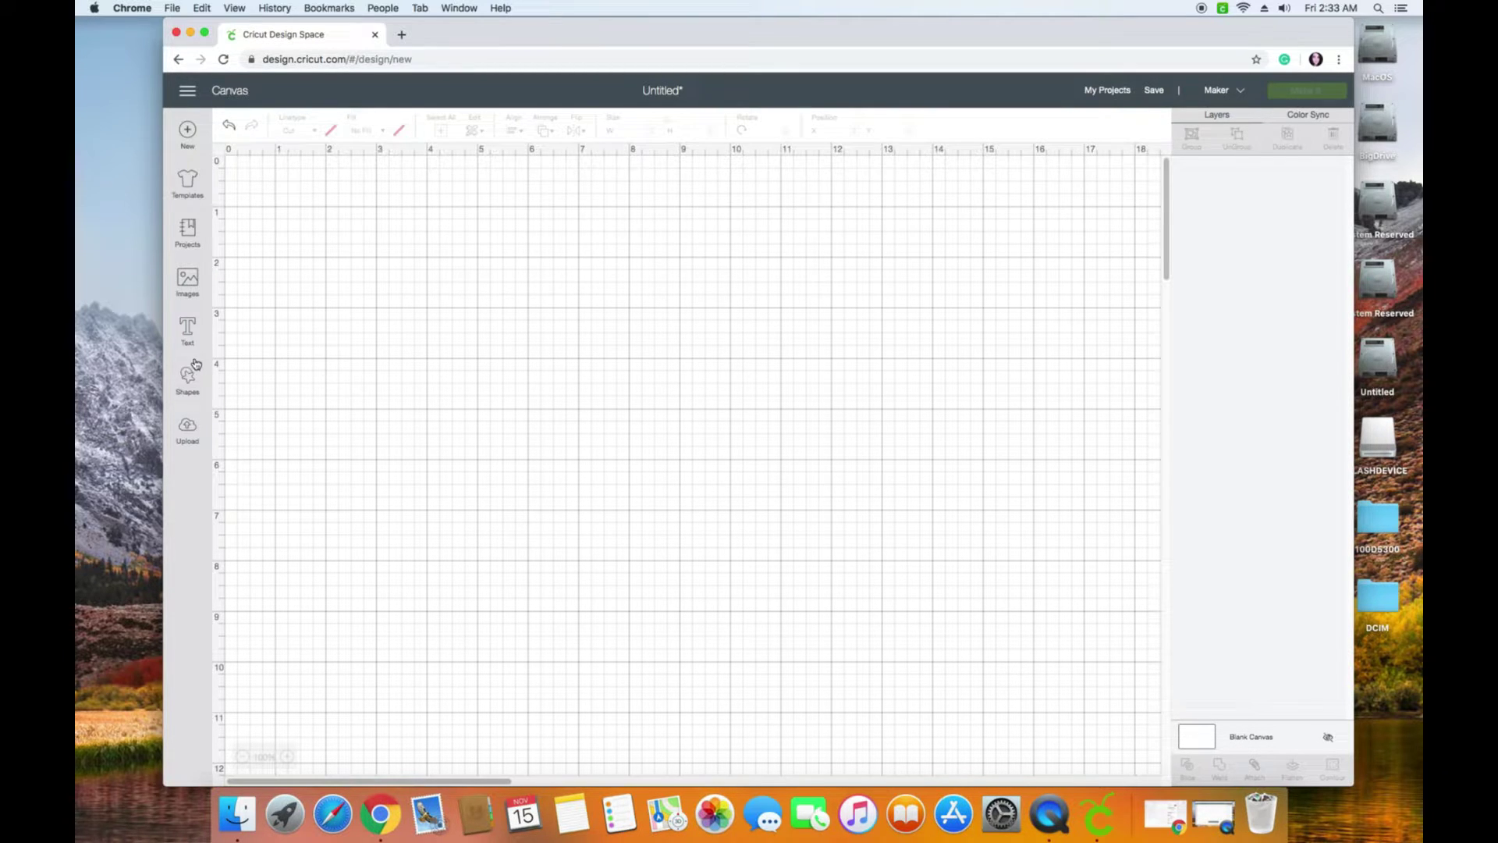
# Step: Add a star, enlarge it to about 7 inches wide, and colour it yellow
pyautogui.click(189, 382)
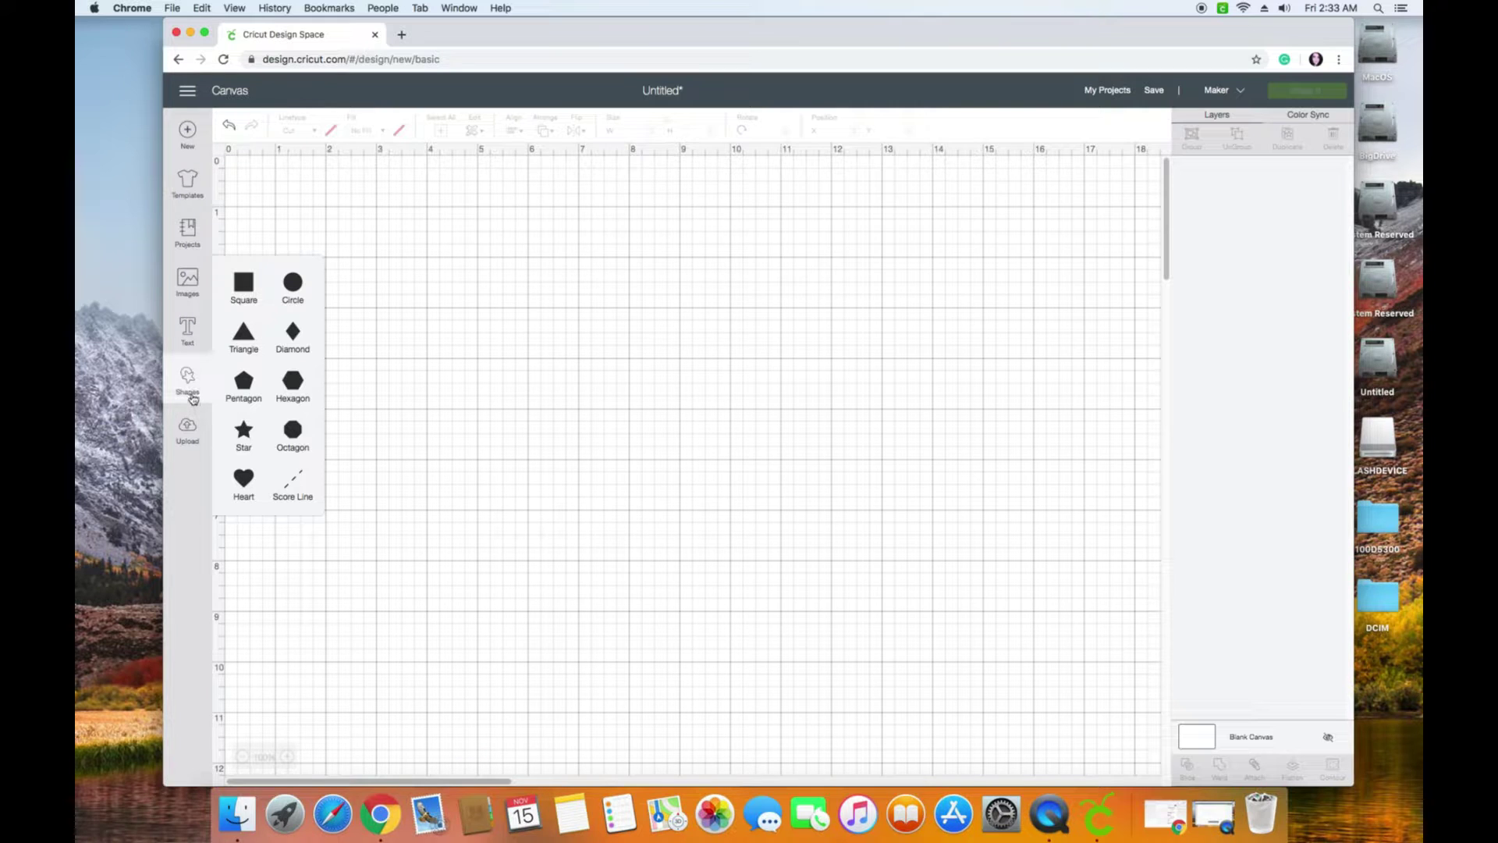
pyautogui.click(249, 433)
pyautogui.moveTo(535, 451); pyautogui.dragTo(716, 518)
pyautogui.moveTo(569, 485); pyautogui.dragTo(618, 422)
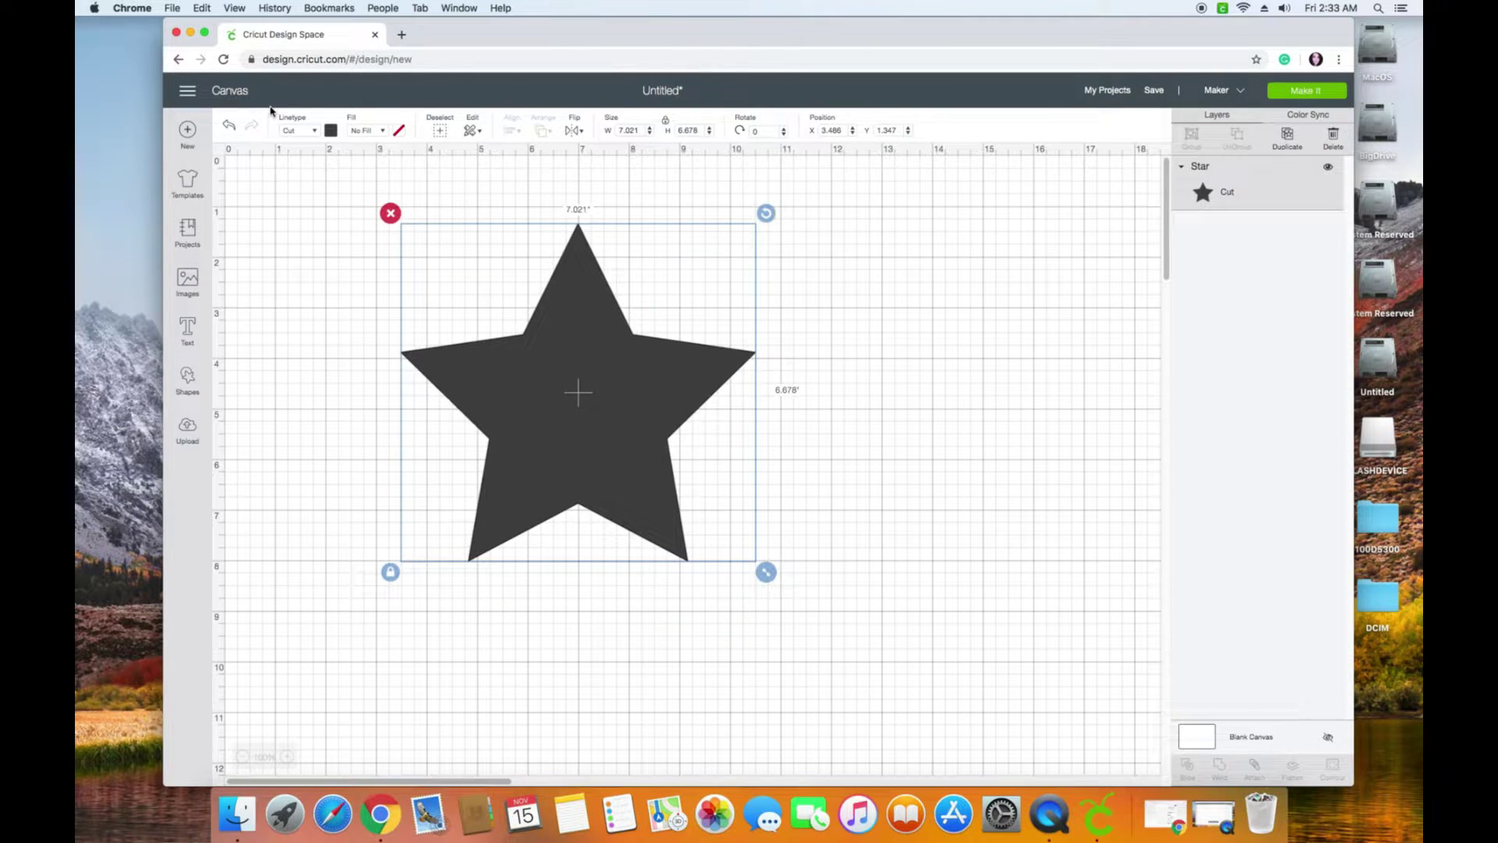
pyautogui.click(331, 131)
pyautogui.click(433, 223)
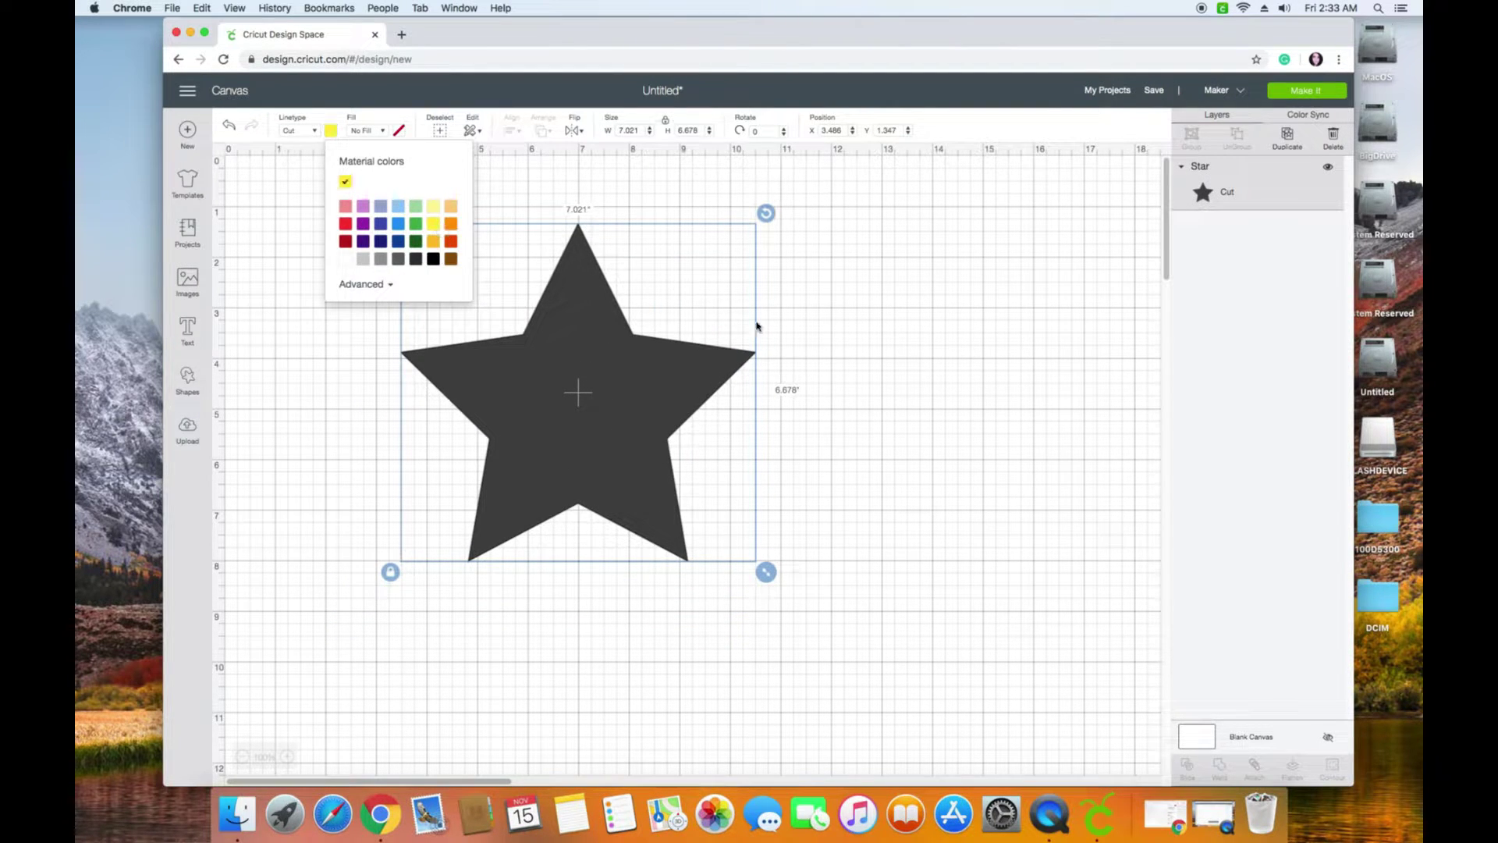
pyautogui.click(359, 462)
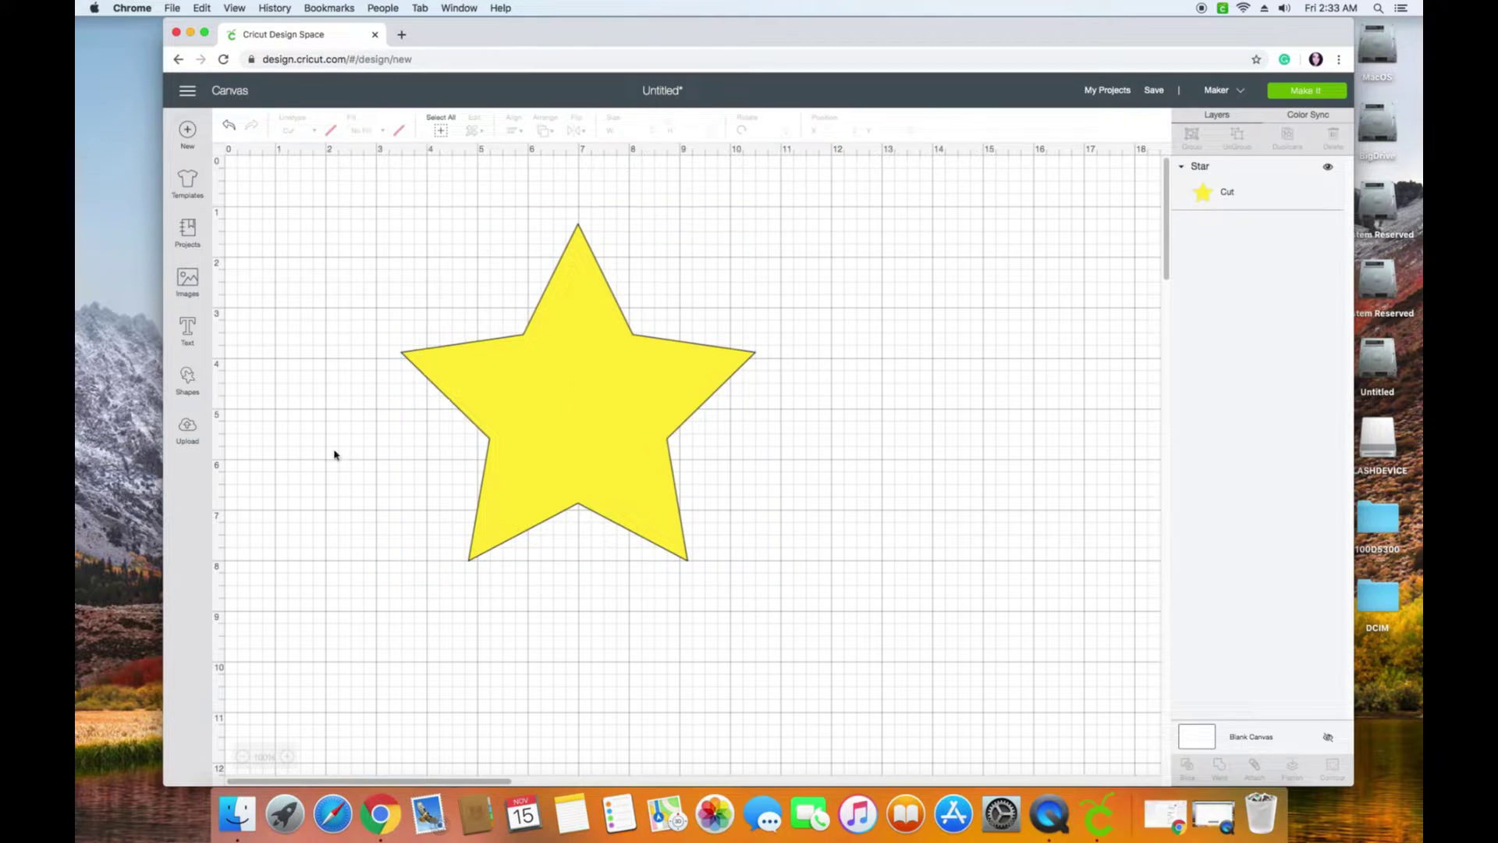
# Step: Add the text 'William' and centre it on the star
pyautogui.click(189, 331)
pyautogui.write('William')
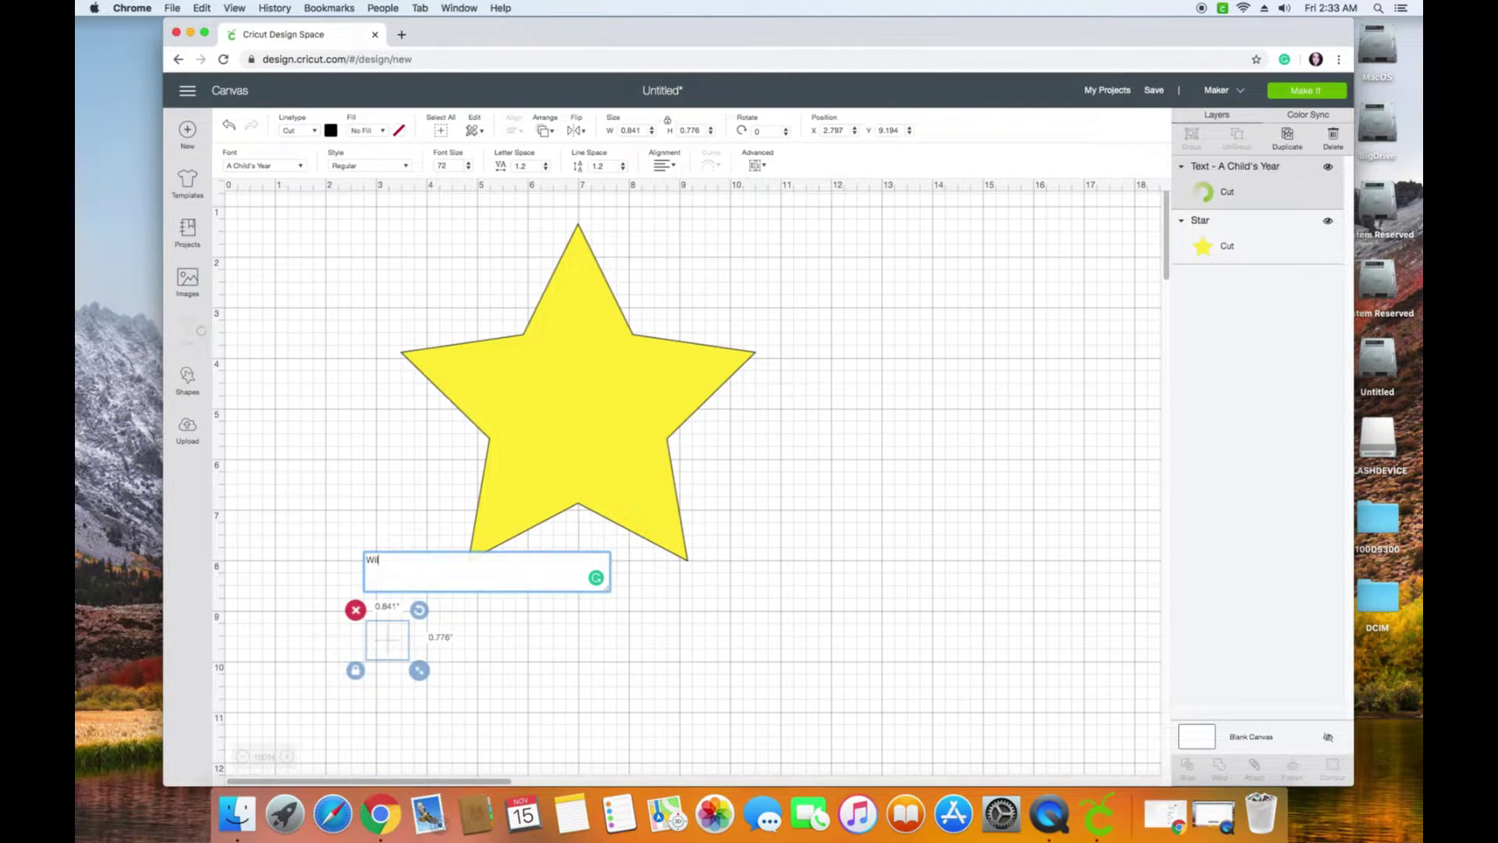
pyautogui.click(445, 714)
pyautogui.moveTo(451, 667); pyautogui.dragTo(563, 420)
pyautogui.click(790, 517)
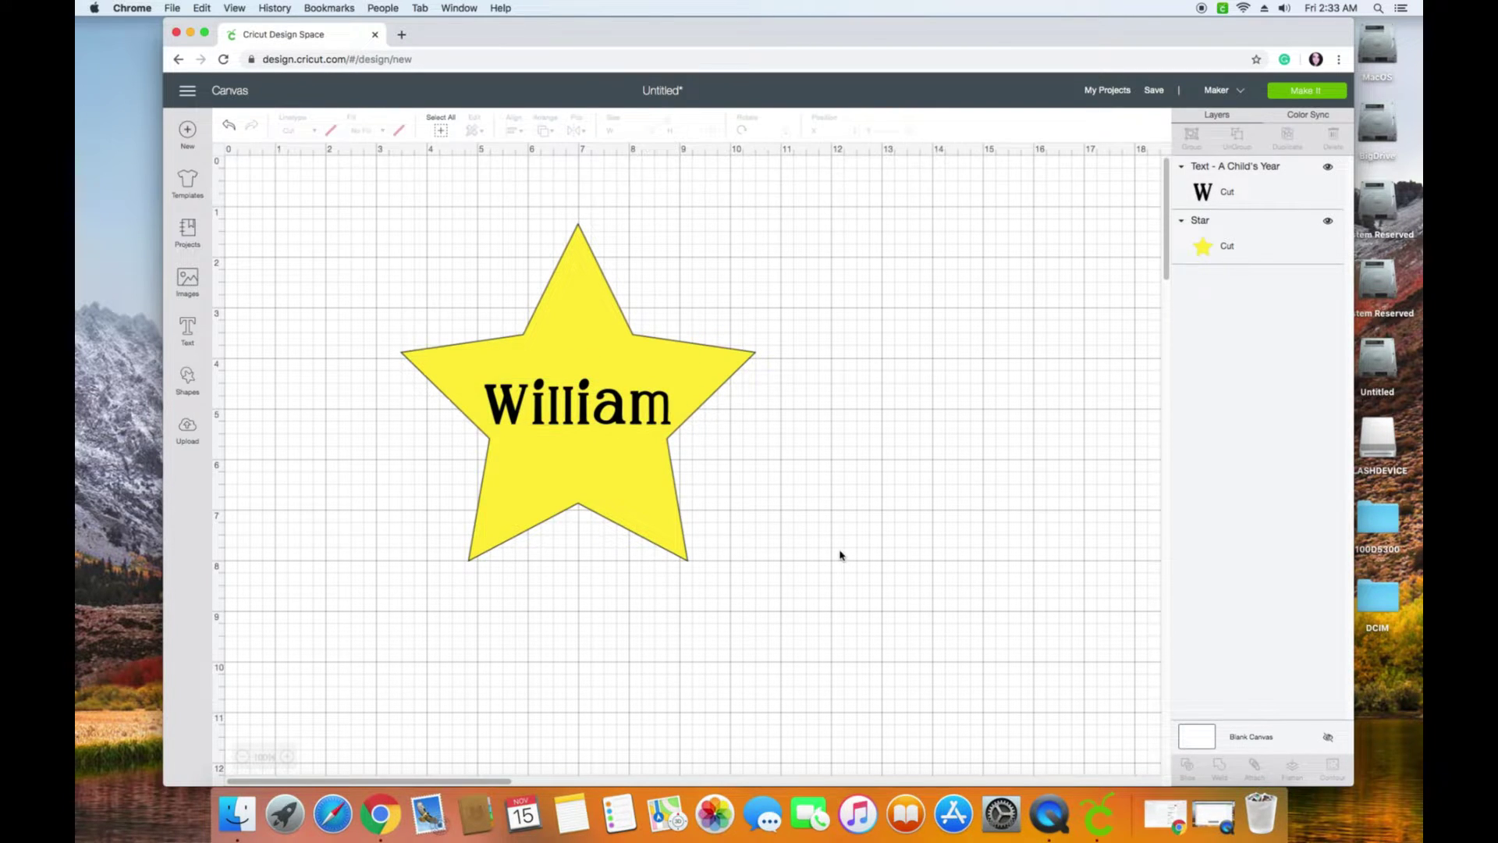
# Step: Preview the mats, re-centre William on the star, and select both together
pyautogui.click(1306, 91)
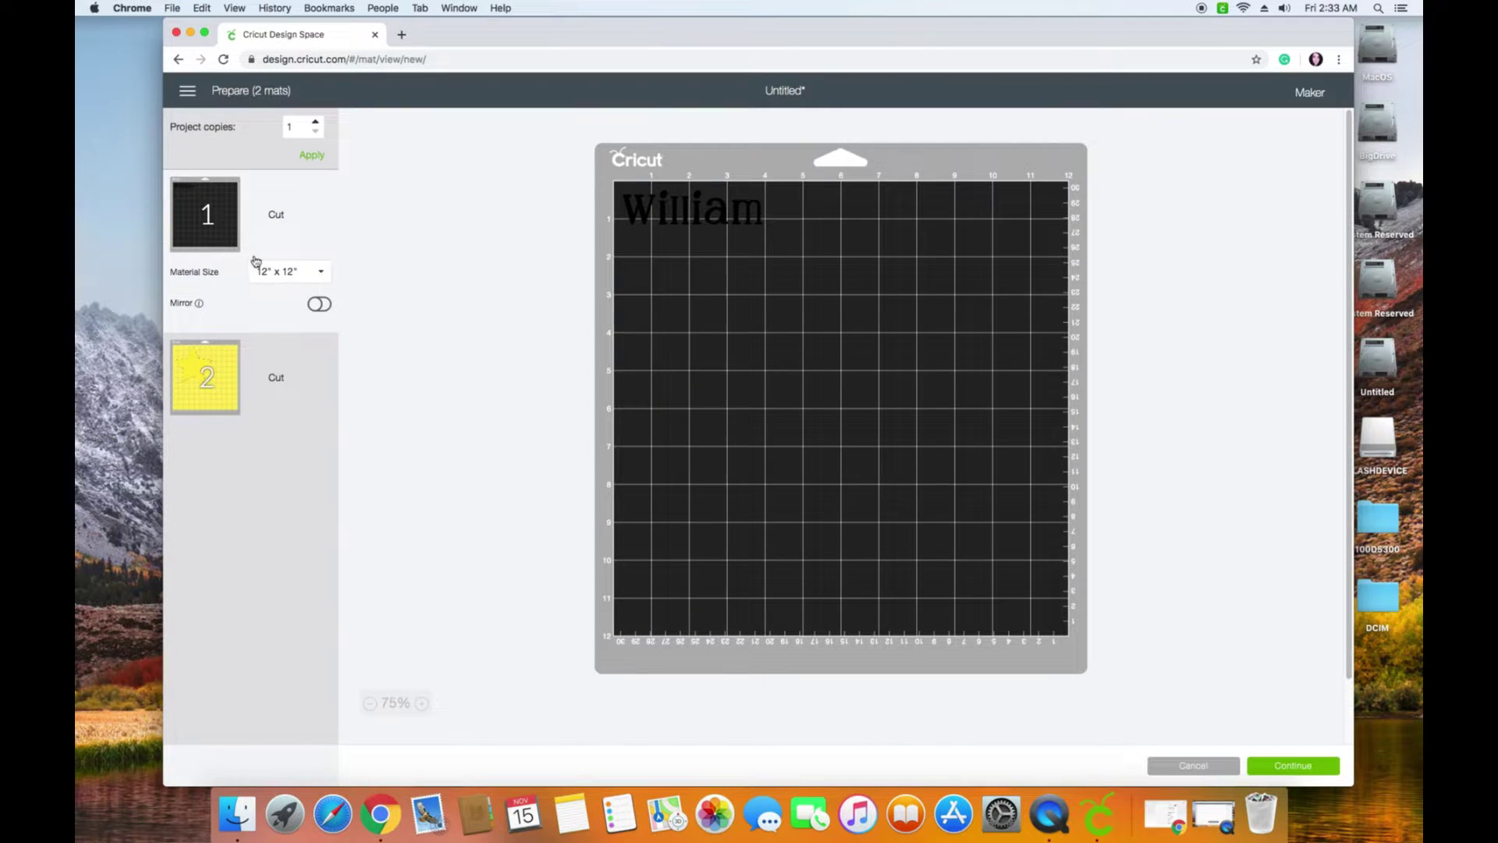
pyautogui.click(1168, 764)
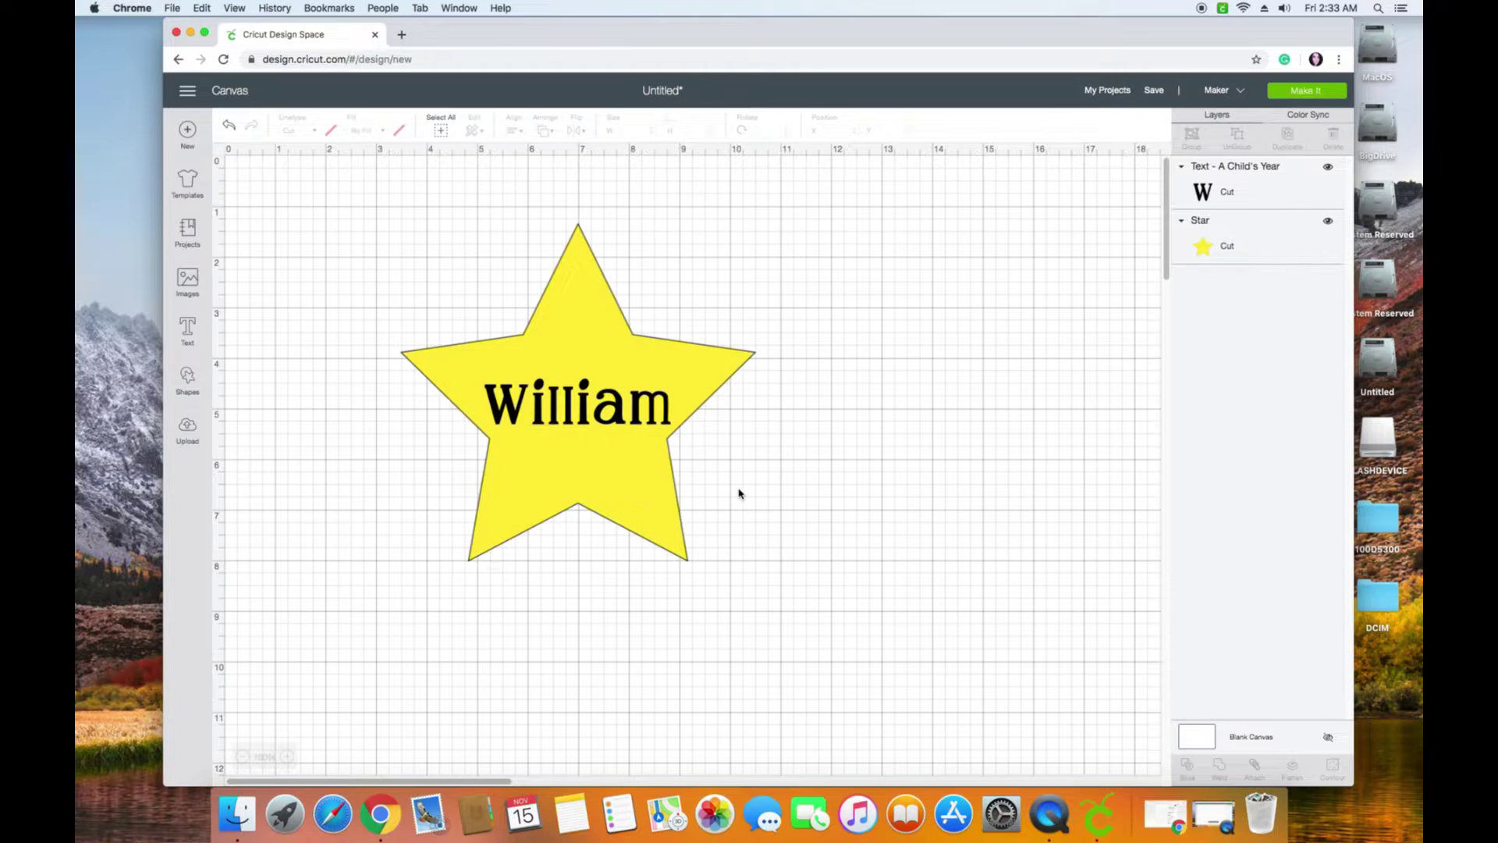
pyautogui.moveTo(583, 406); pyautogui.dragTo(587, 390)
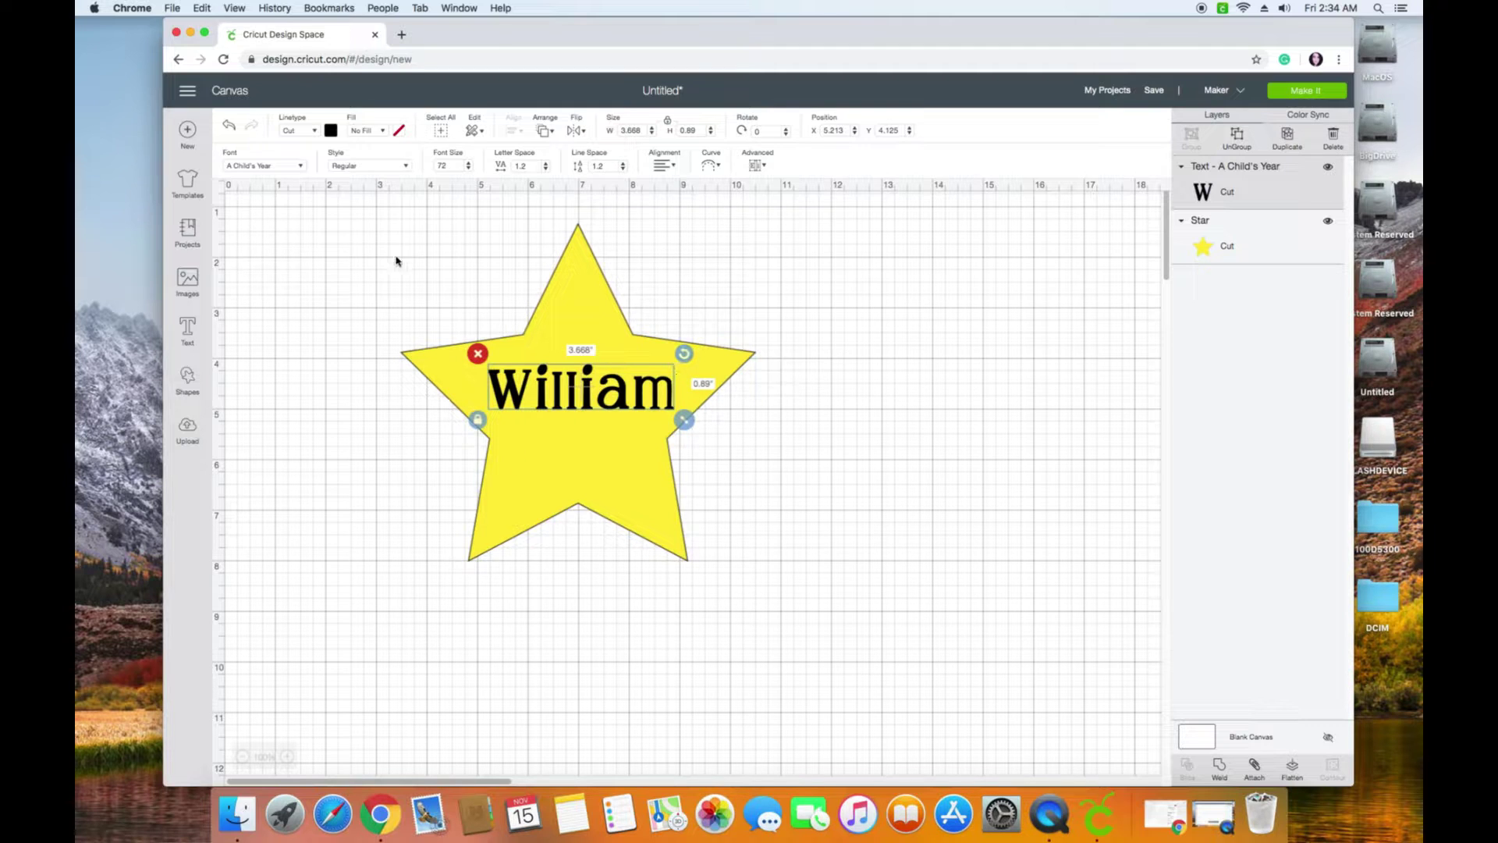
pyautogui.keyDown('shift'); pyautogui.click(531, 292); pyautogui.keyUp('shift')
pyautogui.click(258, 447)
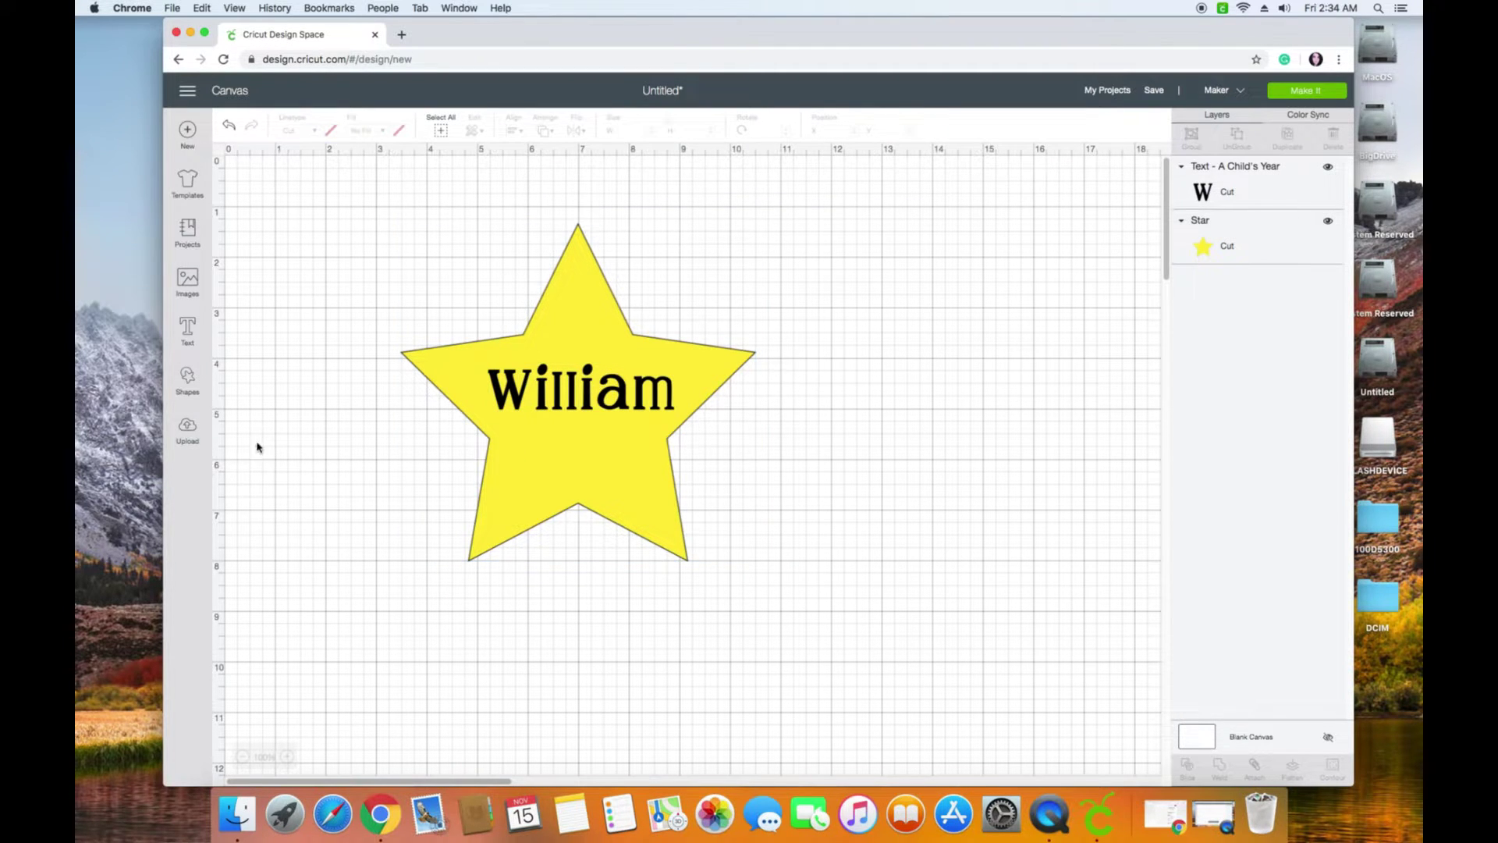
pyautogui.moveTo(508, 400)
pyautogui.mouseDown()
pyautogui.moveTo(332, 559)
pyautogui.moveTo(419, 499)
pyautogui.moveTo(501, 403)
pyautogui.mouseUp()
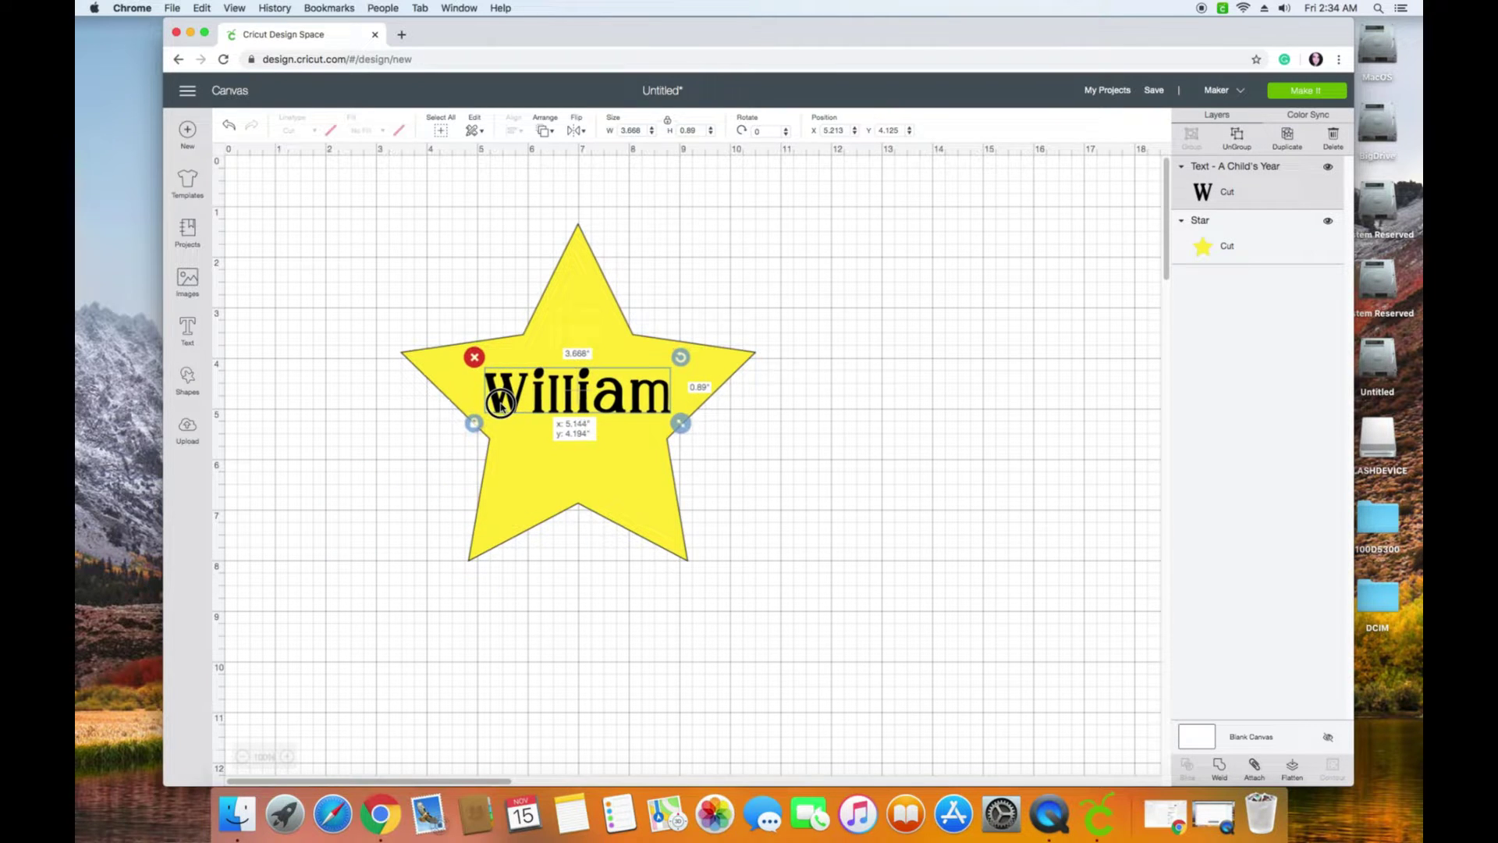
pyautogui.moveTo(360, 212); pyautogui.dragTo(807, 586)
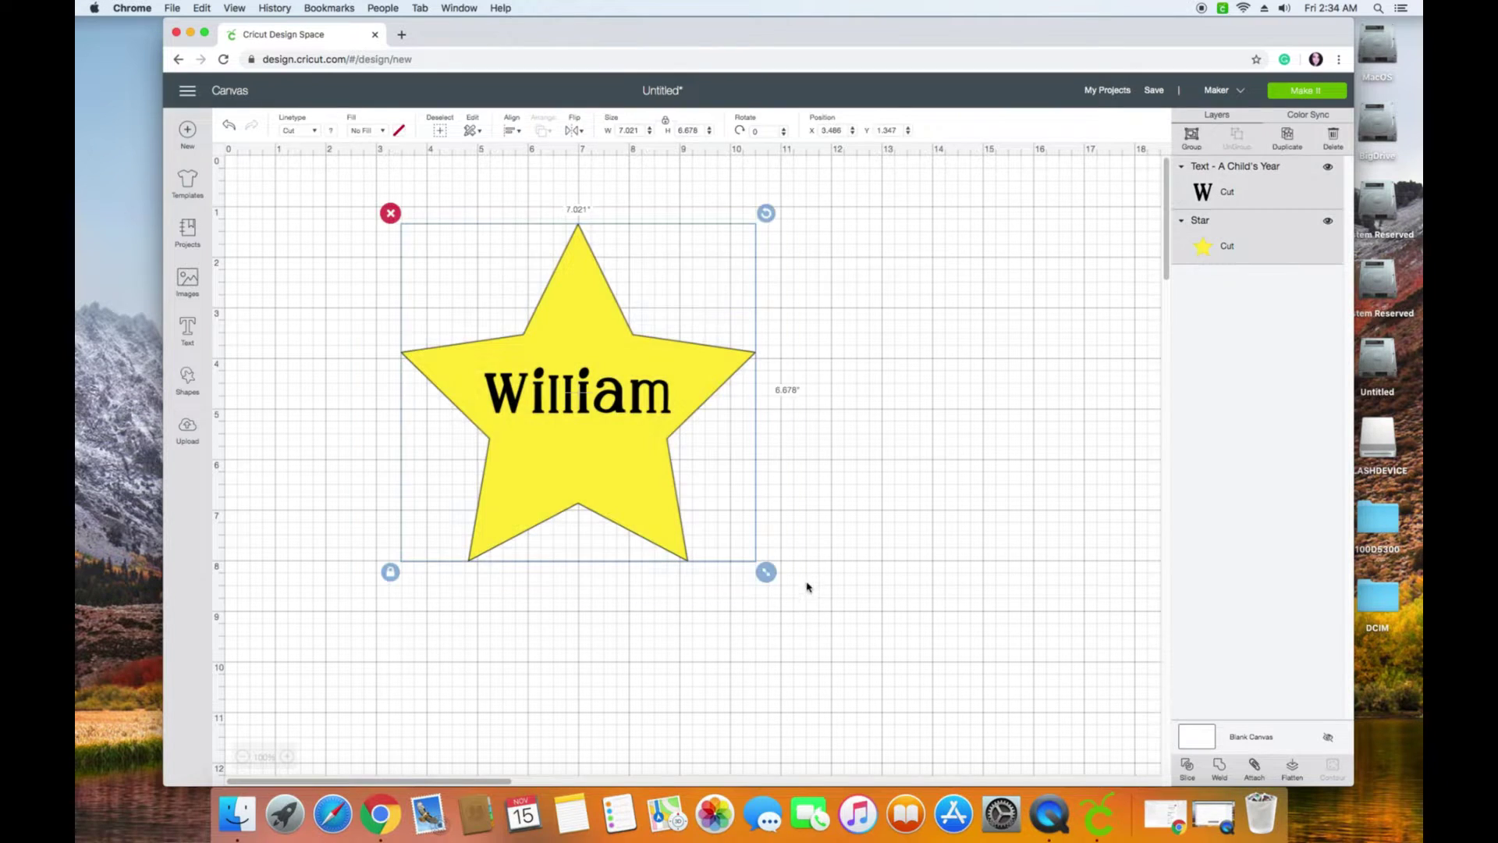
# Step: Slice William out of the star and delete both leftover William pieces
pyautogui.click(1187, 774)
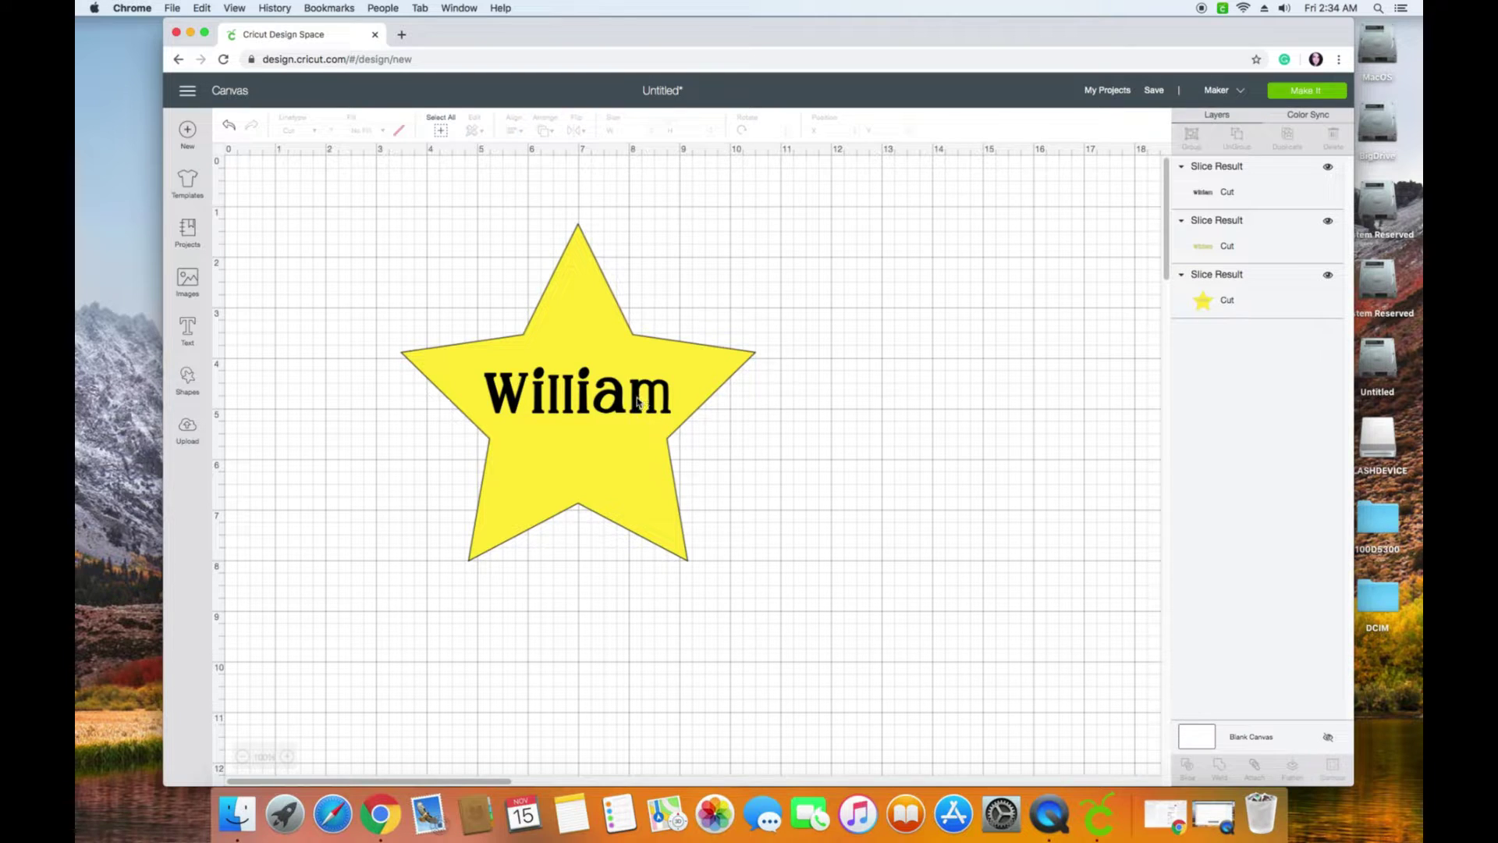
pyautogui.moveTo(637, 401); pyautogui.dragTo(912, 477)
pyautogui.moveTo(538, 400); pyautogui.dragTo(793, 569)
pyautogui.click(806, 479)
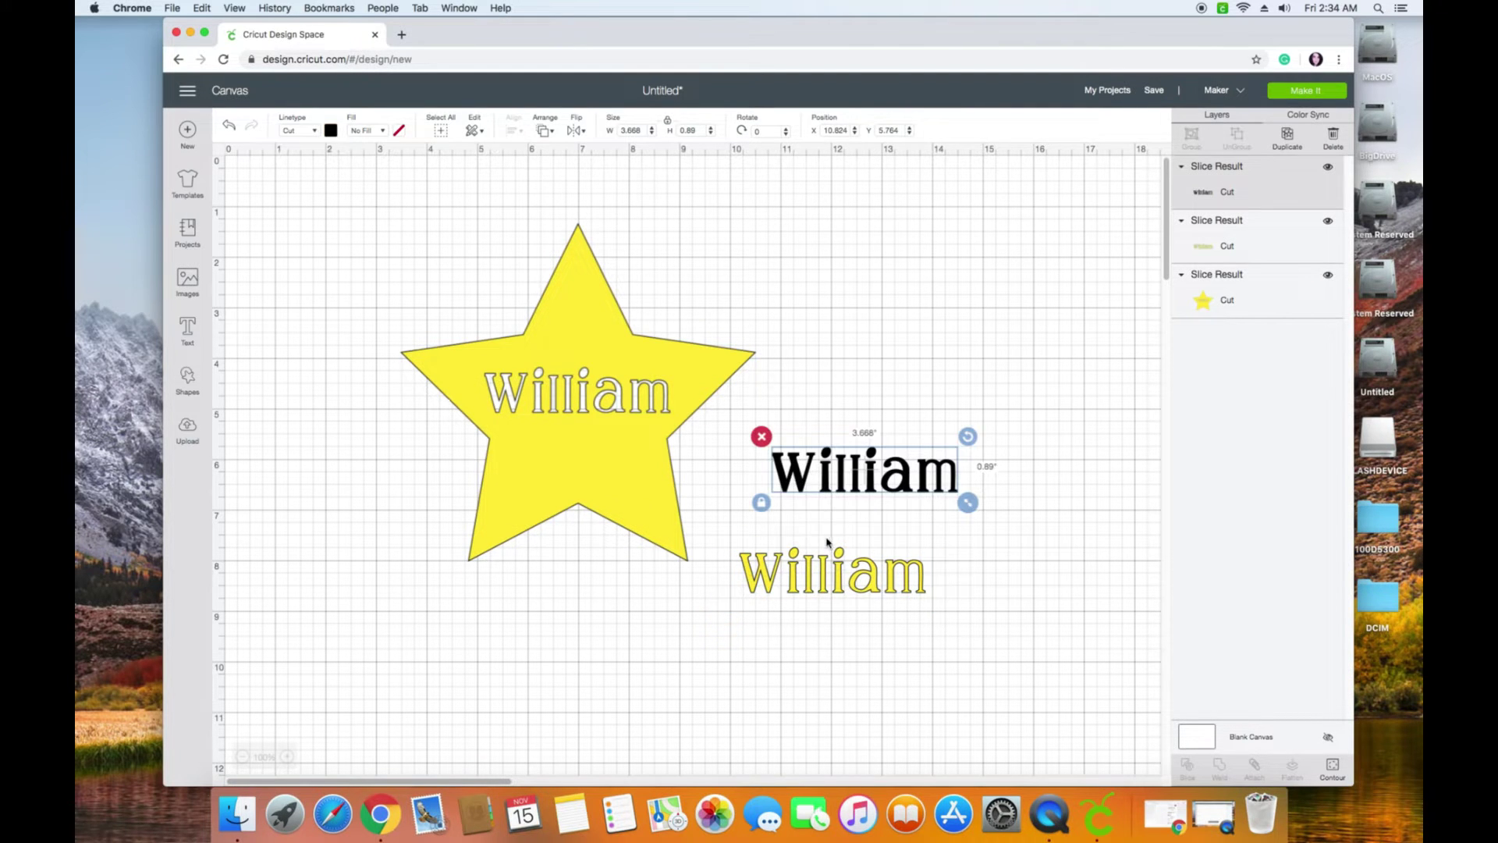
pyautogui.click(762, 436)
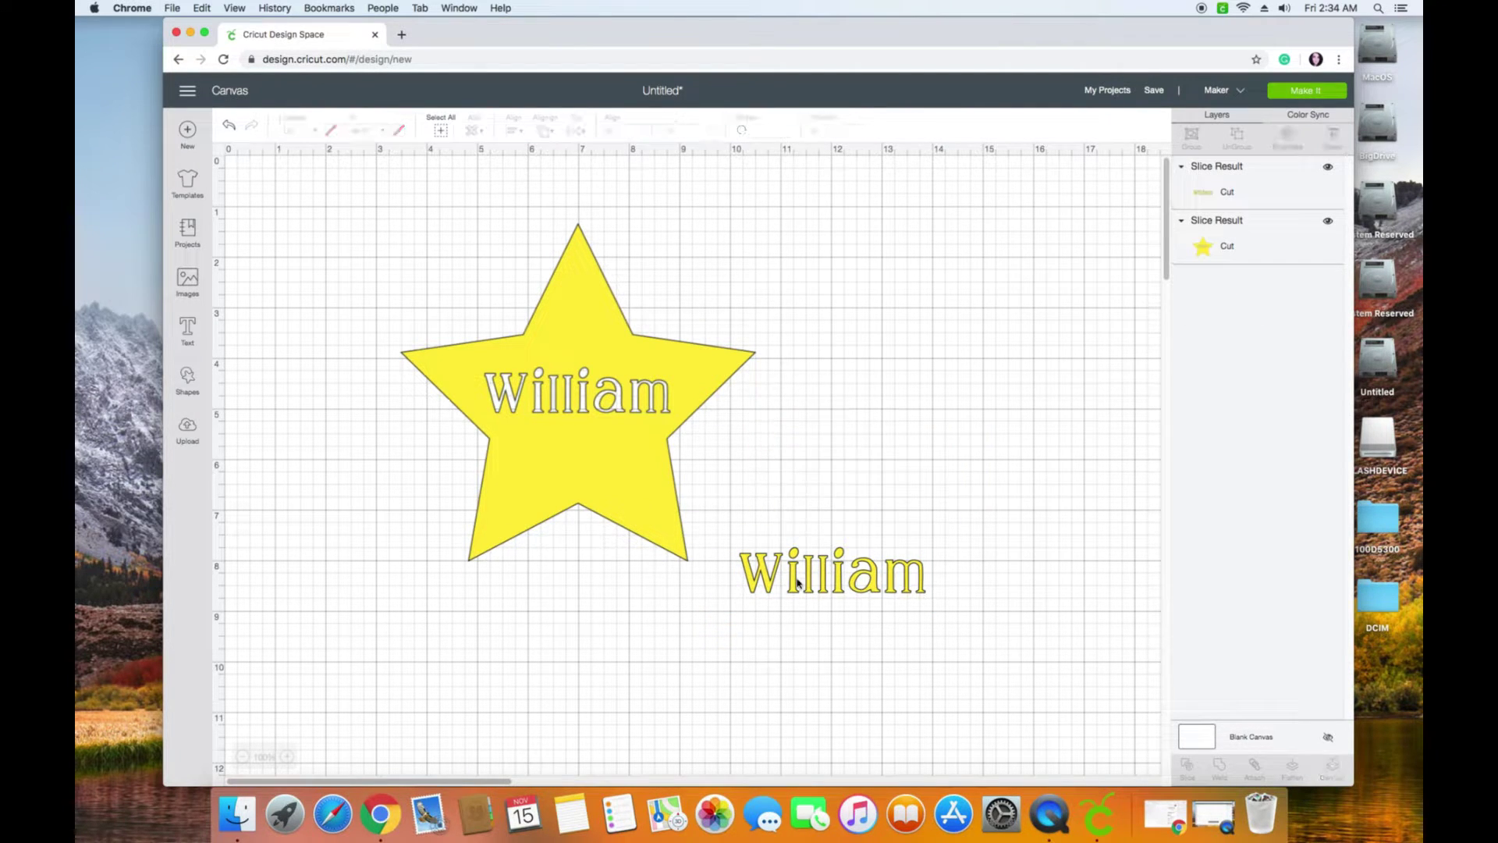
pyautogui.click(799, 581)
pyautogui.click(730, 533)
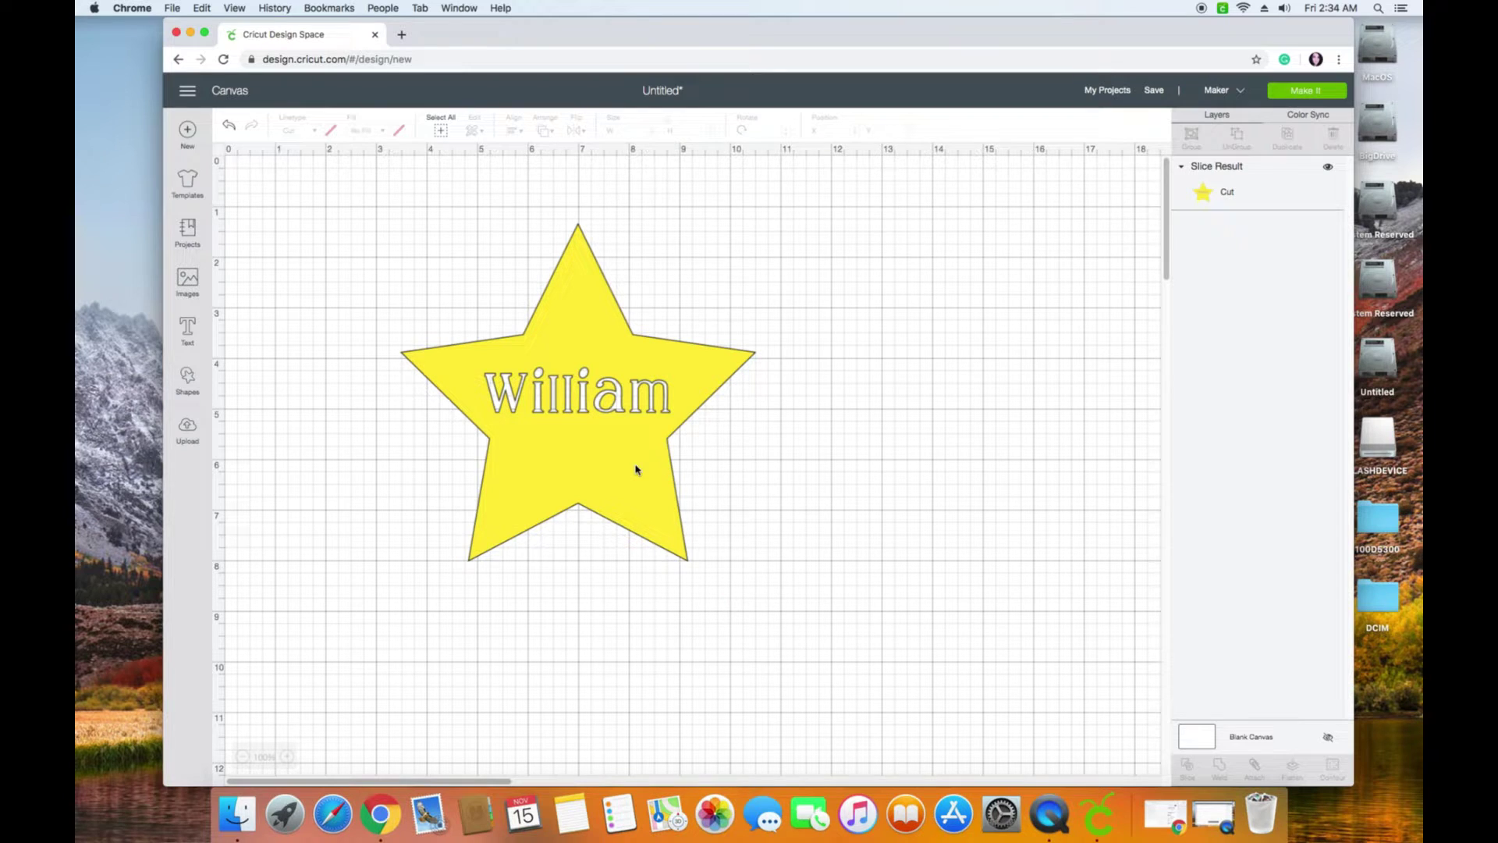
# Step: Preview the sliced star, shrink it to about 4.4 inches wide, and move it upper right
pyautogui.click(1294, 93)
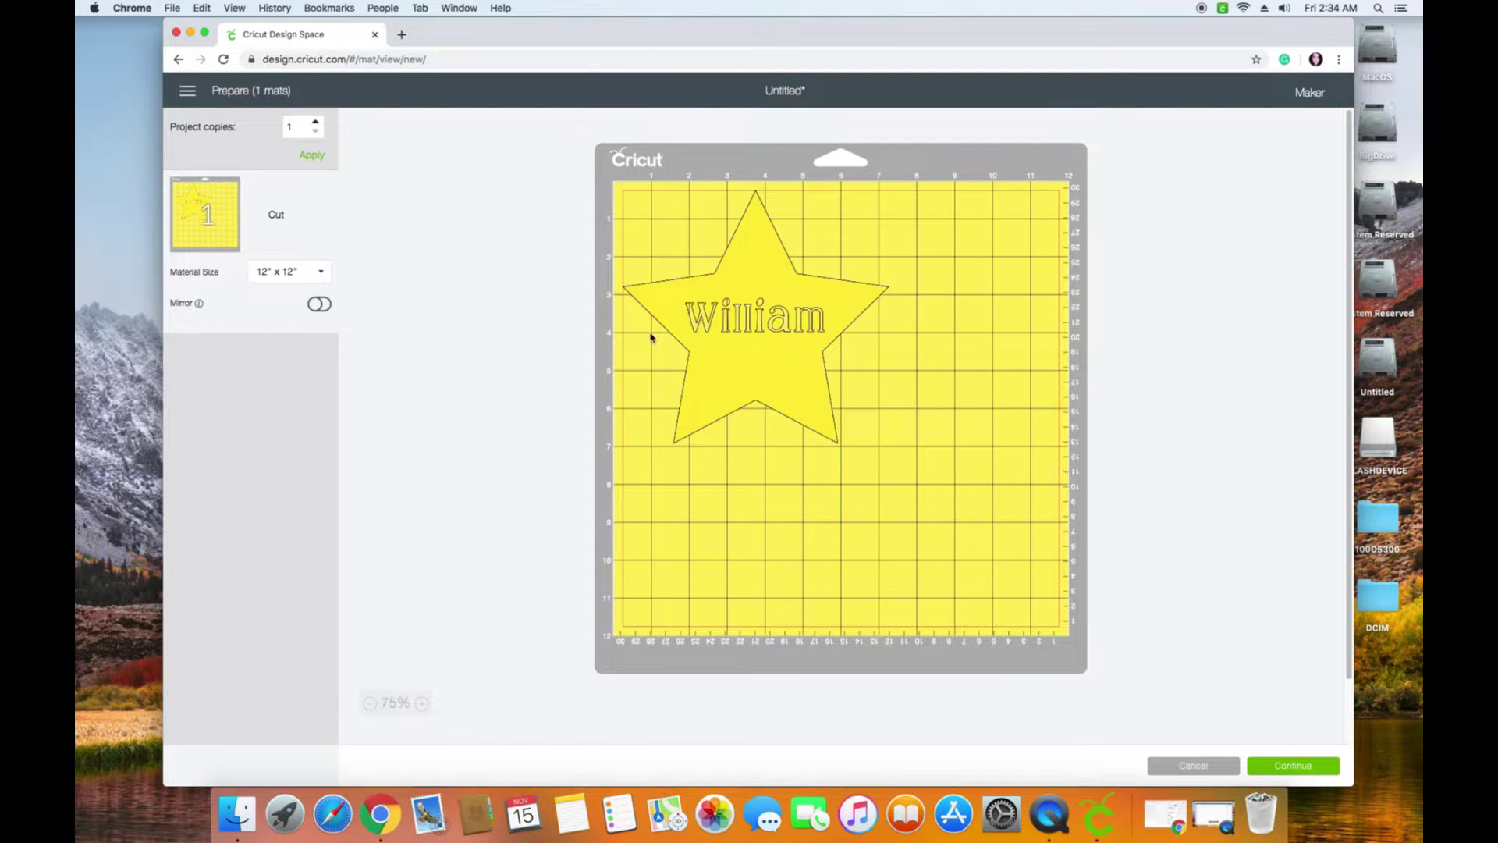
pyautogui.click(1184, 768)
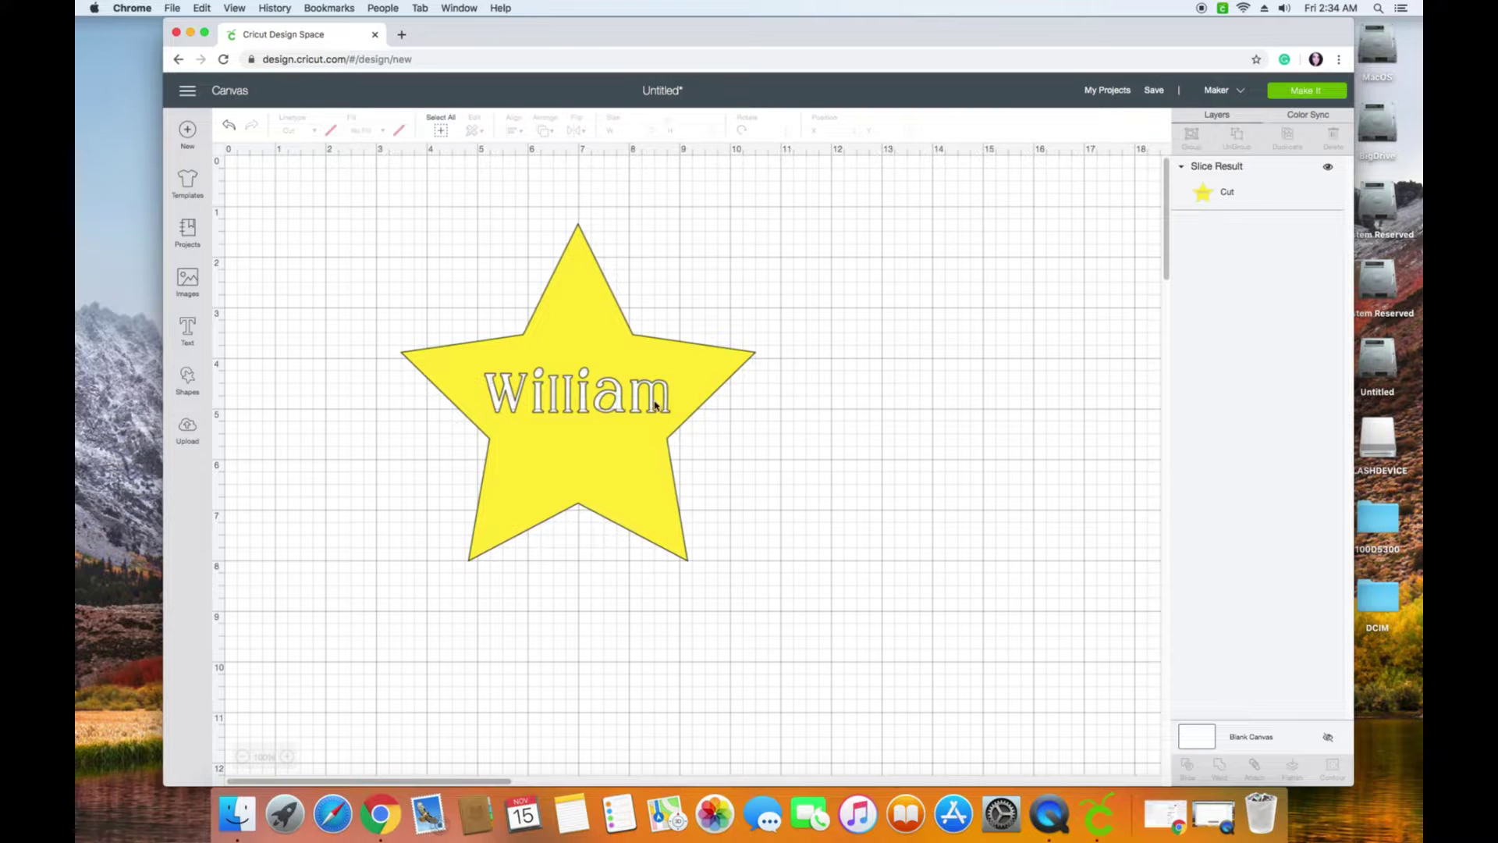
pyautogui.click(596, 475)
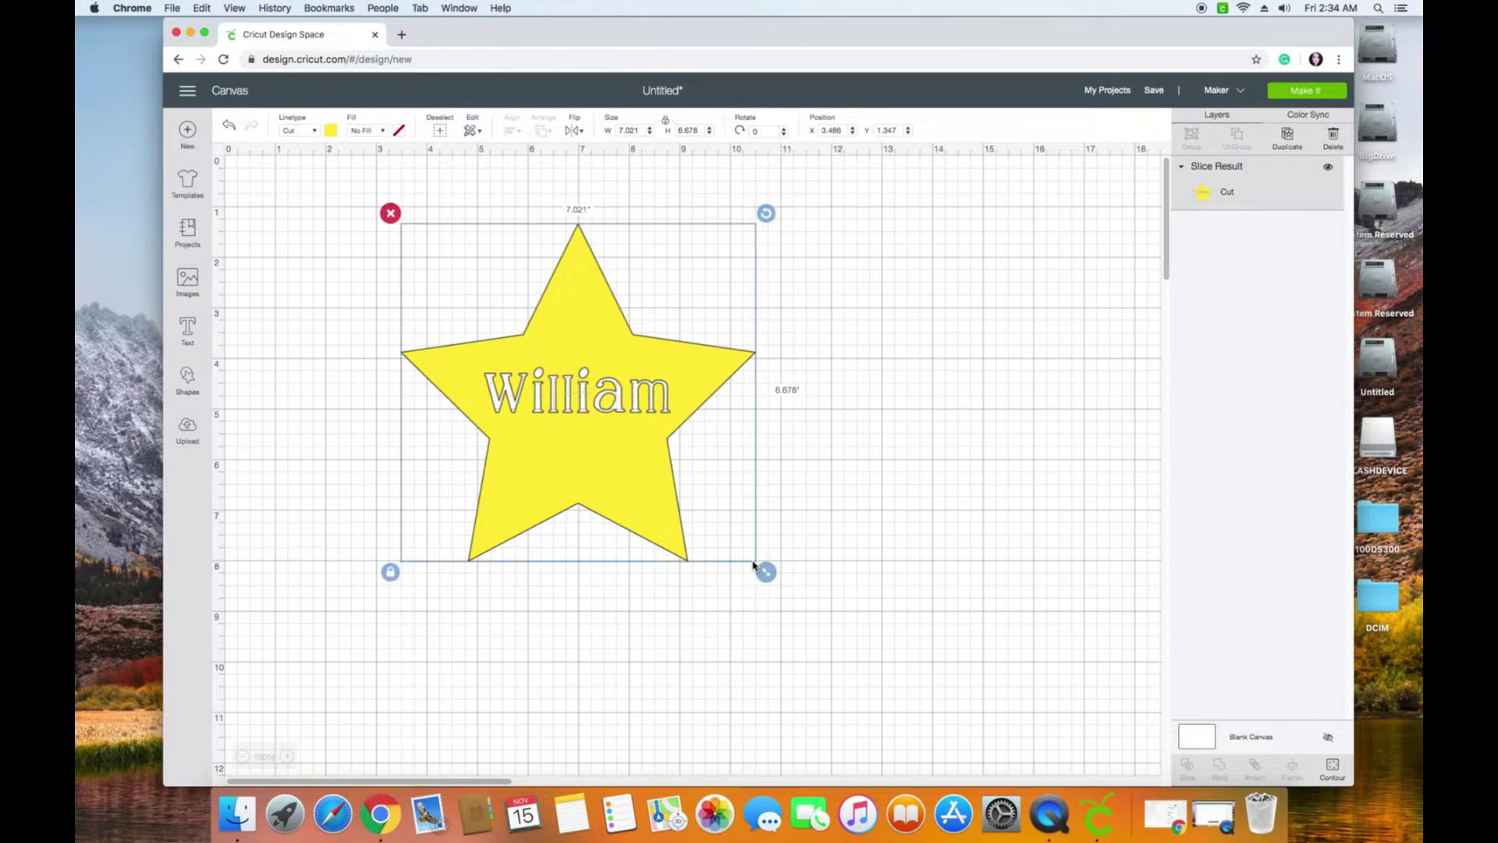
pyautogui.moveTo(765, 570); pyautogui.dragTo(633, 437)
pyautogui.moveTo(527, 378); pyautogui.dragTo(1065, 339)
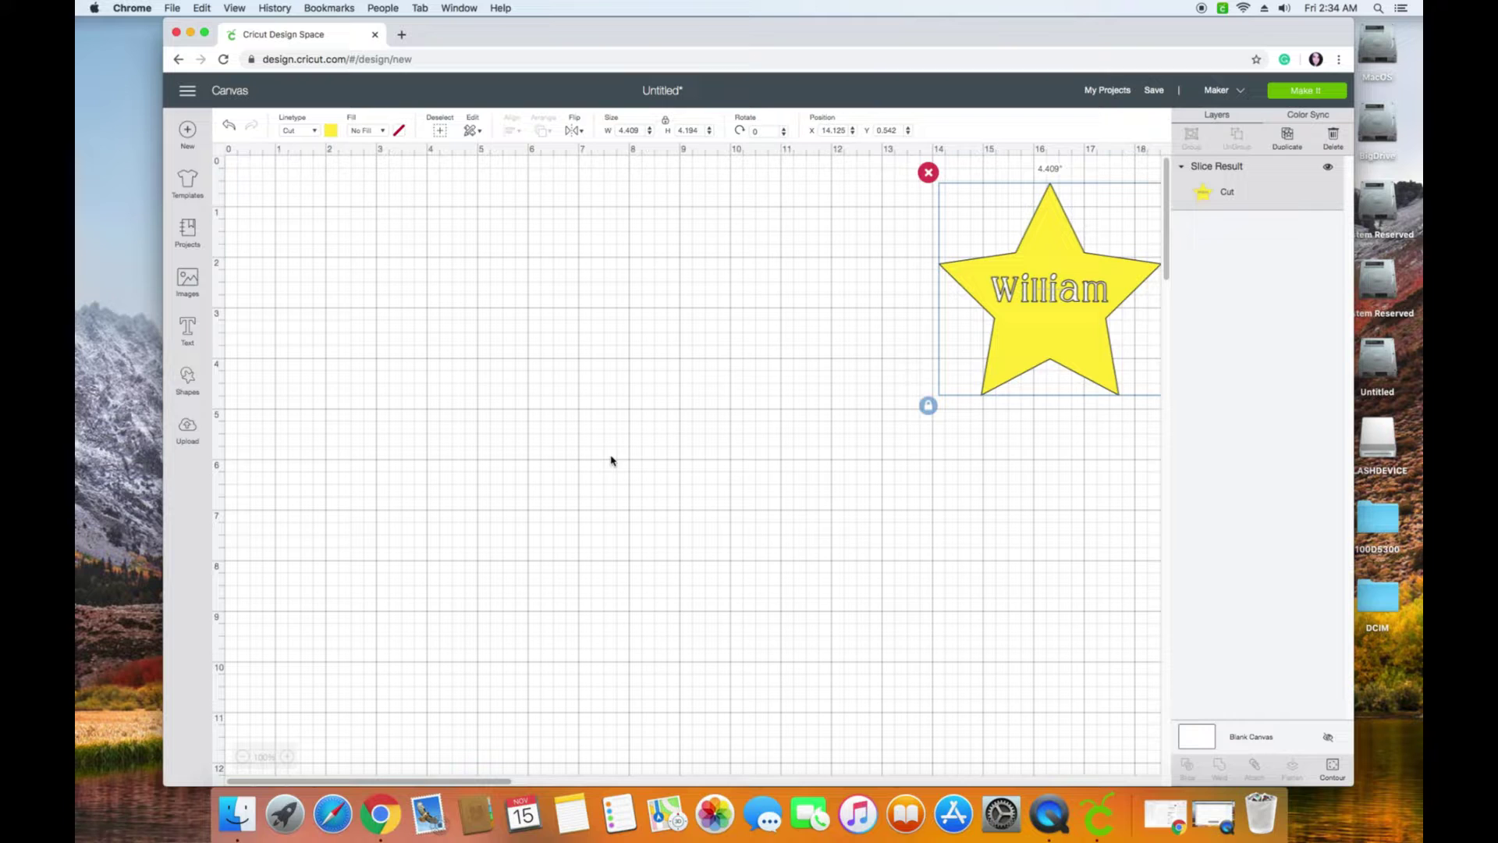
# Step: Search the image library for 'football helmet' and insert the black helmet image
pyautogui.click(189, 285)
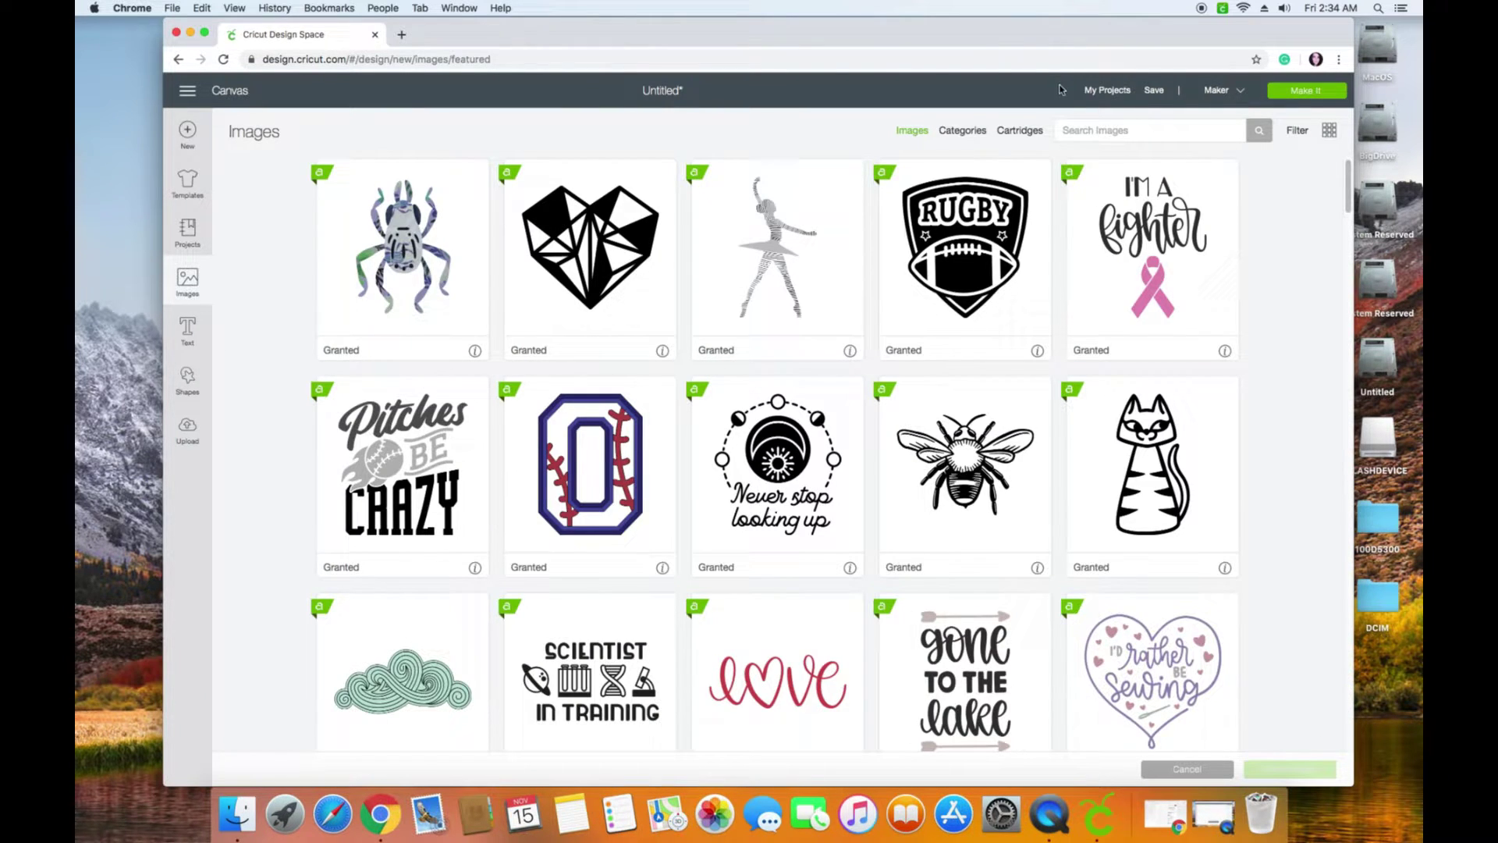
pyautogui.click(1082, 129)
pyautogui.write('h')
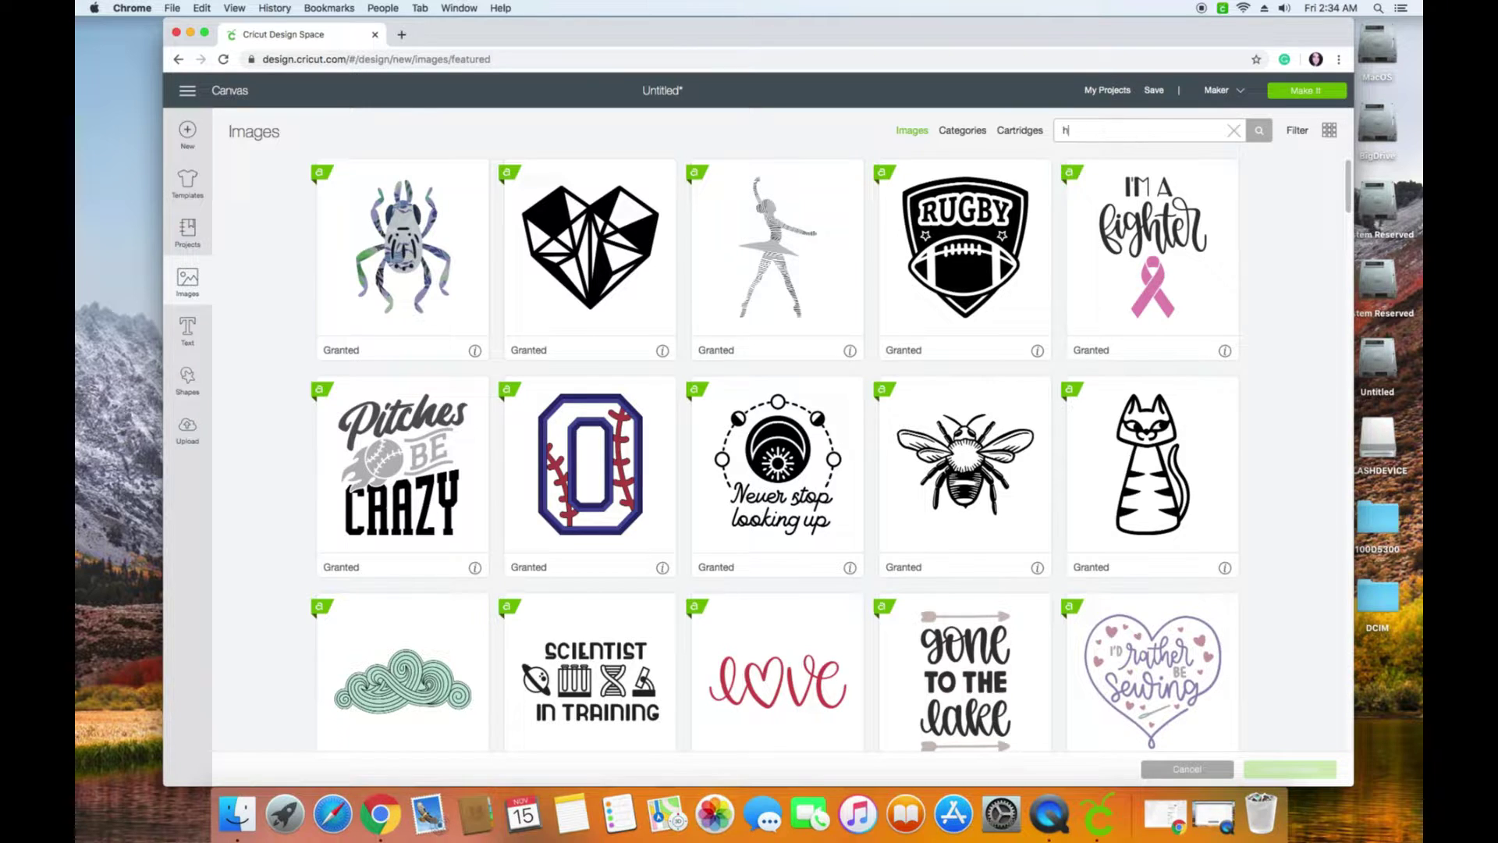
pyautogui.press('BackSpace')
pyautogui.write('football helmet')
pyautogui.press('Return')
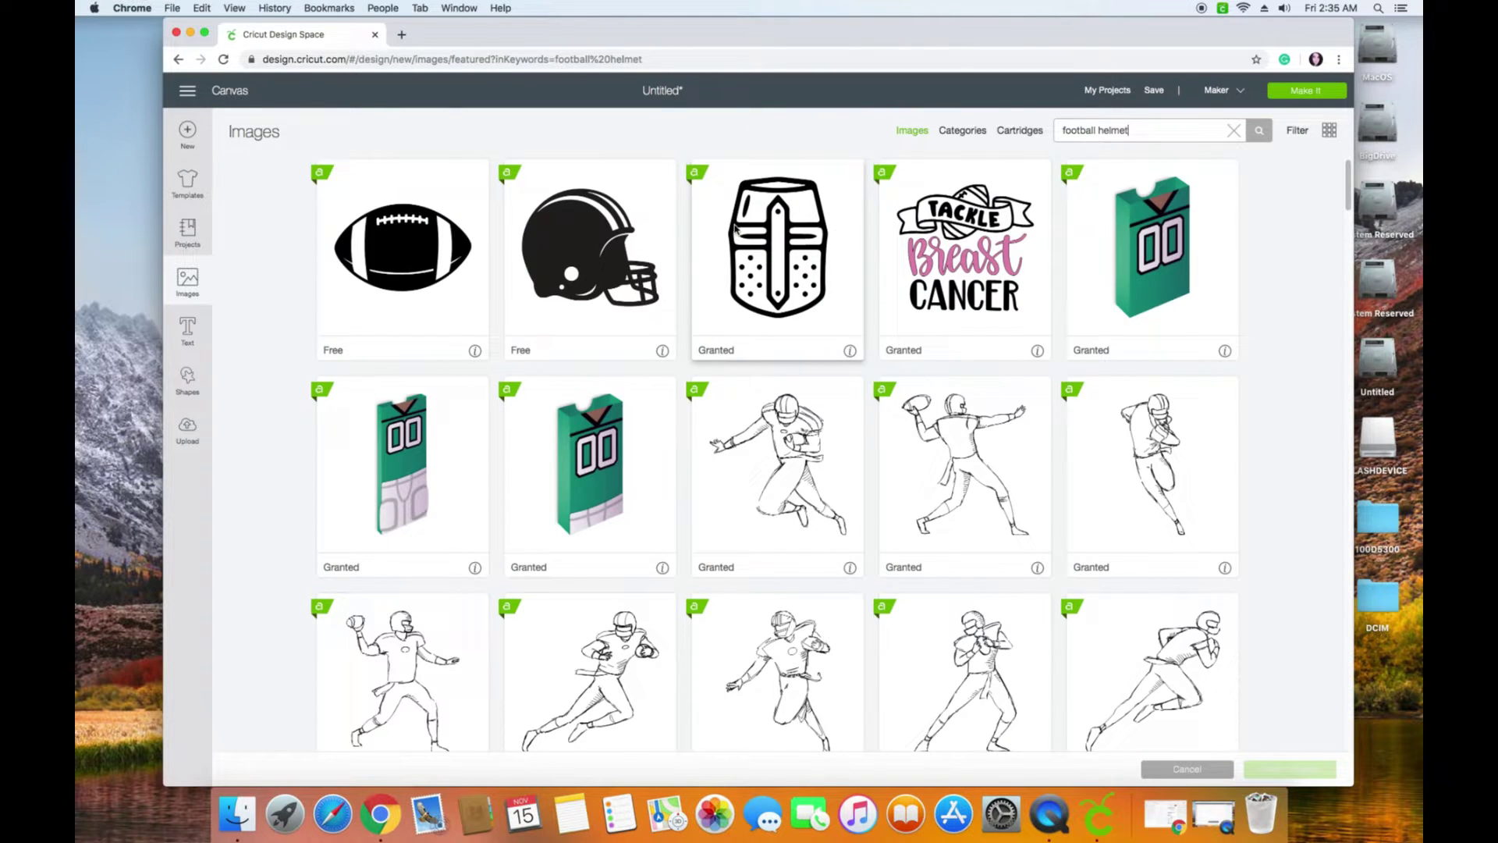
pyautogui.click(629, 290)
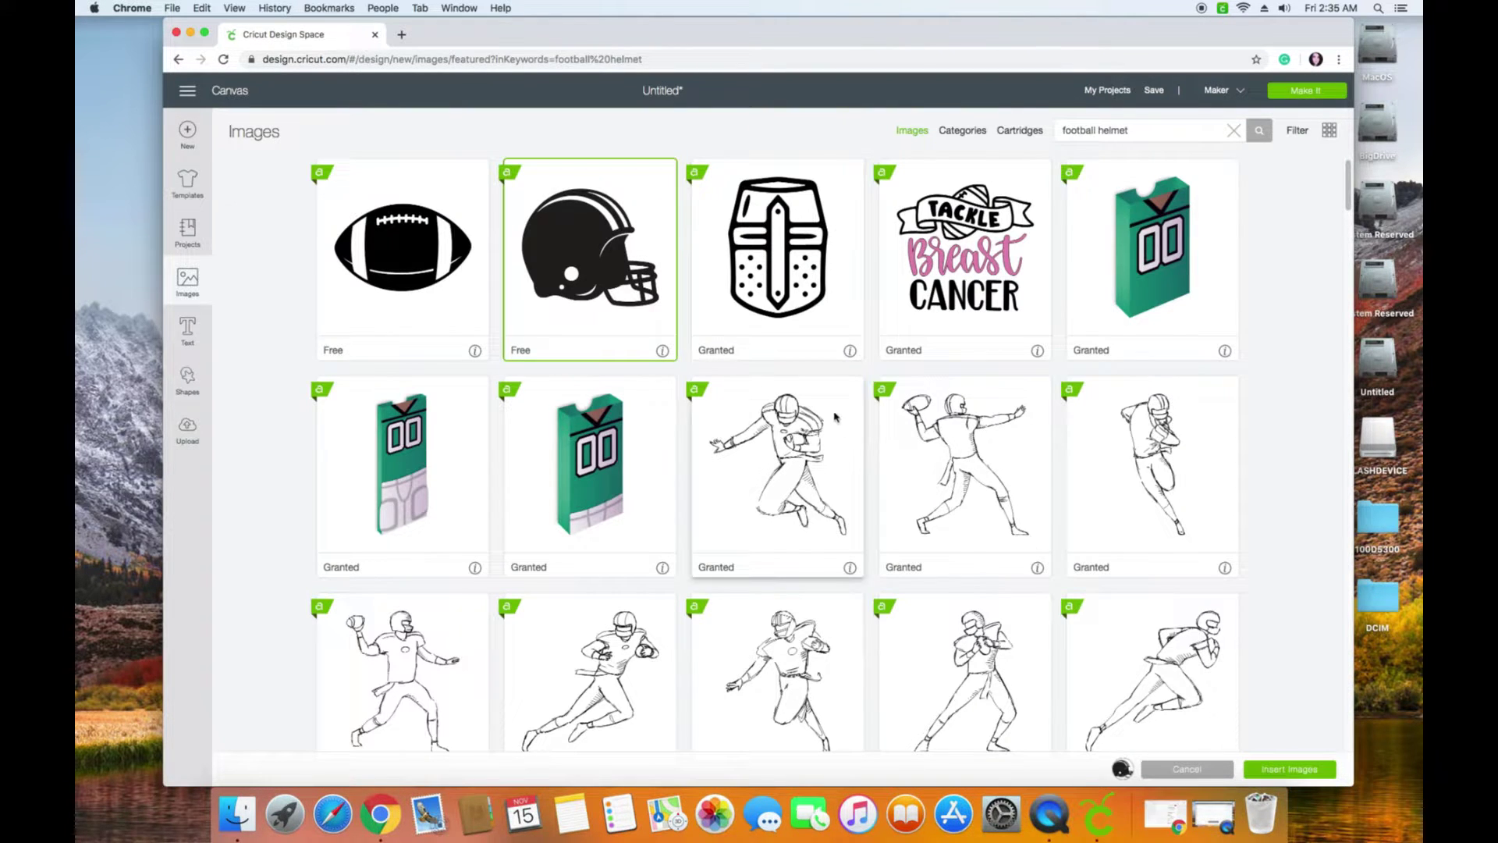
pyautogui.click(1289, 770)
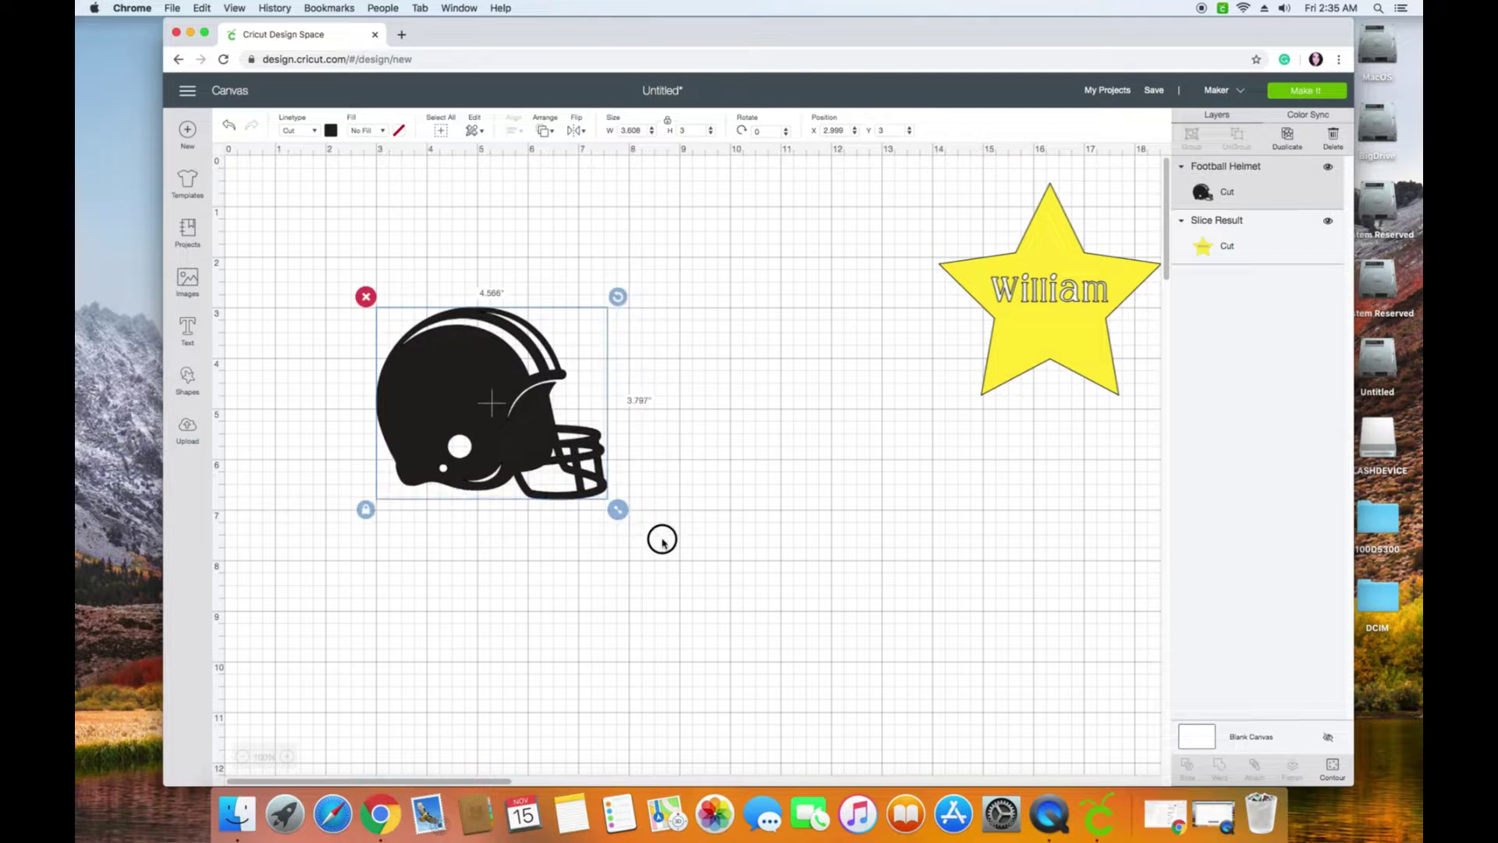
# Step: Enlarge the helmet to about 7.3 inches wide beside the star
pyautogui.moveTo(617, 510); pyautogui.dragTo(733, 597)
pyautogui.moveTo(475, 421); pyautogui.dragTo(526, 386)
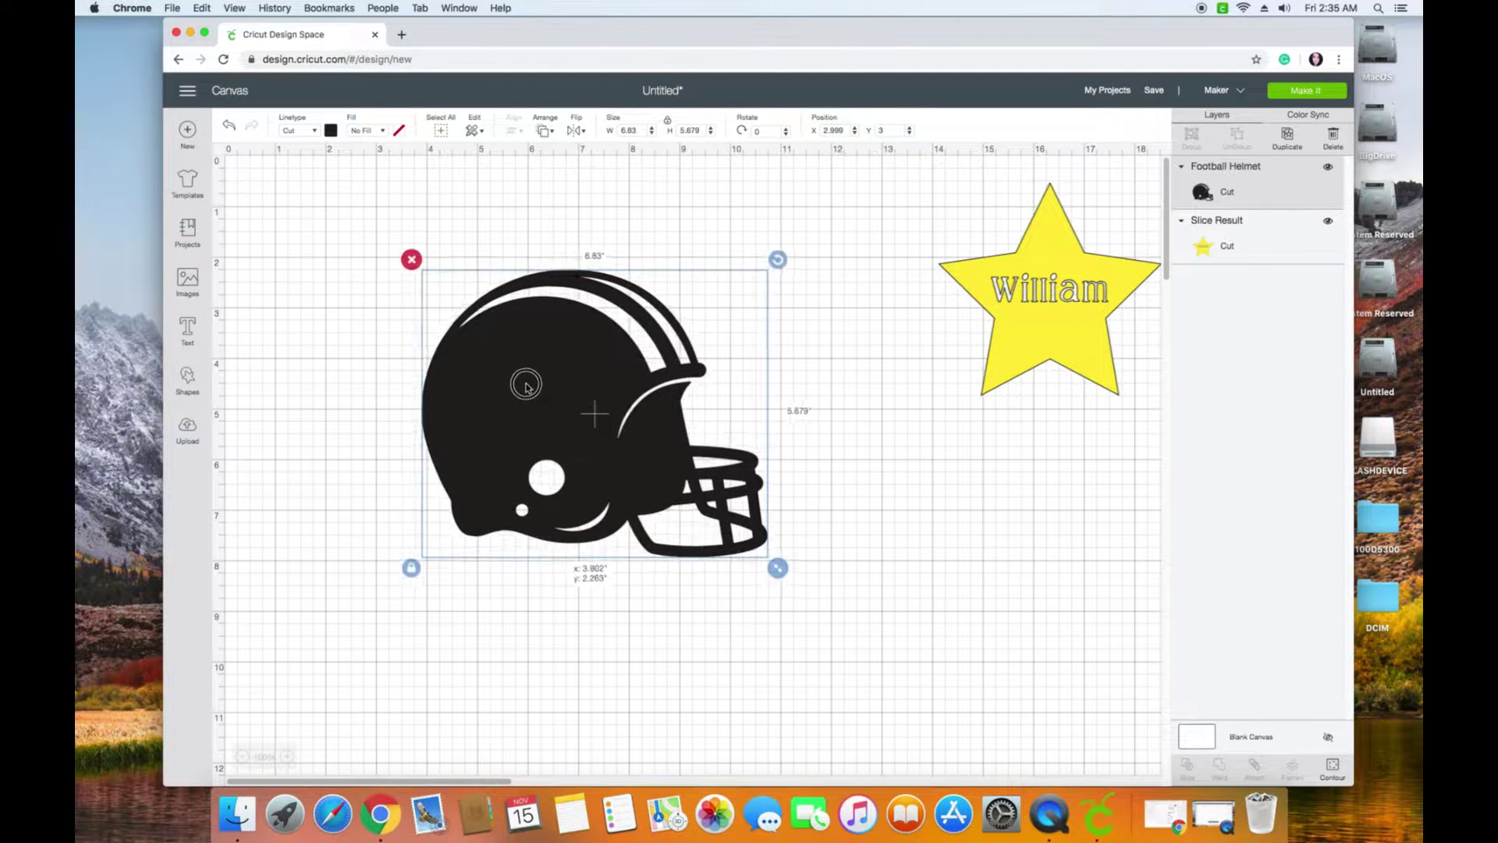
pyautogui.moveTo(783, 569); pyautogui.dragTo(804, 585)
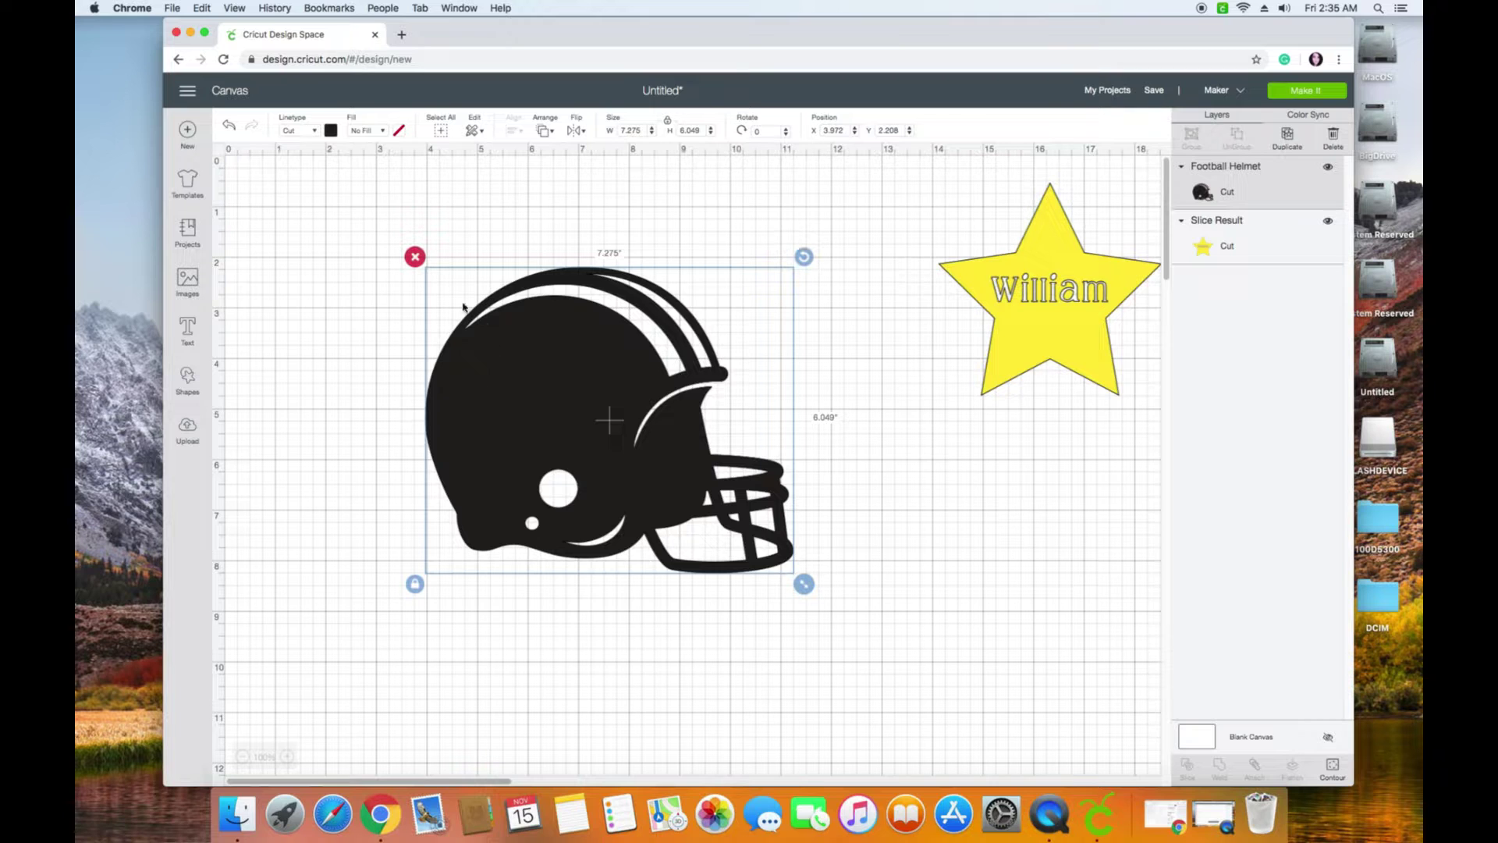
# Step: Colour the helmet dark navy
pyautogui.click(331, 131)
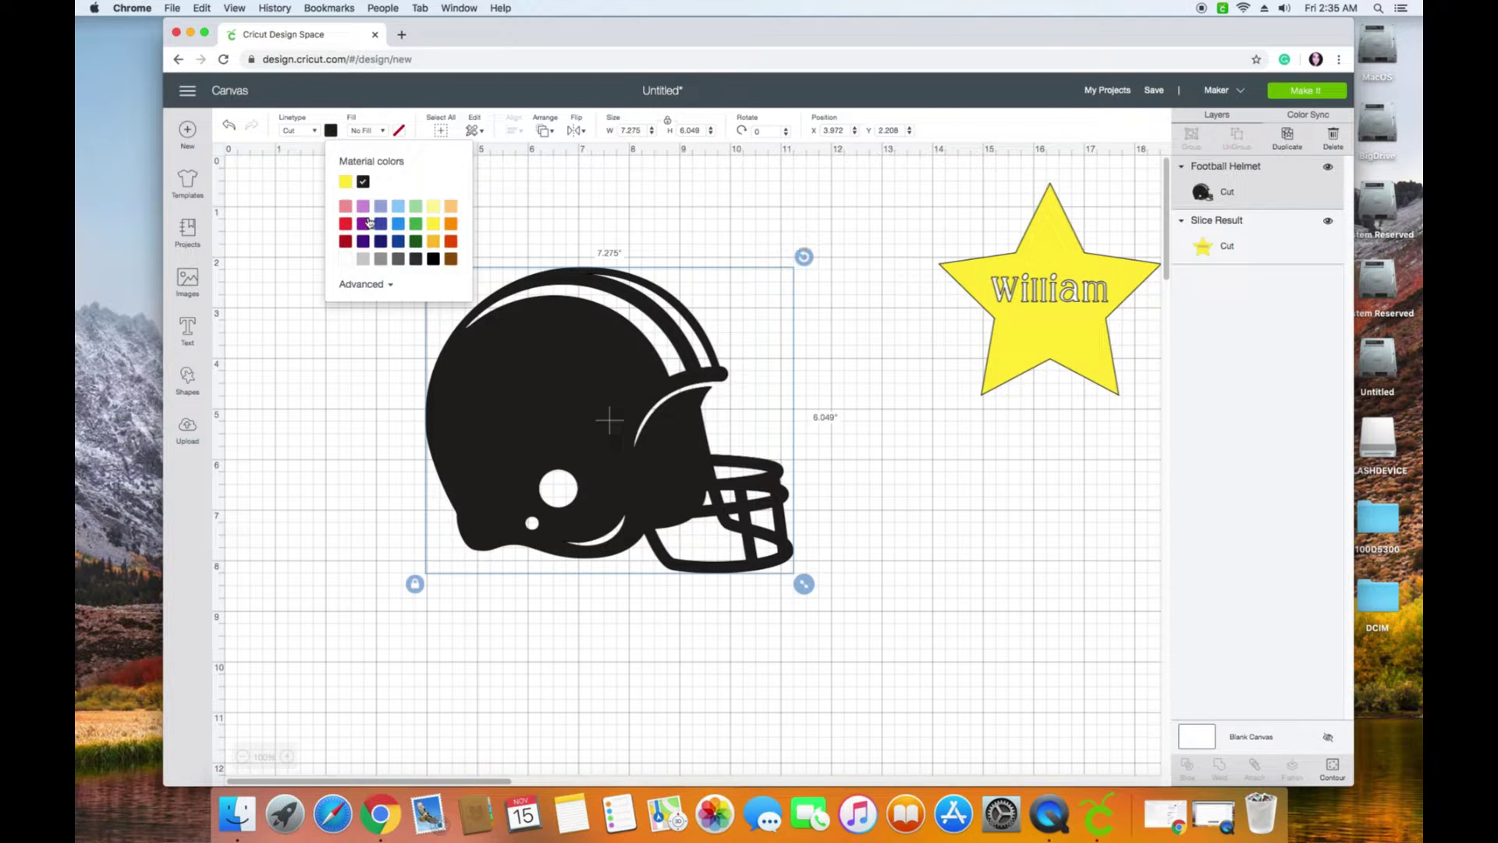
pyautogui.click(380, 240)
pyautogui.click(936, 602)
# Step: Add the text 'William' in the Beefcakes font
pyautogui.click(187, 329)
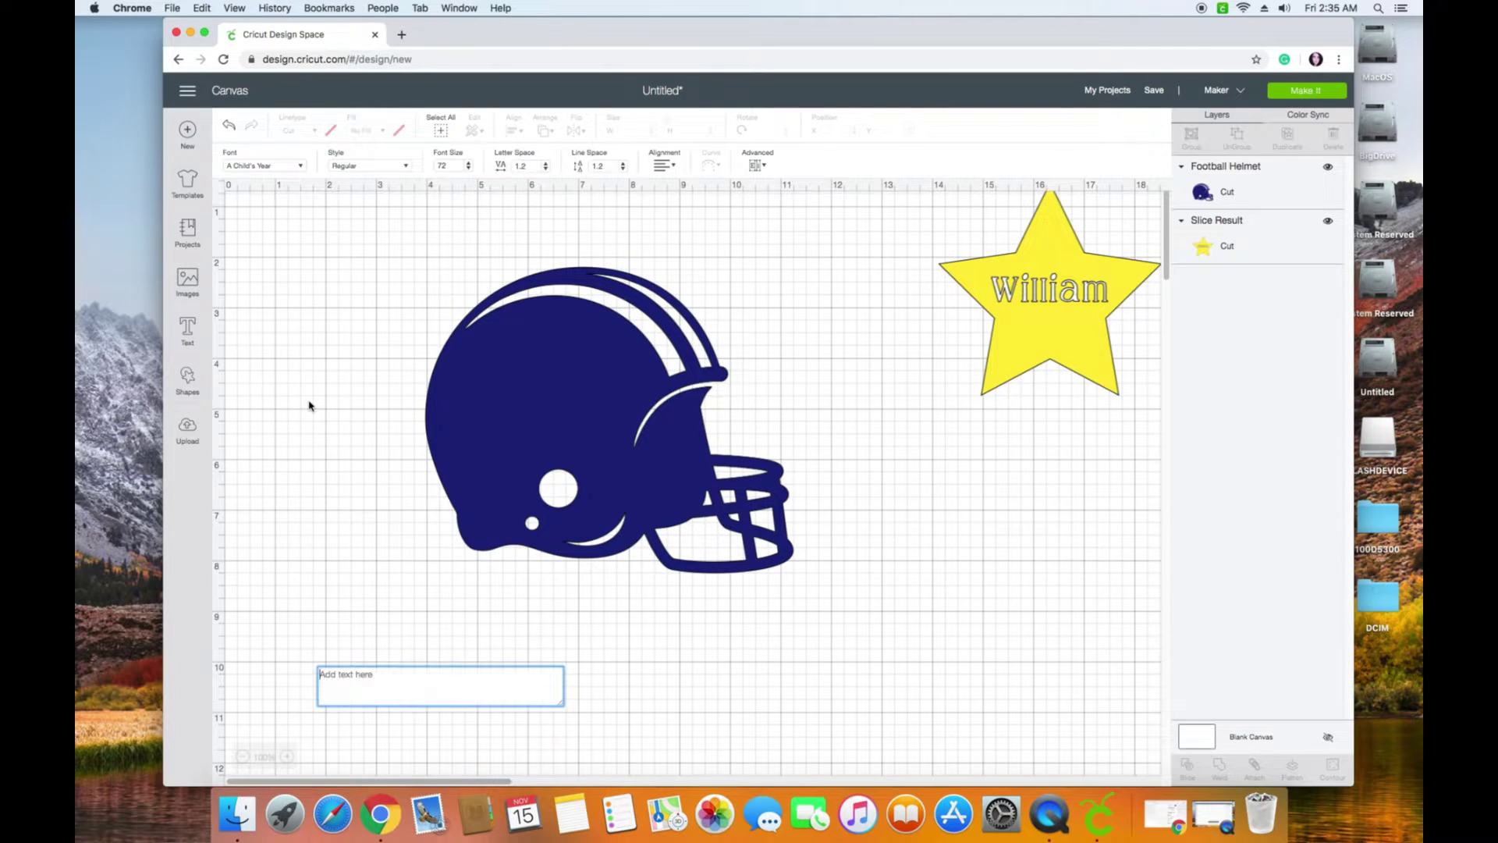
pyautogui.write('William')
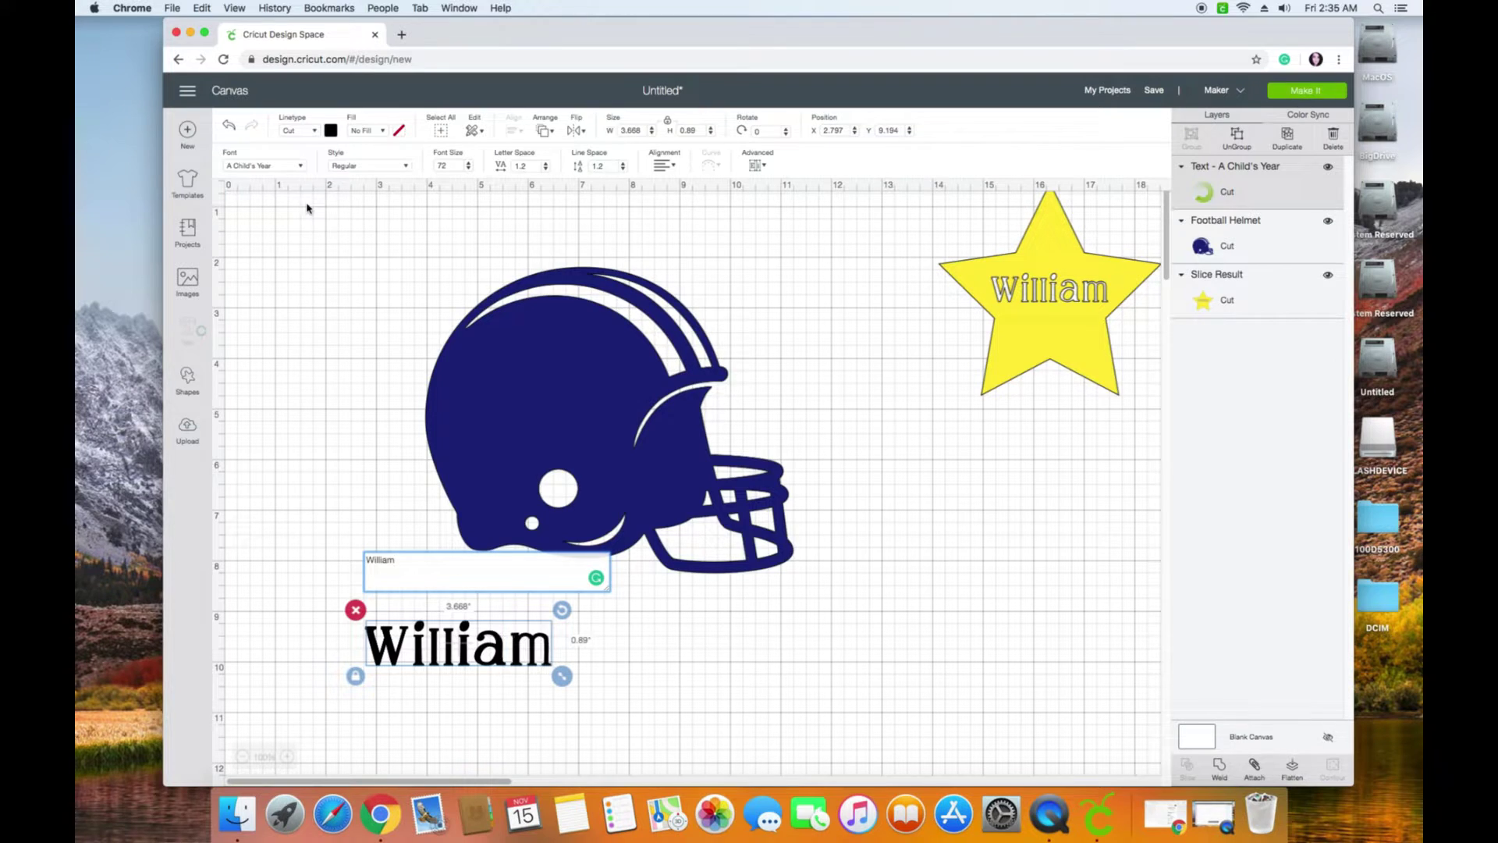
pyautogui.click(301, 167)
pyautogui.scroll(-10, 317, 338)
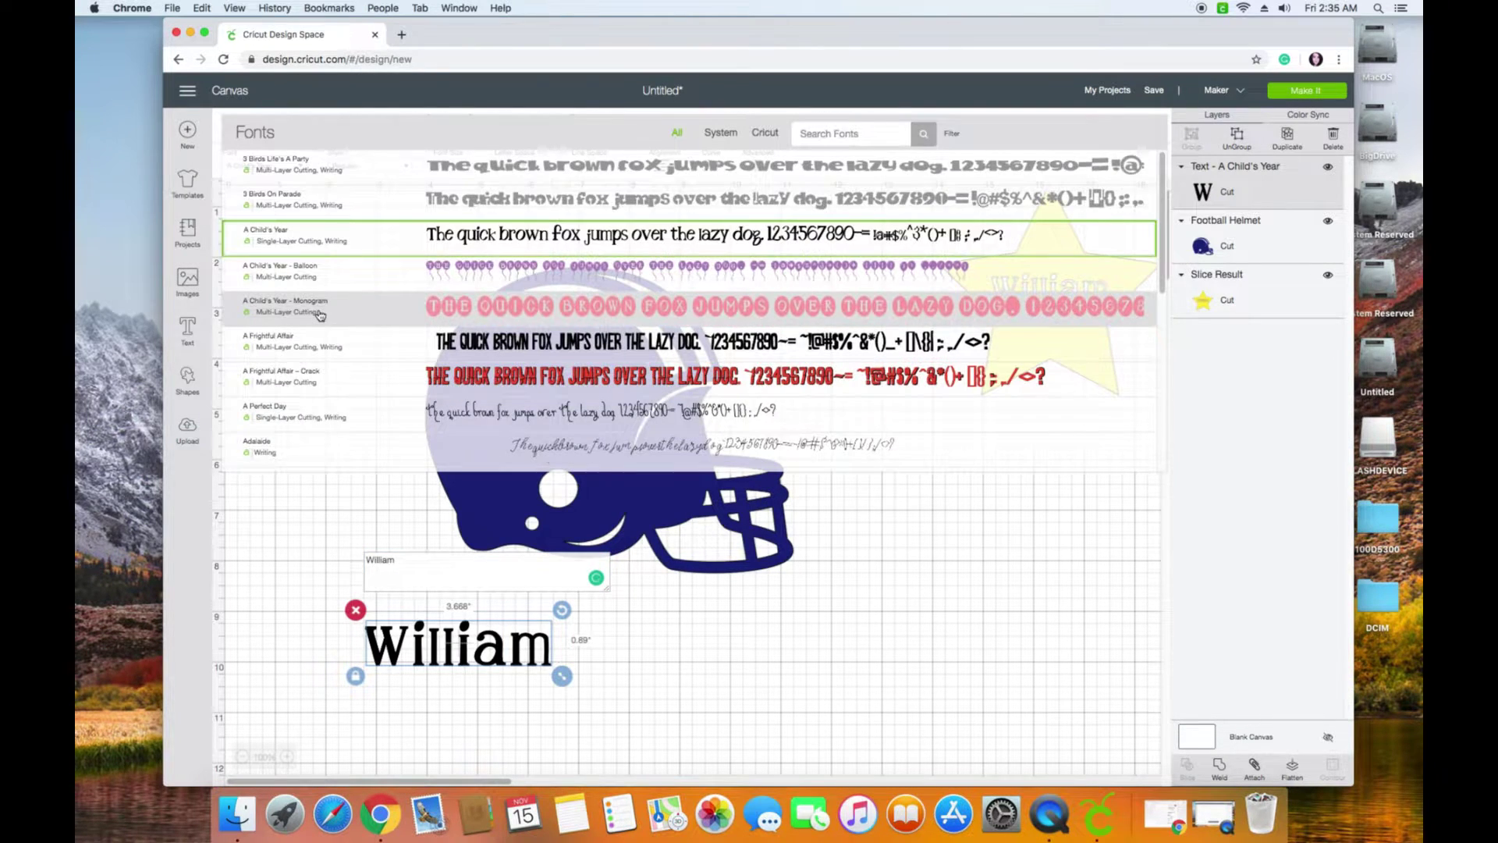
pyautogui.scroll(-10, 324, 329)
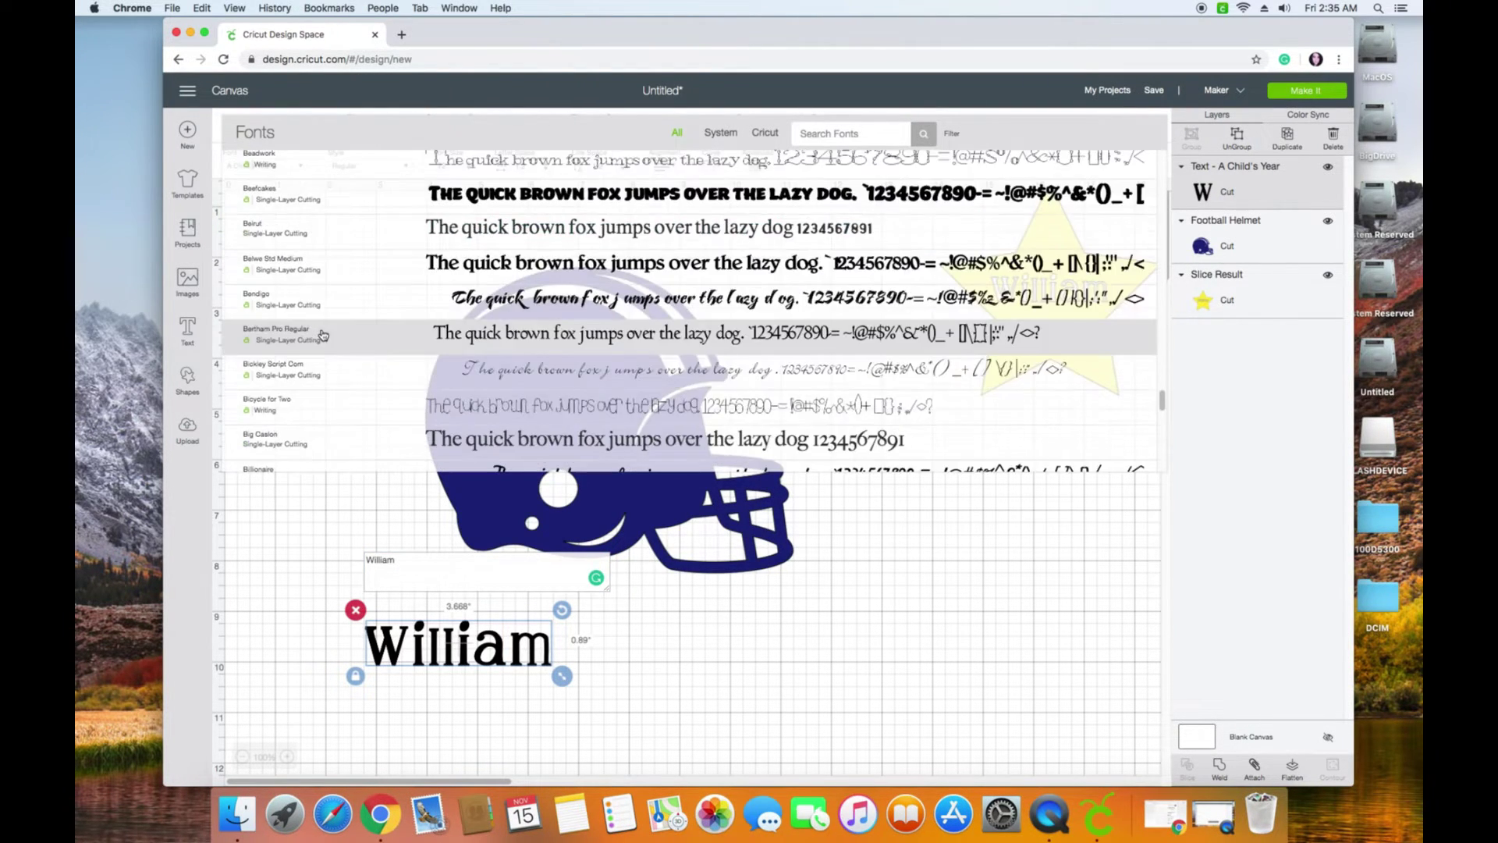
pyautogui.scroll(5, 319, 370)
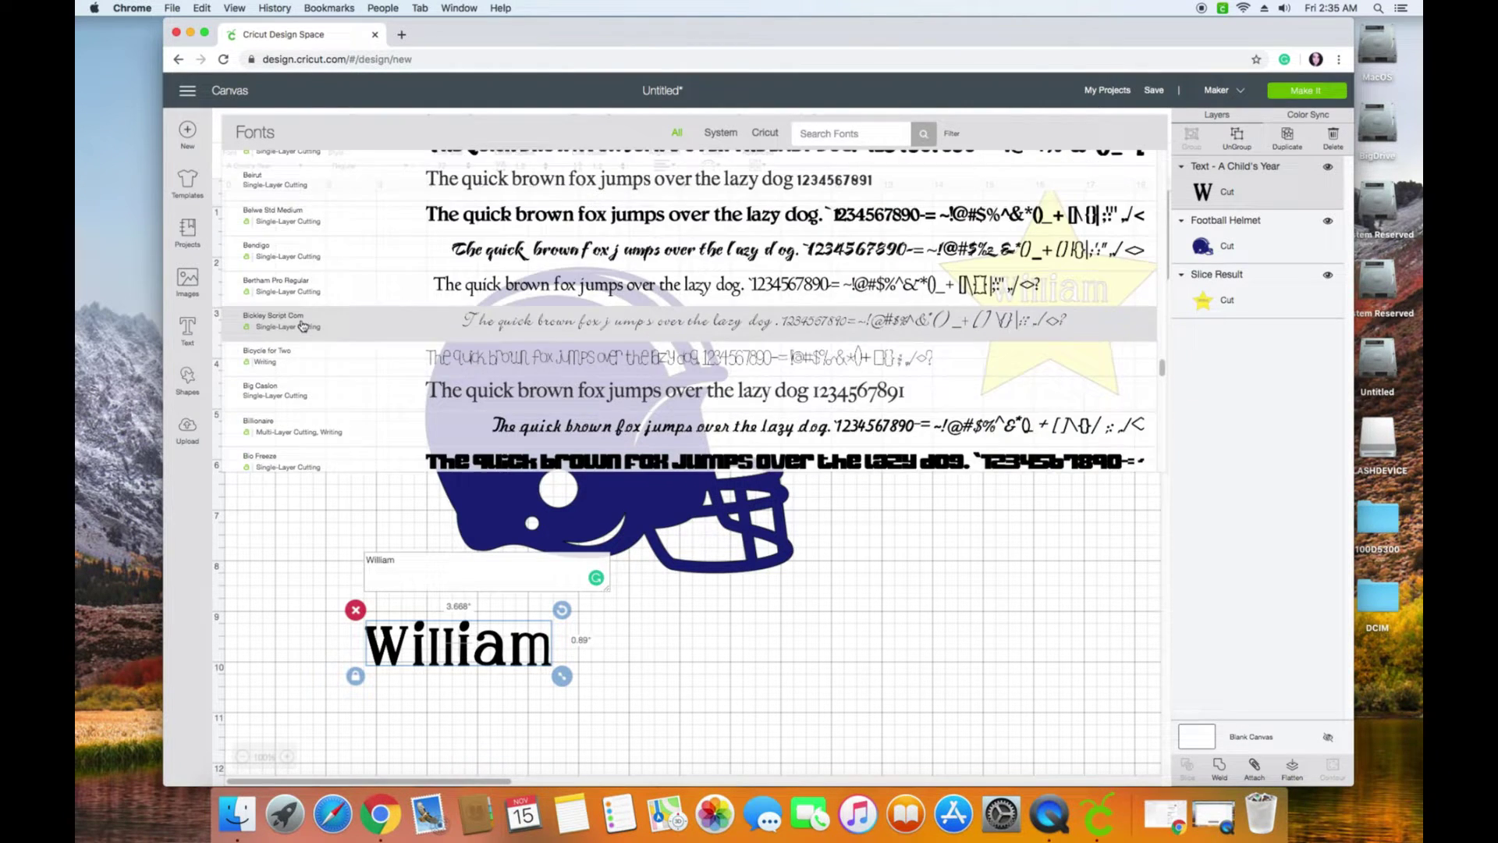
pyautogui.scroll(5, 300, 367)
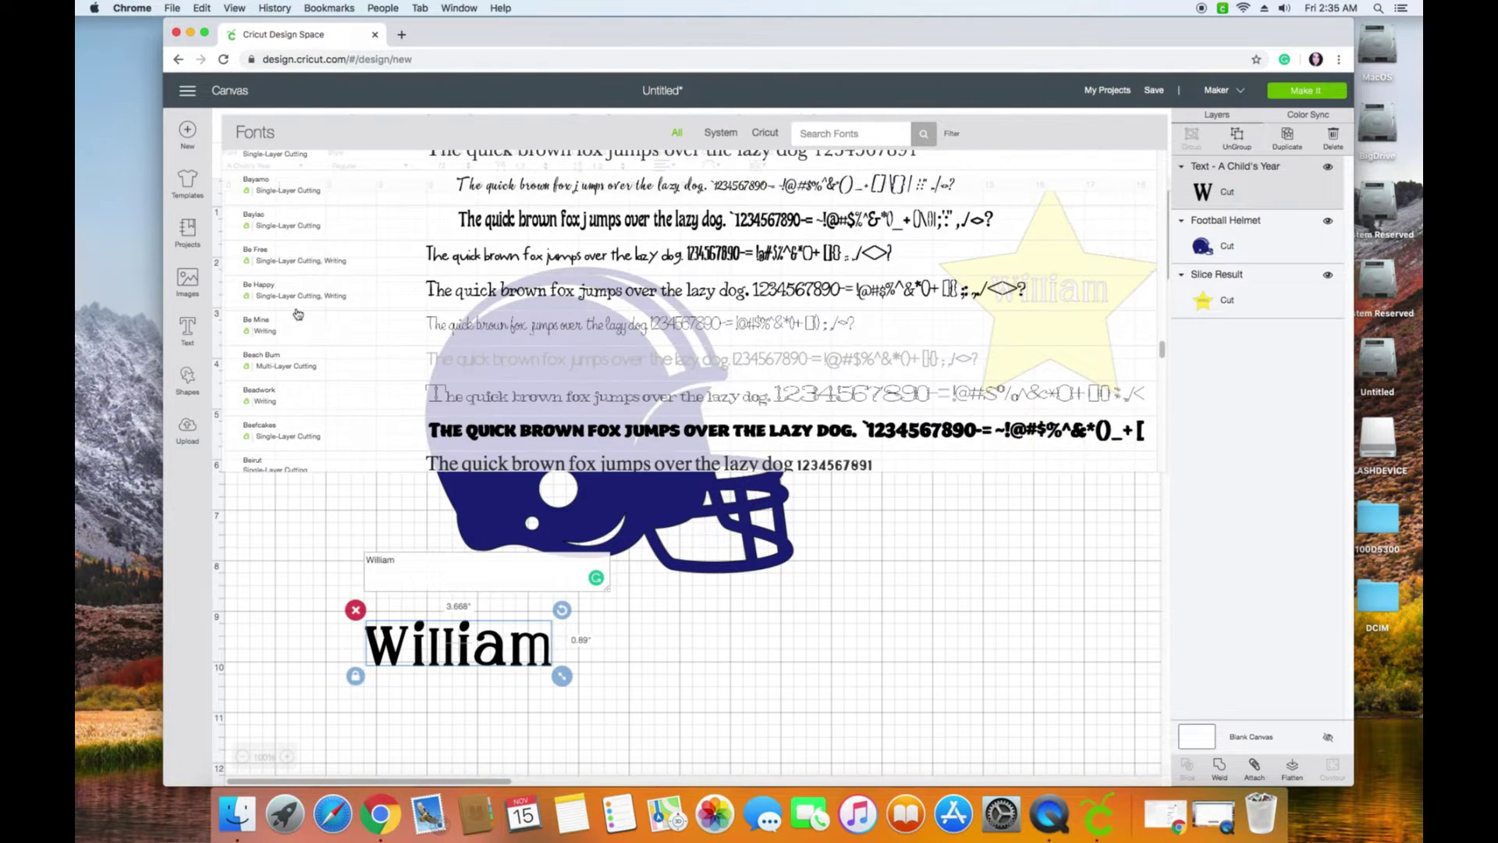
pyautogui.click(287, 425)
# Step: Colour WILLIAM yellow and move it across the helmet
pyautogui.click(766, 684)
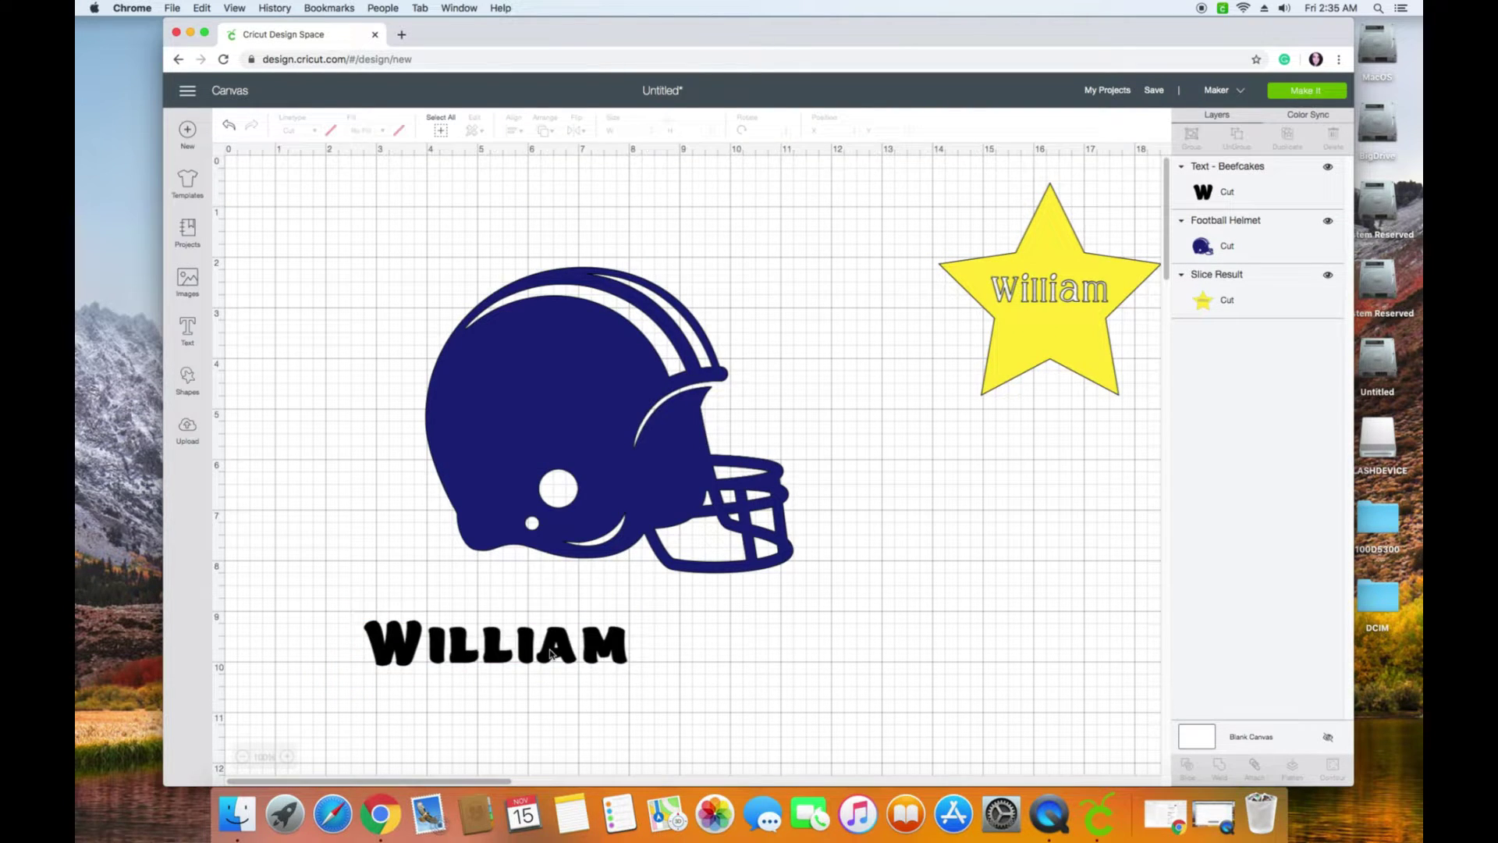
pyautogui.click(499, 638)
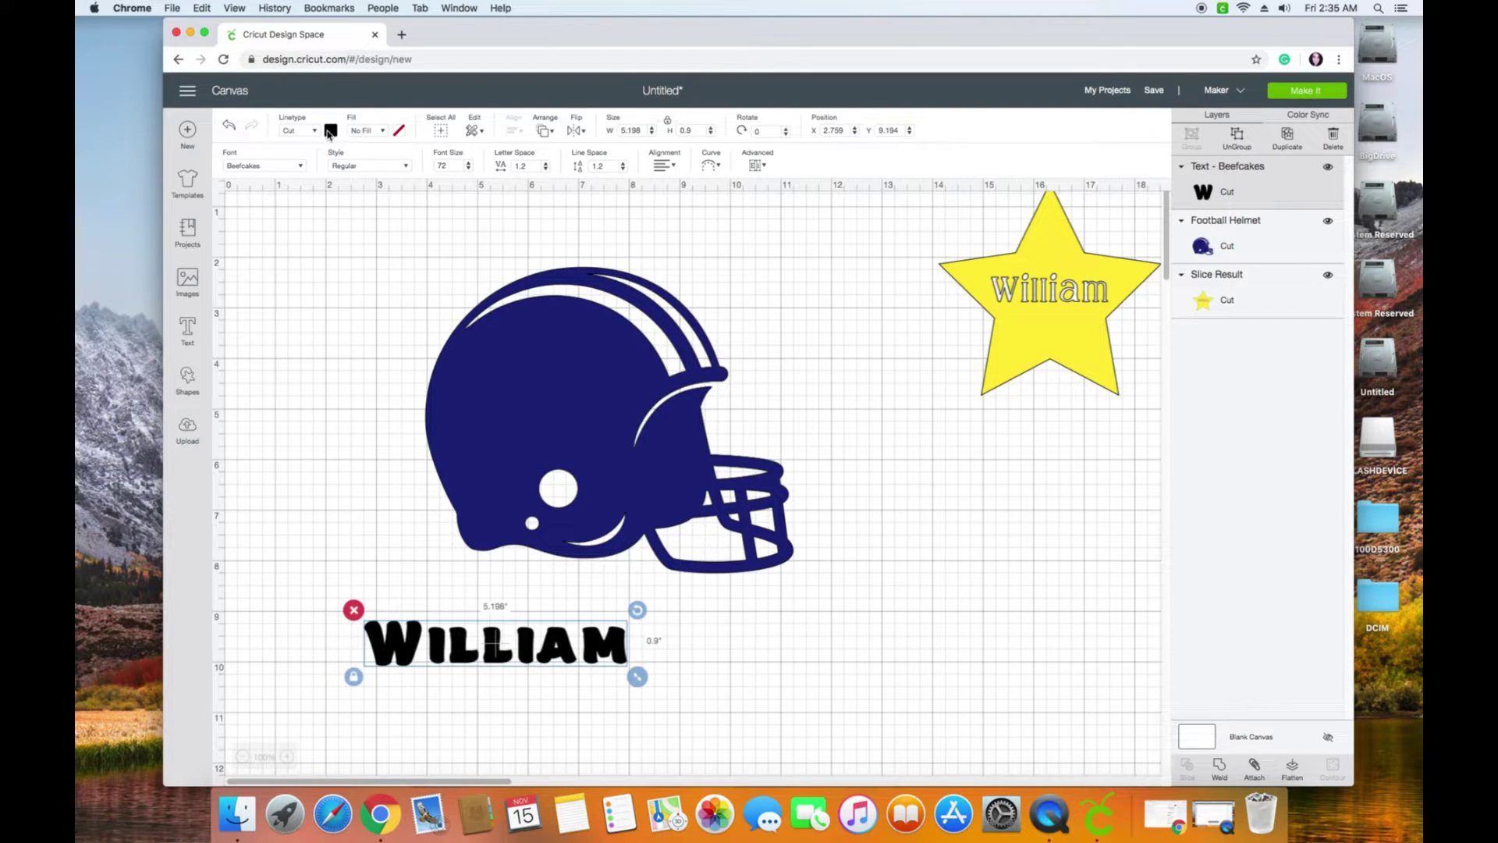
pyautogui.click(330, 131)
pyautogui.click(346, 183)
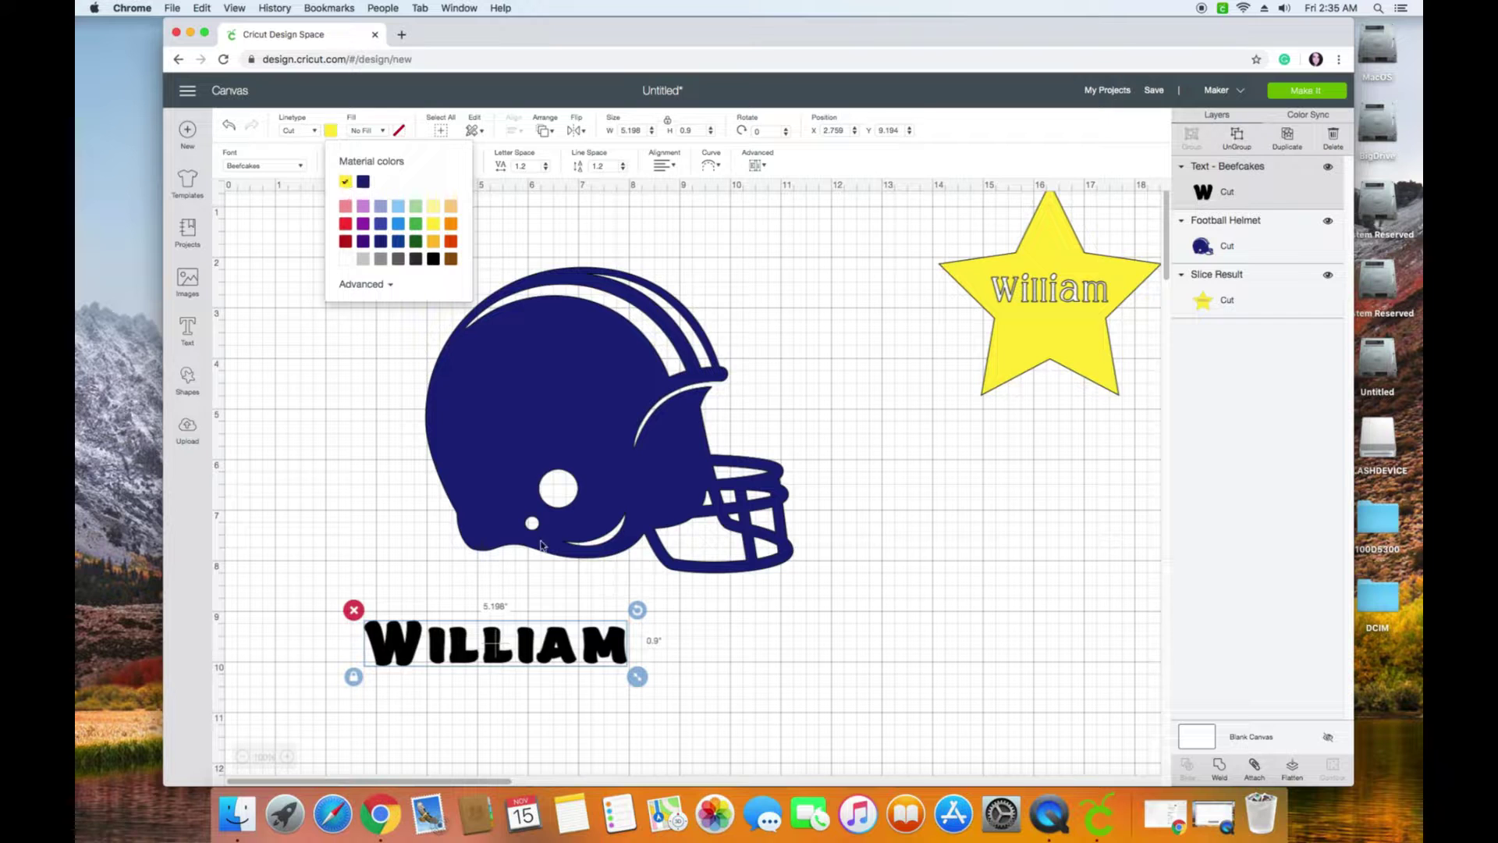
pyautogui.click(660, 657)
pyautogui.moveTo(577, 654); pyautogui.dragTo(609, 453)
# Step: Tilt WILLIAM about 17° counter-clockwise and shrink it to about 4.4 inches wide
pyautogui.click(646, 668)
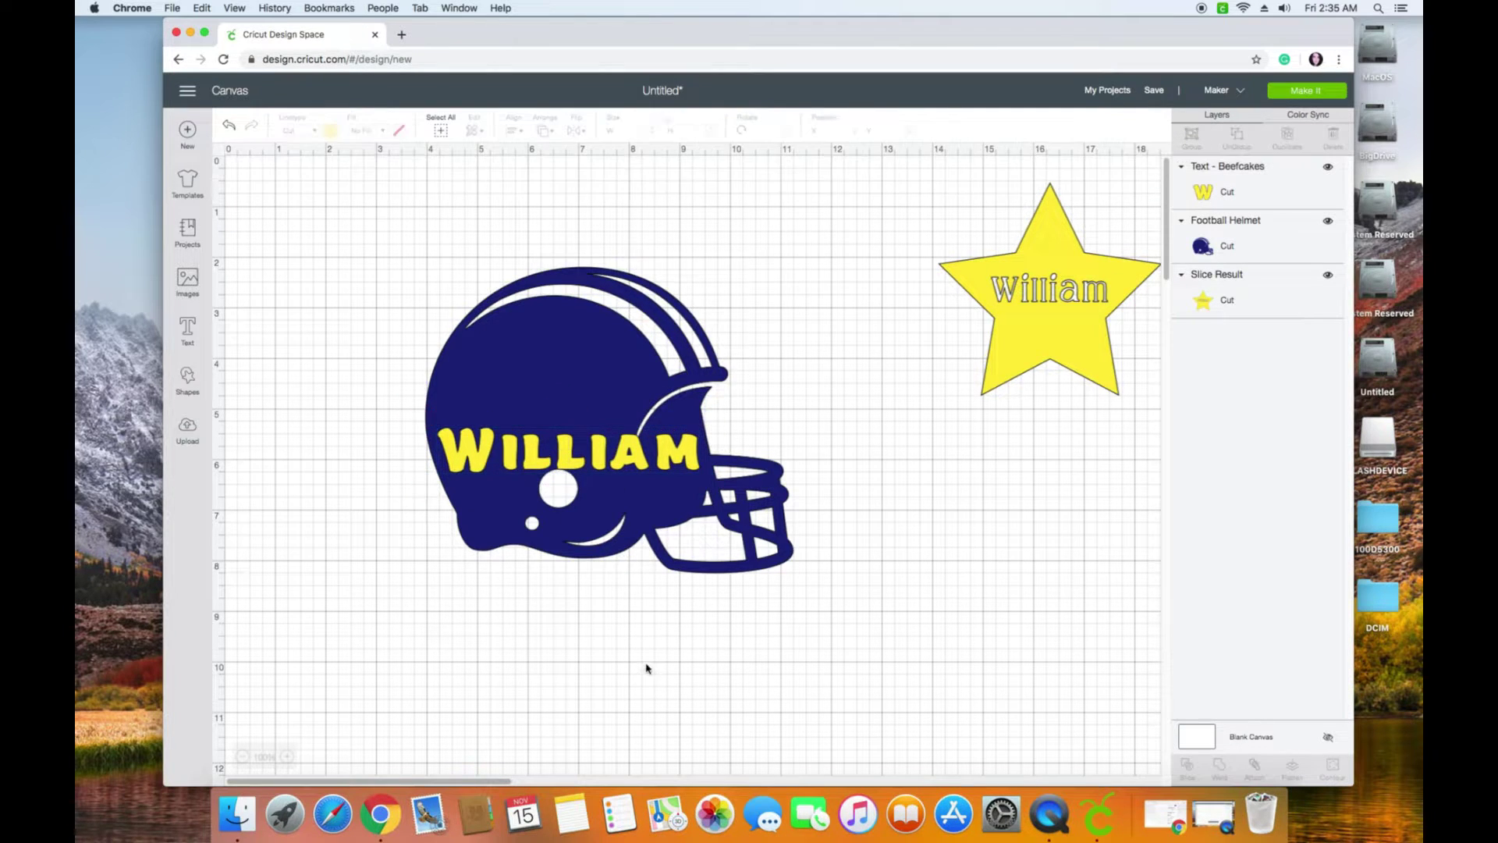
pyautogui.click(610, 444)
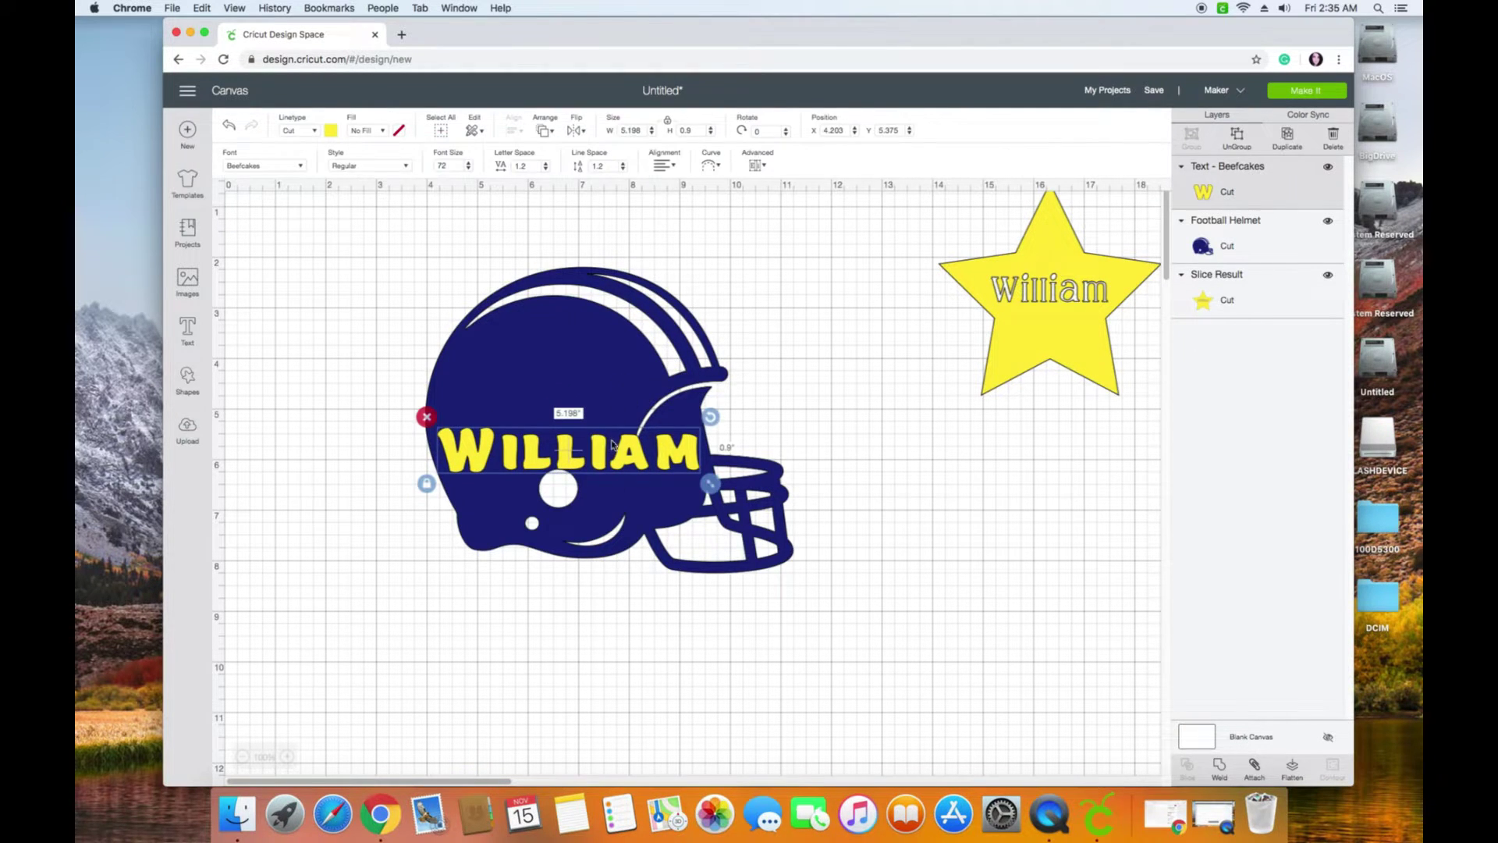
pyautogui.moveTo(711, 419); pyautogui.dragTo(700, 378)
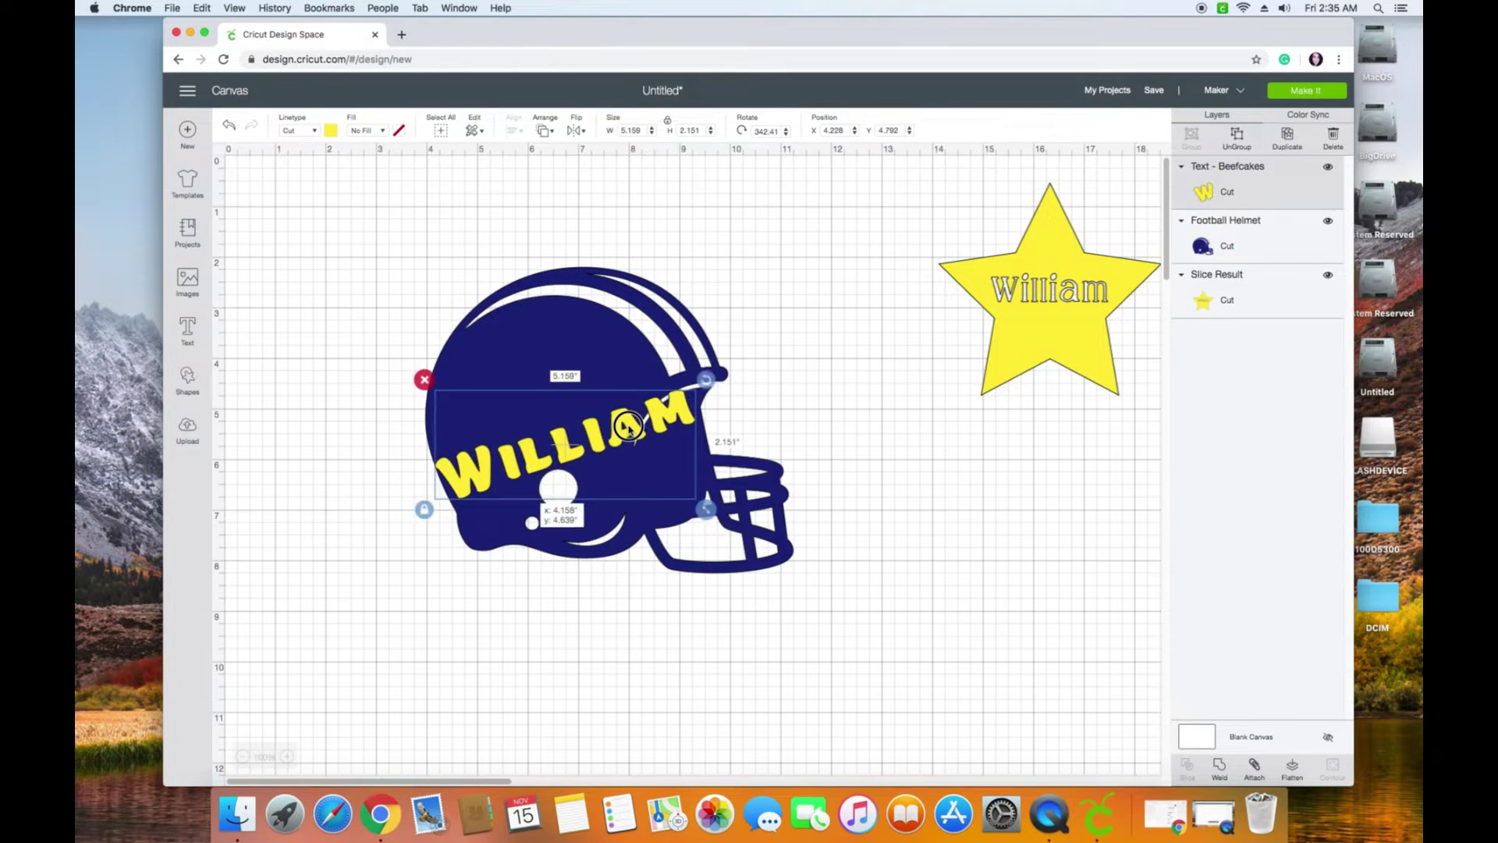
pyautogui.moveTo(690, 479); pyautogui.dragTo(652, 466)
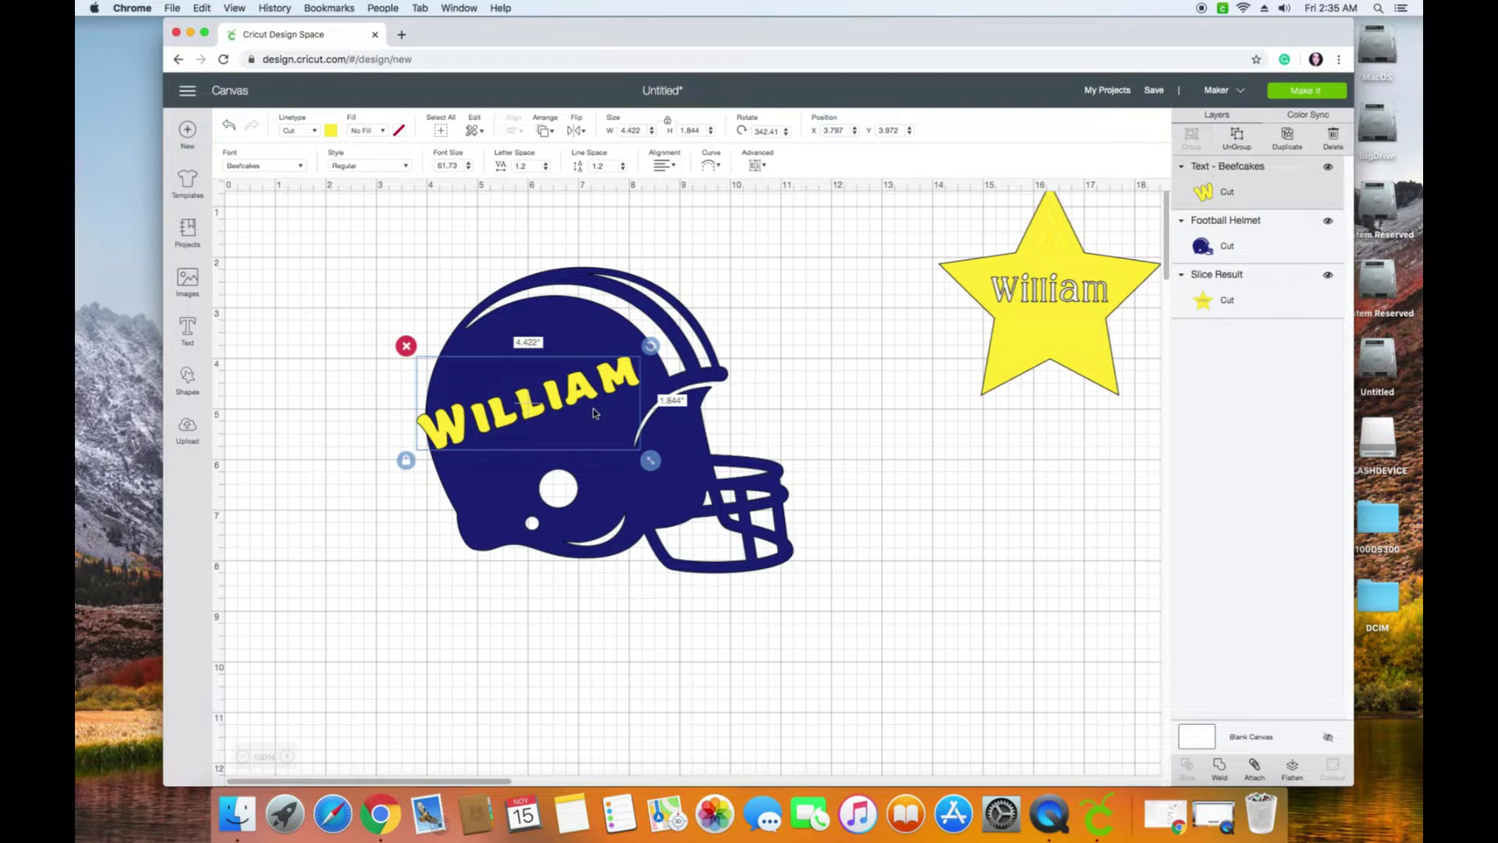
pyautogui.moveTo(591, 418); pyautogui.dragTo(573, 411)
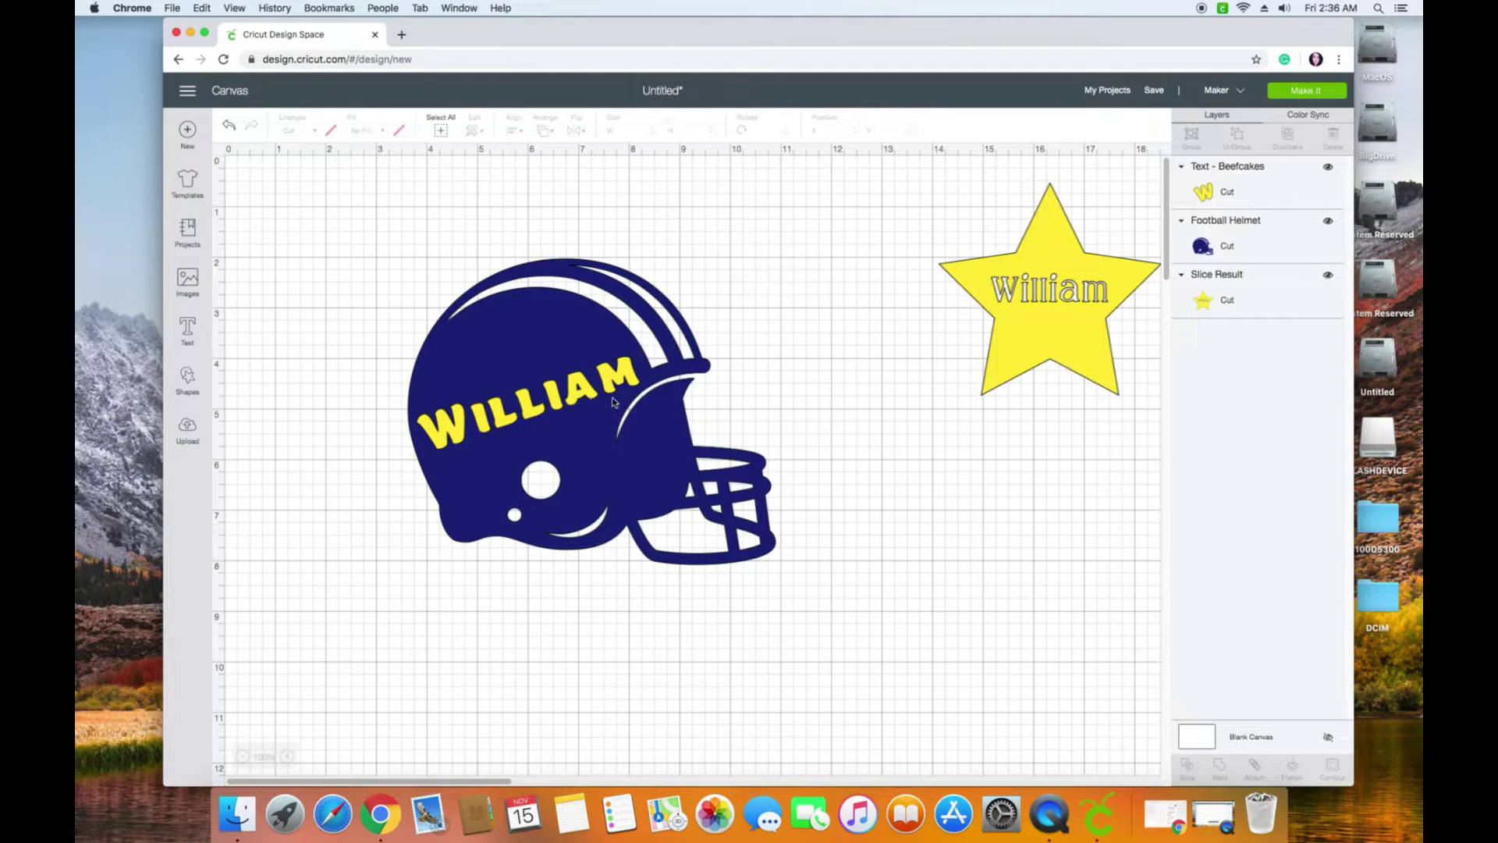
# Step: Slice WILLIAM out of the helmet and delete both WILLIAM pieces
pyautogui.moveTo(381, 221); pyautogui.dragTo(824, 635)
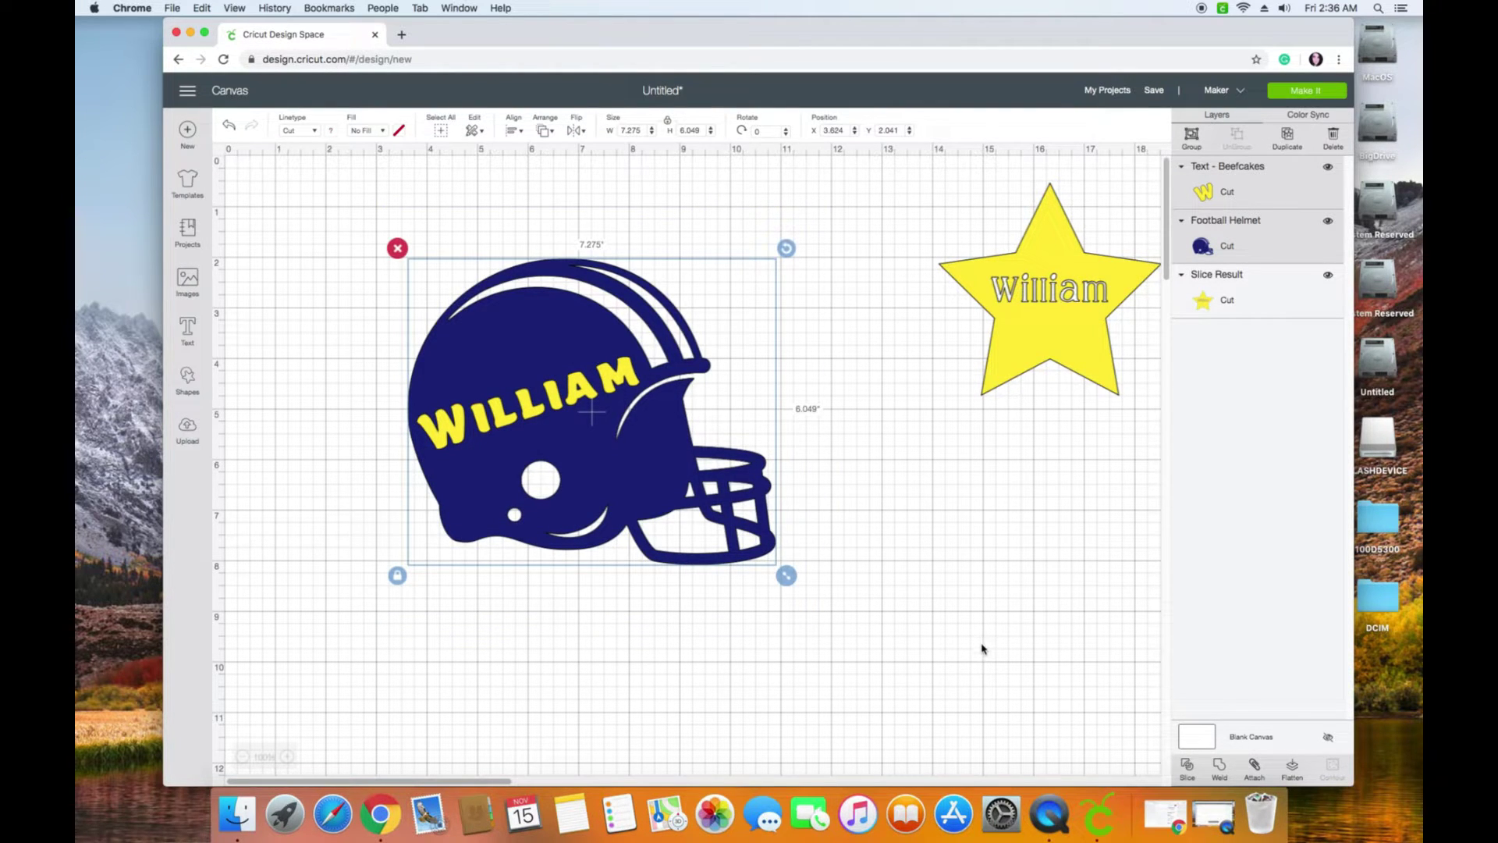
pyautogui.click(1186, 769)
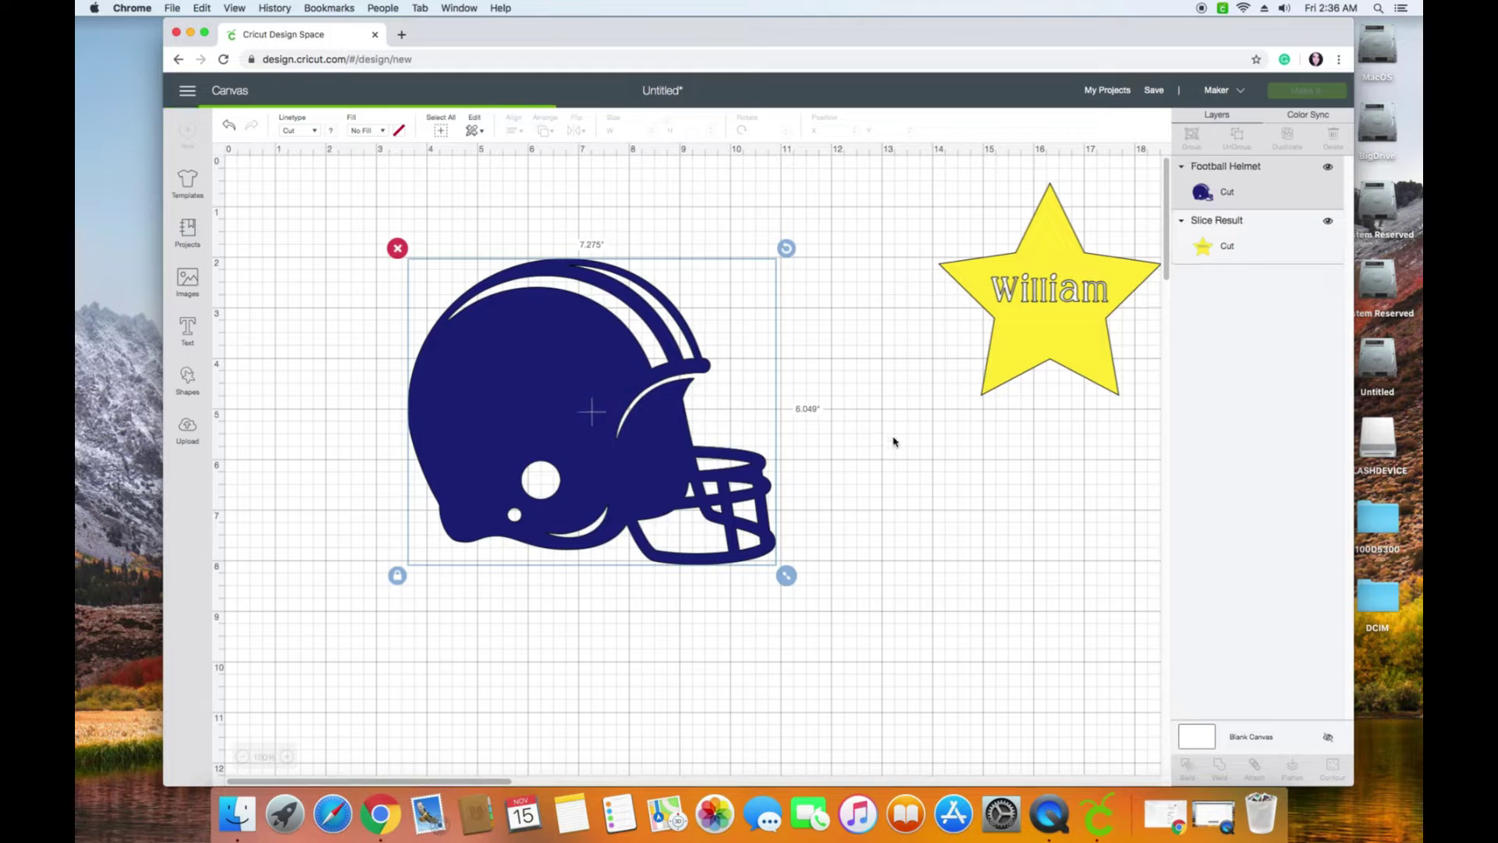
pyautogui.moveTo(615, 384); pyautogui.dragTo(835, 639)
pyautogui.click(620, 612)
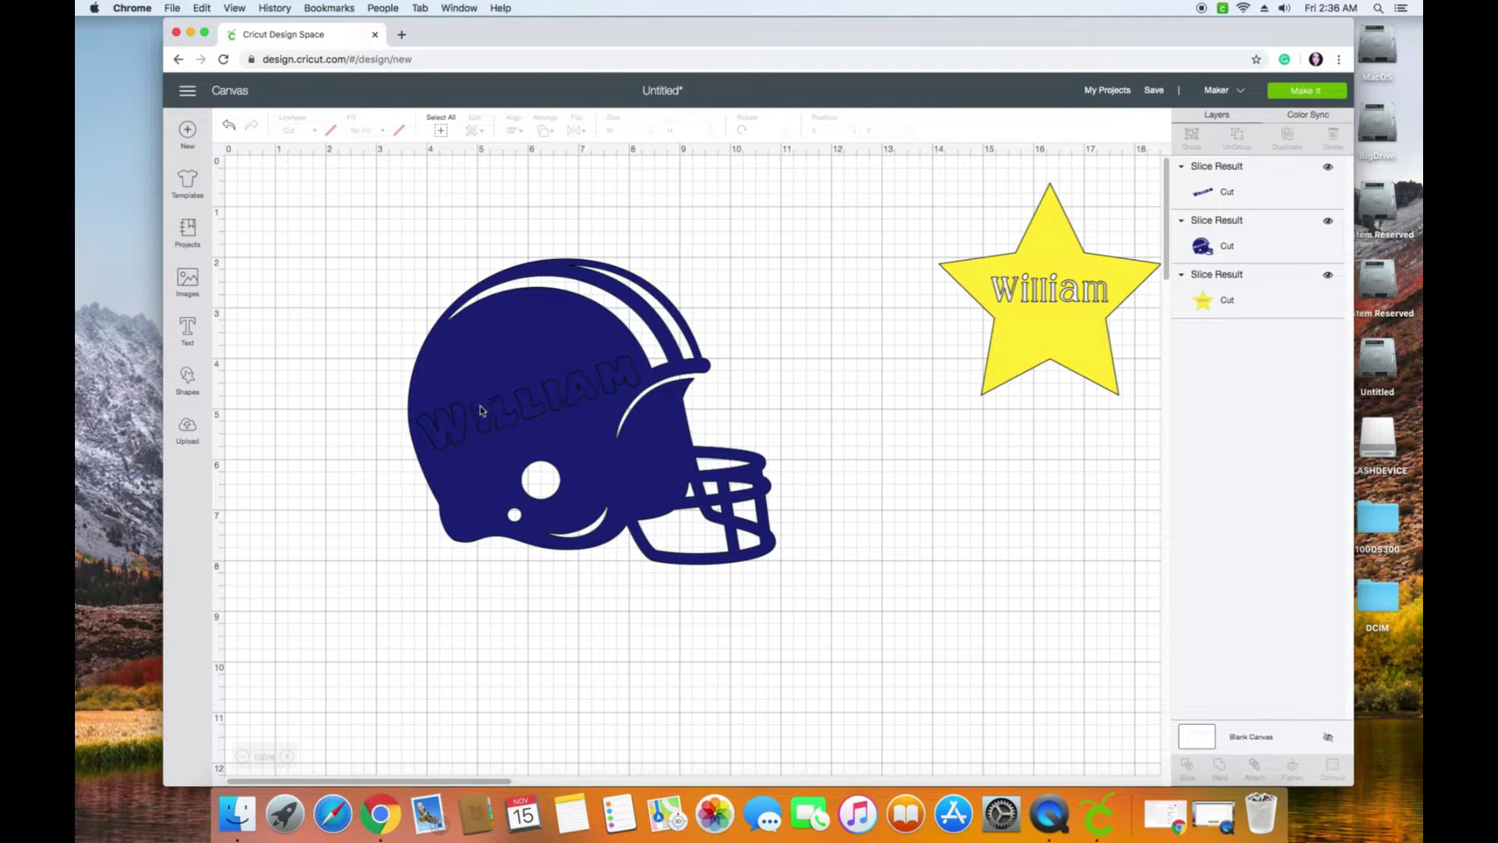
pyautogui.moveTo(495, 408); pyautogui.dragTo(691, 651)
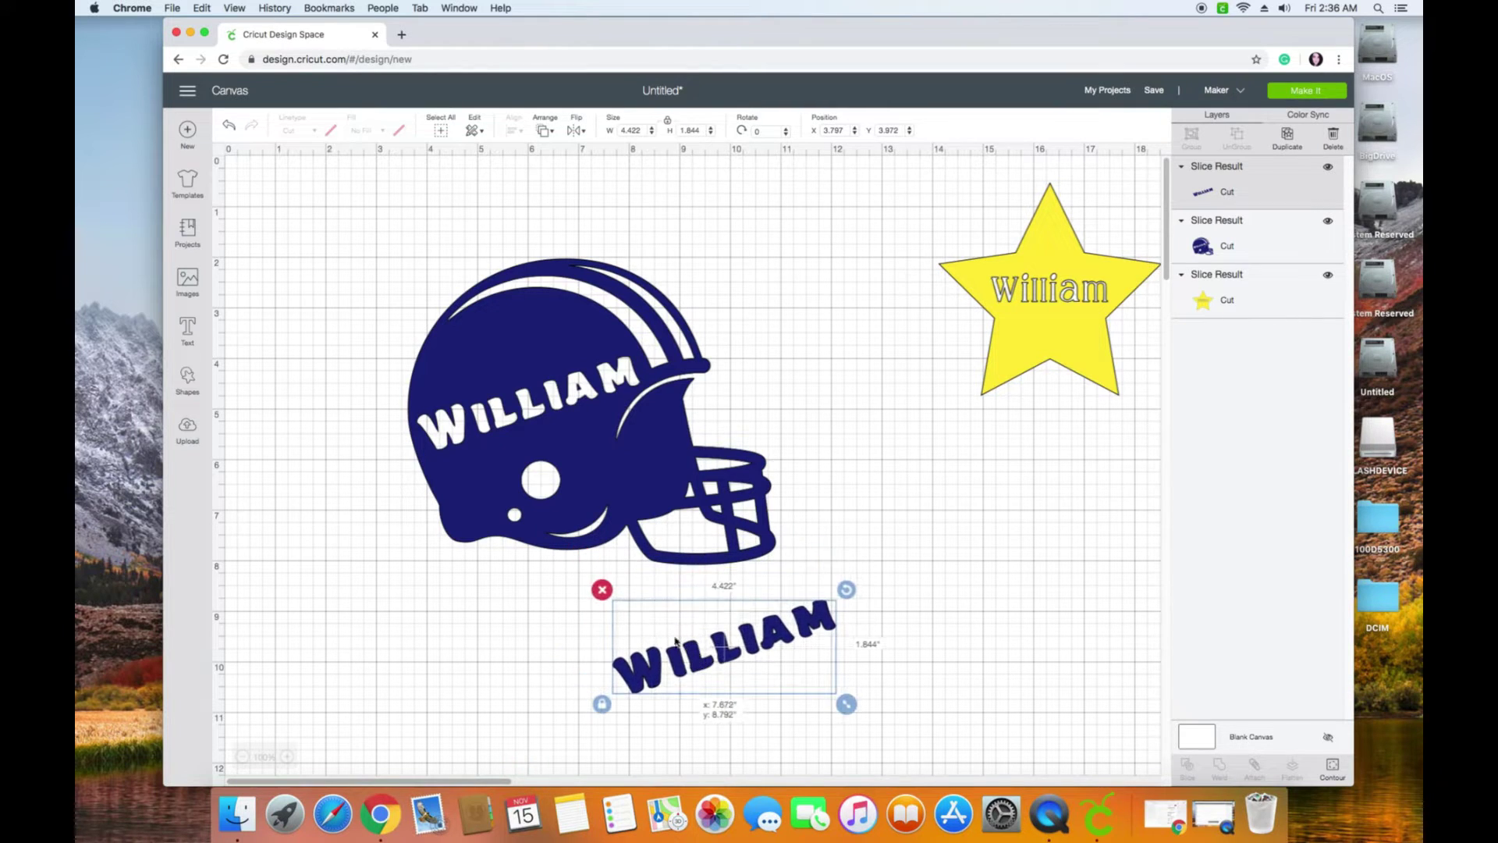
pyautogui.click(598, 589)
# Step: Shrink the lettered helmet to 4.3 inches wide and place it below the star
pyautogui.click(686, 529)
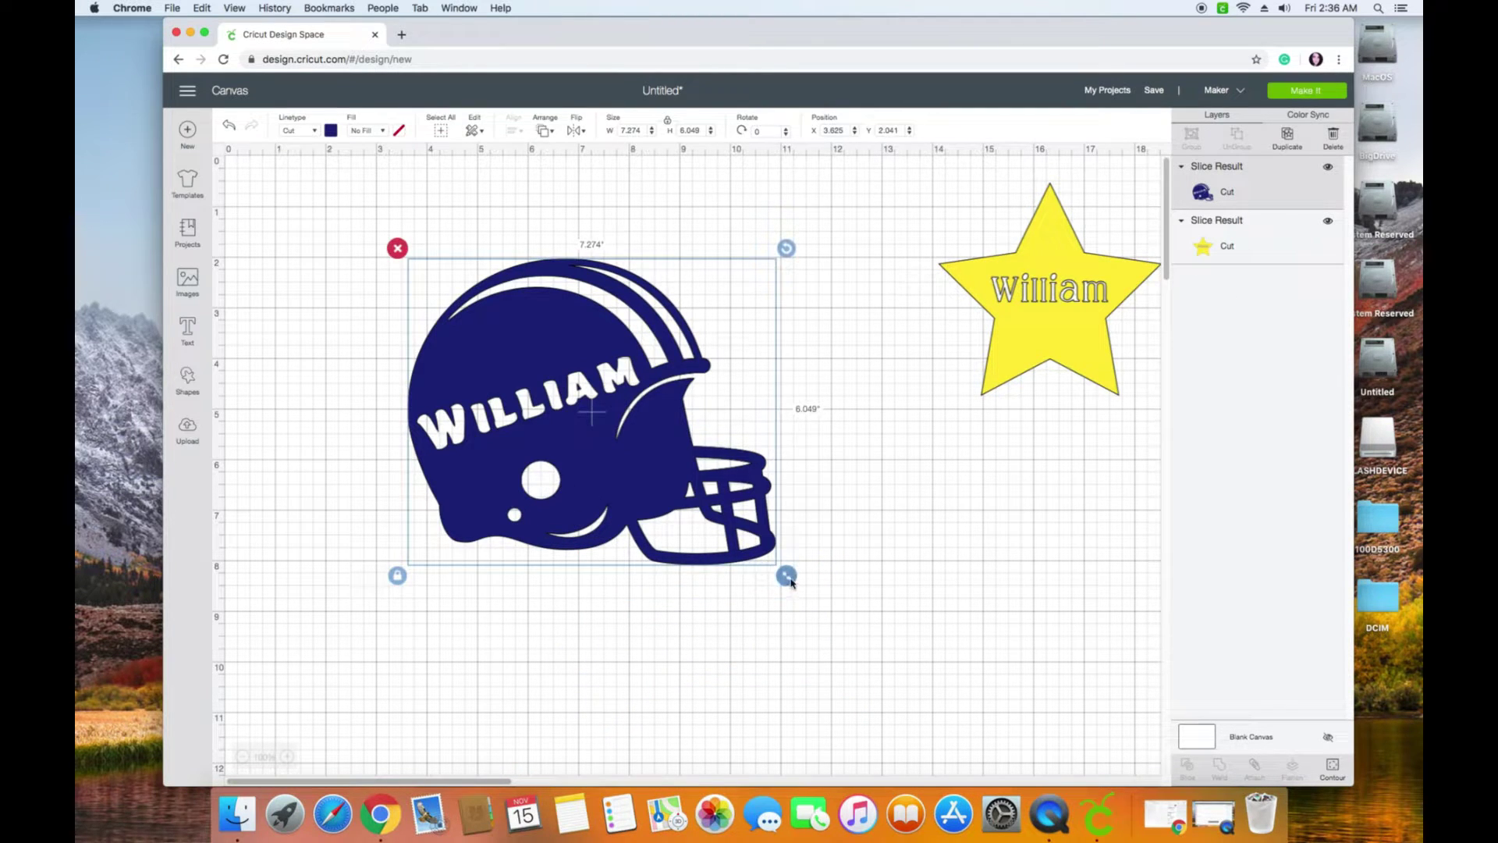
pyautogui.moveTo(791, 582); pyautogui.dragTo(635, 444)
pyautogui.moveTo(543, 366); pyautogui.dragTo(1079, 527)
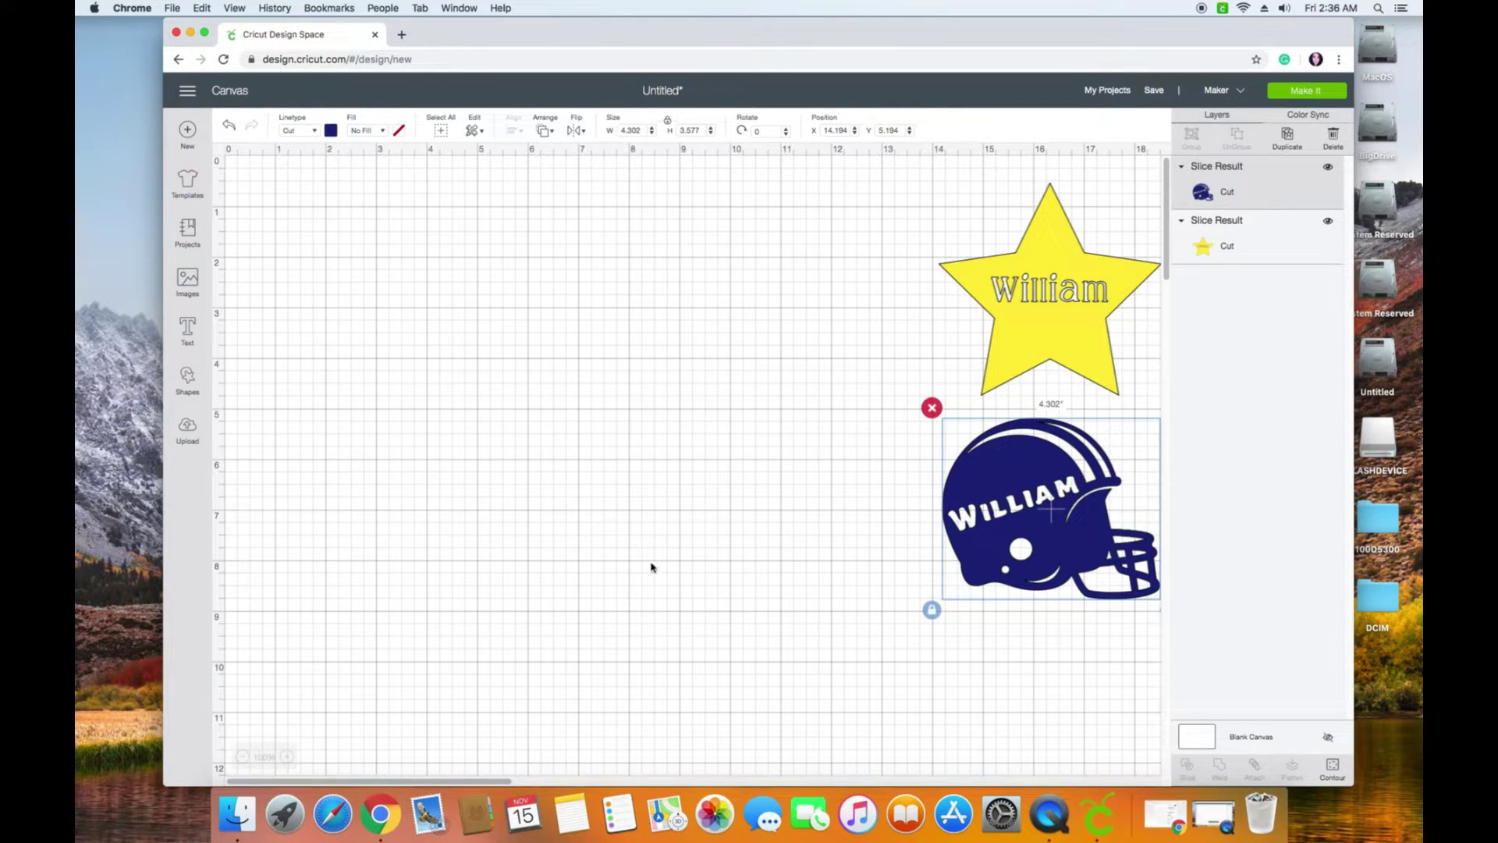
# Step: Search the image library for apple and insert only the dark red apple image
pyautogui.click(188, 282)
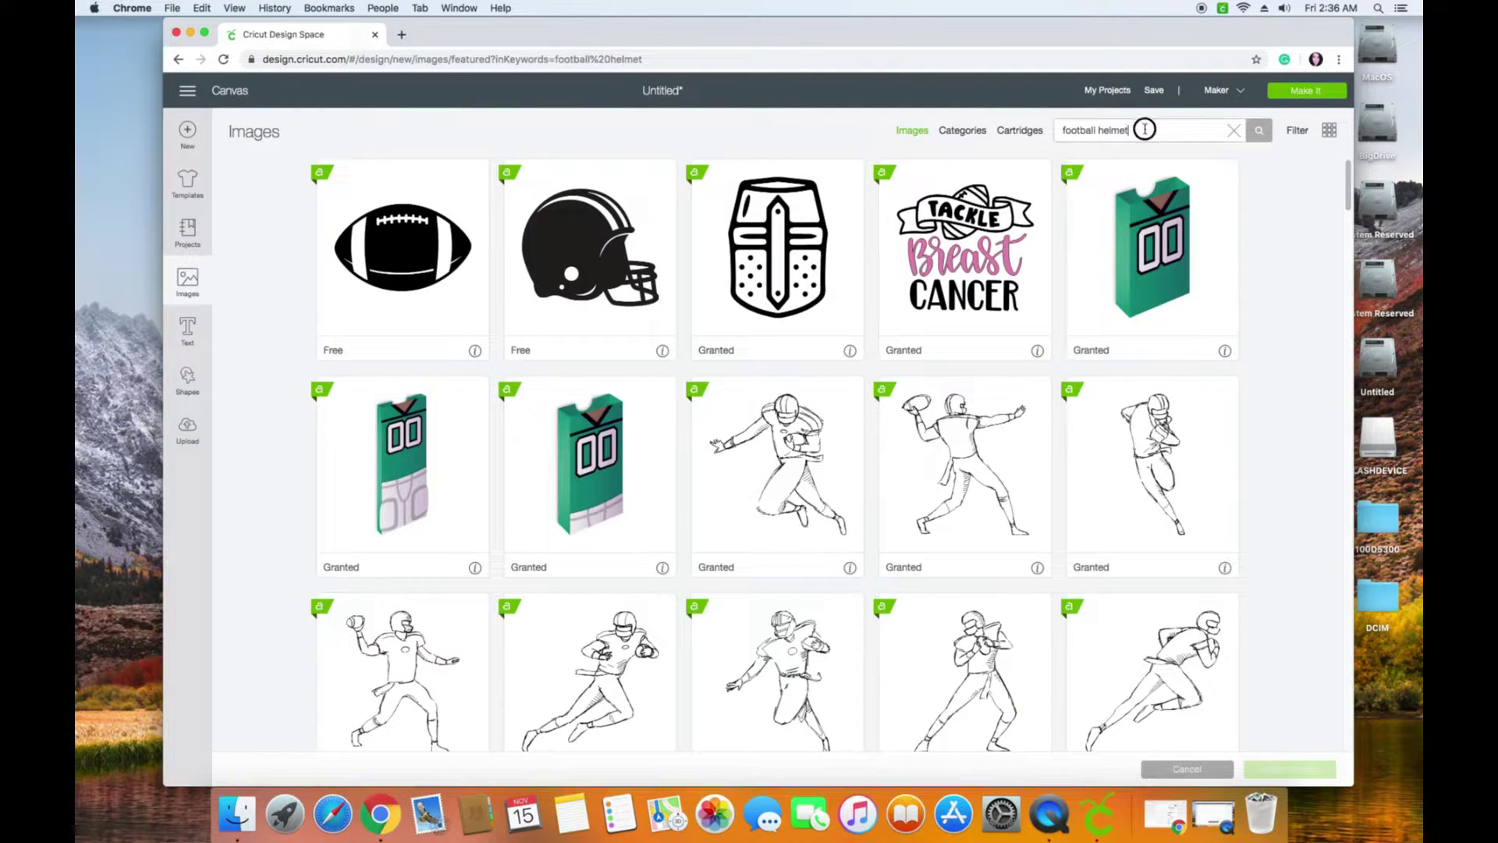
pyautogui.moveTo(1151, 128); pyautogui.dragTo(1019, 131)
pyautogui.write('apple')
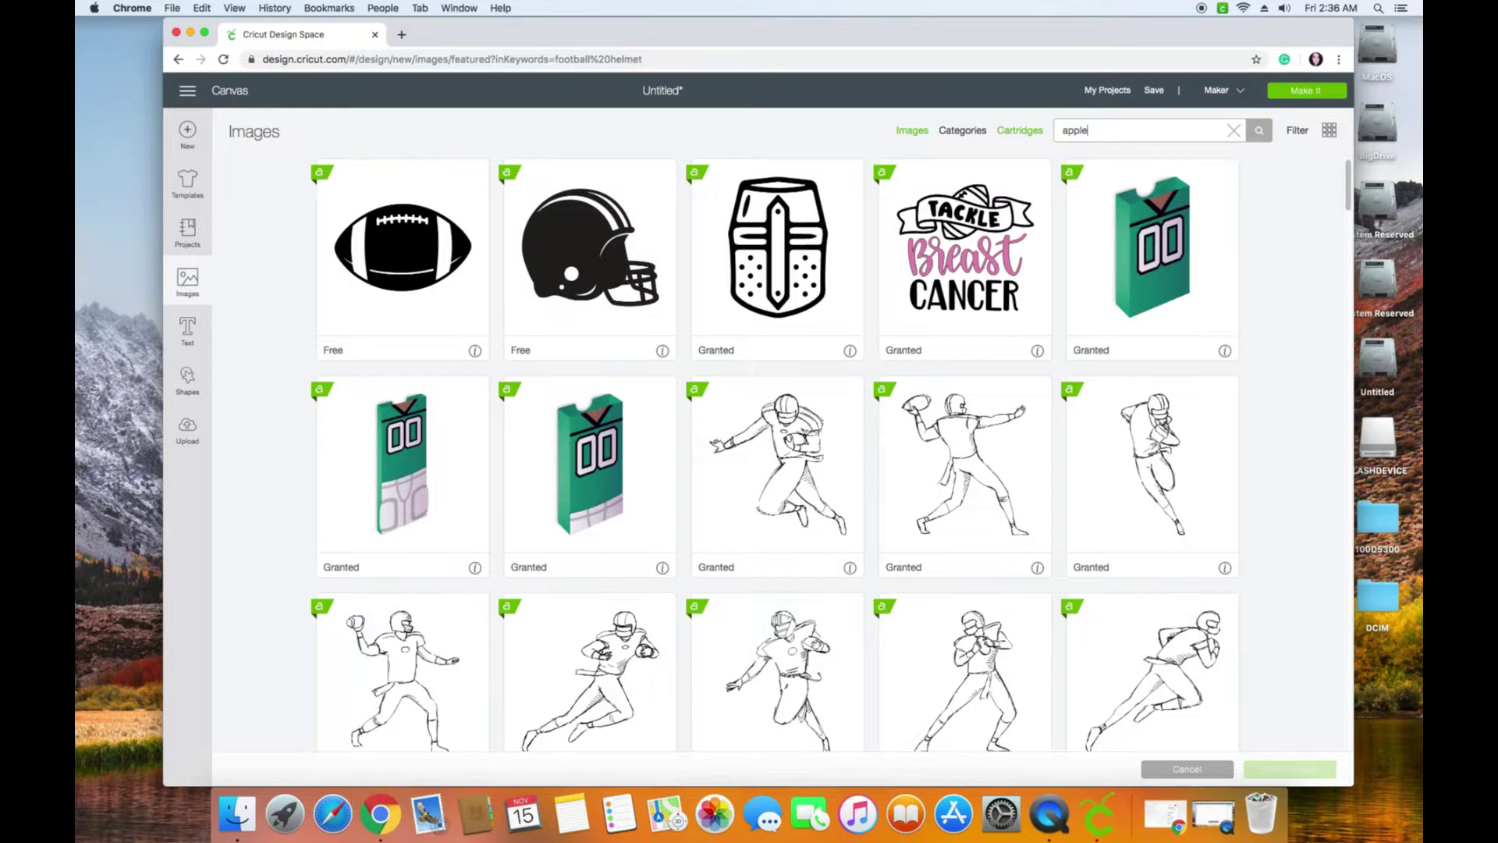
pyautogui.press('Return')
pyautogui.scroll(-3, 653, 453)
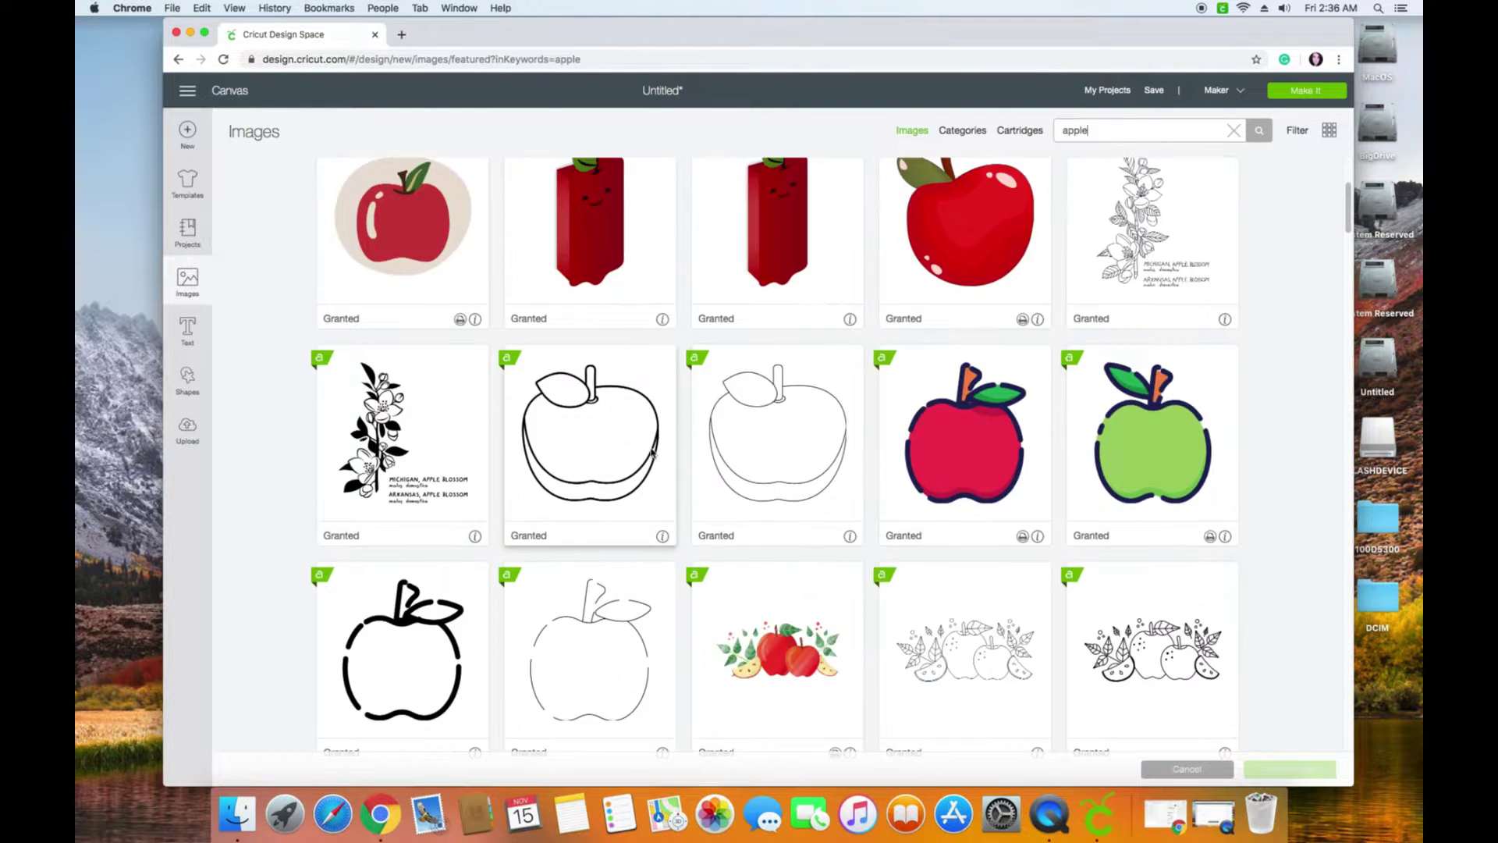
pyautogui.scroll(-15, 652, 452)
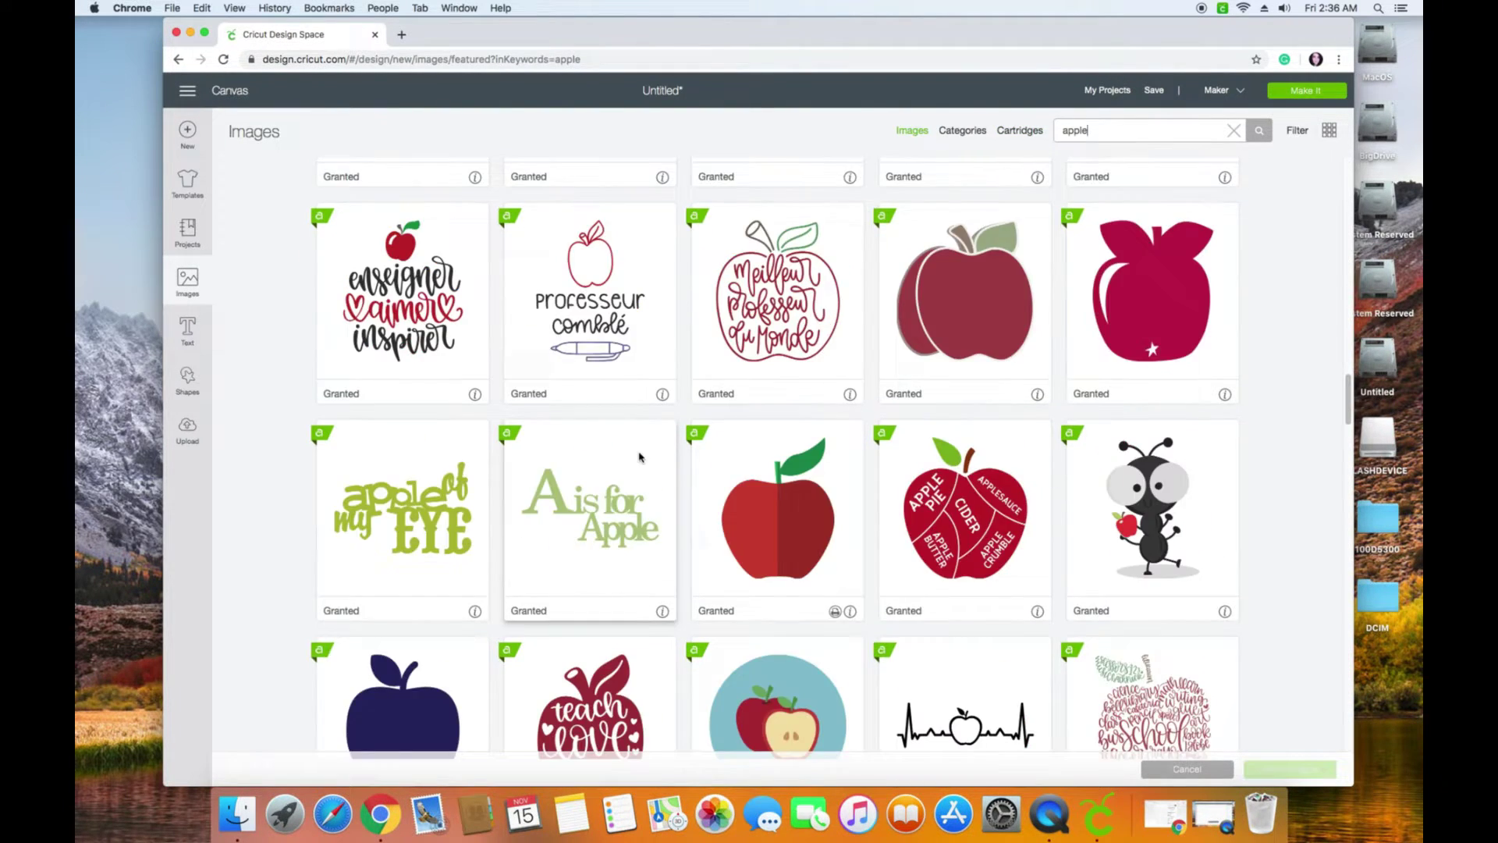
pyautogui.scroll(-15, 640, 457)
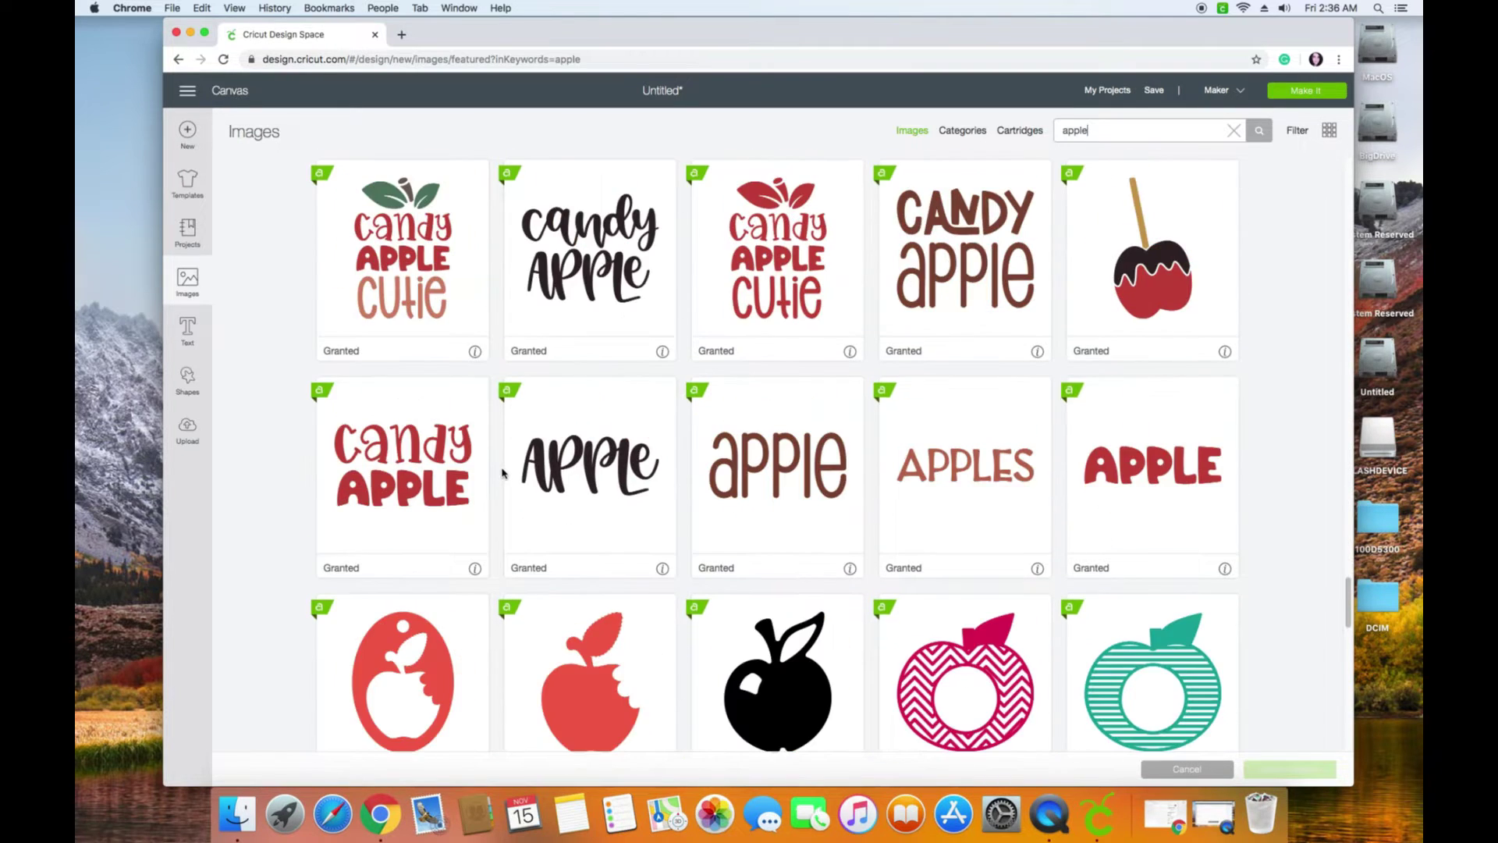
pyautogui.scroll(-10, 502, 472)
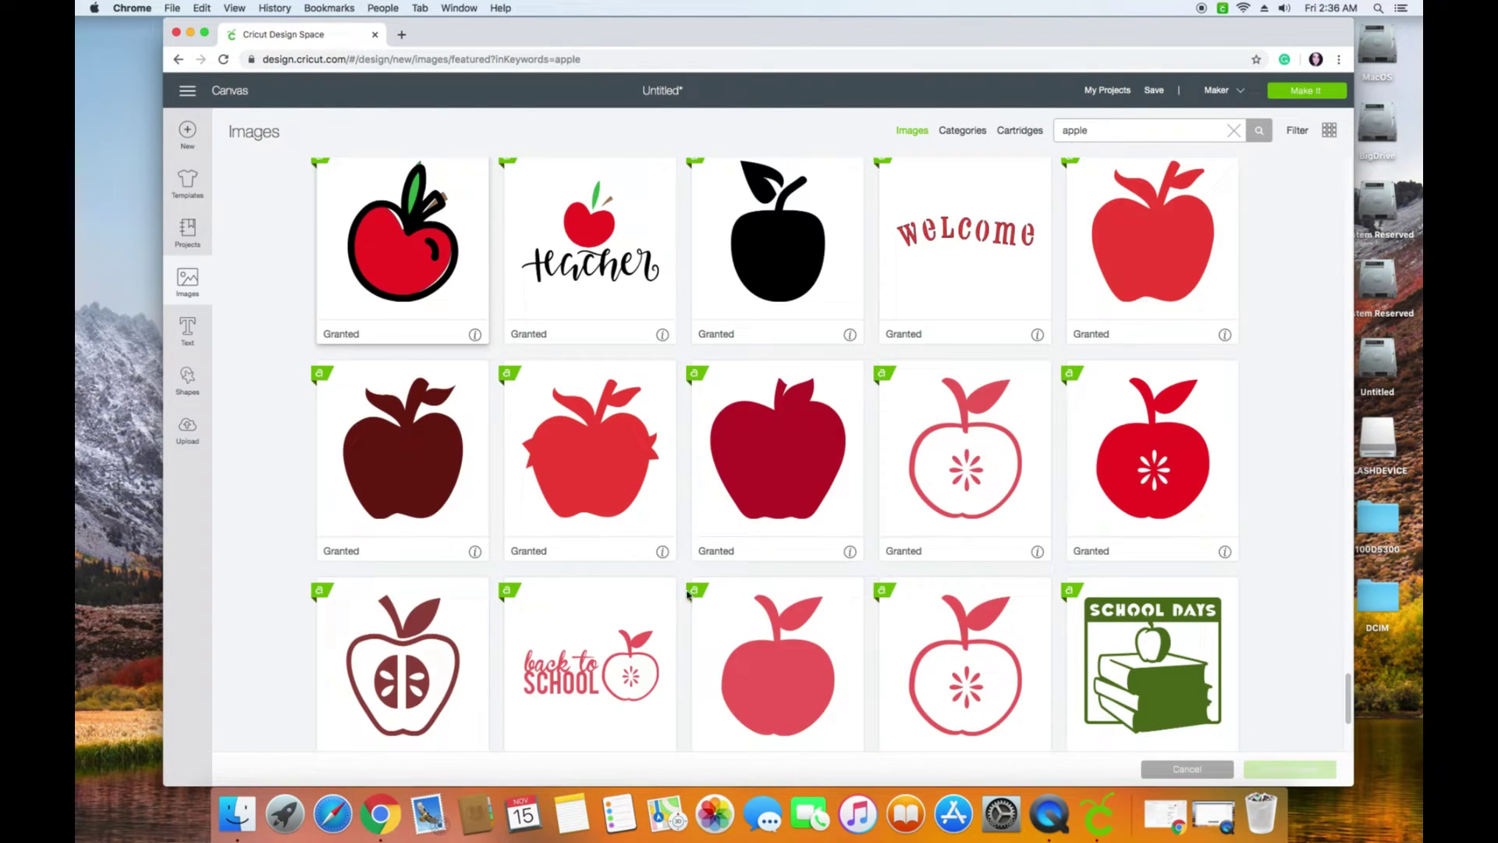
pyautogui.scroll(-2, 678, 594)
pyautogui.click(477, 597)
pyautogui.click(374, 355)
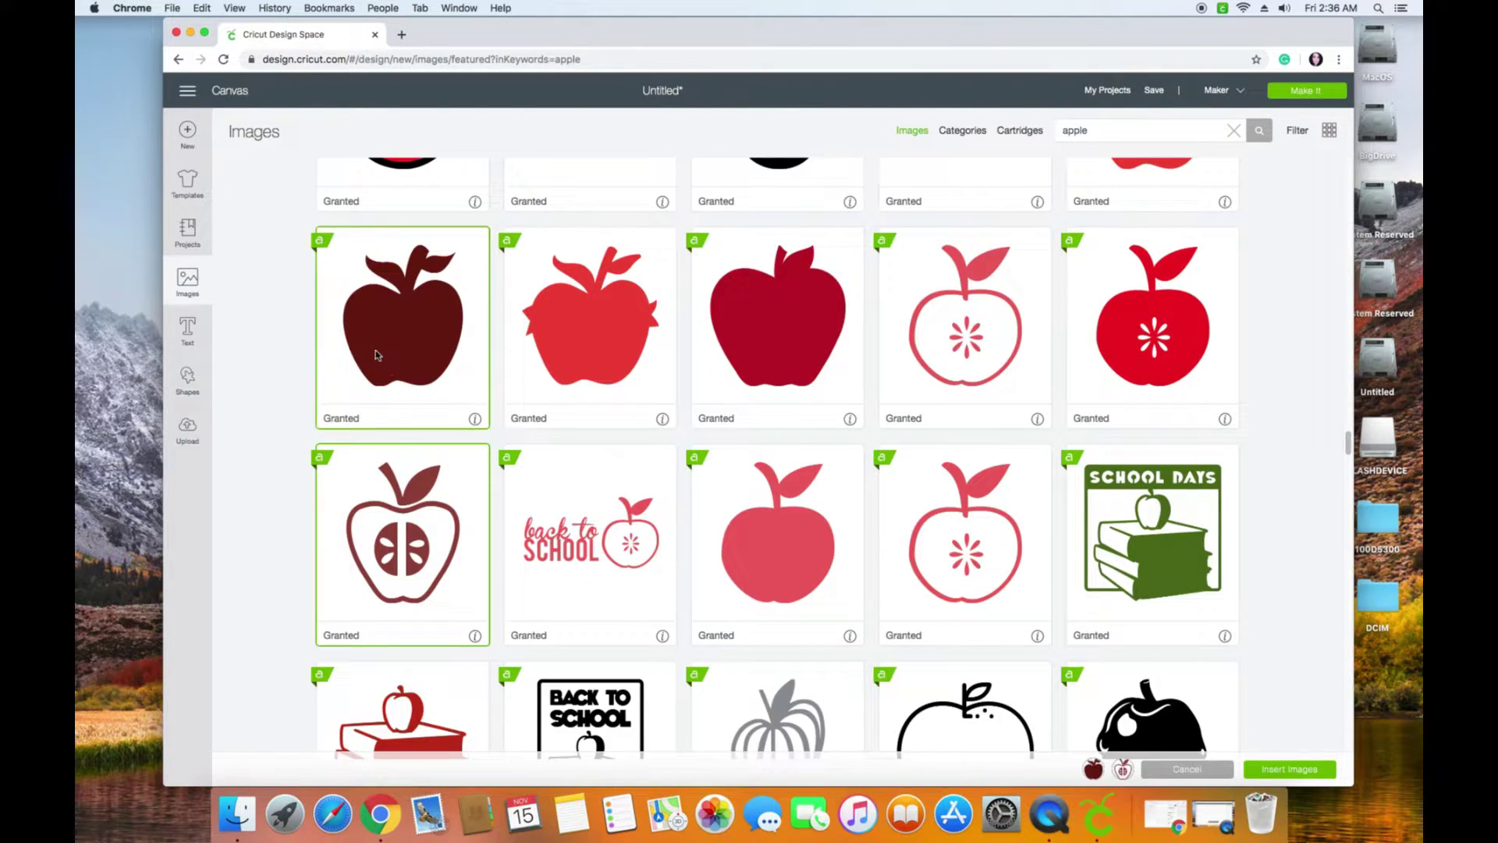
pyautogui.click(486, 592)
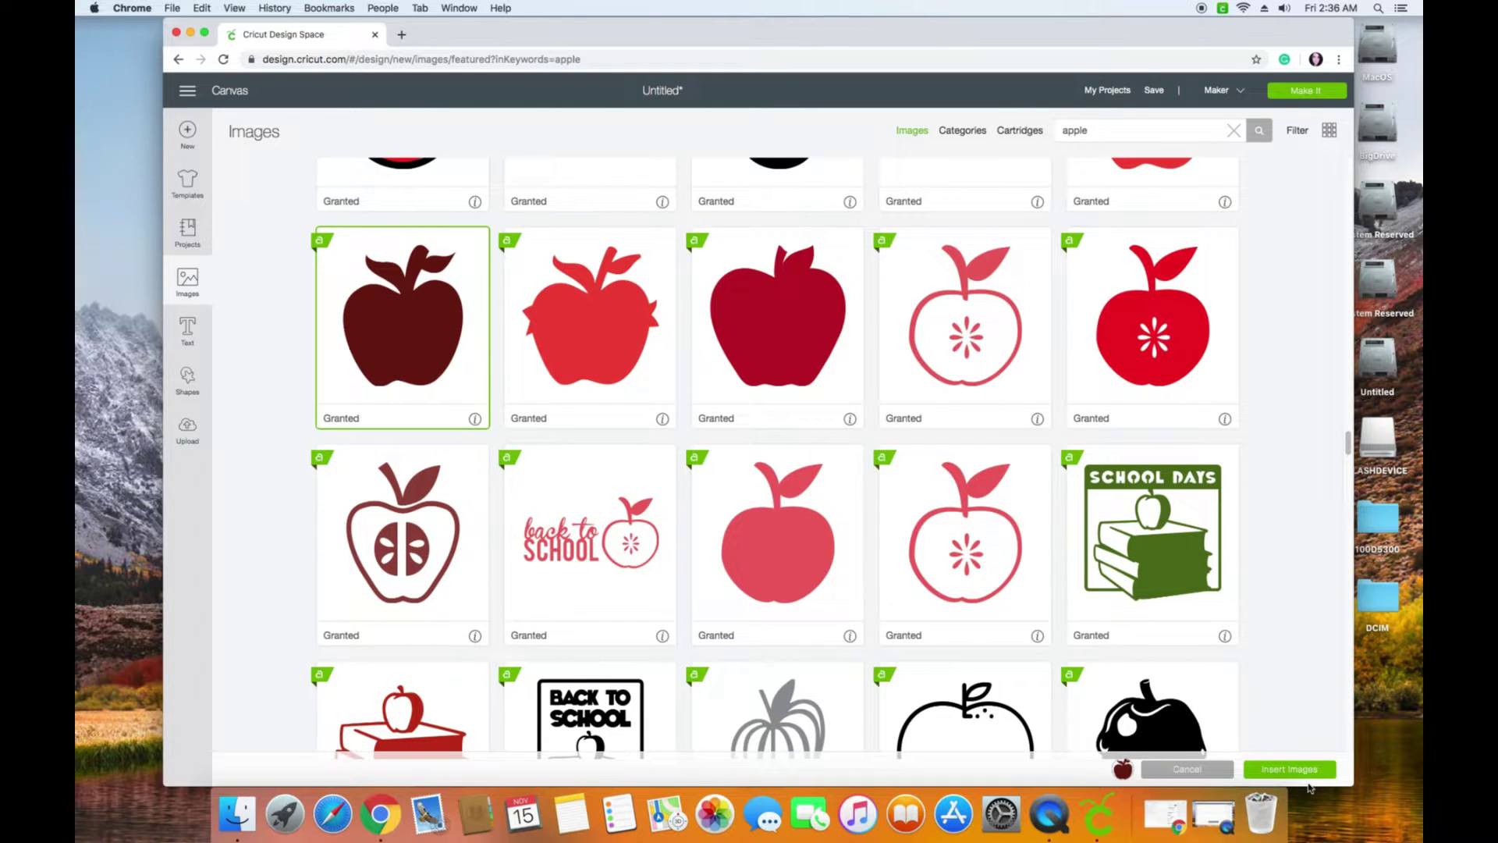
pyautogui.click(1304, 771)
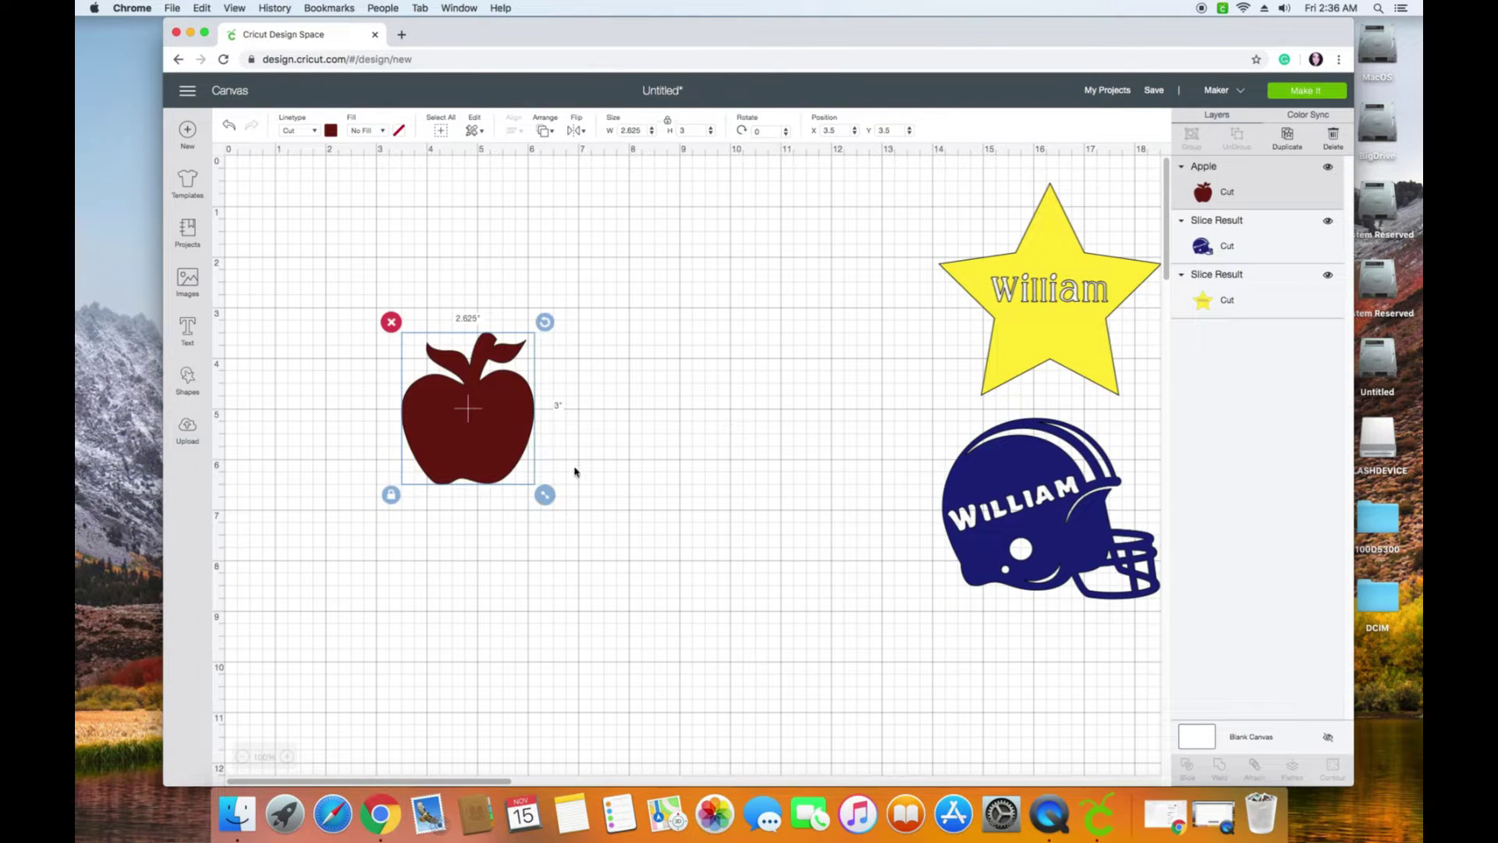
# Step: Enlarge the apple to about 5.3 by 6 inches and duplicate it beside the original
pyautogui.moveTo(544, 495); pyautogui.dragTo(772, 649)
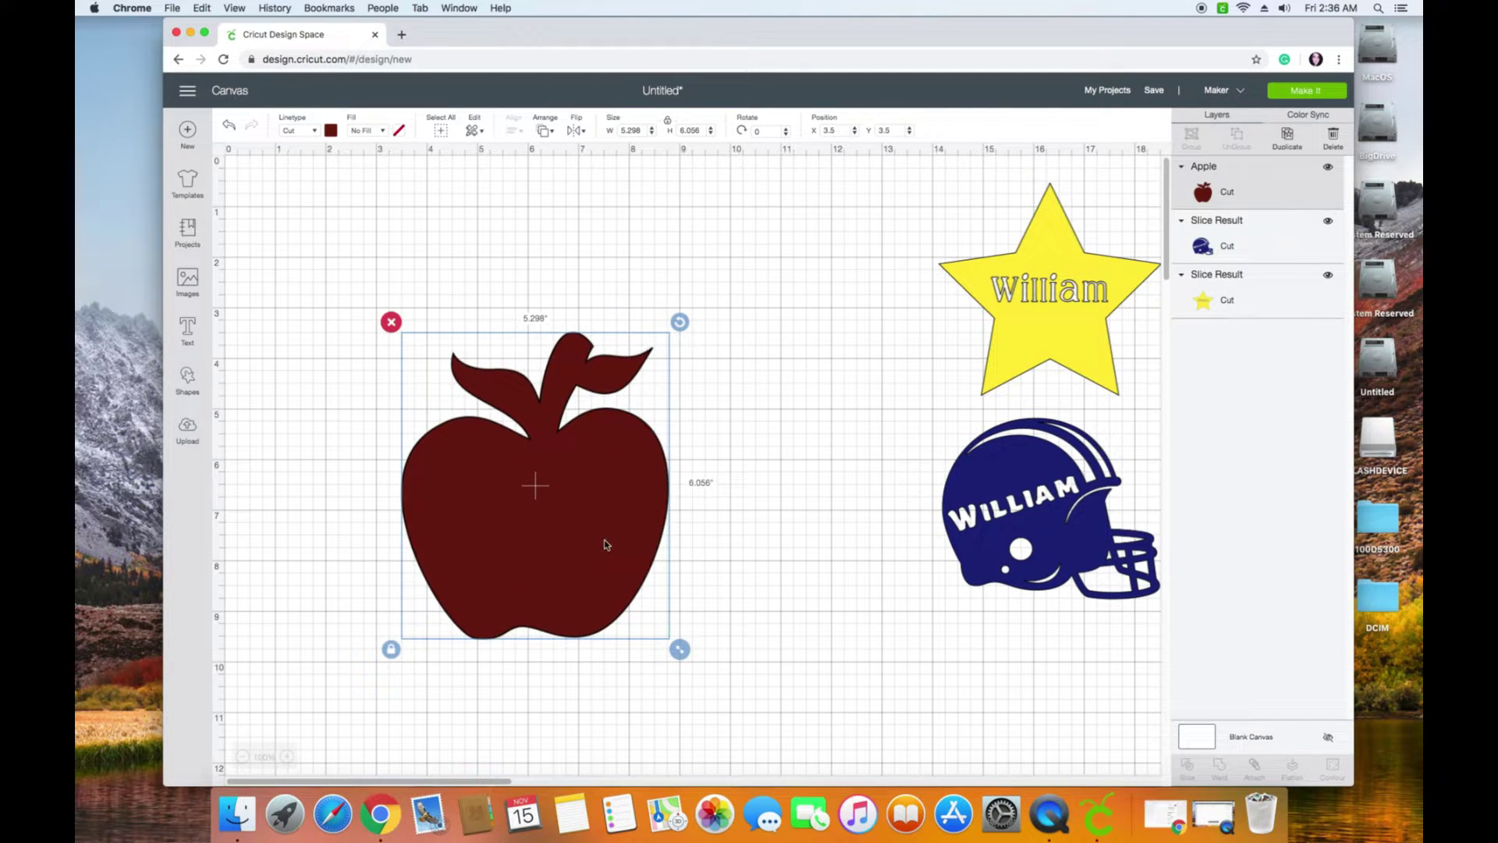
pyautogui.moveTo(606, 544); pyautogui.dragTo(789, 645)
pyautogui.rightClick(601, 446)
pyautogui.click(632, 543)
pyautogui.moveTo(499, 409); pyautogui.dragTo(407, 410)
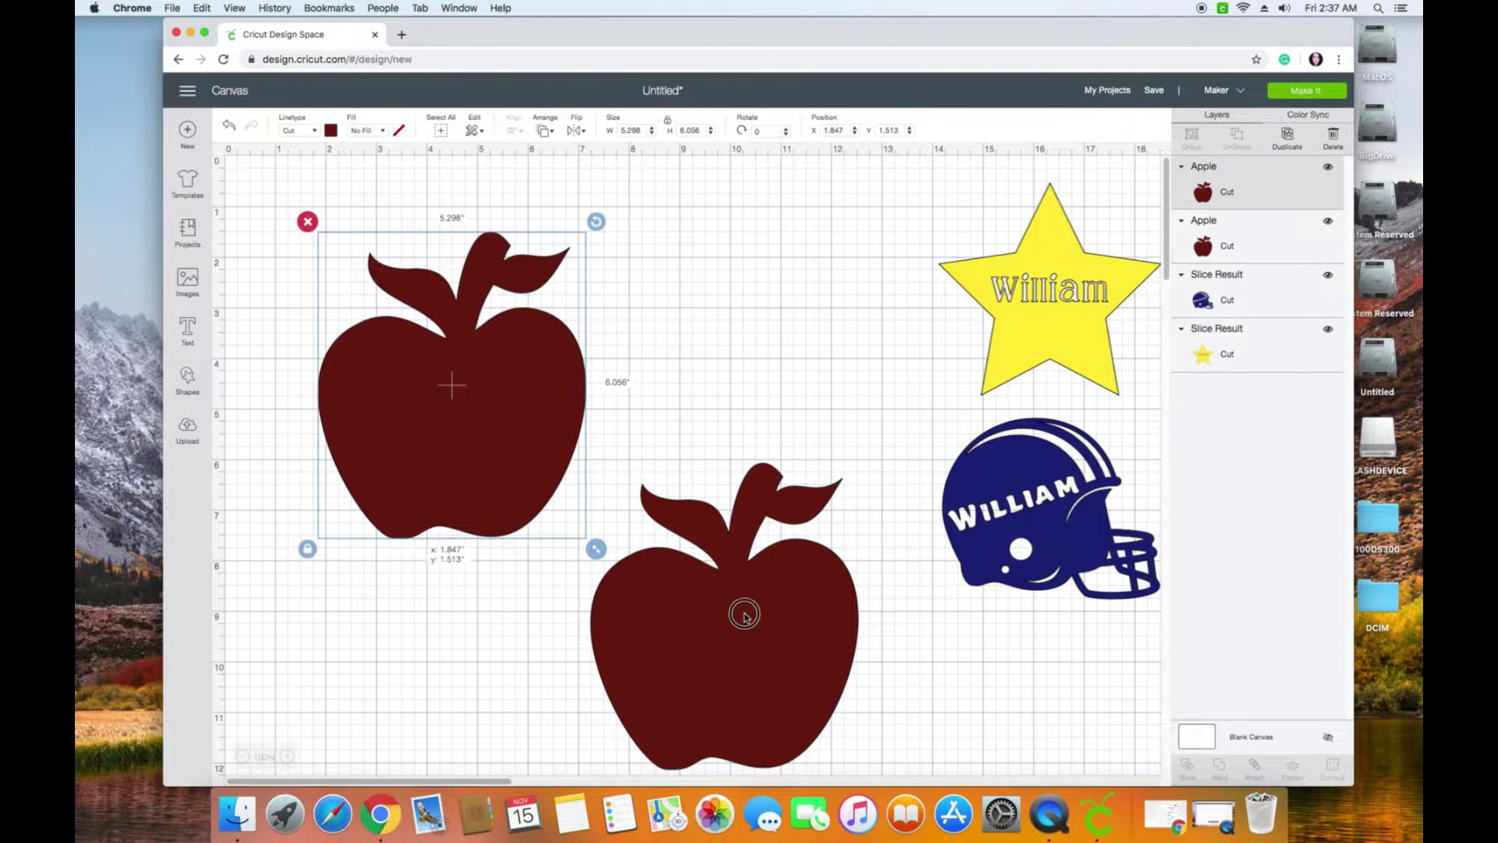
pyautogui.moveTo(744, 616); pyautogui.dragTo(773, 435)
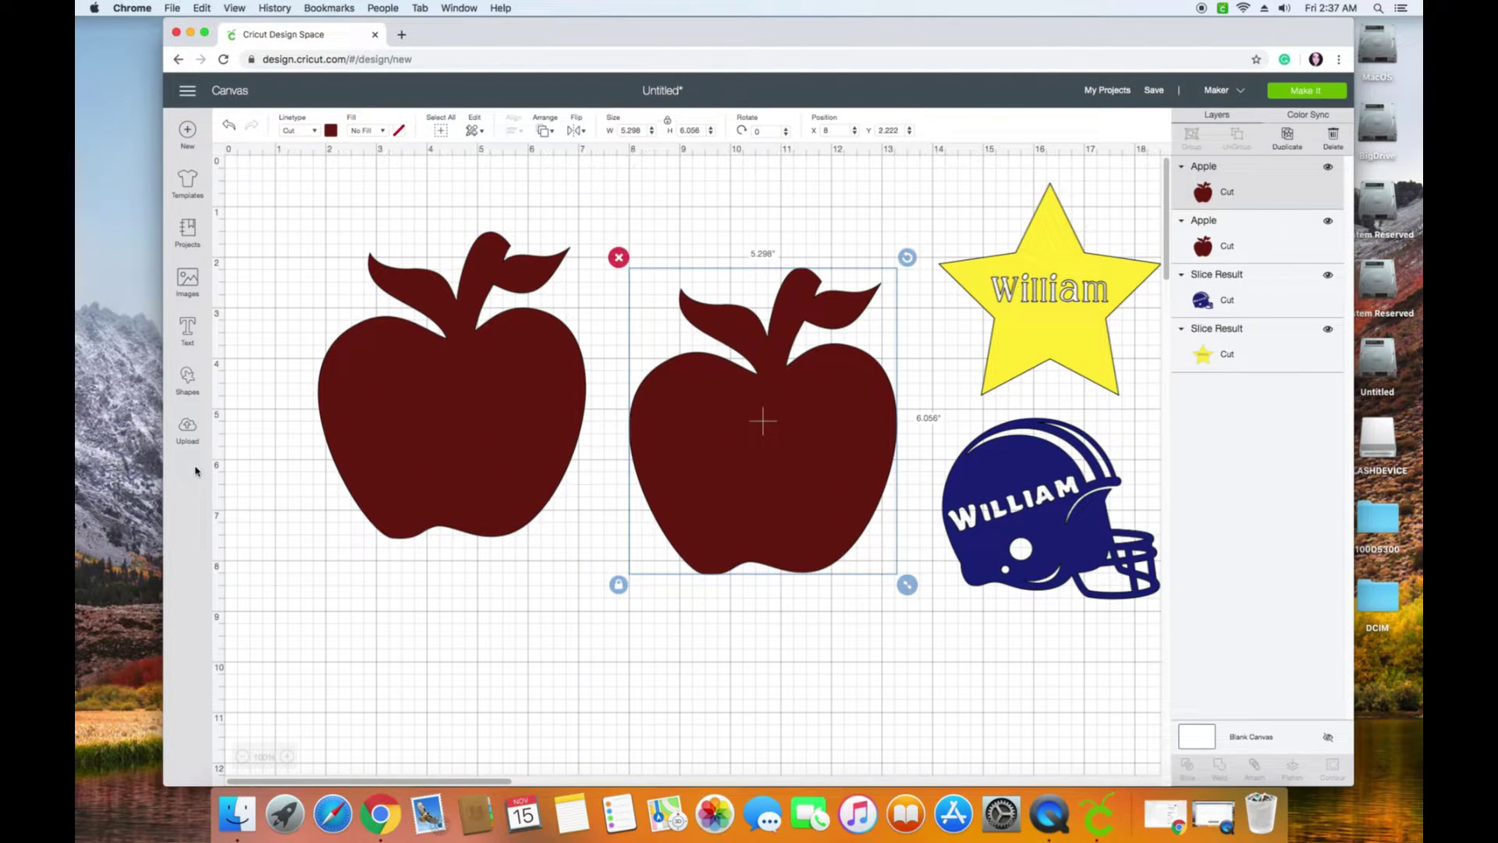
# Step: Add 'Mrs. Smith' in Apple Chancery and shrink it to about 4.5 inches wide
pyautogui.click(188, 332)
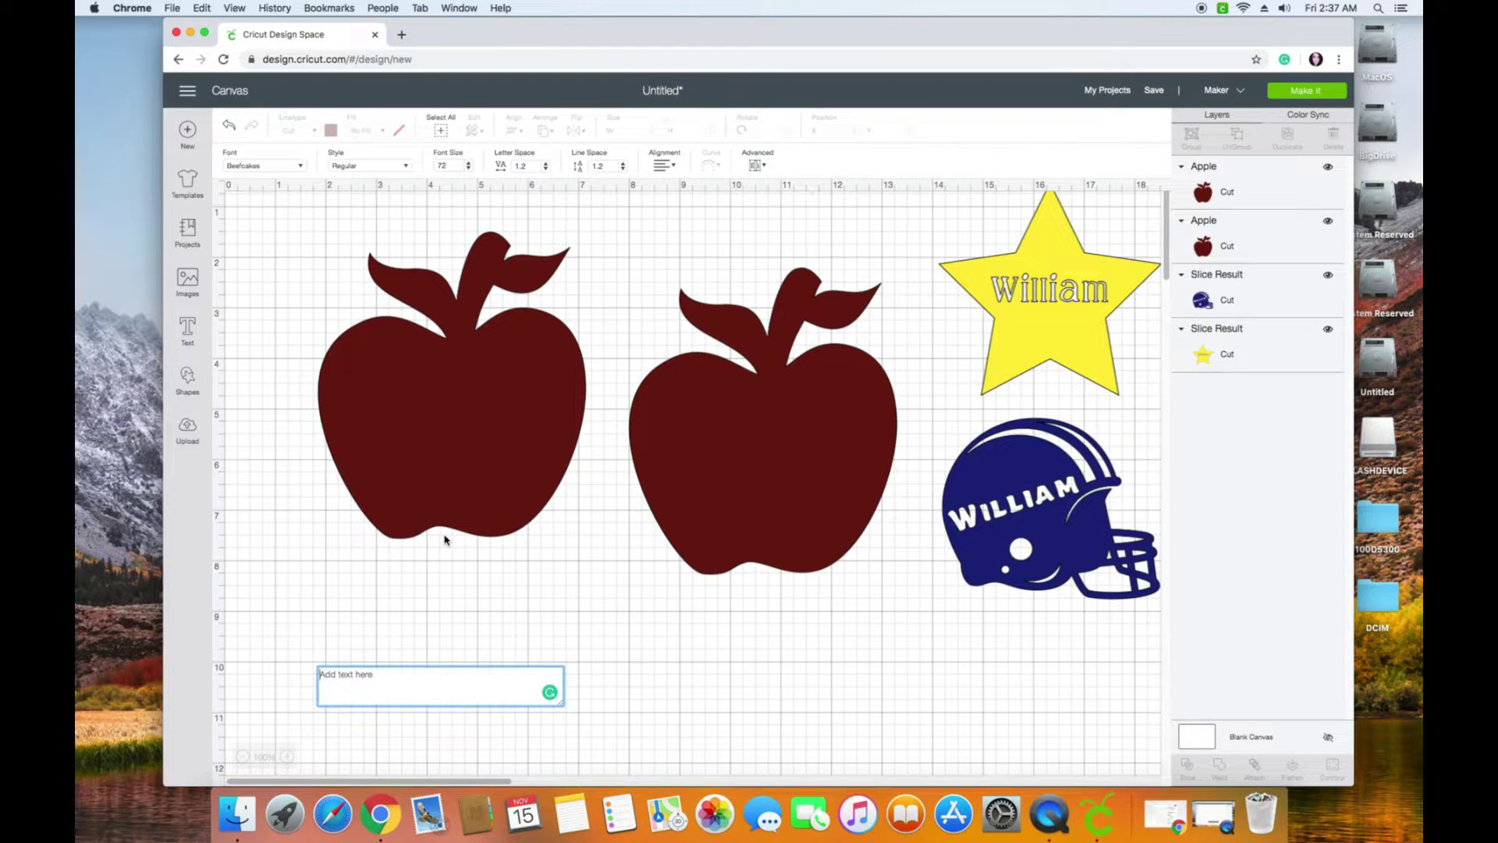
pyautogui.write('Mrs')
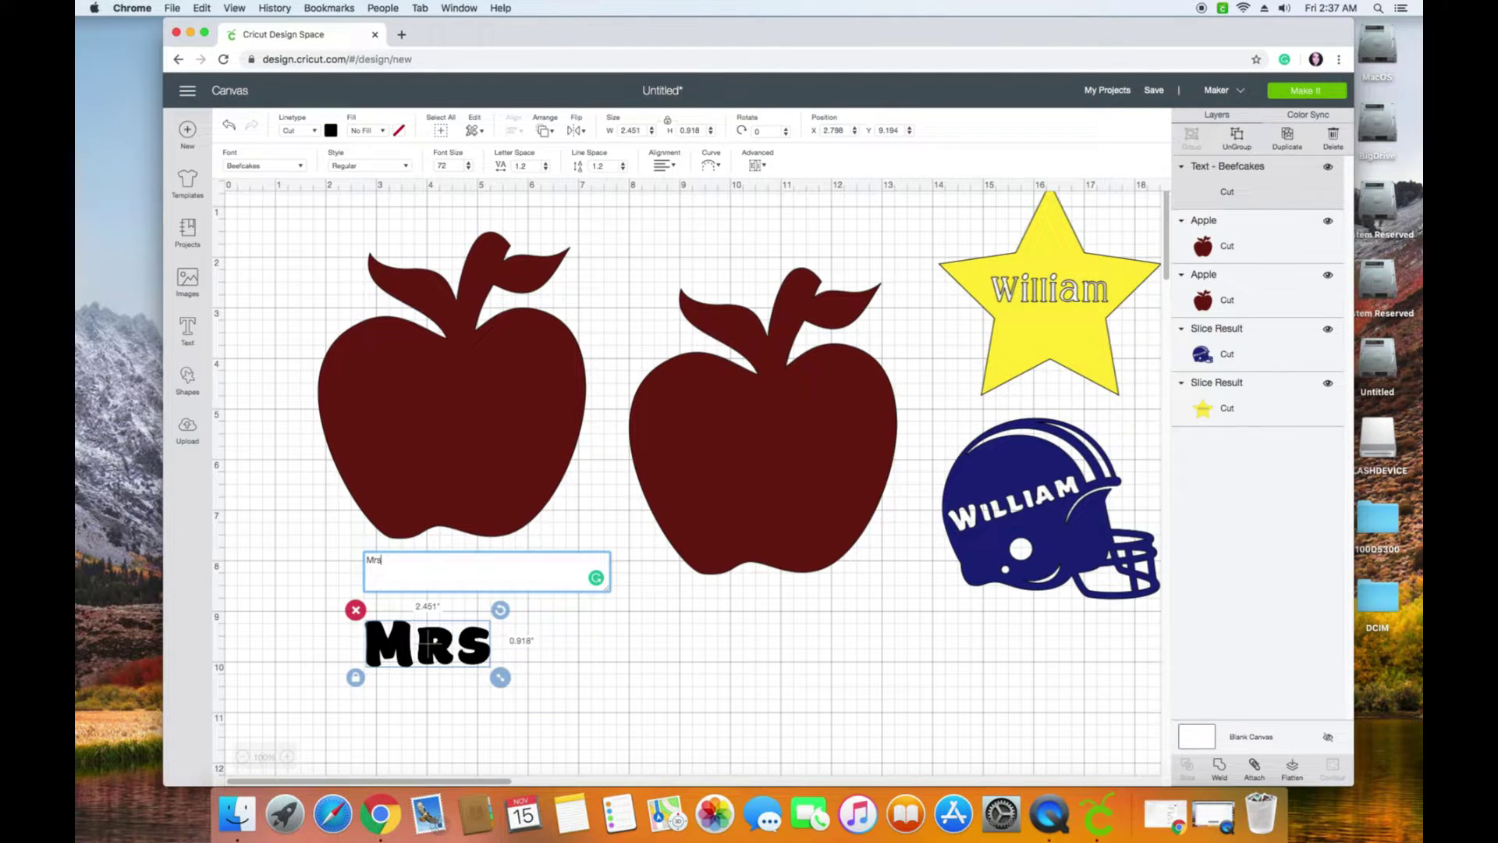
pyautogui.write('. Smith')
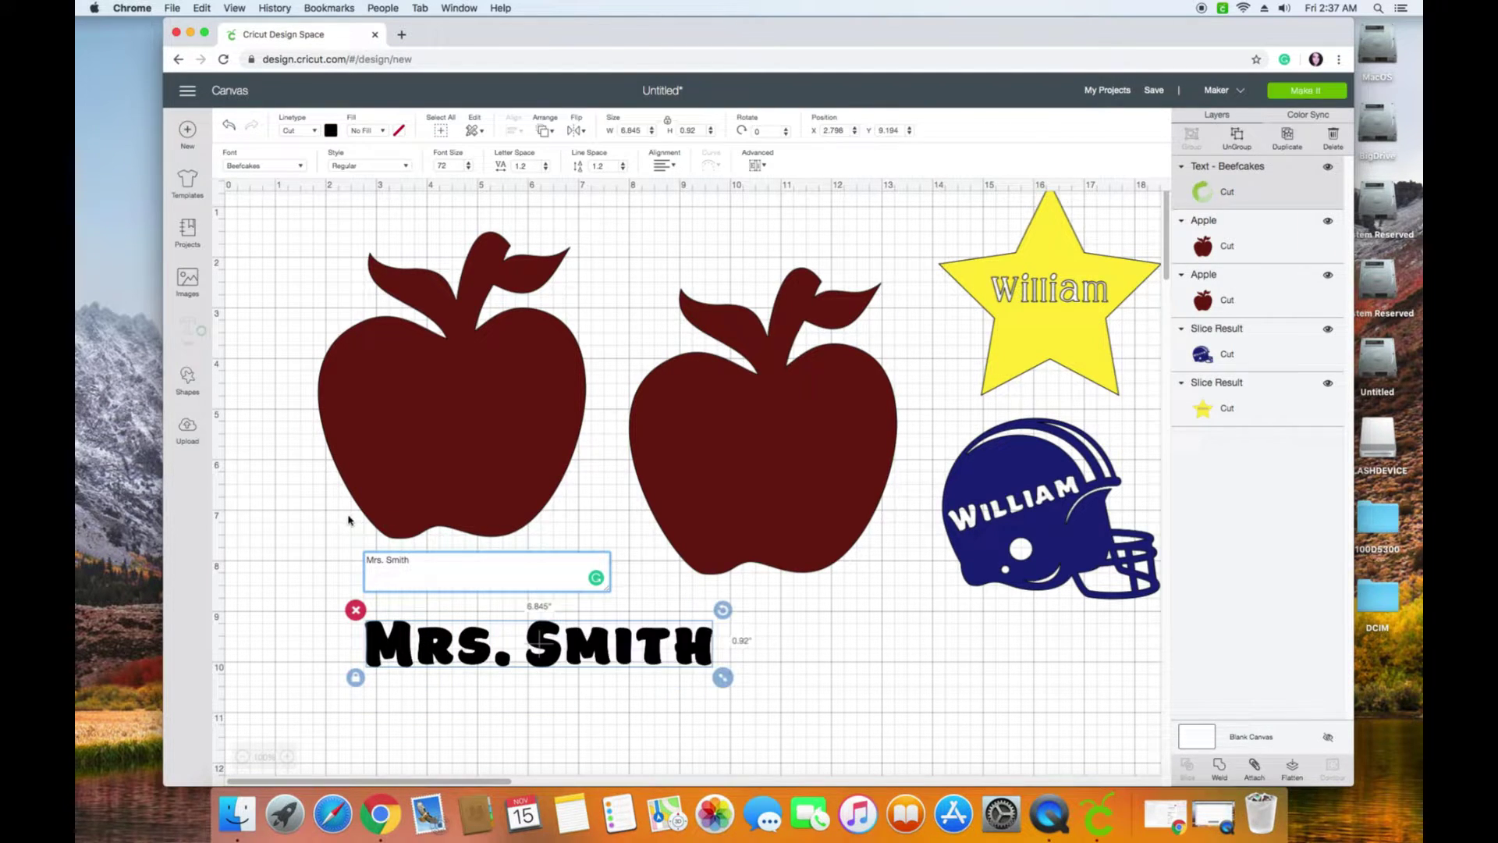
pyautogui.click(300, 167)
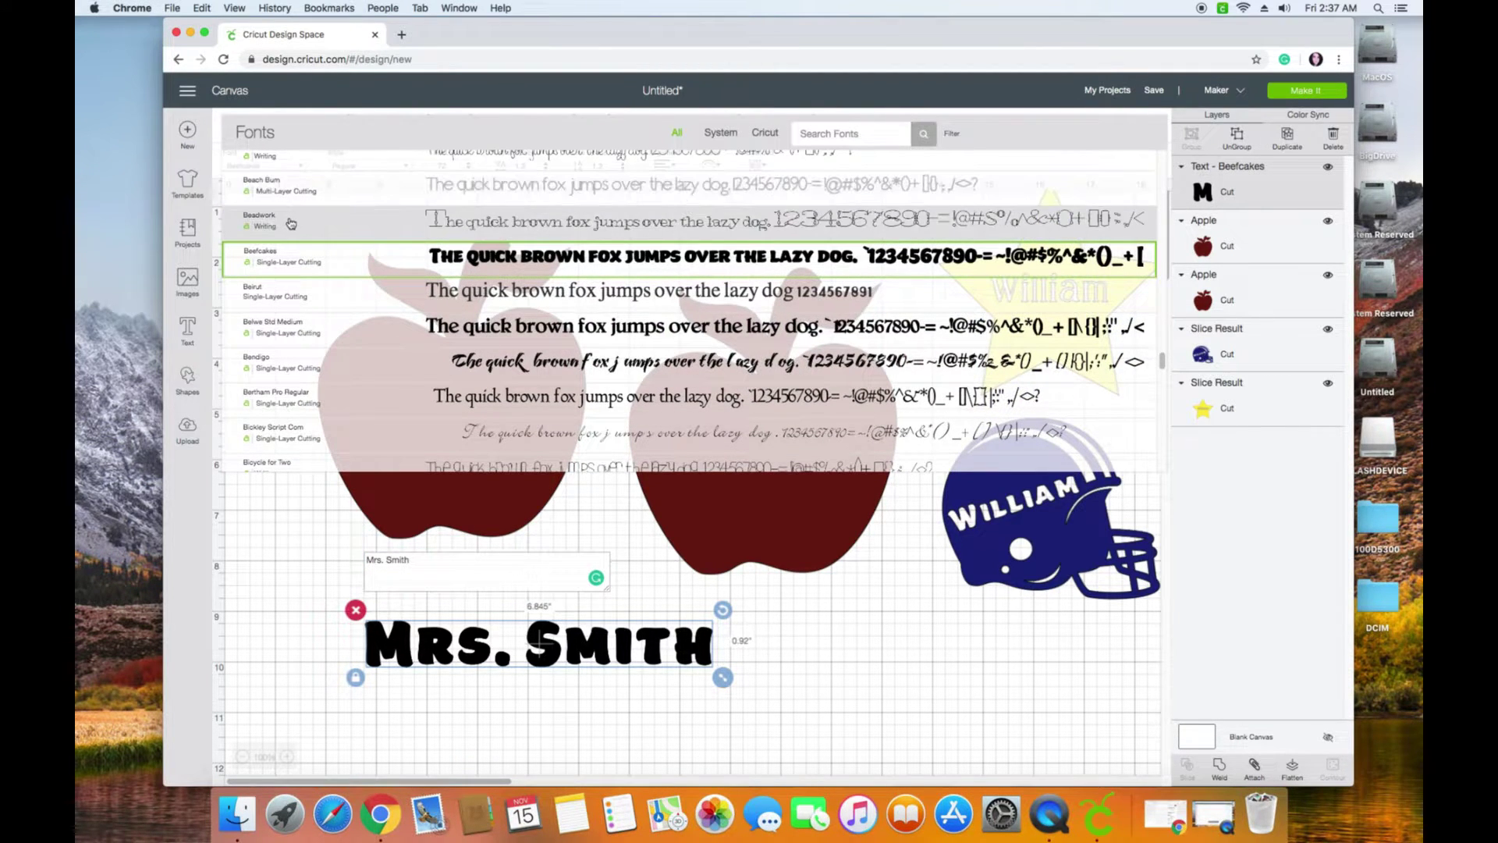
pyautogui.scroll(10, 301, 306)
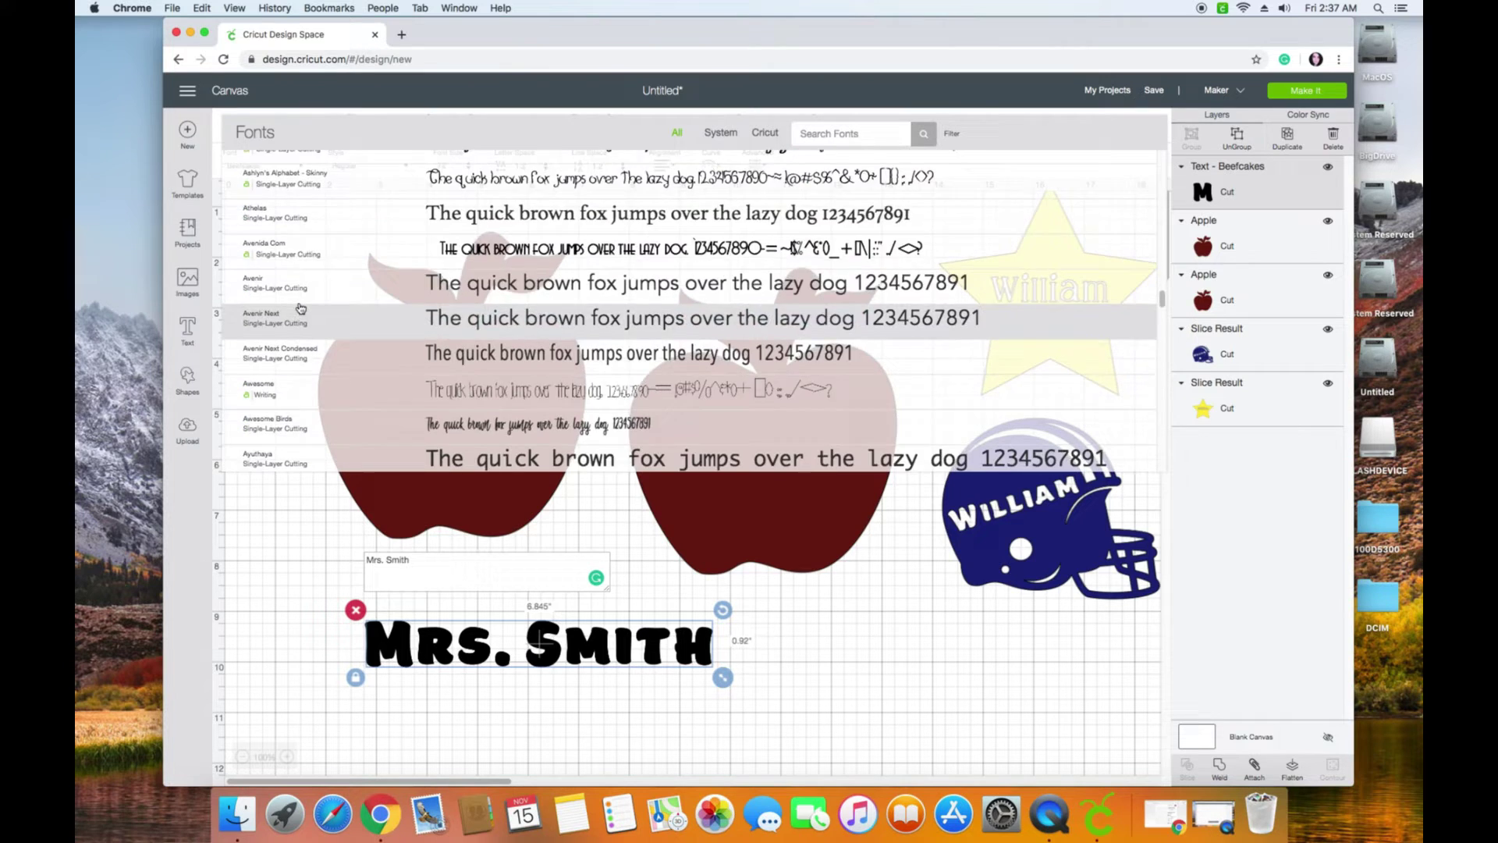
pyautogui.scroll(5, 301, 306)
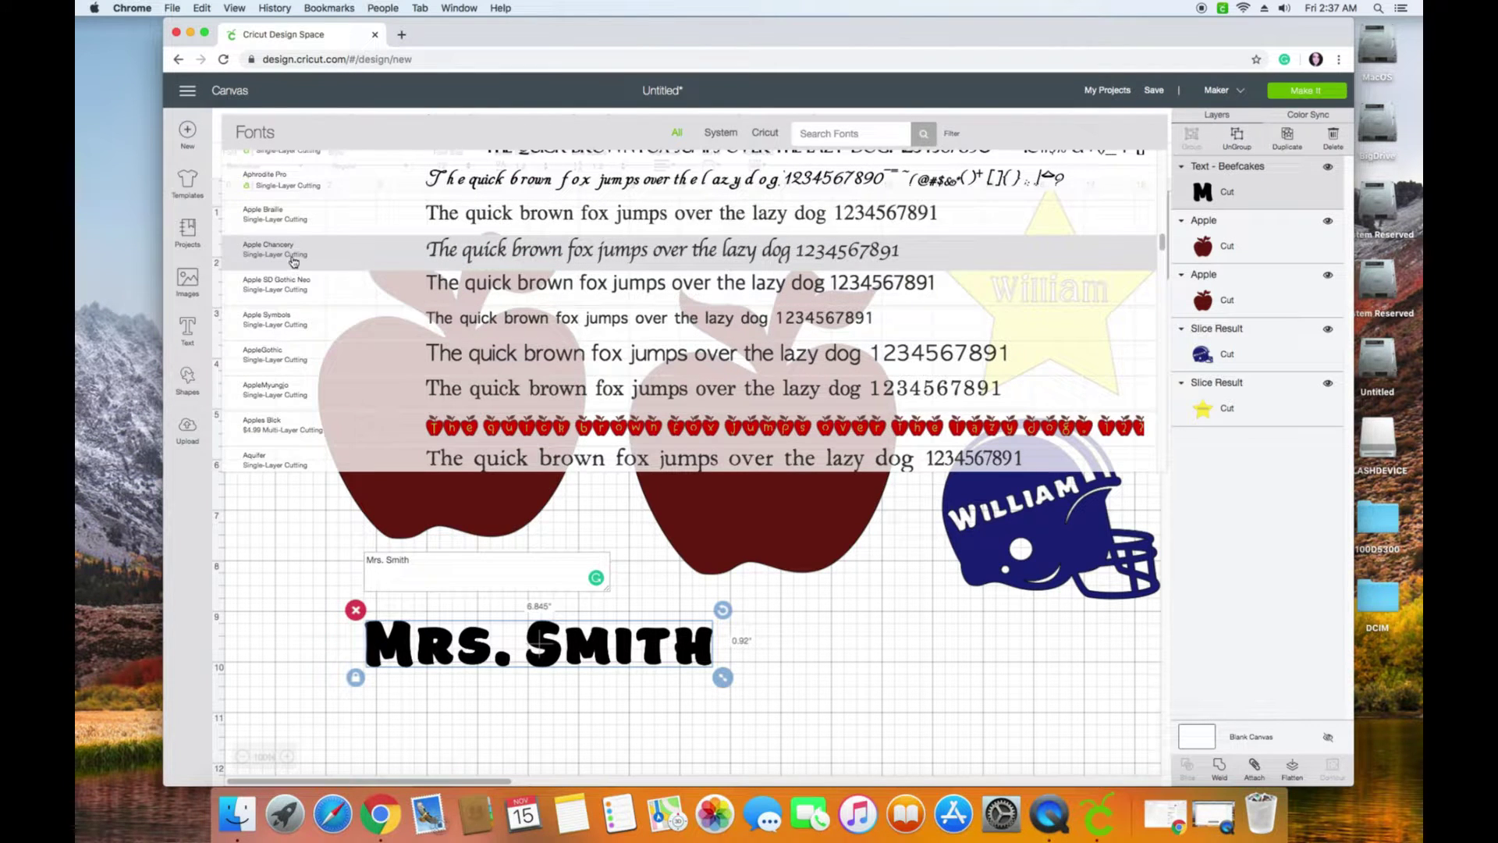
pyautogui.click(294, 258)
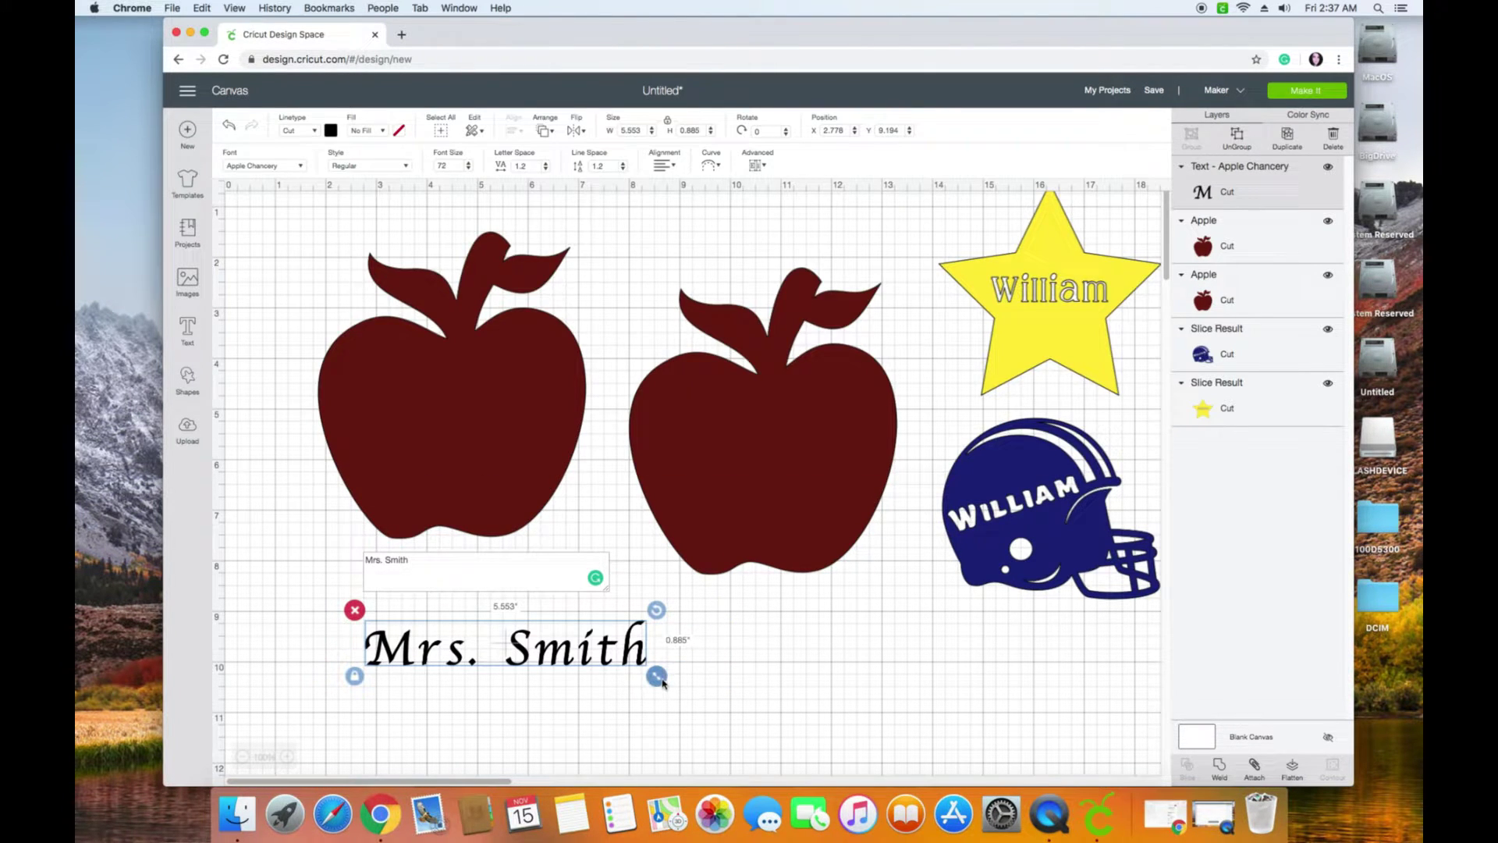
pyautogui.moveTo(662, 683); pyautogui.dragTo(484, 452)
# Step: Place Mrs. Smith on the left apple and select the apple with its text
pyautogui.click(501, 713)
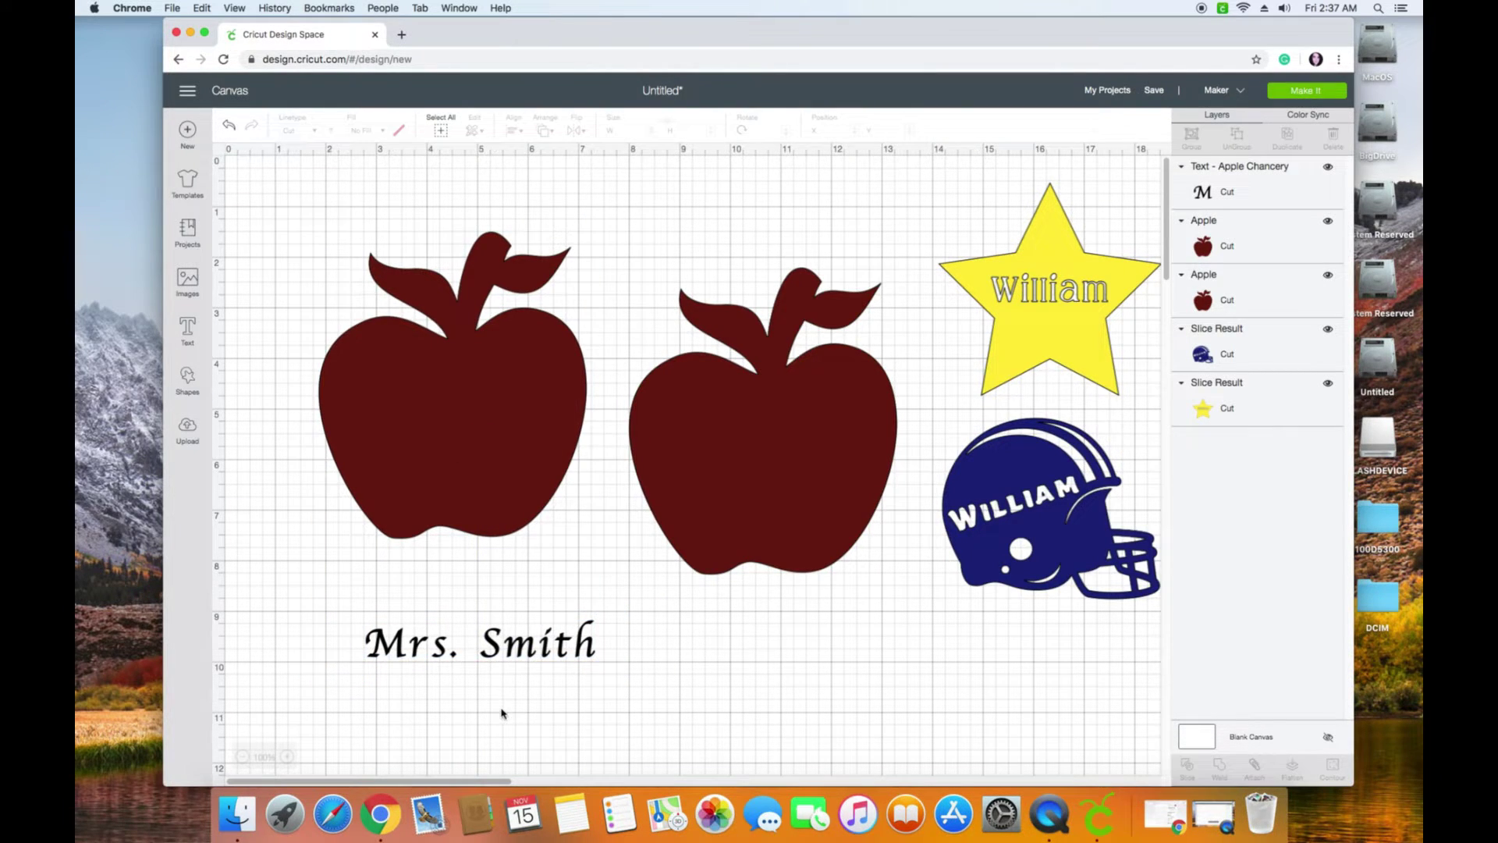
pyautogui.moveTo(494, 652); pyautogui.dragTo(465, 430)
pyautogui.moveTo(789, 498); pyautogui.dragTo(899, 641)
pyautogui.moveTo(304, 197); pyautogui.dragTo(652, 550)
# Step: Slice the text out of the apple and delete both leftover text pieces
pyautogui.click(1192, 776)
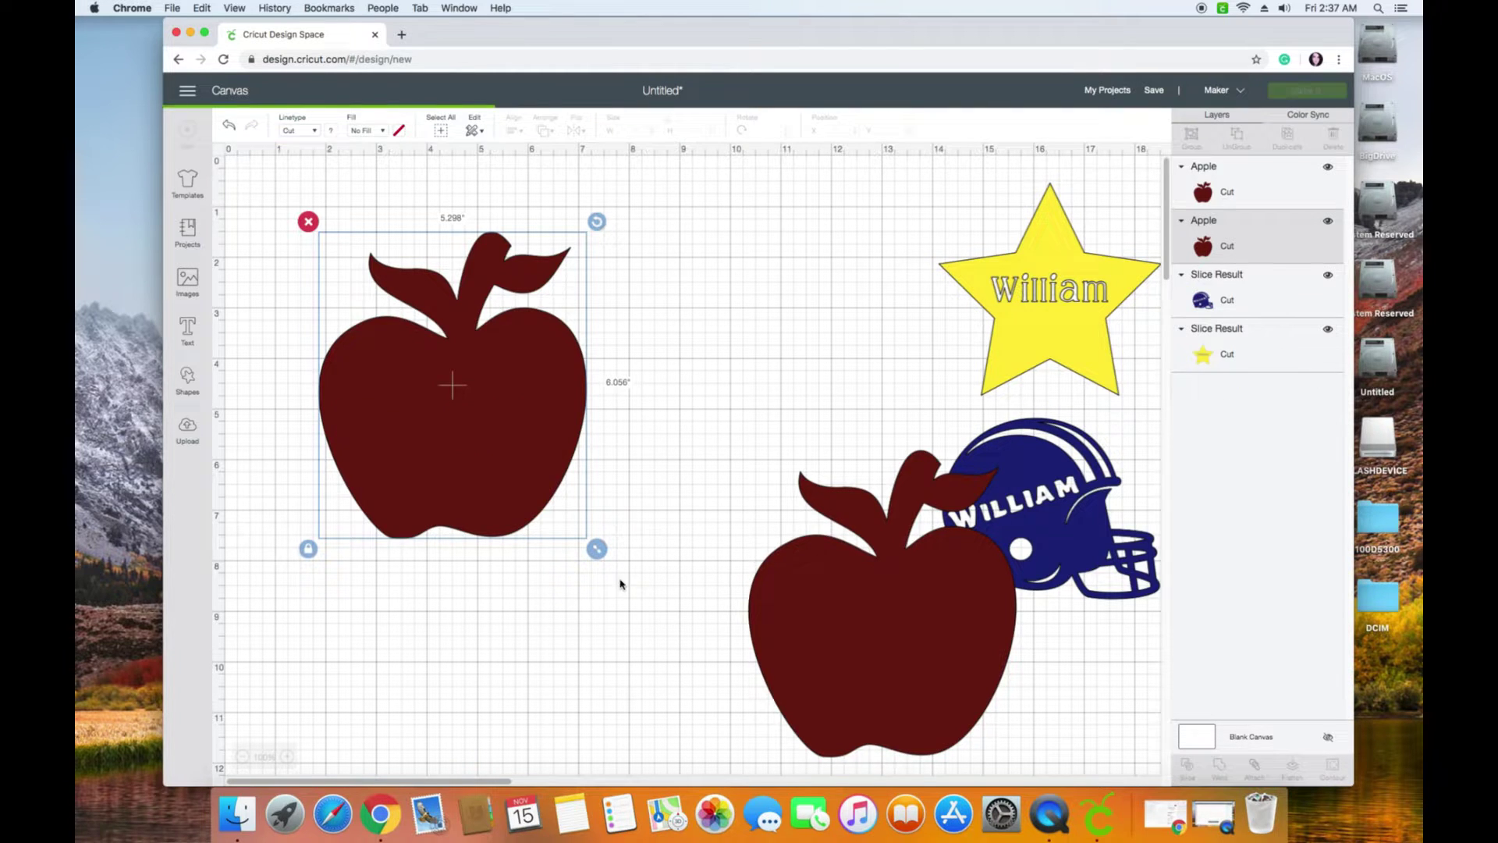
pyautogui.click(505, 459)
pyautogui.moveTo(506, 459); pyautogui.dragTo(565, 674)
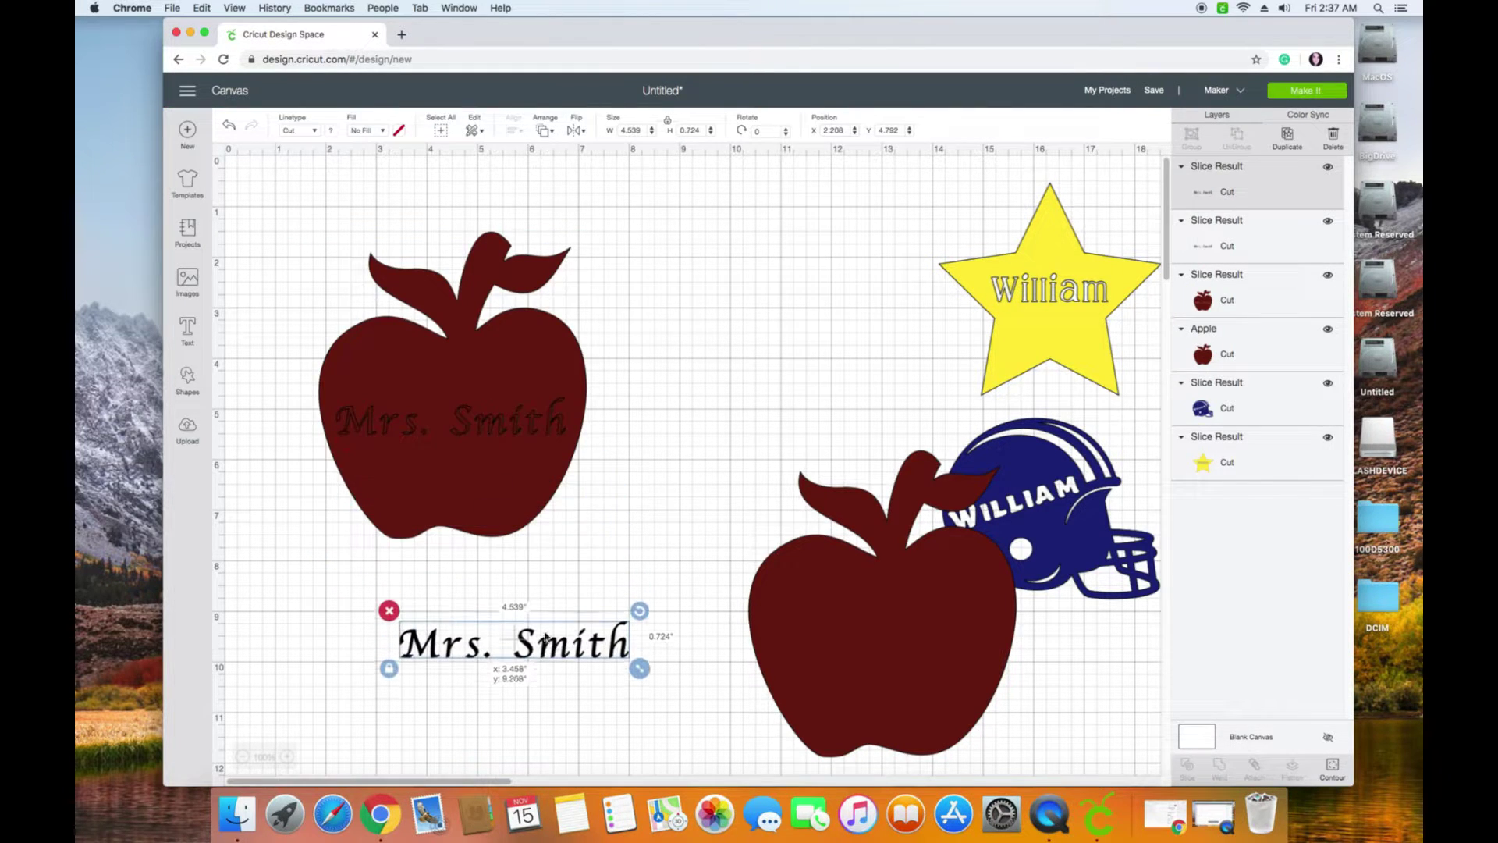
pyautogui.click(385, 606)
pyautogui.click(465, 421)
pyautogui.moveTo(465, 422); pyautogui.dragTo(492, 629)
pyautogui.click(350, 599)
# Step: Shrink the lettered apple to 3.912 by 4.472 inches onto the star; move the plain apple upper left
pyautogui.click(507, 461)
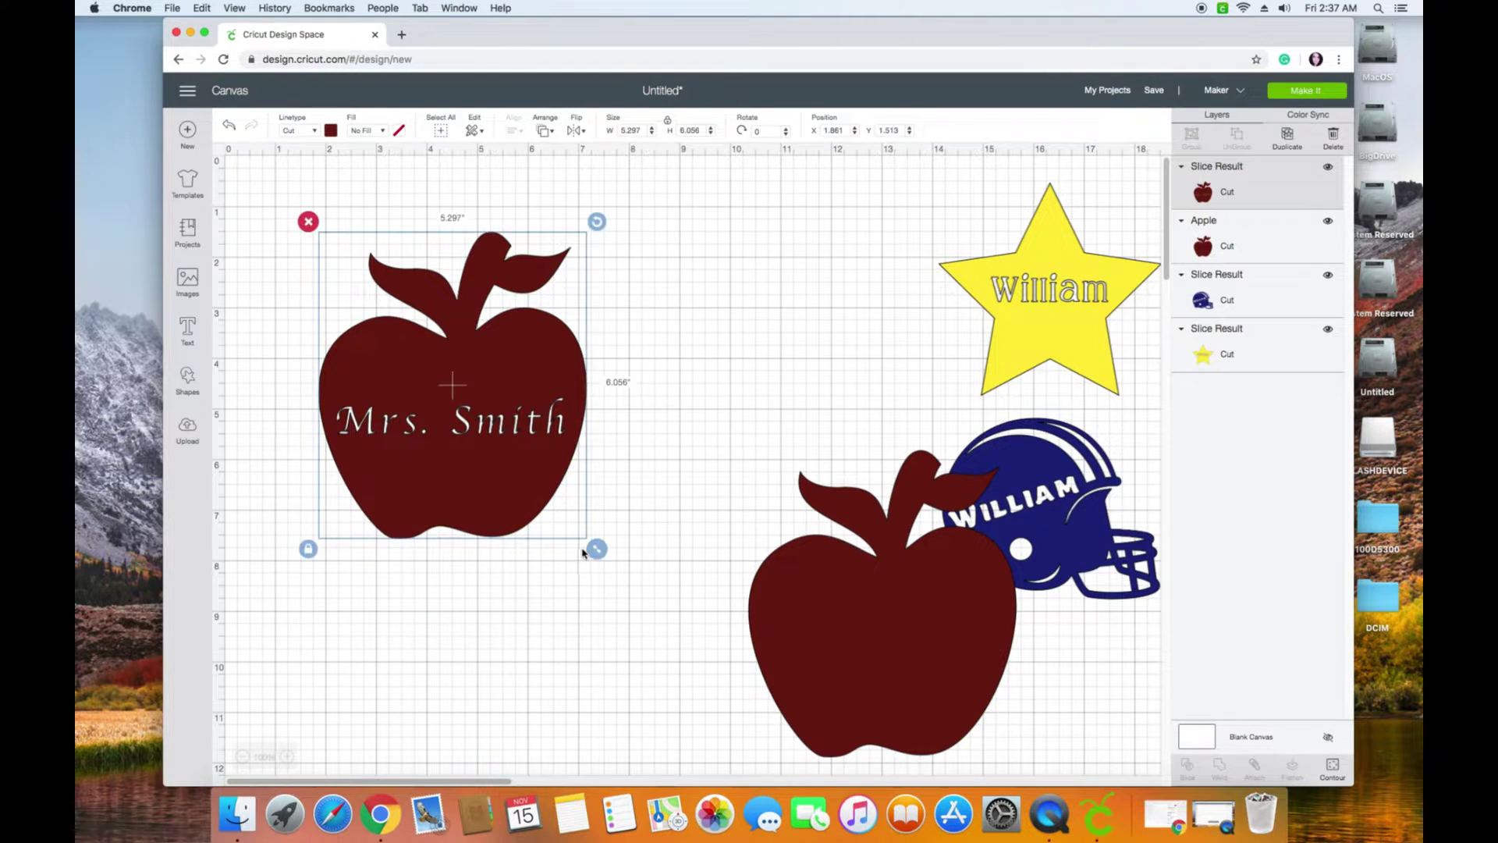
pyautogui.moveTo(596, 545); pyautogui.dragTo(632, 573)
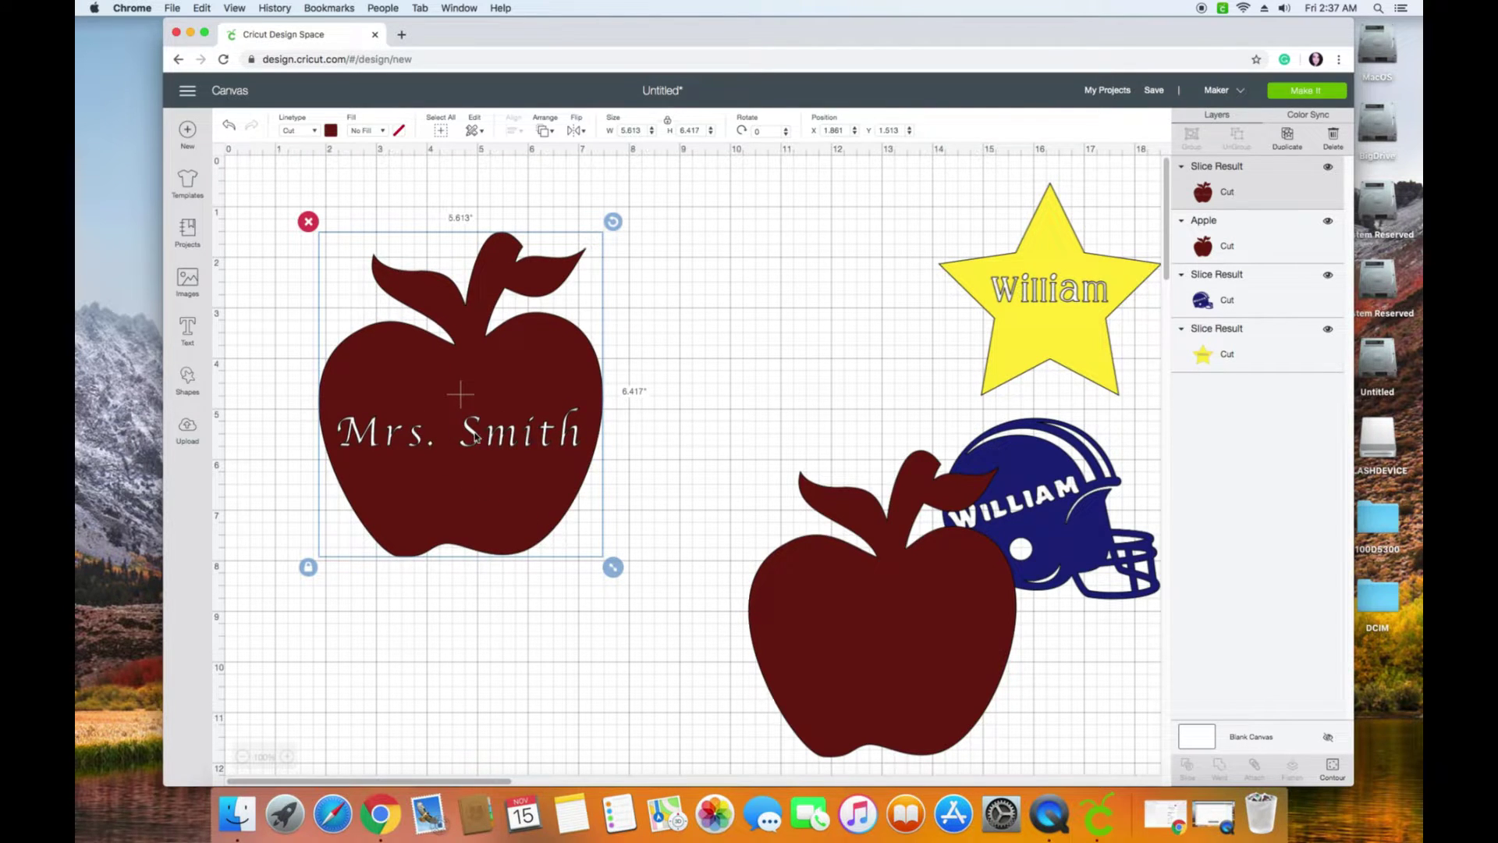
pyautogui.moveTo(613, 569); pyautogui.dragTo(525, 468)
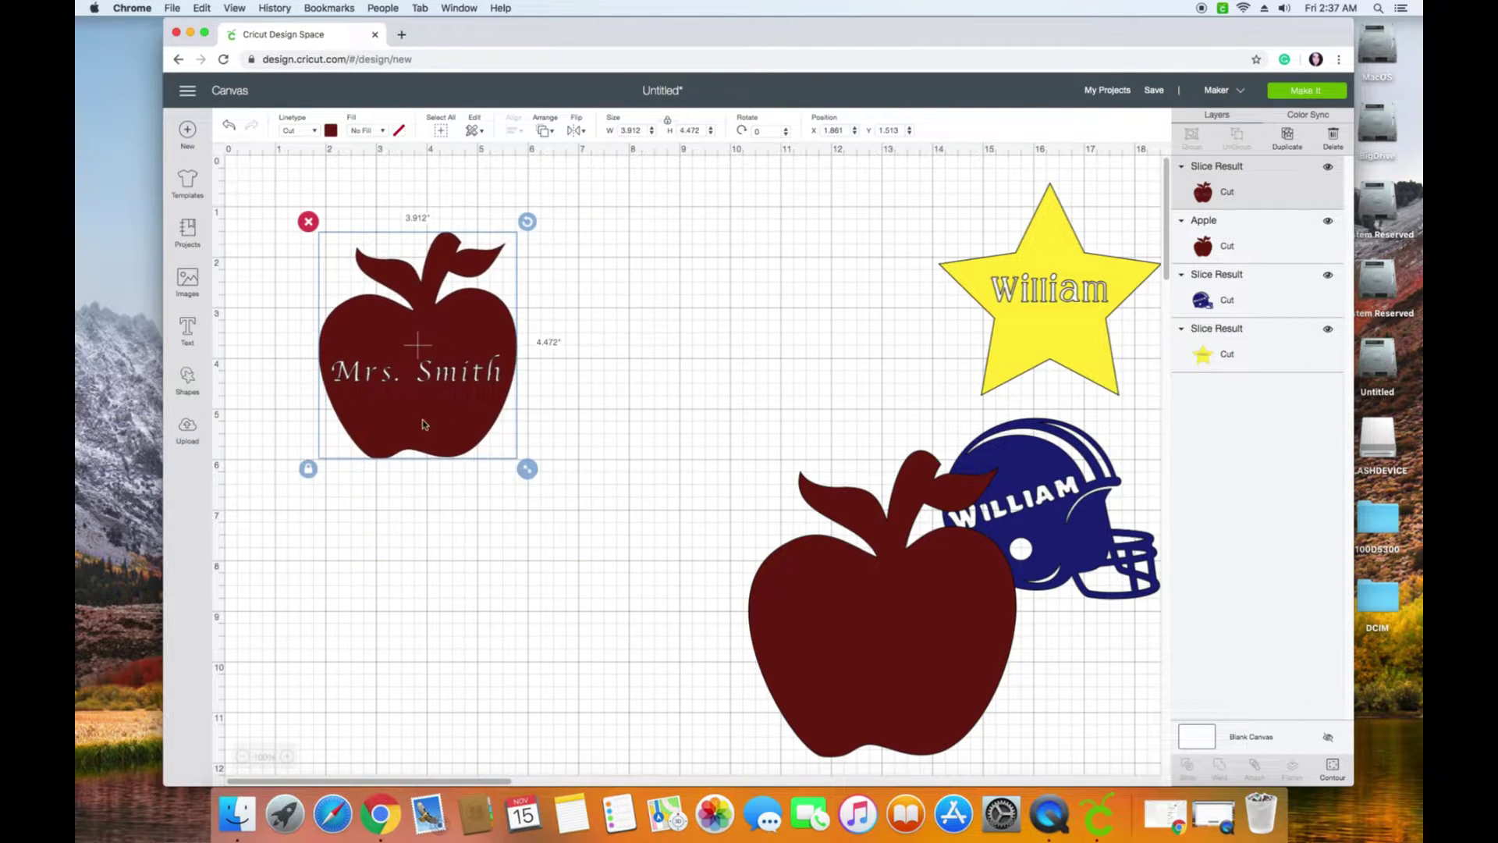
pyautogui.moveTo(425, 421); pyautogui.dragTo(1047, 391)
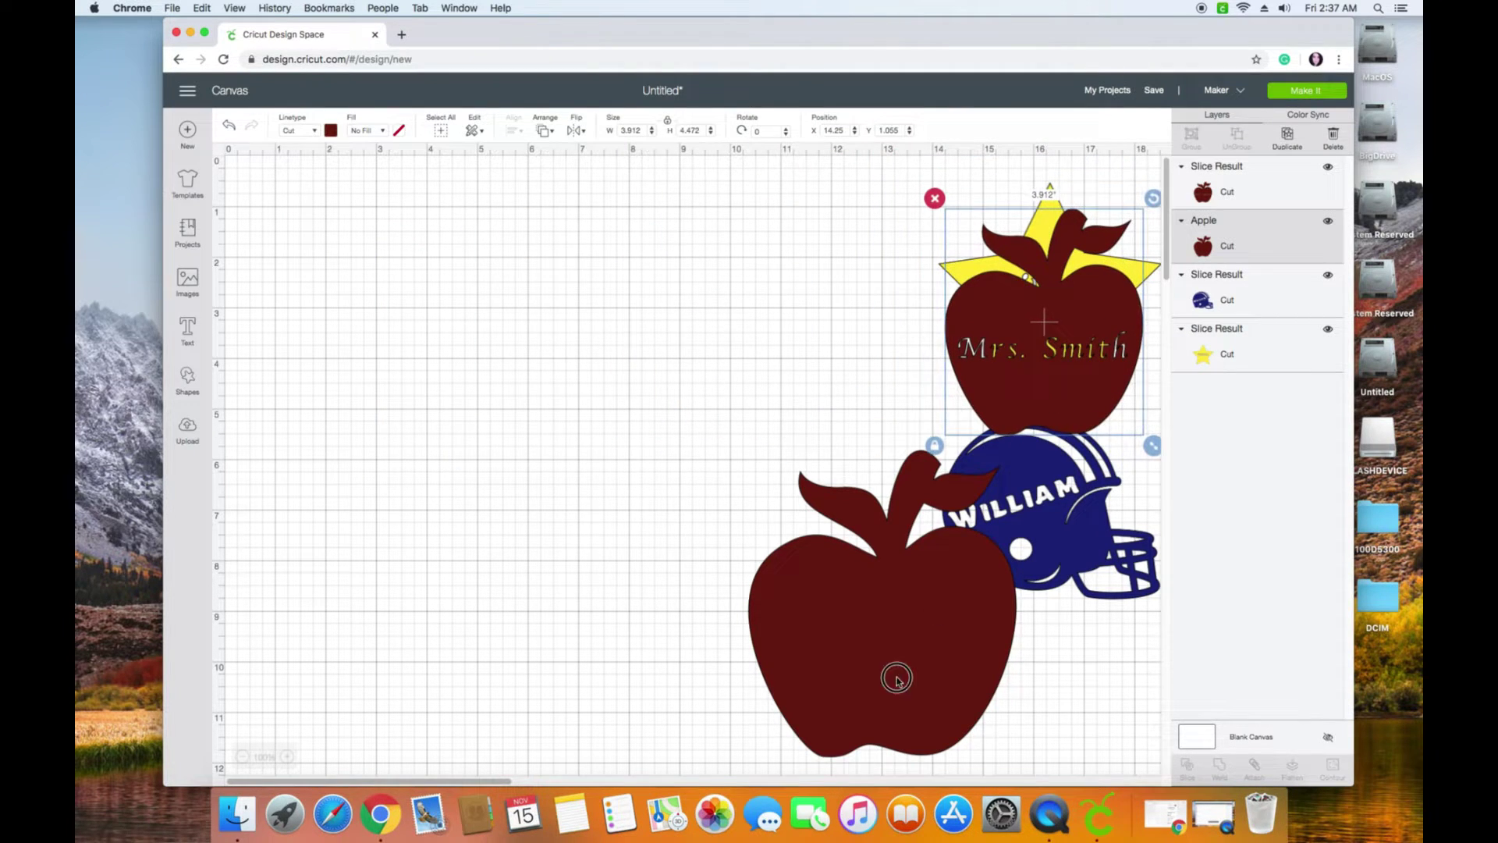
pyautogui.moveTo(893, 675); pyautogui.dragTo(526, 465)
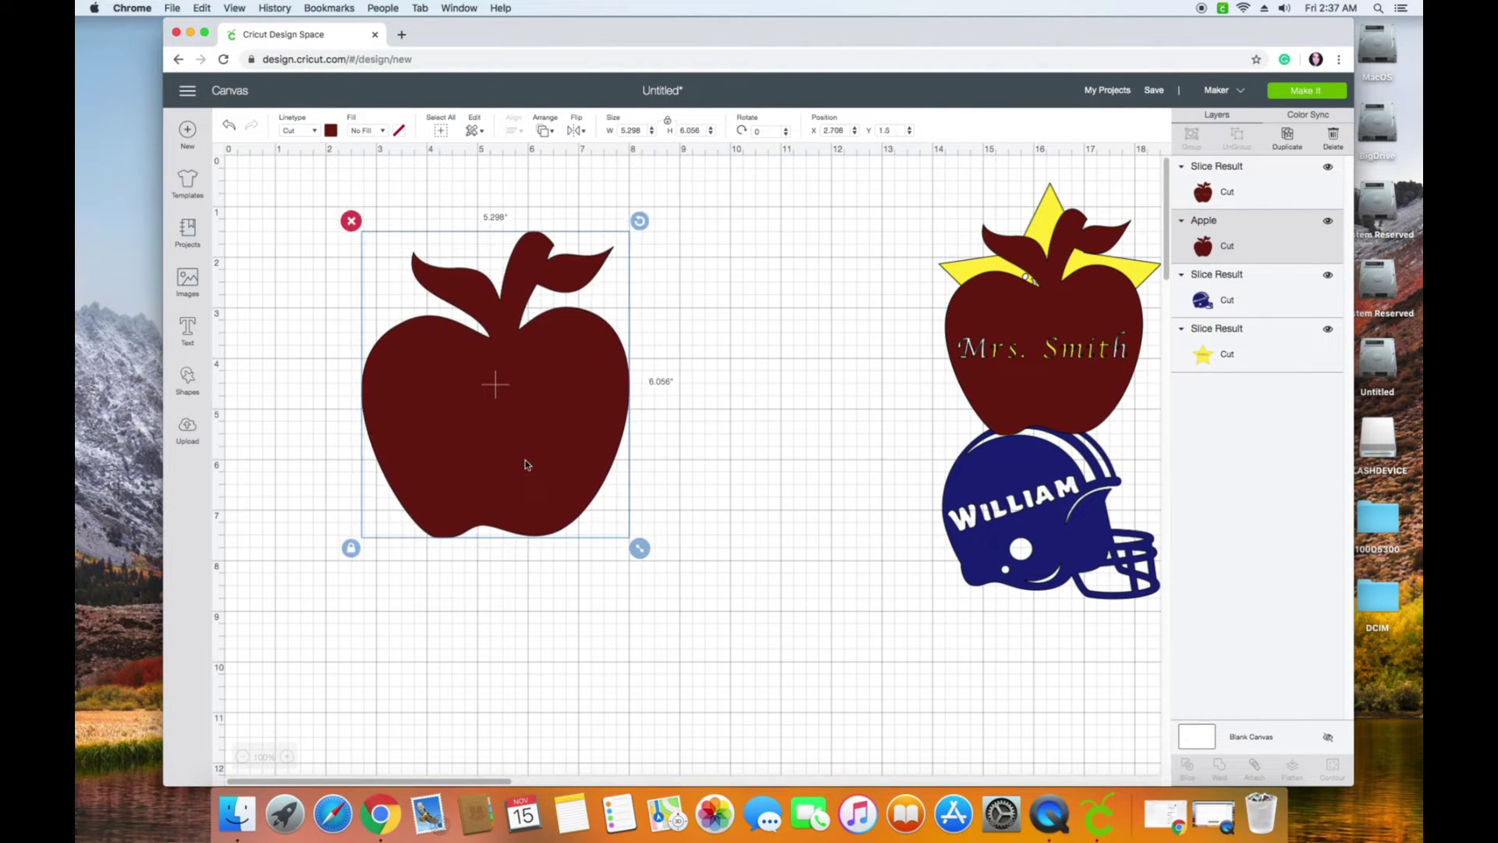
# Step: Add a dark grey bar, about 5.9 by 1.4 inches, across the plain apple's middle
pyautogui.click(188, 382)
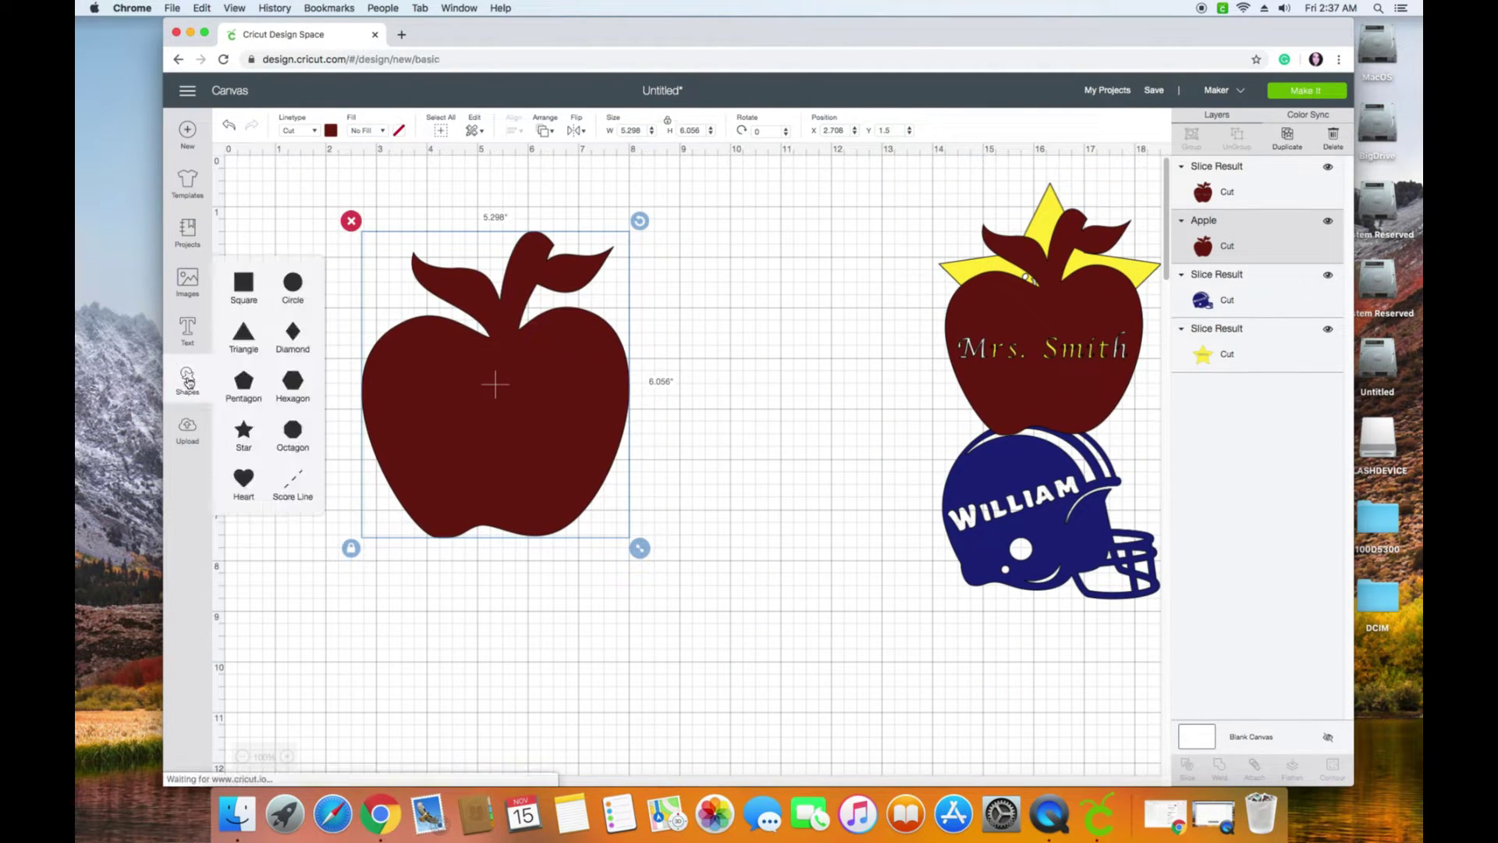
pyautogui.click(252, 293)
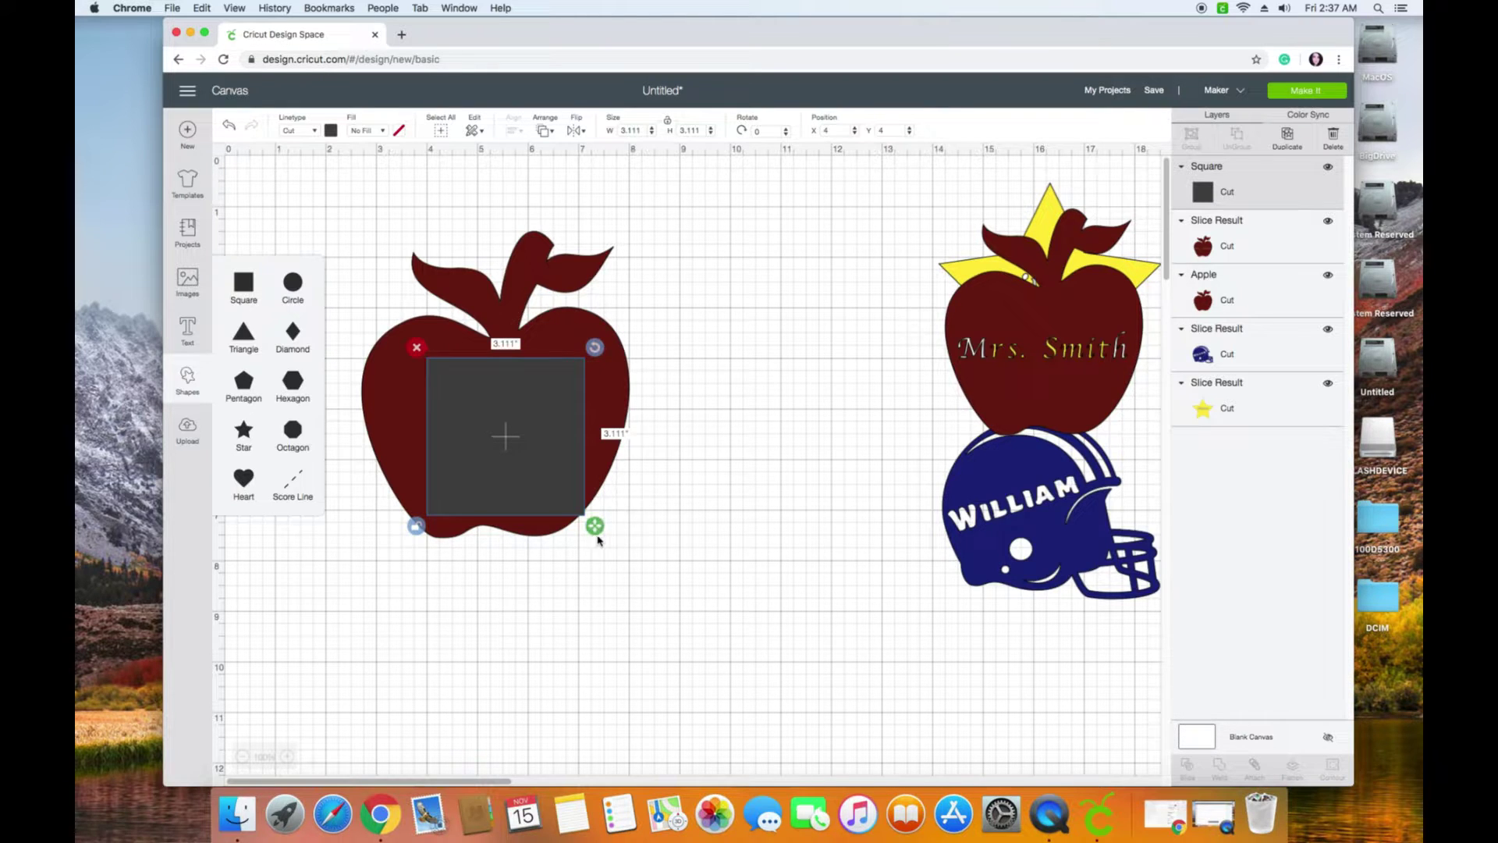
pyautogui.moveTo(595, 527); pyautogui.dragTo(736, 438)
pyautogui.moveTo(655, 395); pyautogui.dragTo(578, 425)
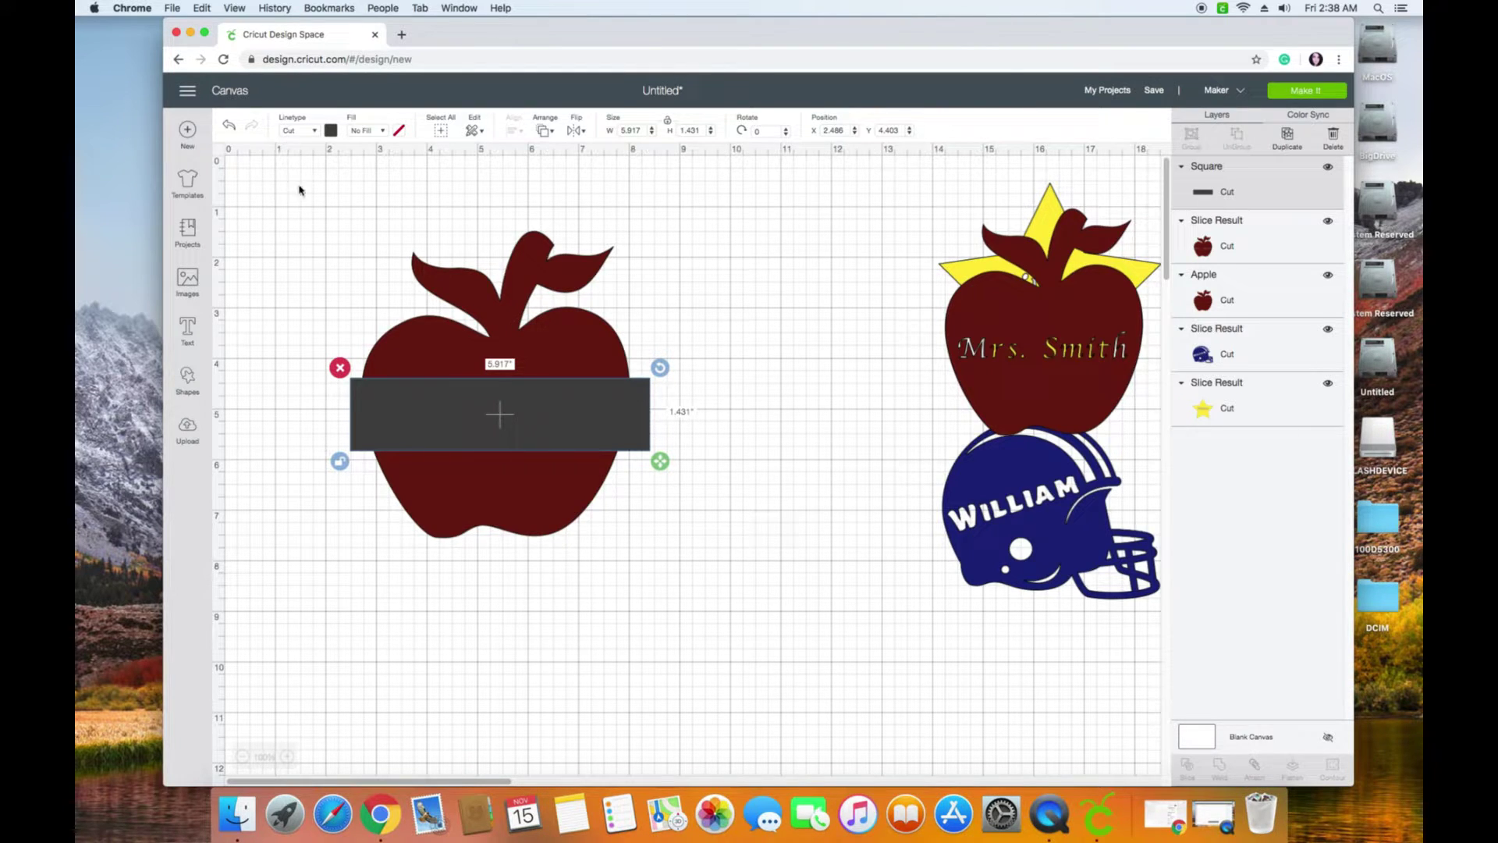
# Step: Select the plain apple and the grey bar together
pyautogui.click(404, 214)
pyautogui.moveTo(265, 191); pyautogui.dragTo(428, 200)
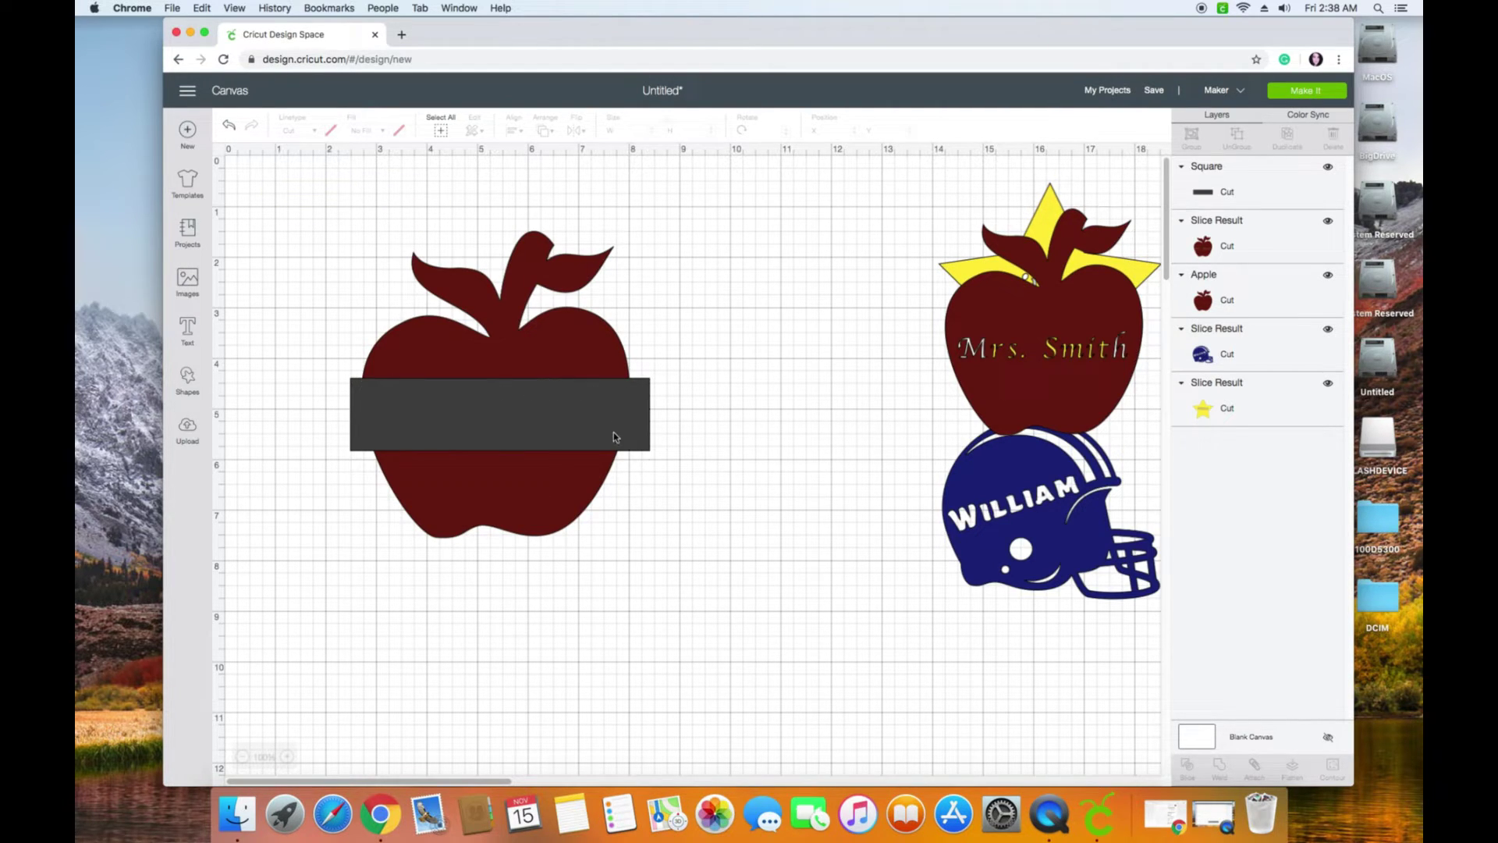
pyautogui.moveTo(321, 188); pyautogui.dragTo(667, 574)
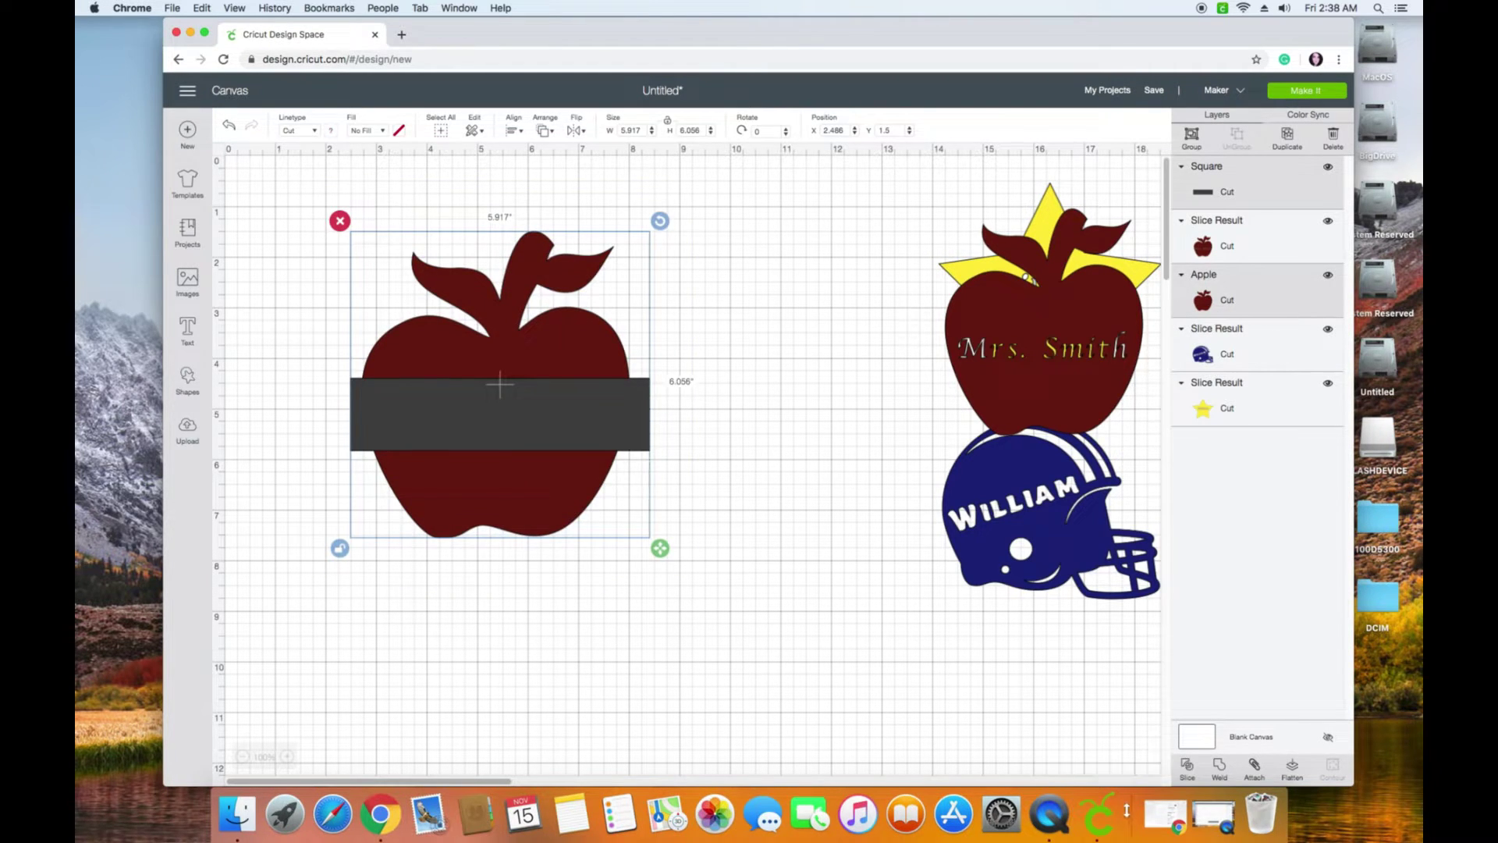
# Step: Slice the left apple with the bar and delete the middle band and leftover pieces
pyautogui.click(1187, 768)
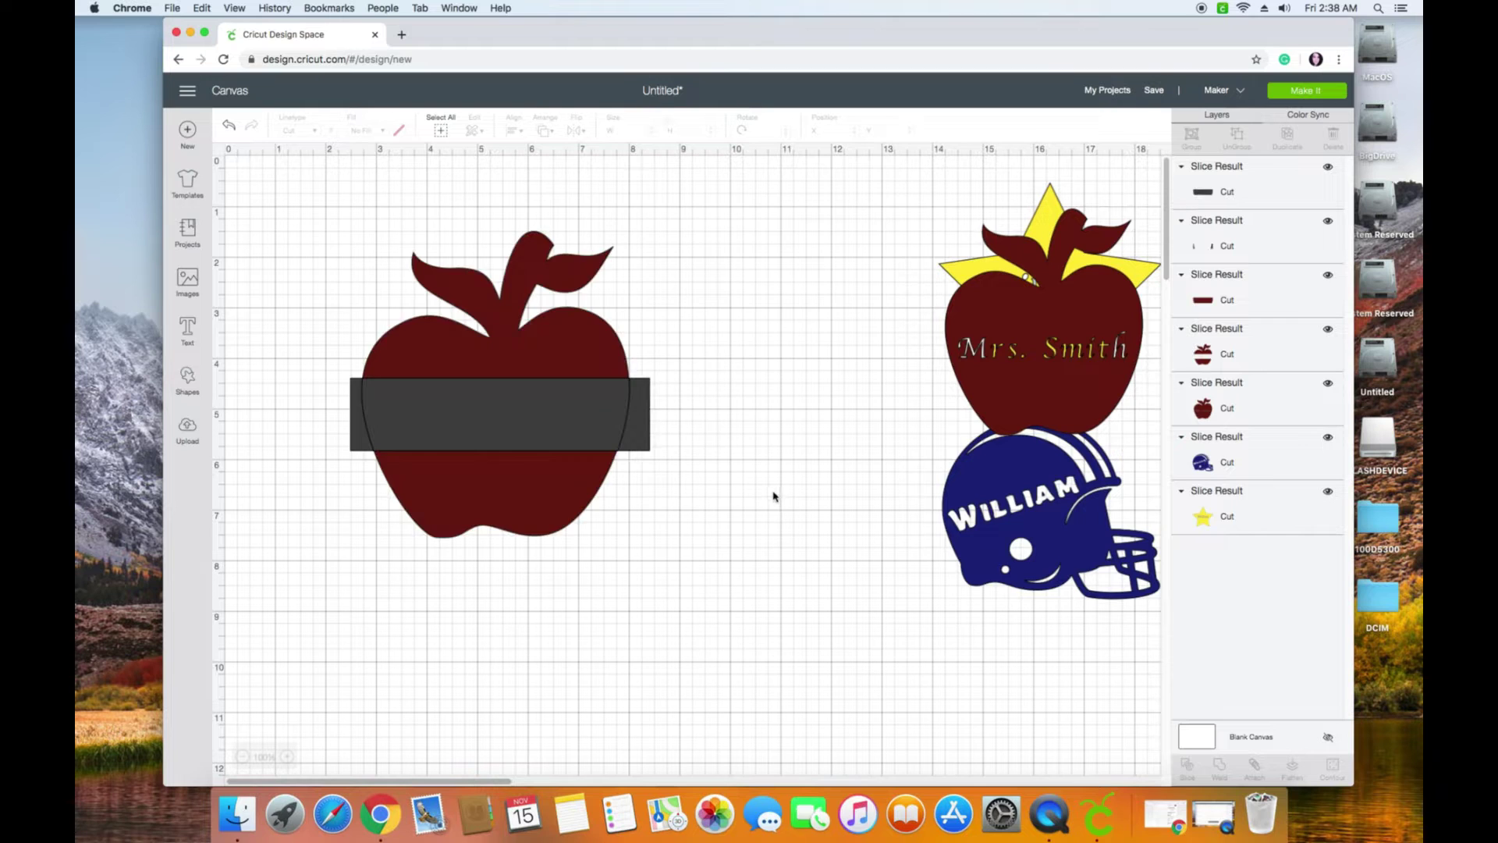
pyautogui.moveTo(556, 412); pyautogui.dragTo(712, 675)
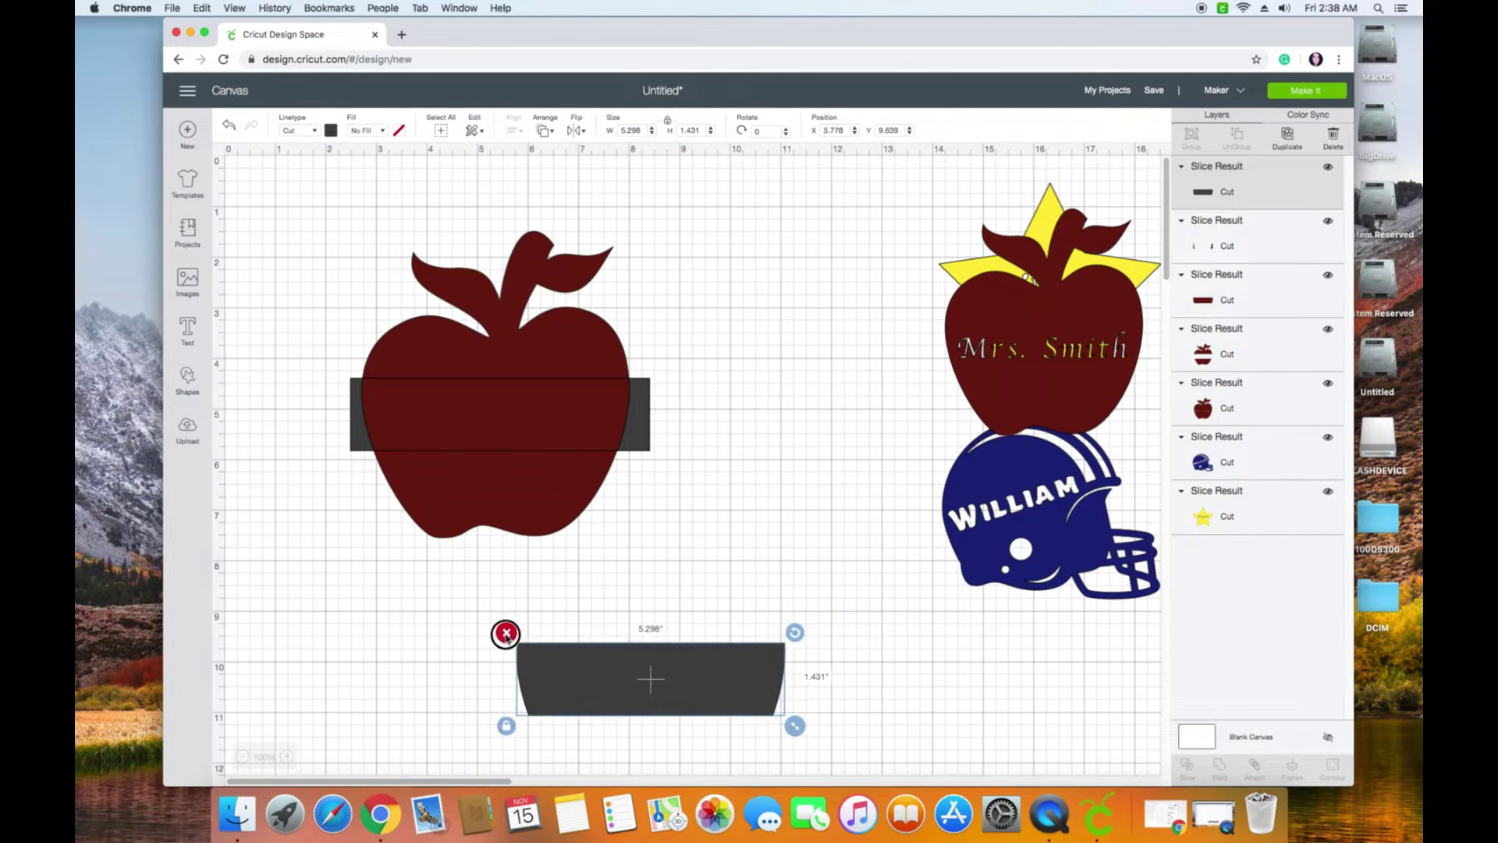
pyautogui.click(506, 630)
pyautogui.moveTo(490, 397); pyautogui.dragTo(661, 655)
pyautogui.click(503, 591)
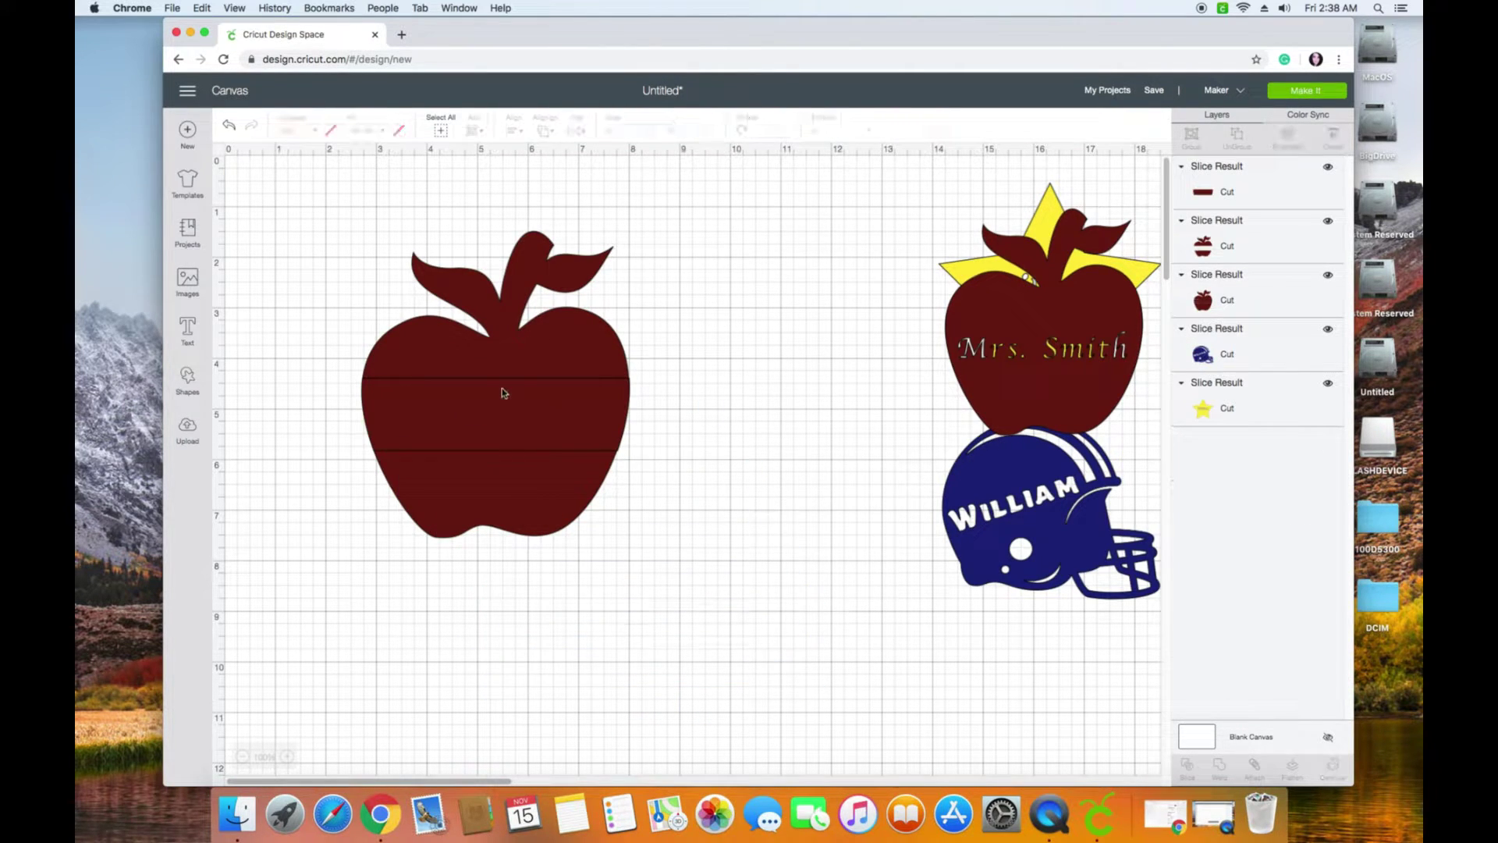
pyautogui.moveTo(503, 394); pyautogui.dragTo(684, 696)
pyautogui.click(494, 621)
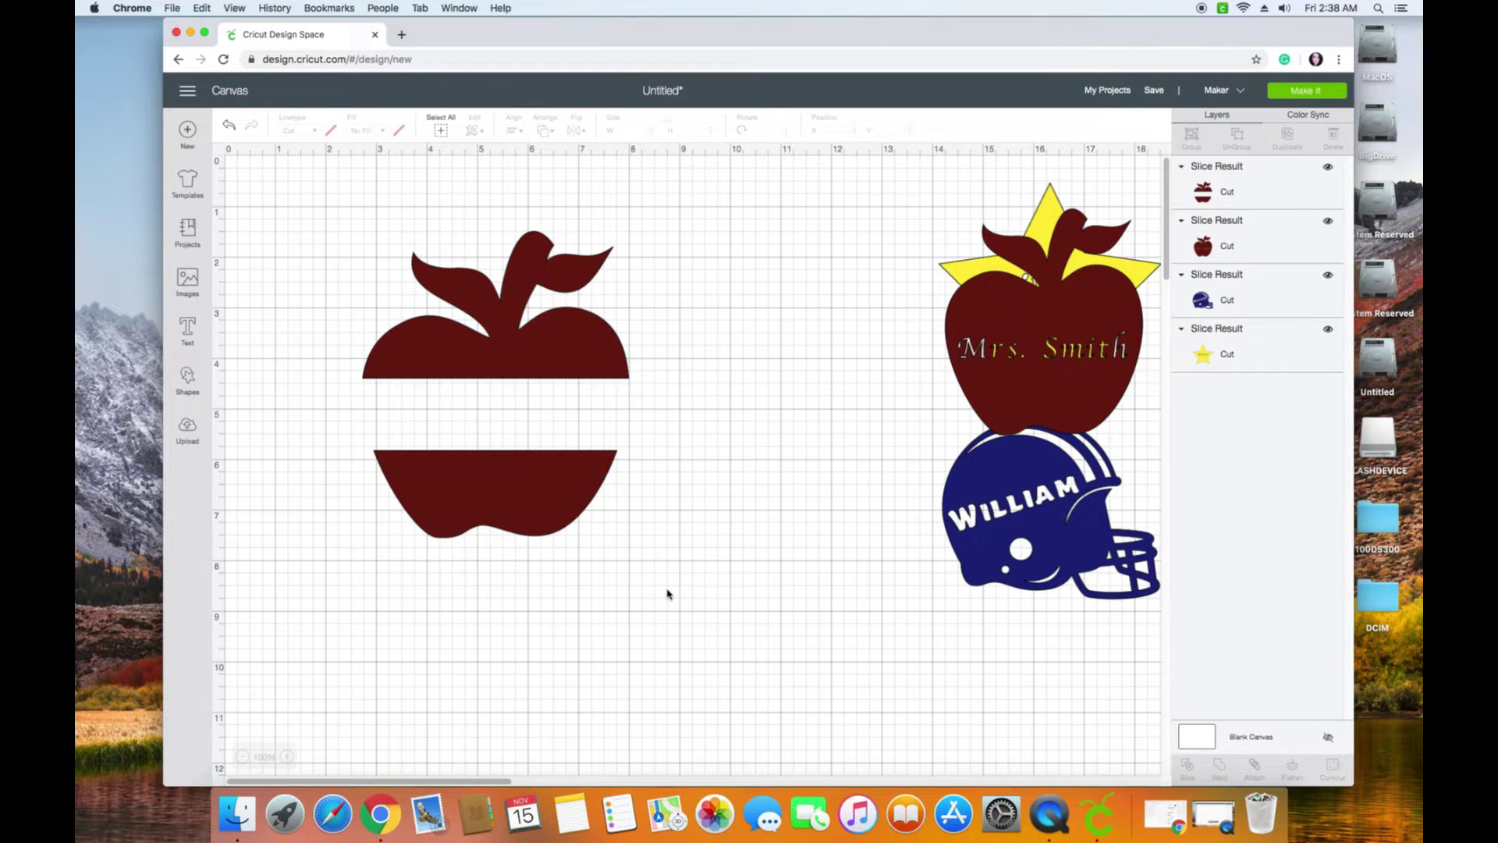
pyautogui.moveTo(336, 228); pyautogui.dragTo(695, 565)
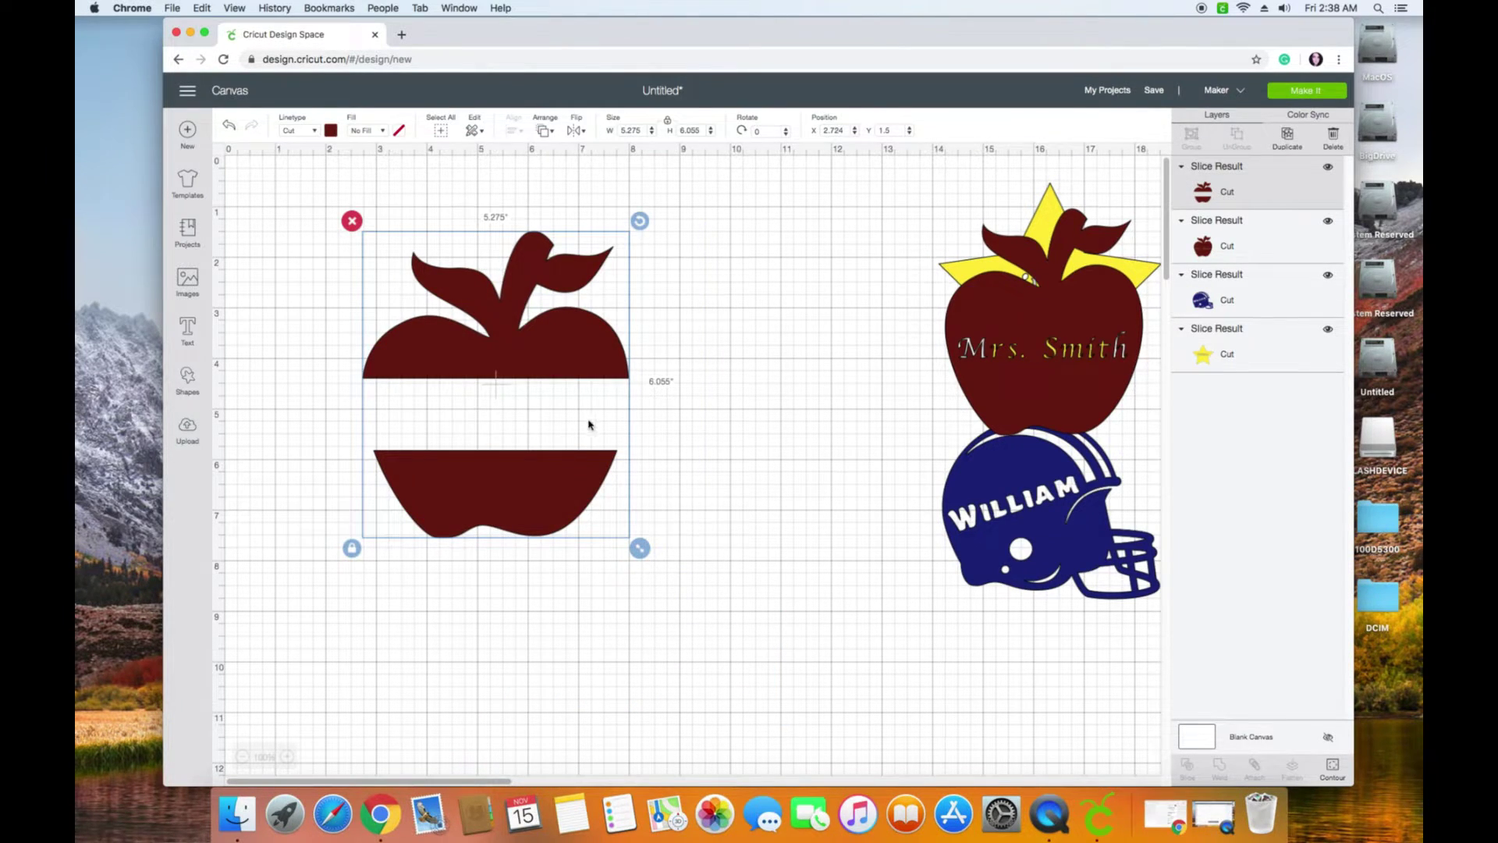
pyautogui.click(711, 469)
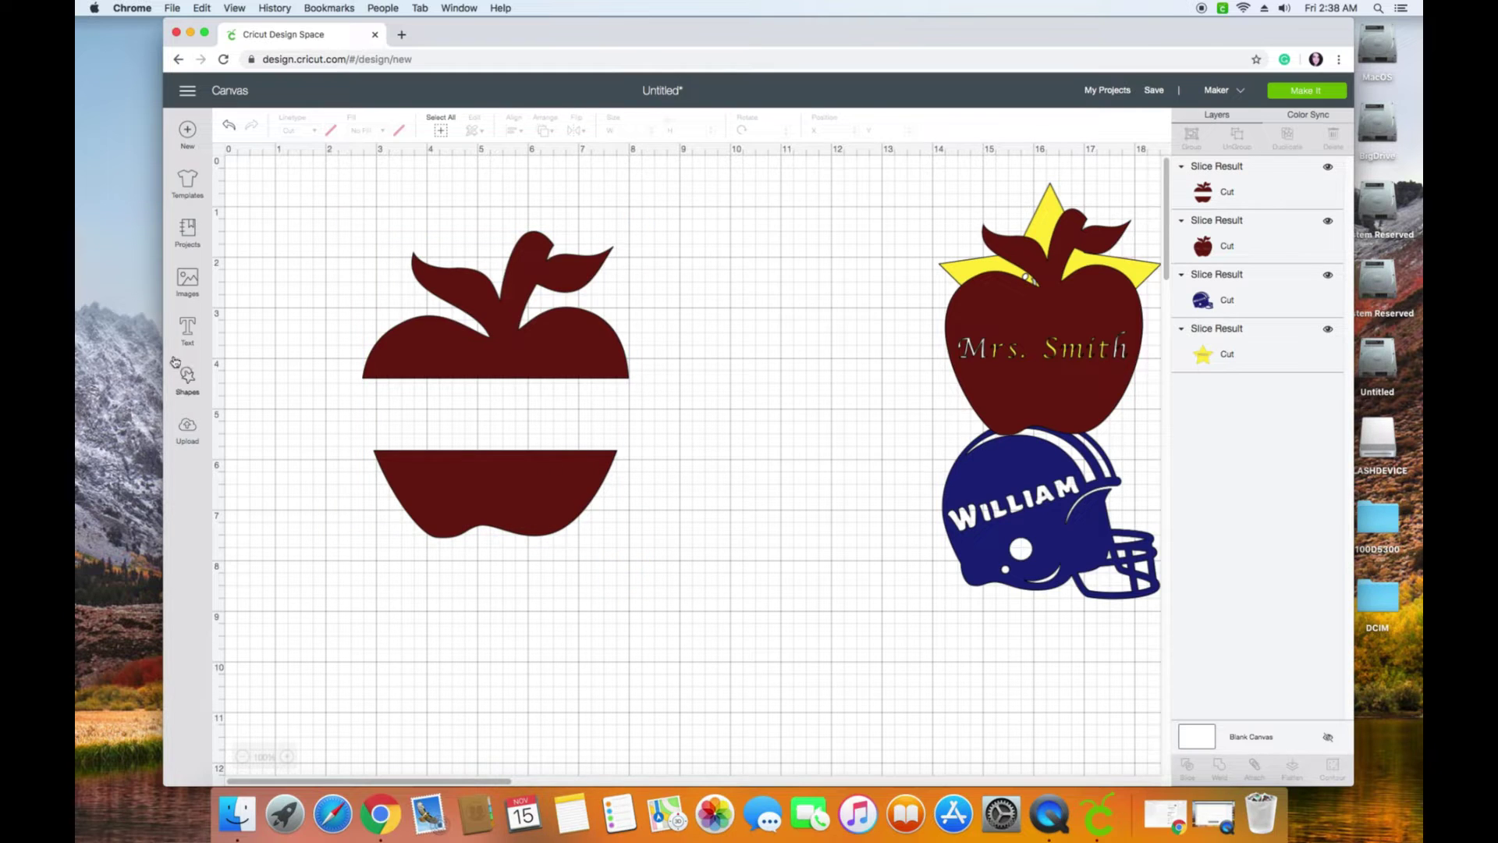
# Step: Add 'Mrs. Smith' text, then shrink and centre it in the apple's gap
pyautogui.click(187, 329)
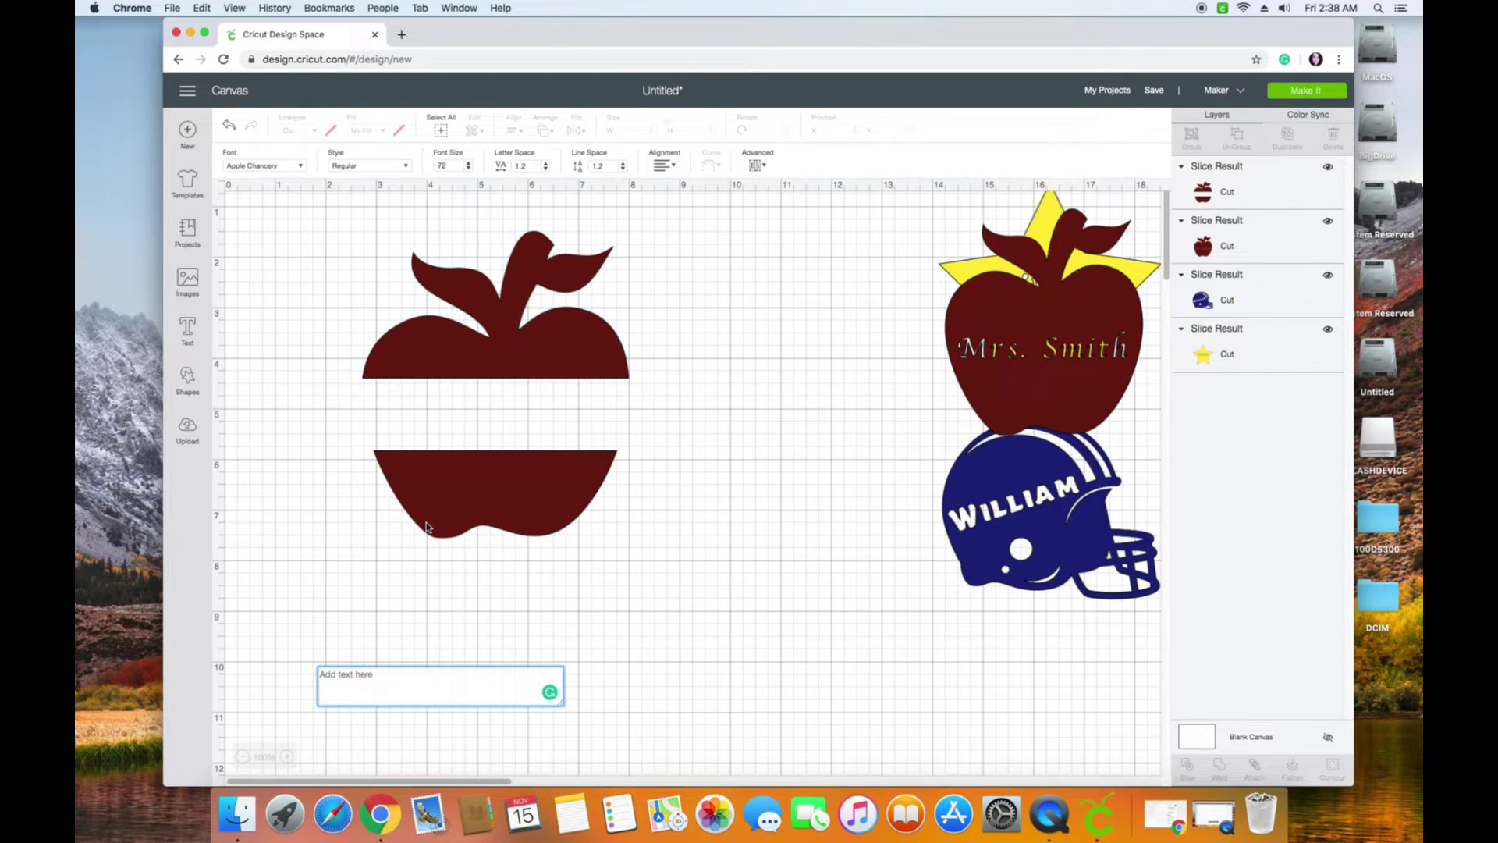
pyautogui.write('Mrs. Smit')
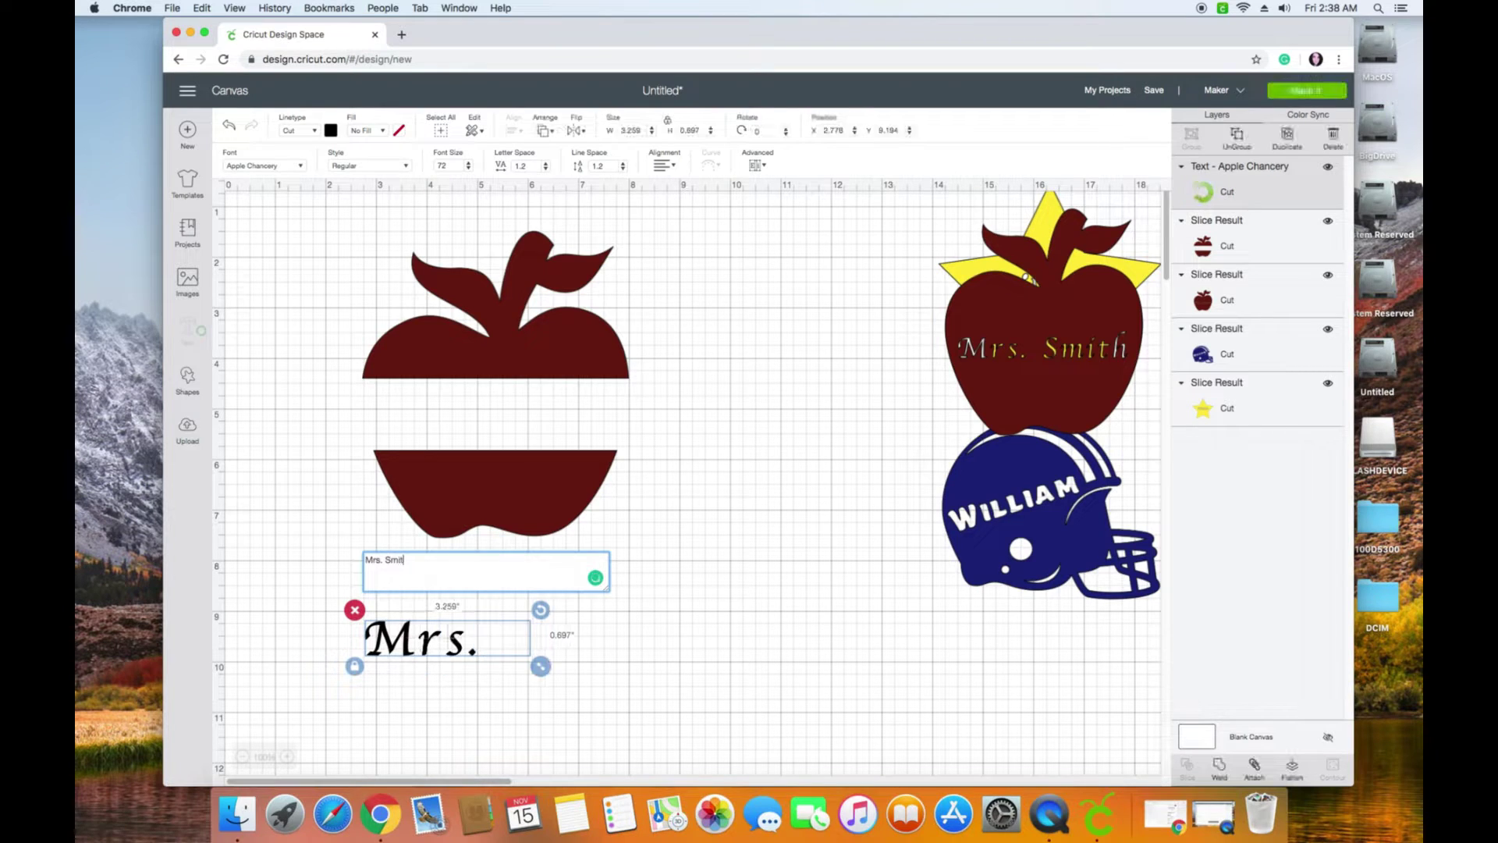
pyautogui.write('h')
pyautogui.click(729, 592)
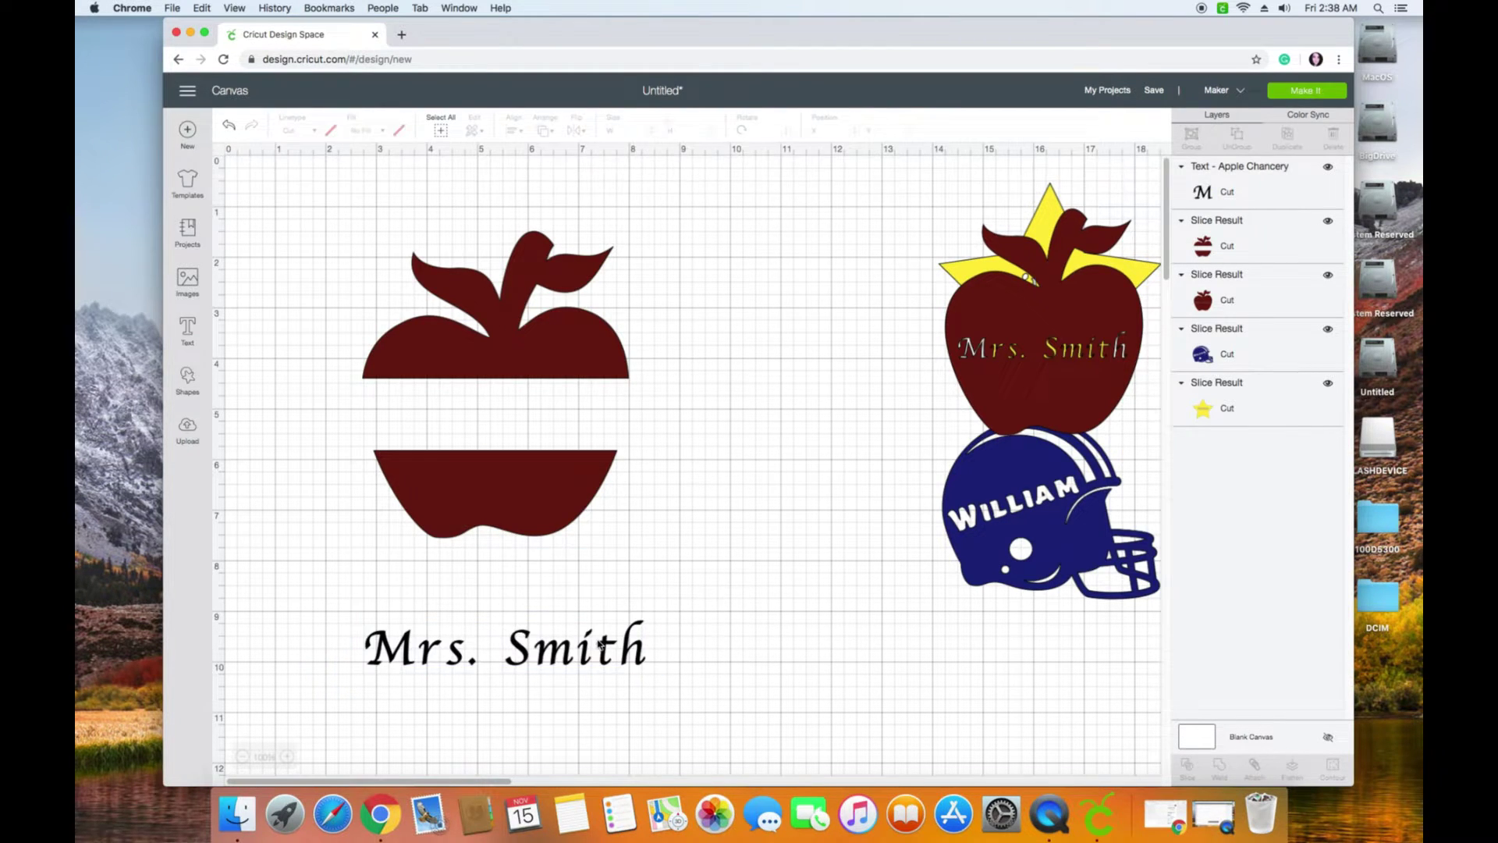
pyautogui.moveTo(598, 624); pyautogui.dragTo(561, 495)
pyautogui.click(529, 662)
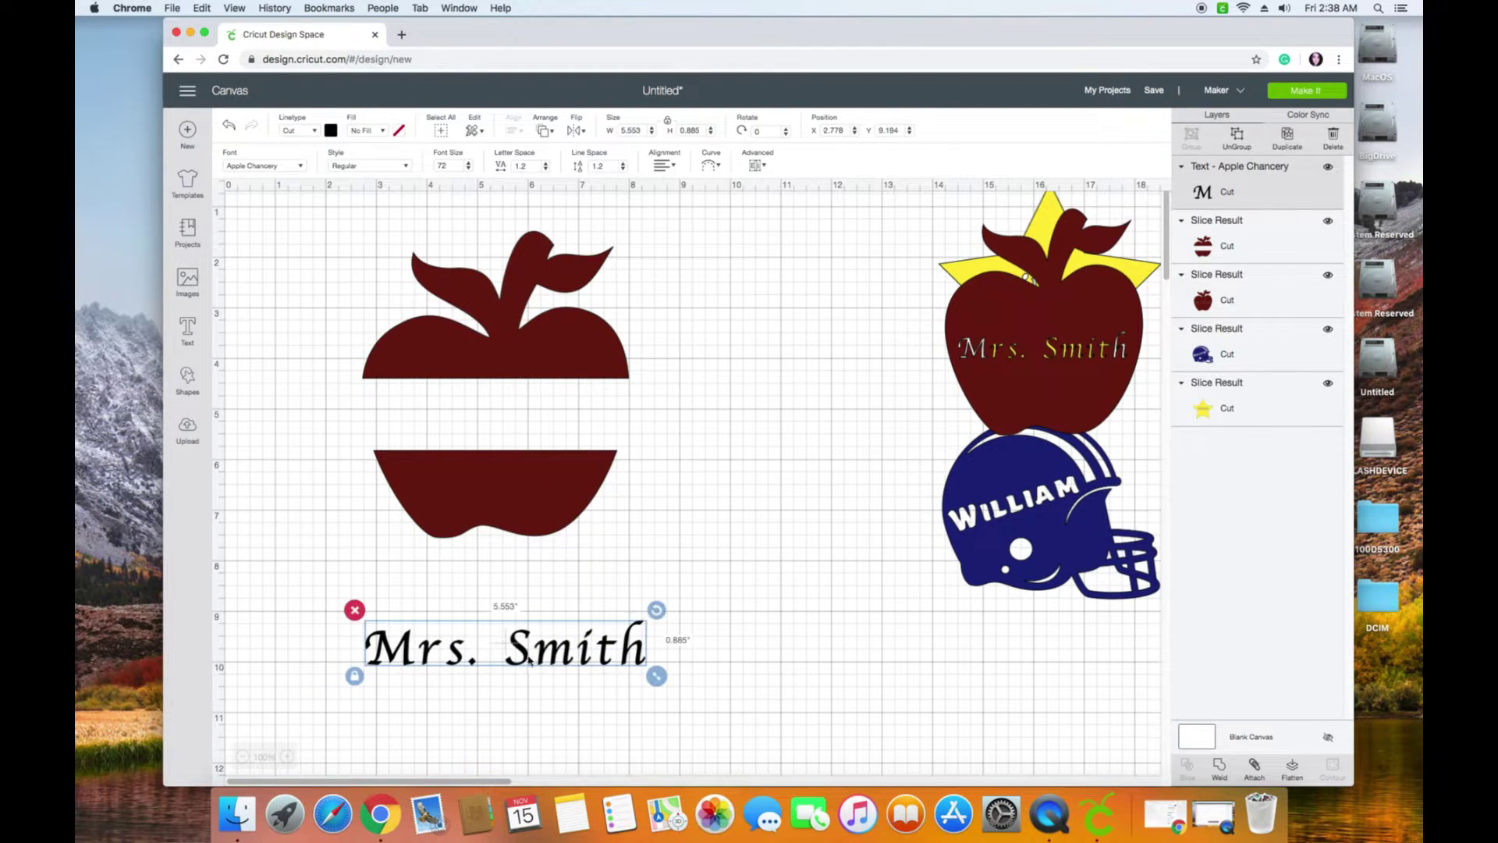
pyautogui.moveTo(530, 662); pyautogui.dragTo(524, 431)
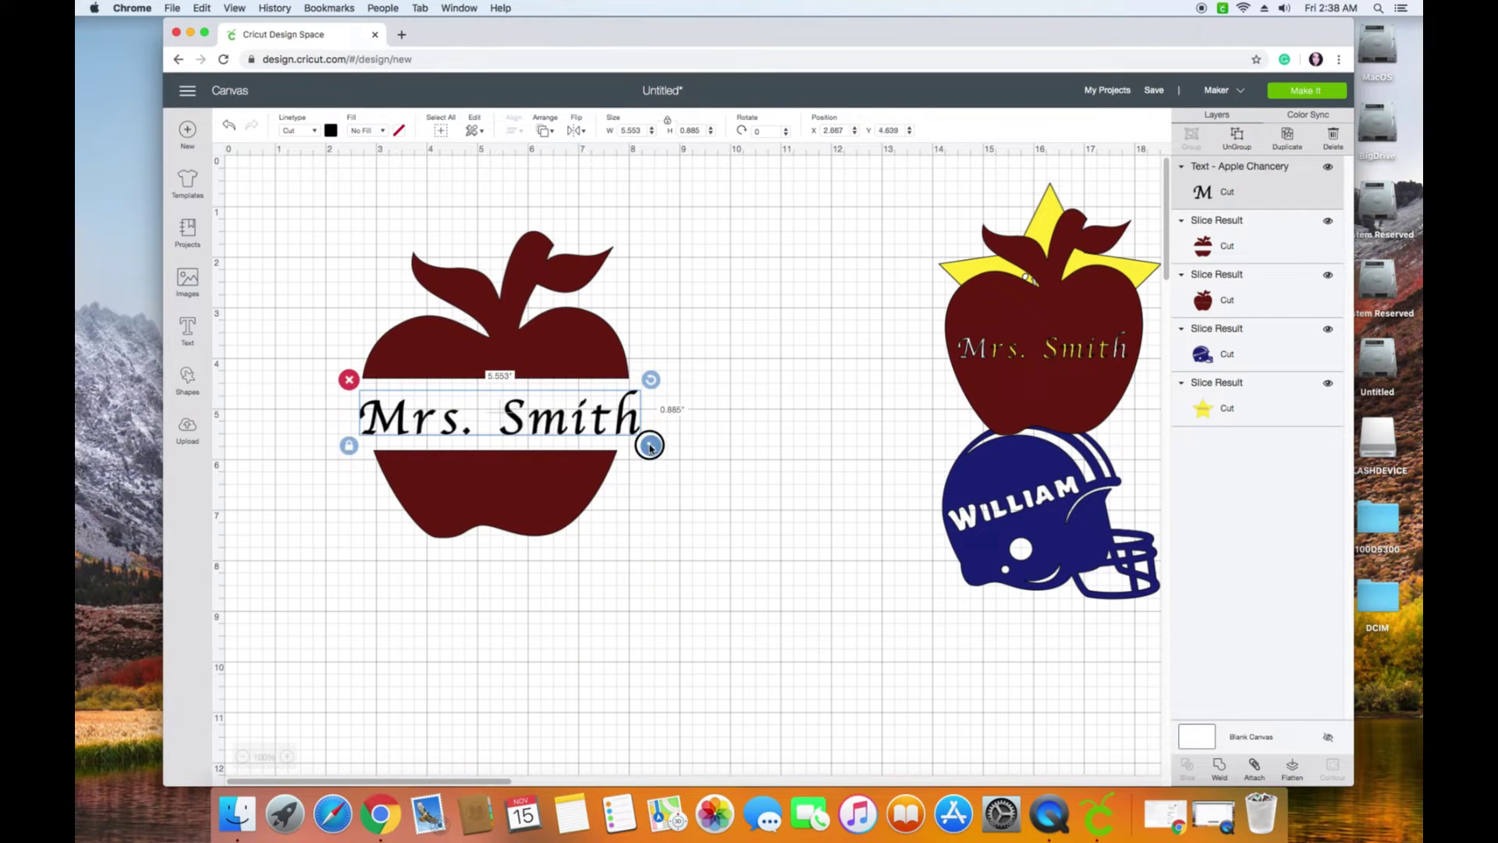
pyautogui.moveTo(650, 445)
pyautogui.mouseDown()
pyautogui.moveTo(566, 425)
pyautogui.moveTo(629, 443)
pyautogui.mouseUp()
pyautogui.moveTo(541, 422); pyautogui.dragTo(543, 422)
pyautogui.click(730, 584)
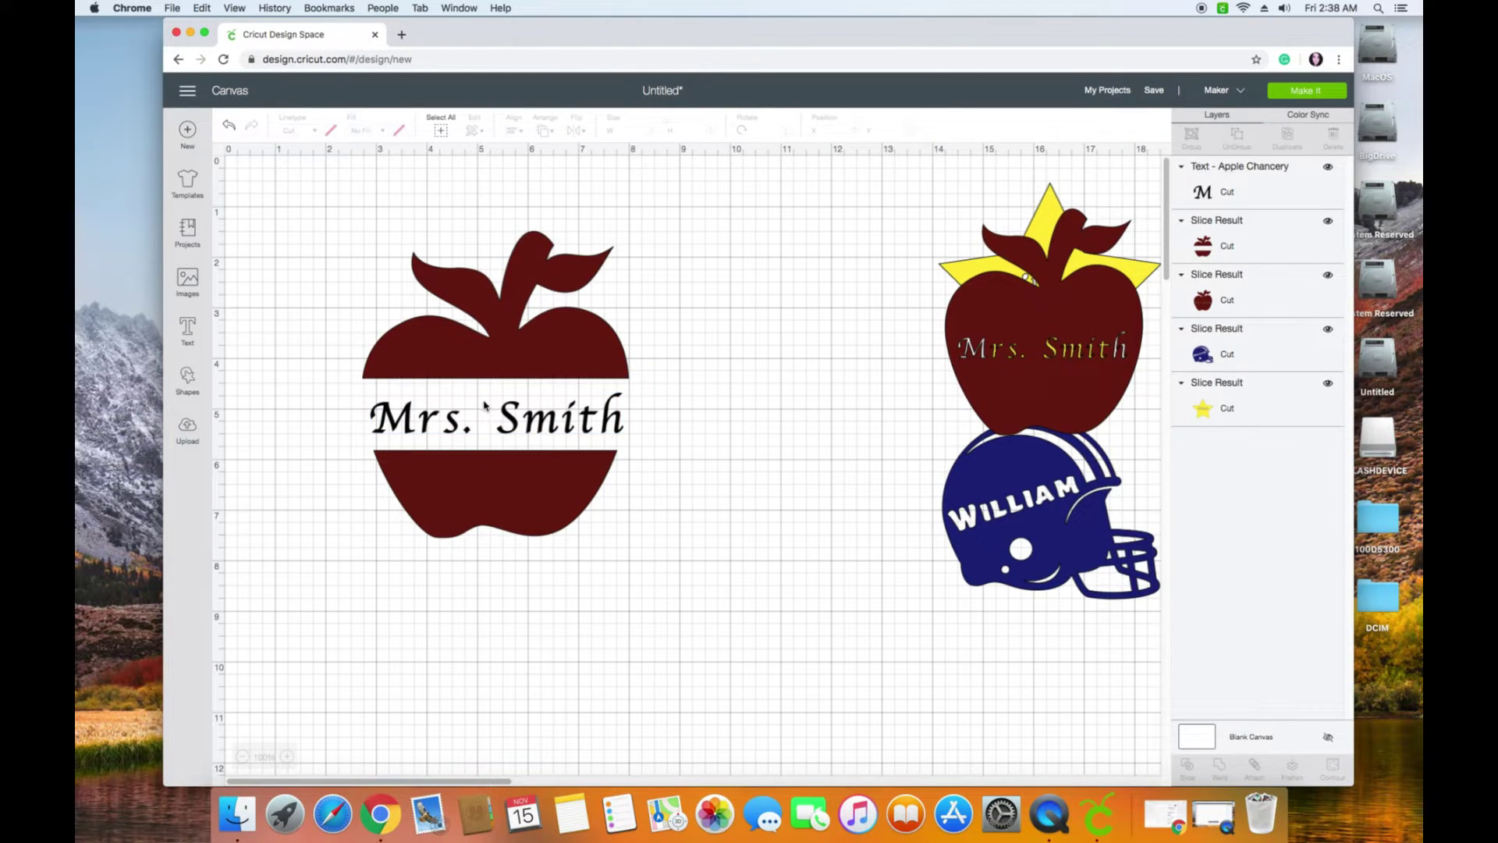
pyautogui.click(396, 425)
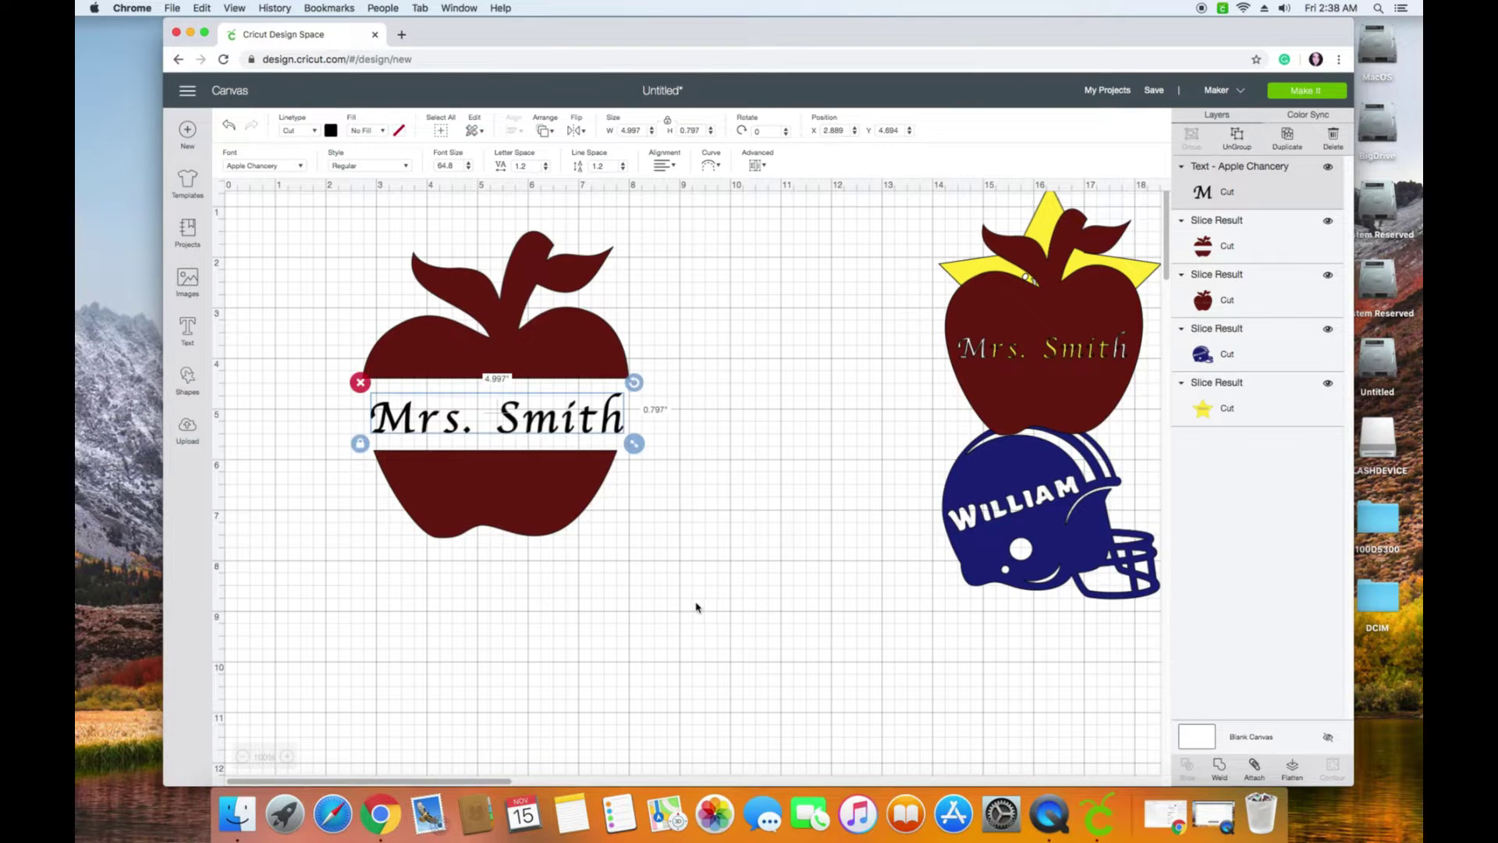
pyautogui.click(338, 576)
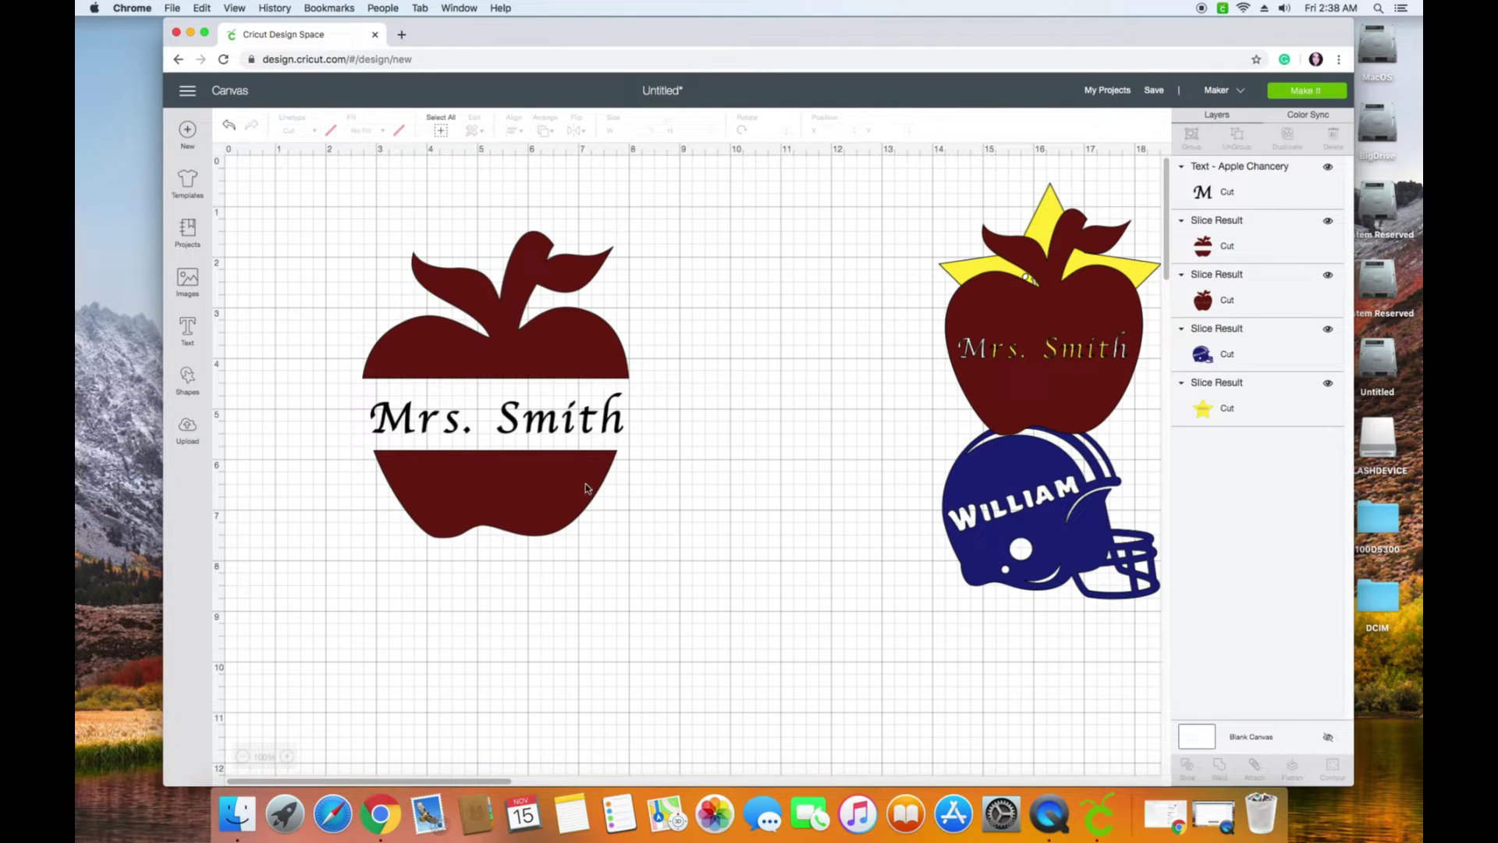
# Step: Undo moving the small apple off the star, then select the left apple with its text
pyautogui.moveTo(1046, 388); pyautogui.dragTo(793, 388)
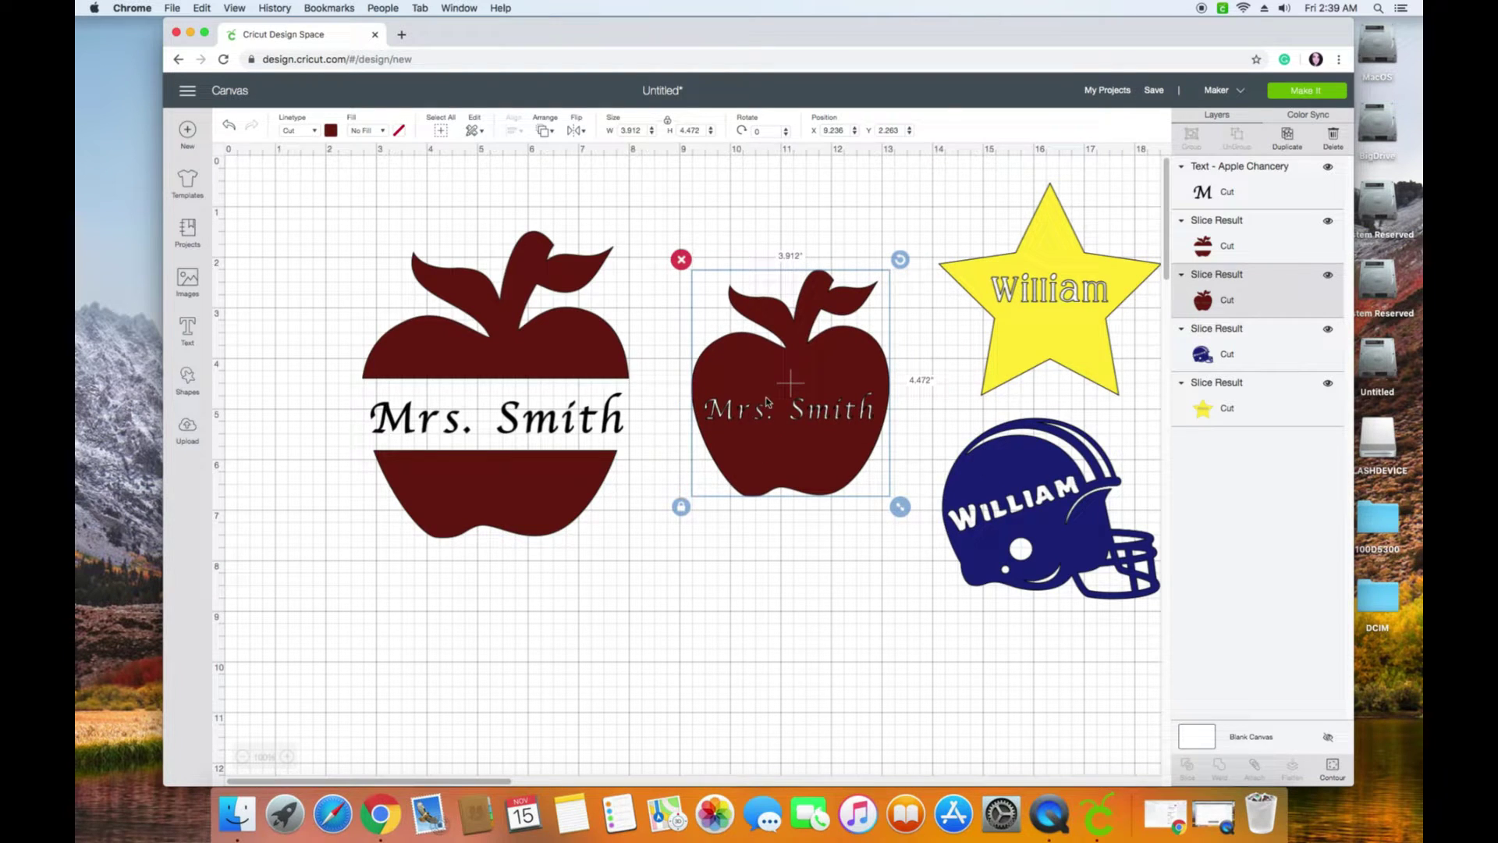
pyautogui.press('super+z')
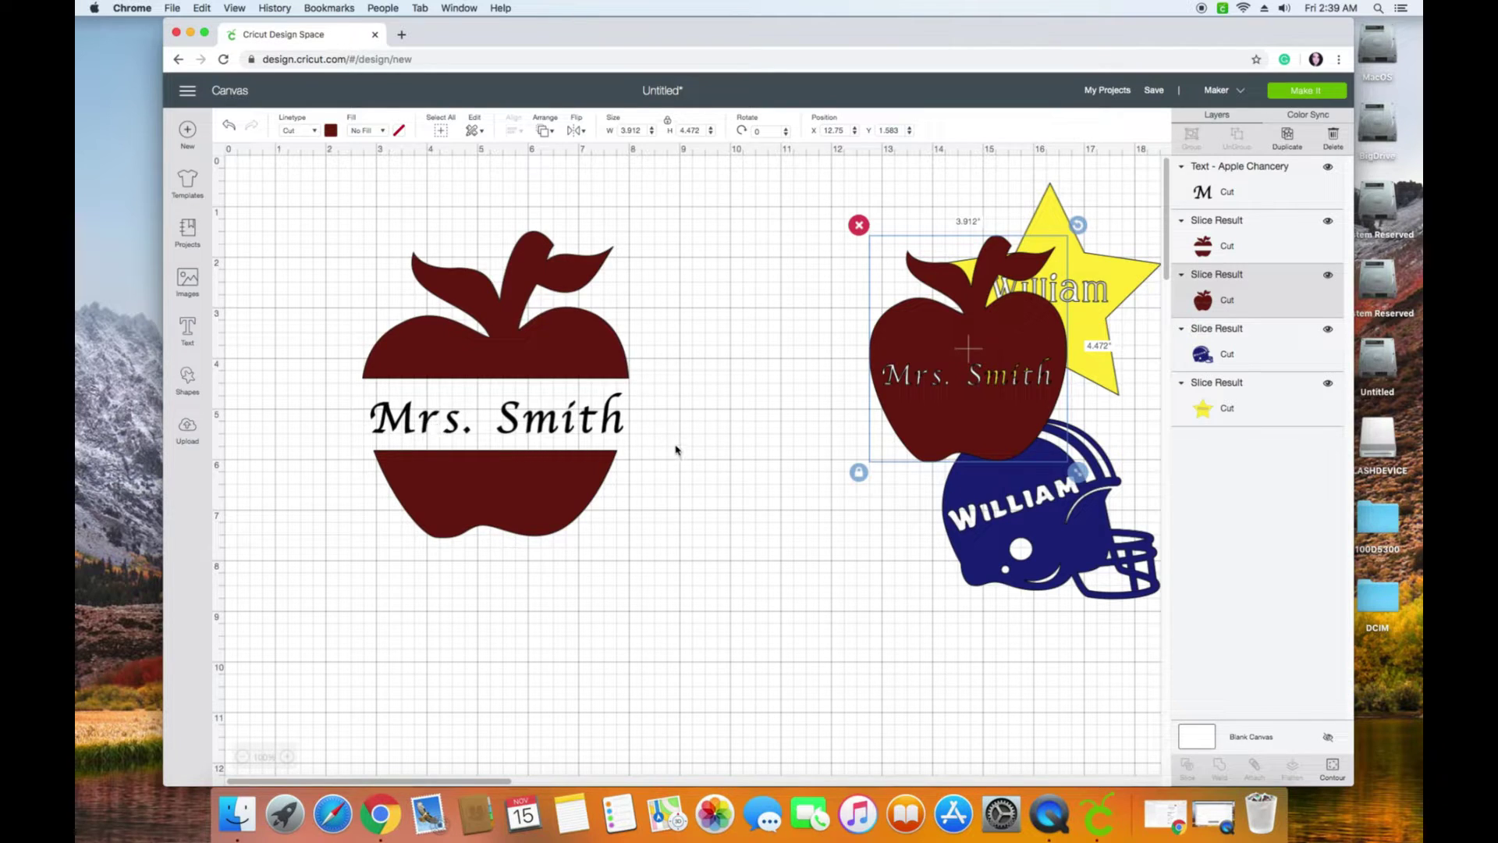
pyautogui.moveTo(328, 196); pyautogui.dragTo(681, 572)
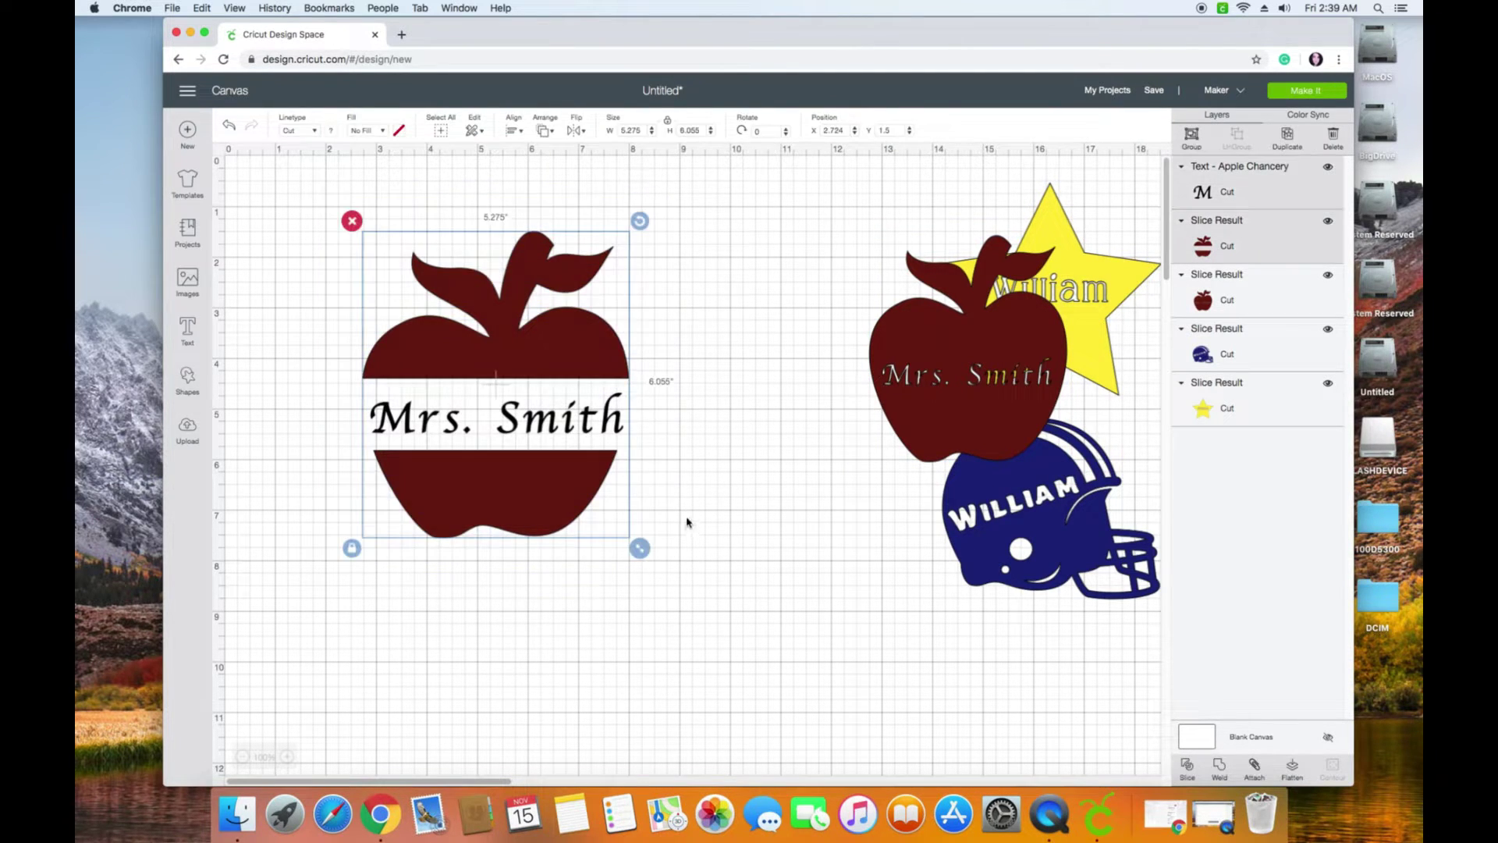
# Step: Weld the apple and text, then undo the resize and the weld
pyautogui.click(1220, 768)
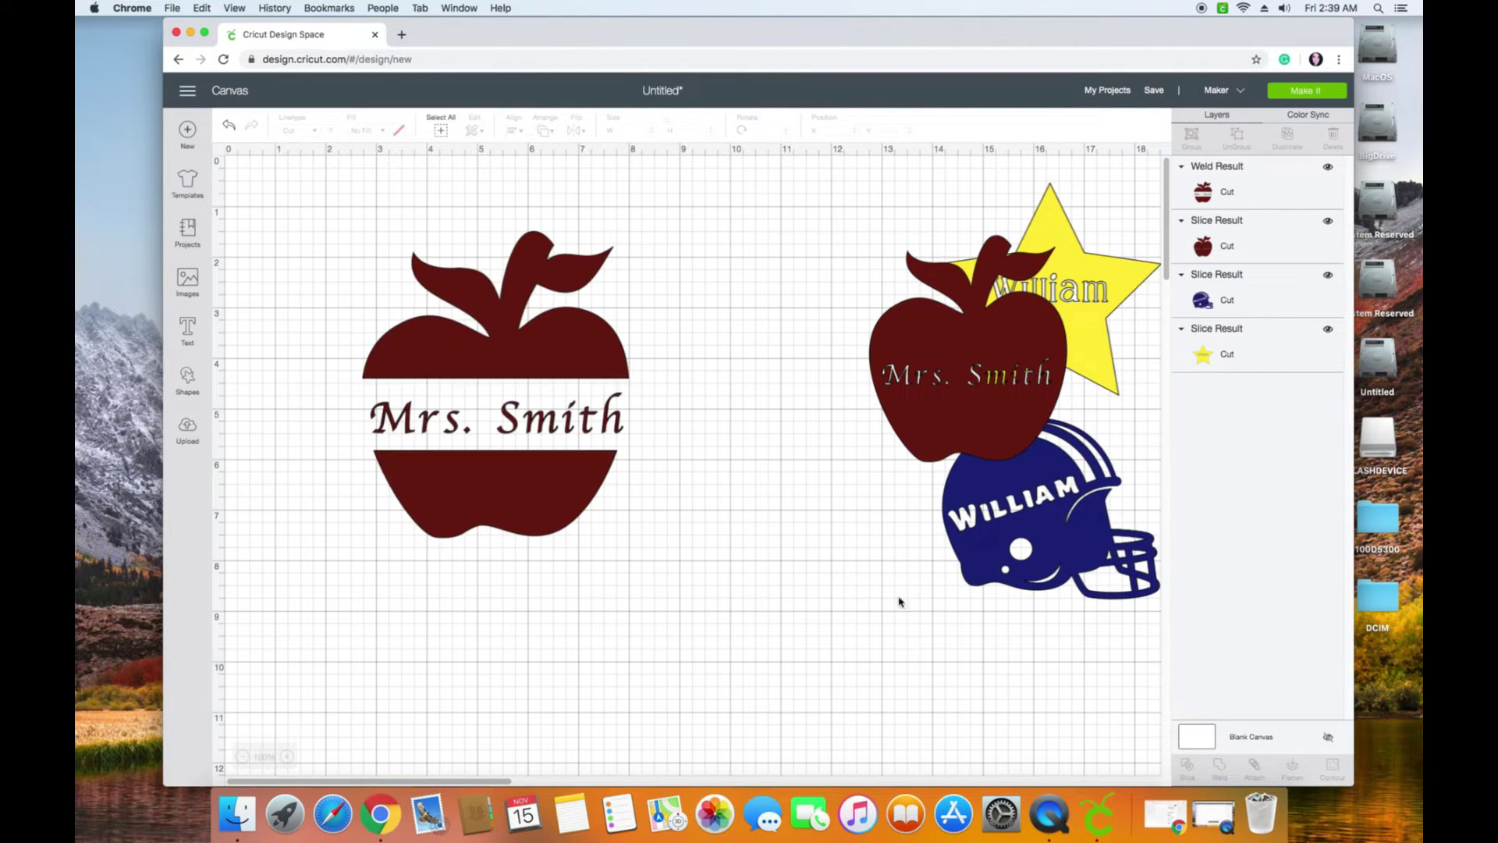
pyautogui.click(548, 502)
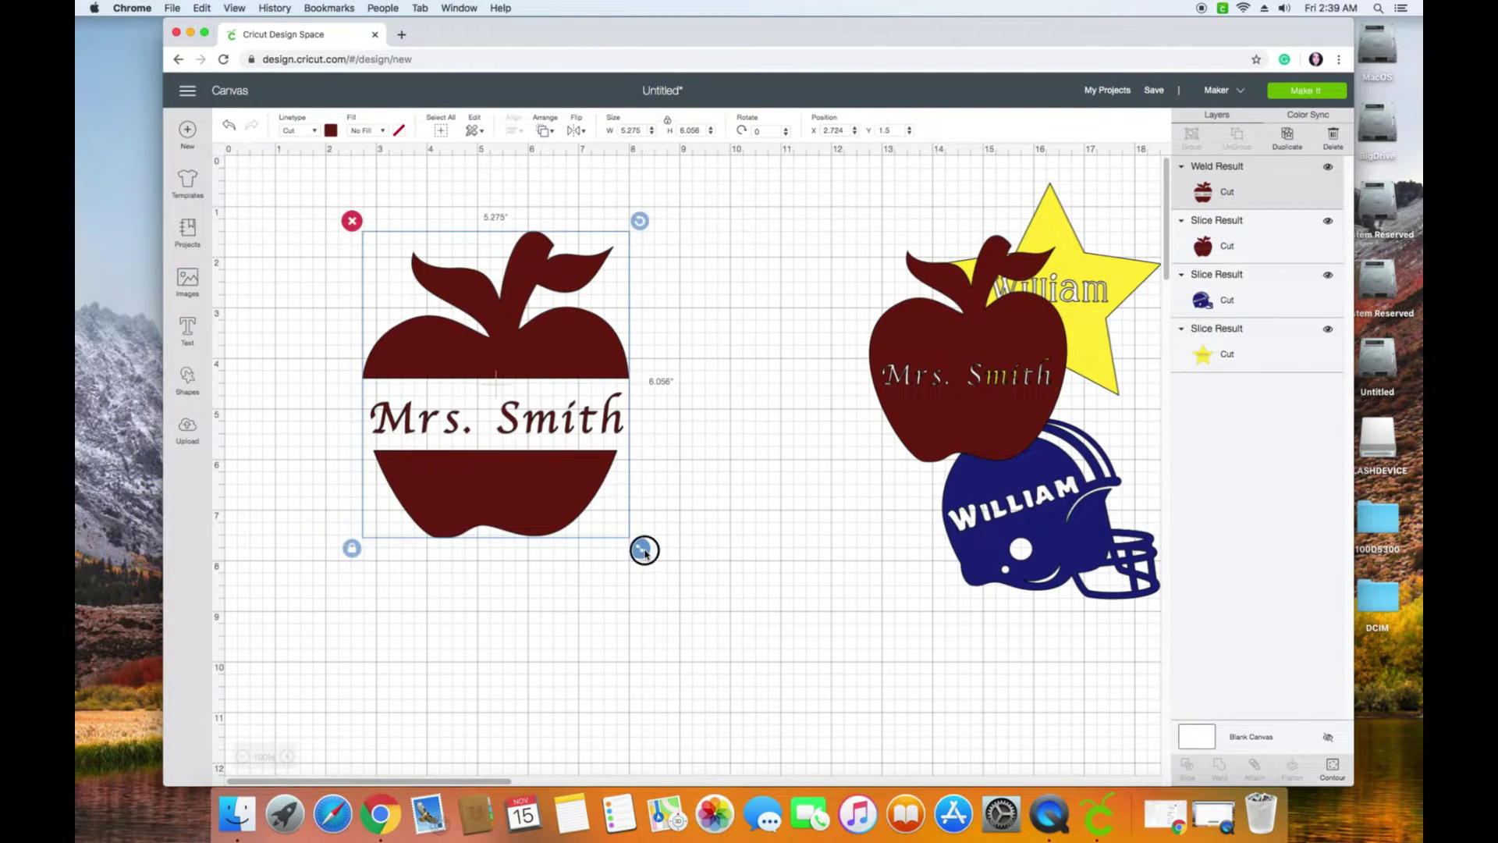
pyautogui.moveTo(644, 551); pyautogui.dragTo(642, 509)
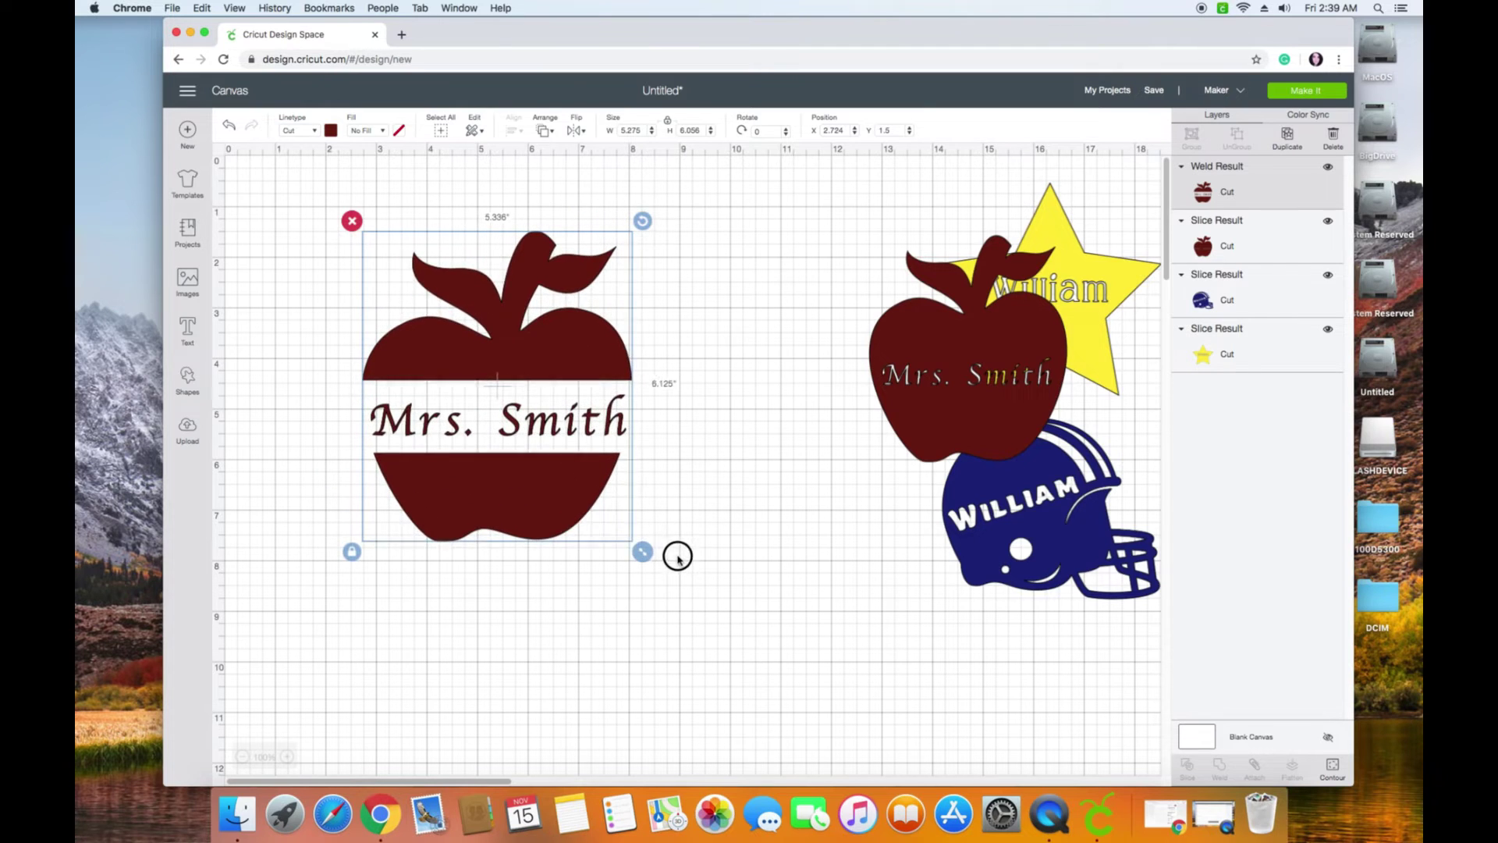
pyautogui.moveTo(677, 557); pyautogui.dragTo(682, 561)
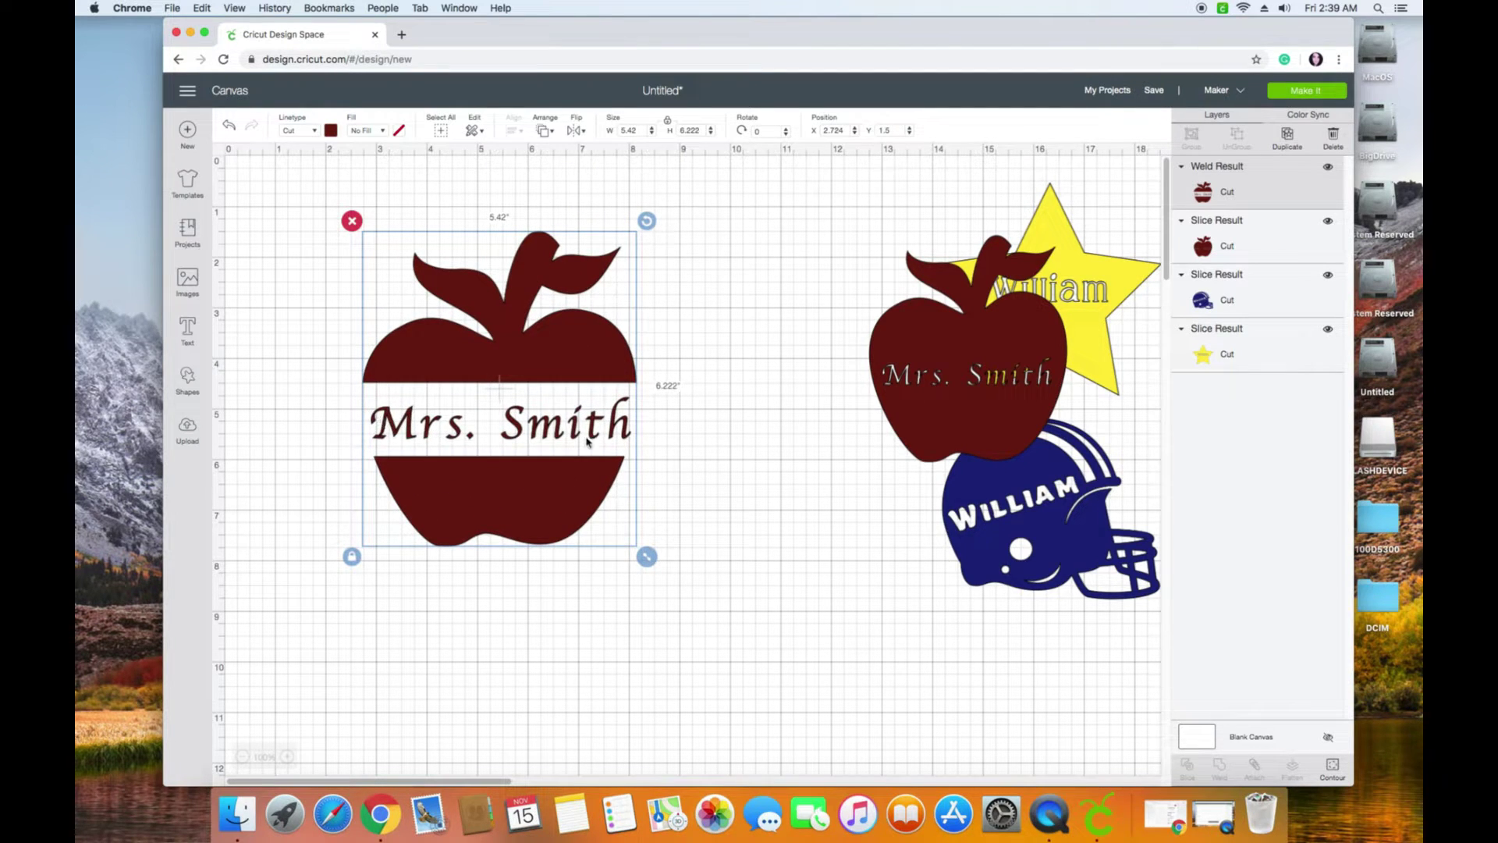
pyautogui.click(229, 125)
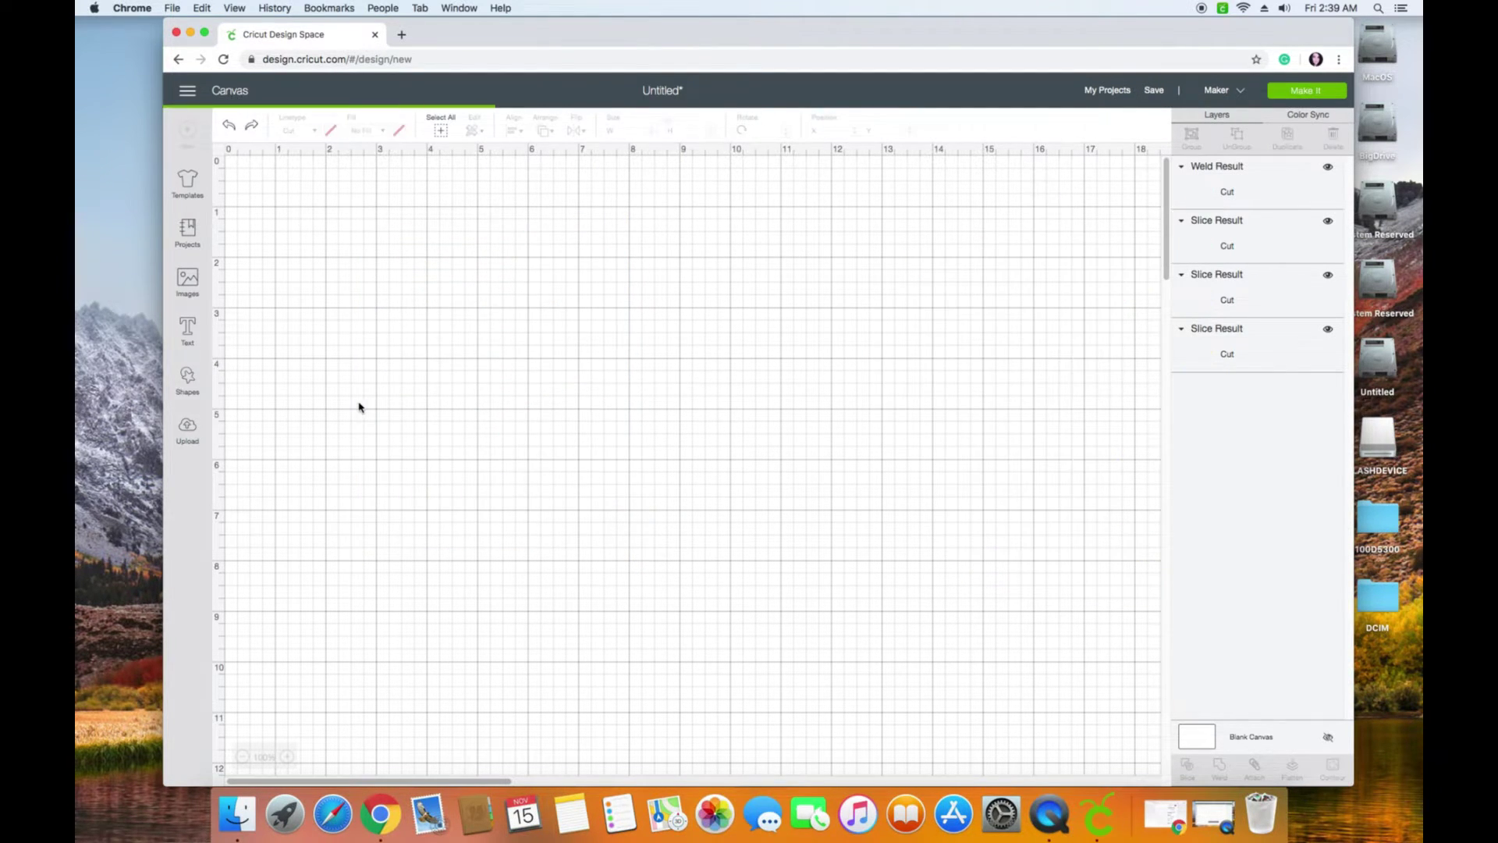
pyautogui.click(227, 127)
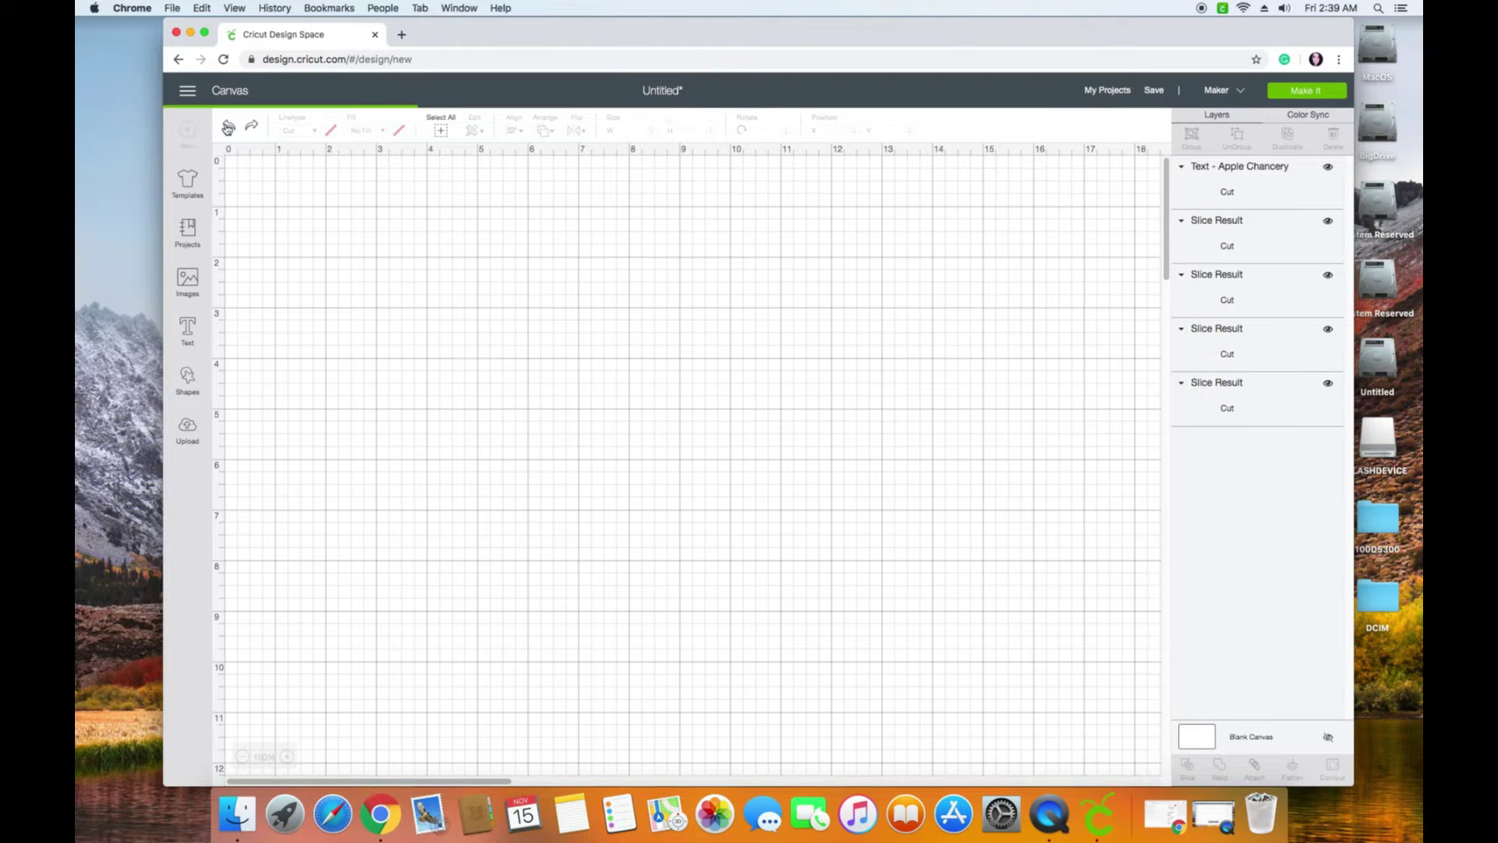
# Step: Recolour the Mrs. Smith text dark red and weld it into the left apple
pyautogui.click(415, 434)
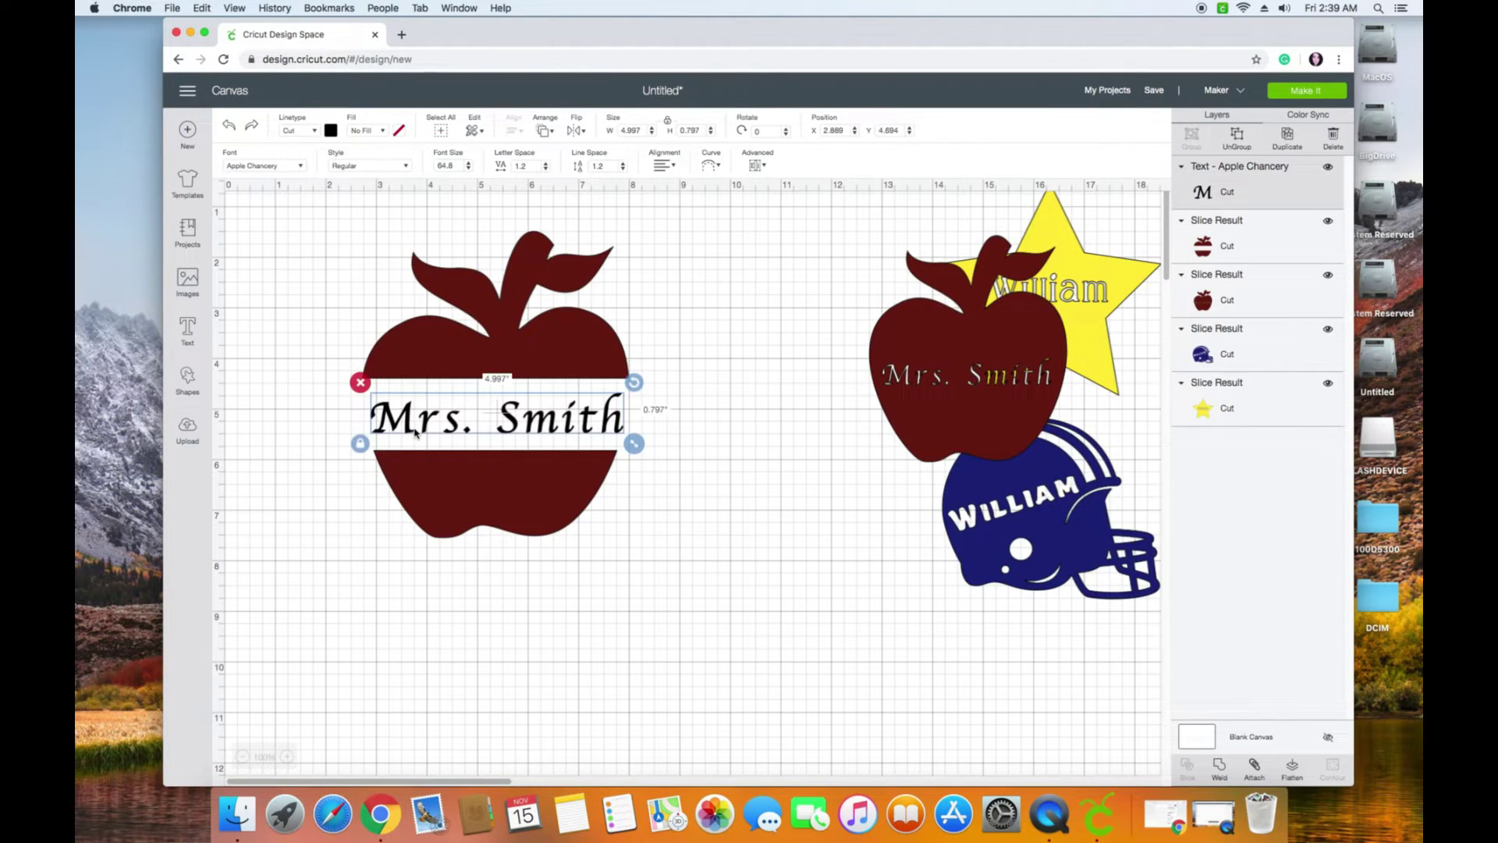
pyautogui.click(330, 130)
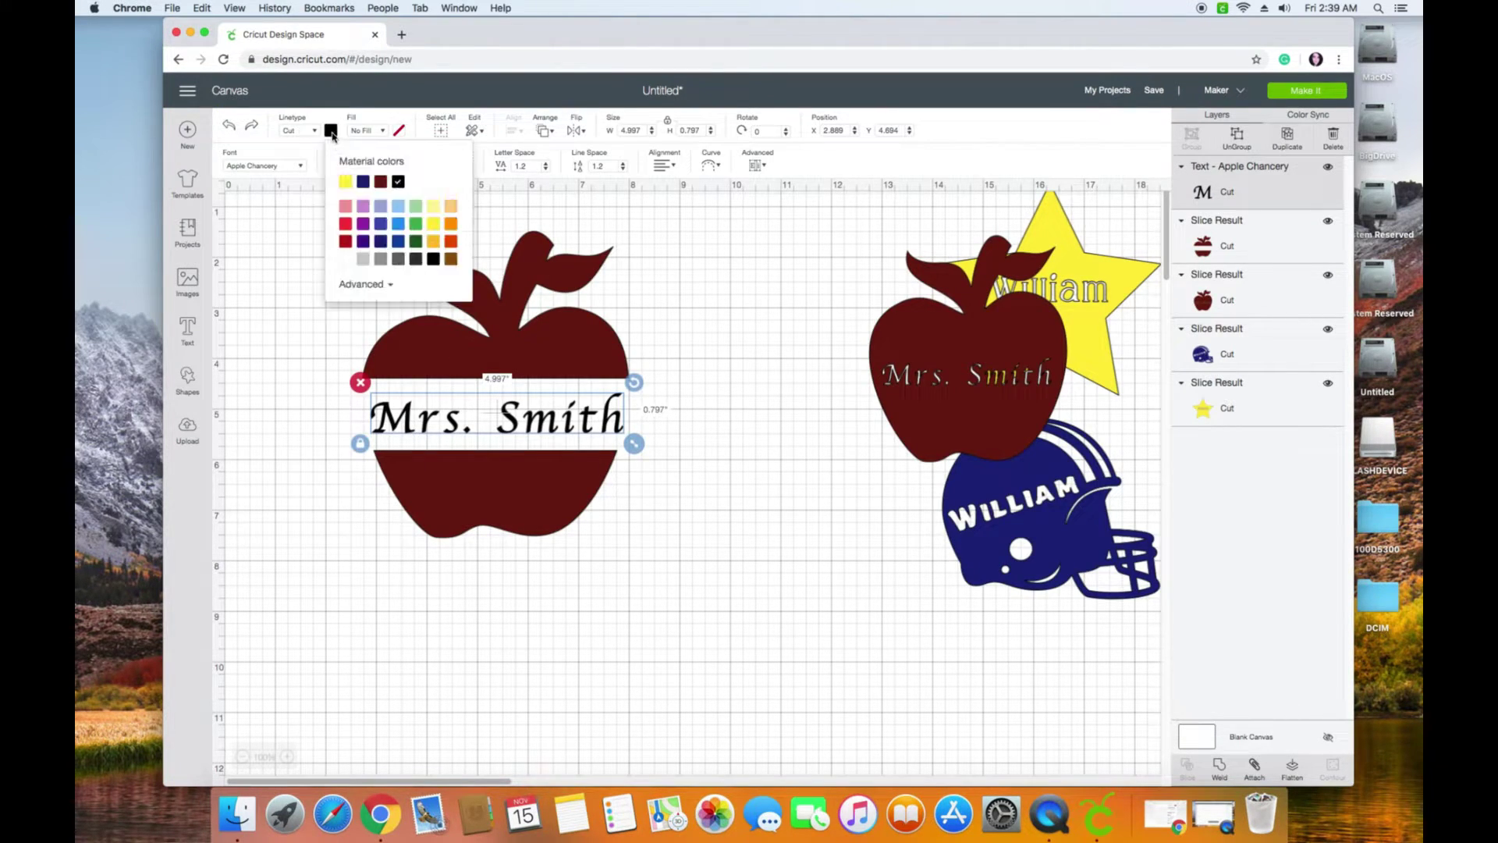
pyautogui.click(363, 205)
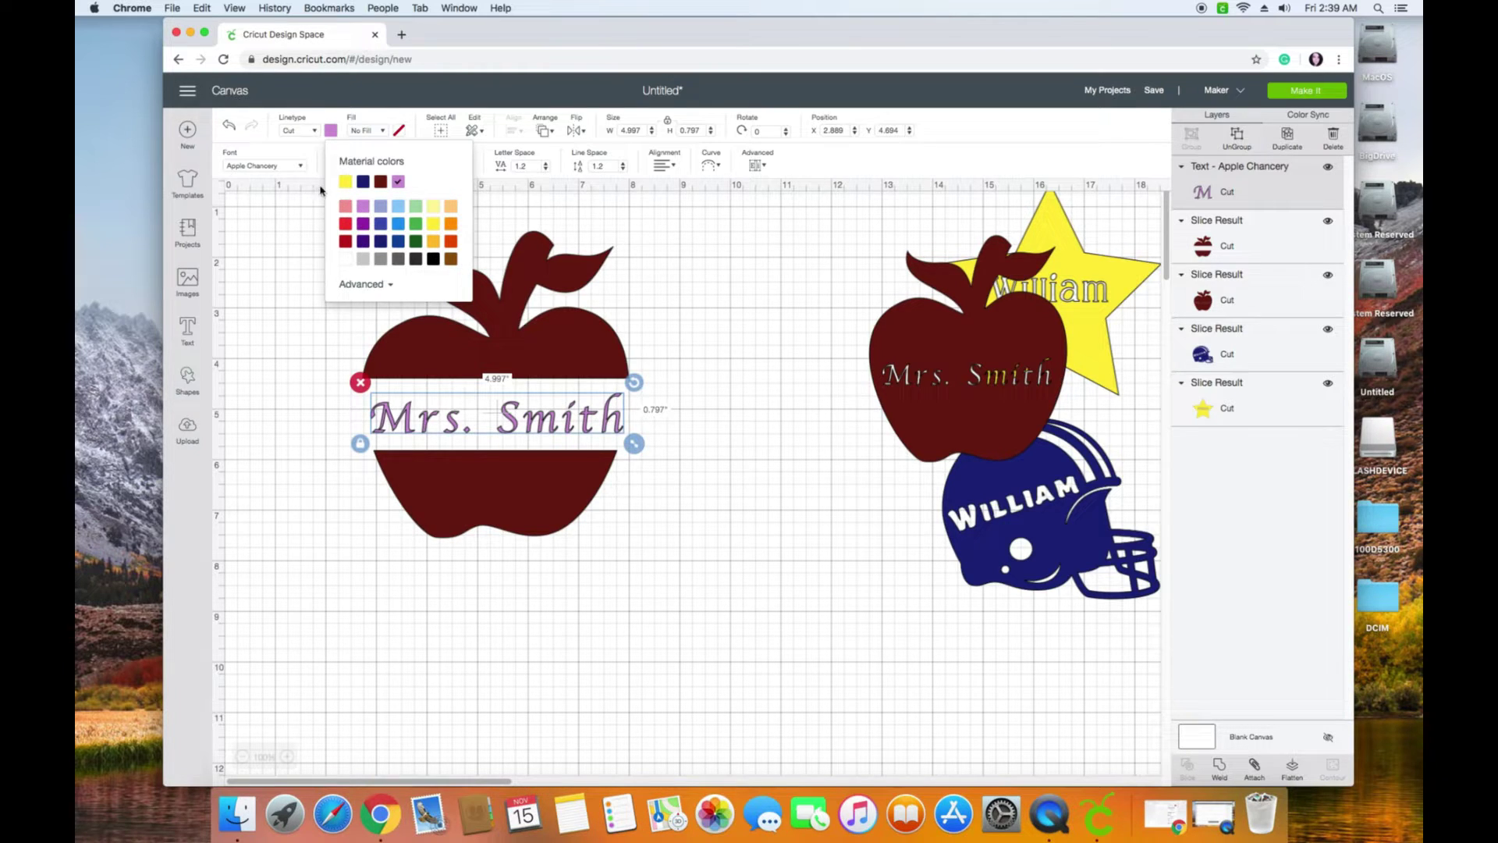
pyautogui.click(380, 185)
pyautogui.click(302, 472)
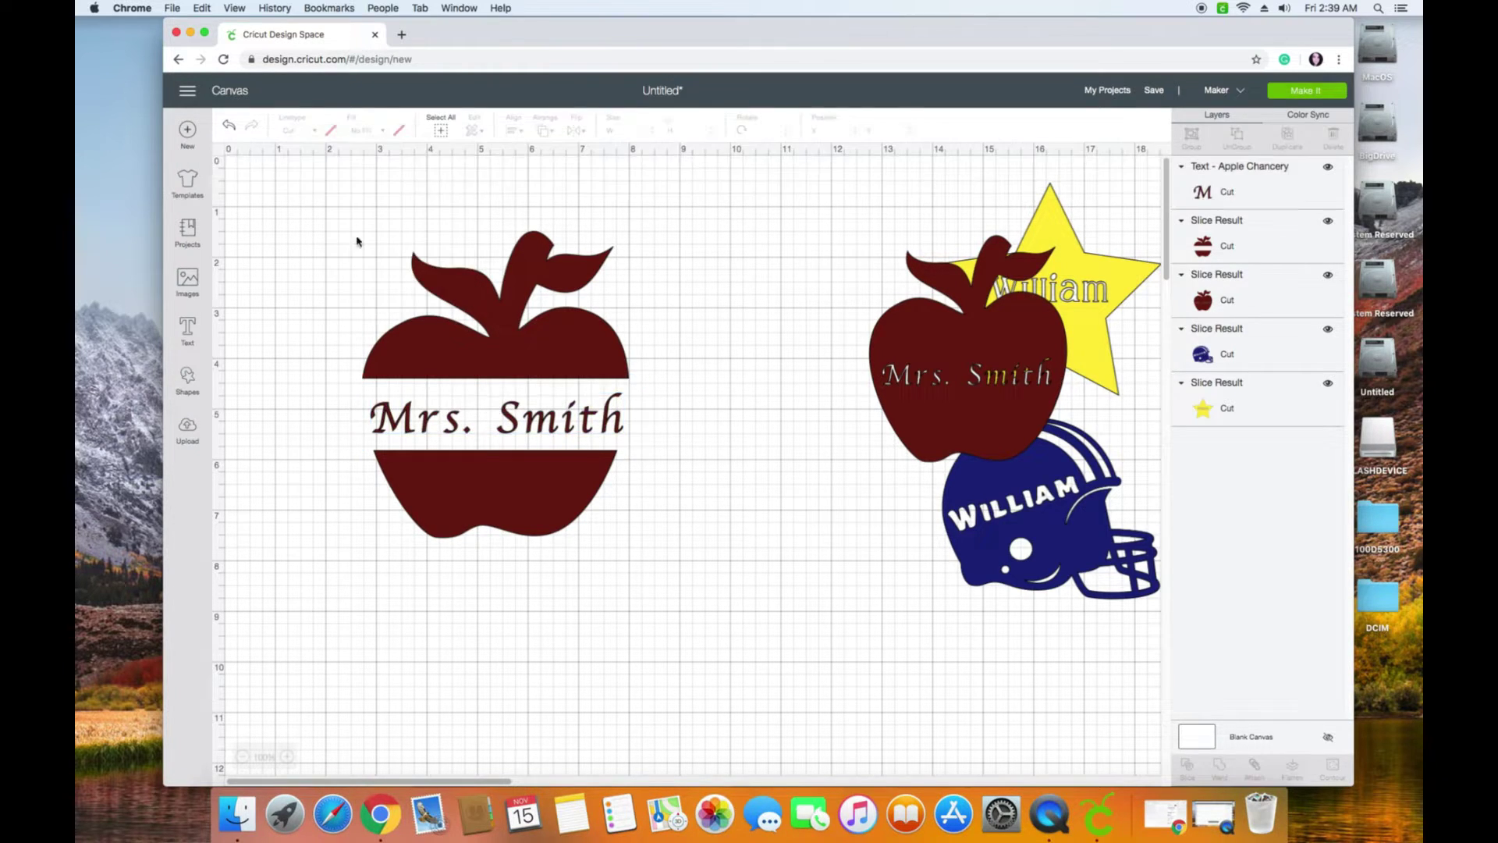
pyautogui.moveTo(343, 215); pyautogui.dragTo(684, 597)
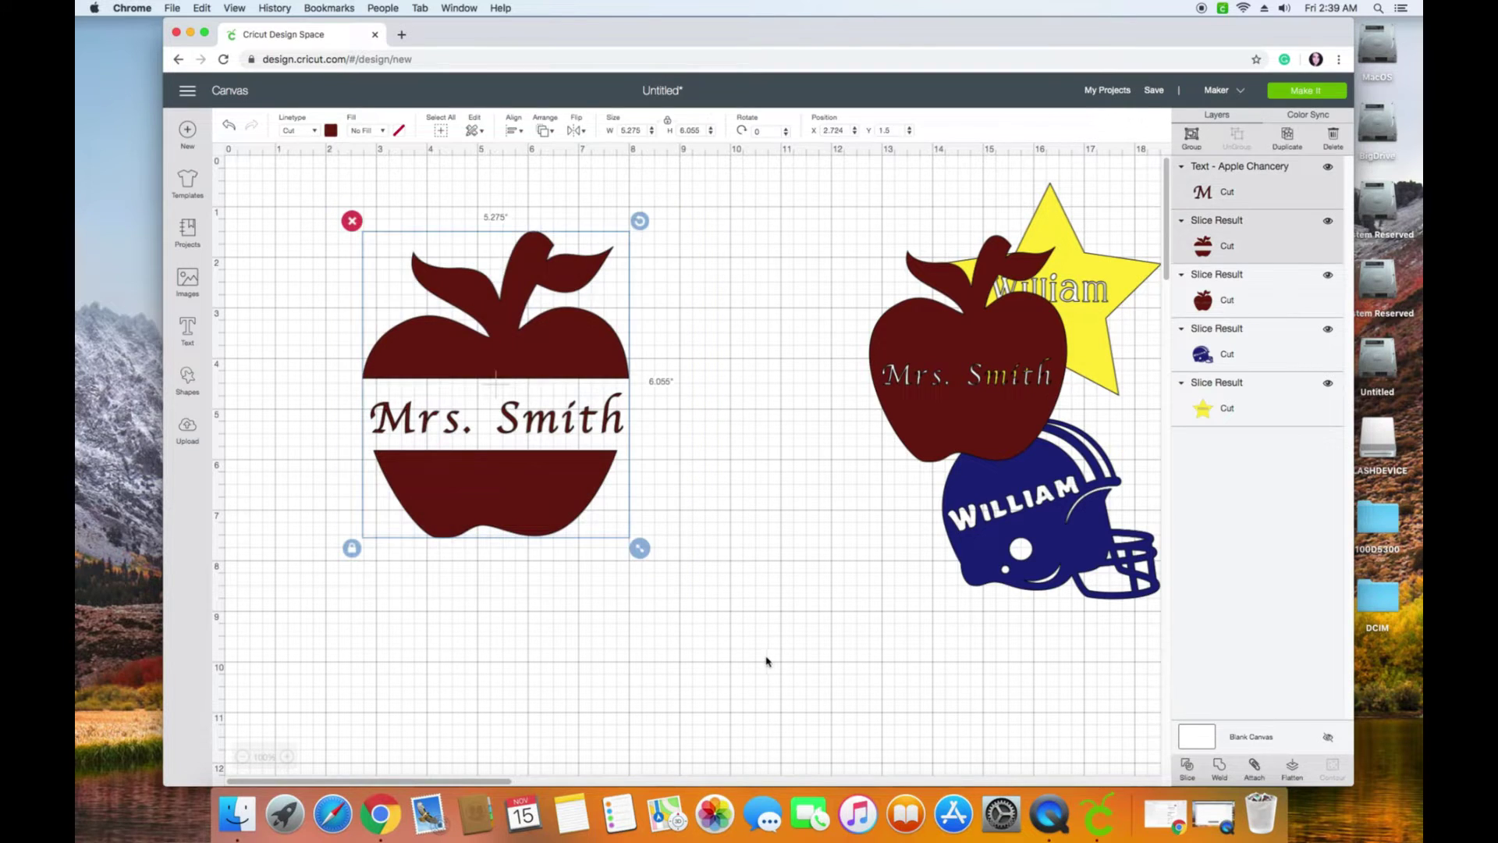
pyautogui.click(1220, 776)
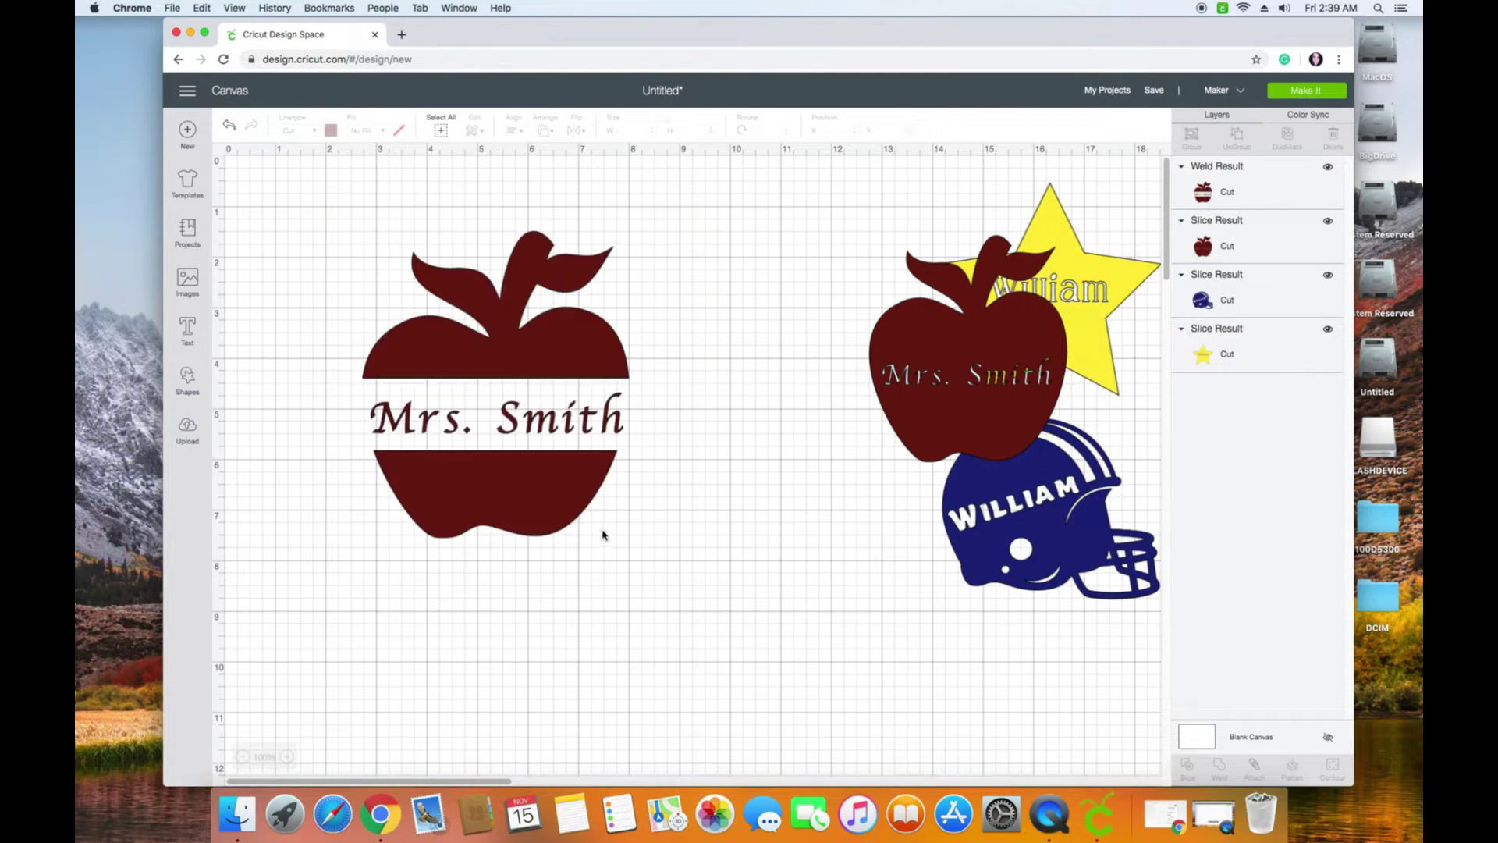
pyautogui.click(561, 475)
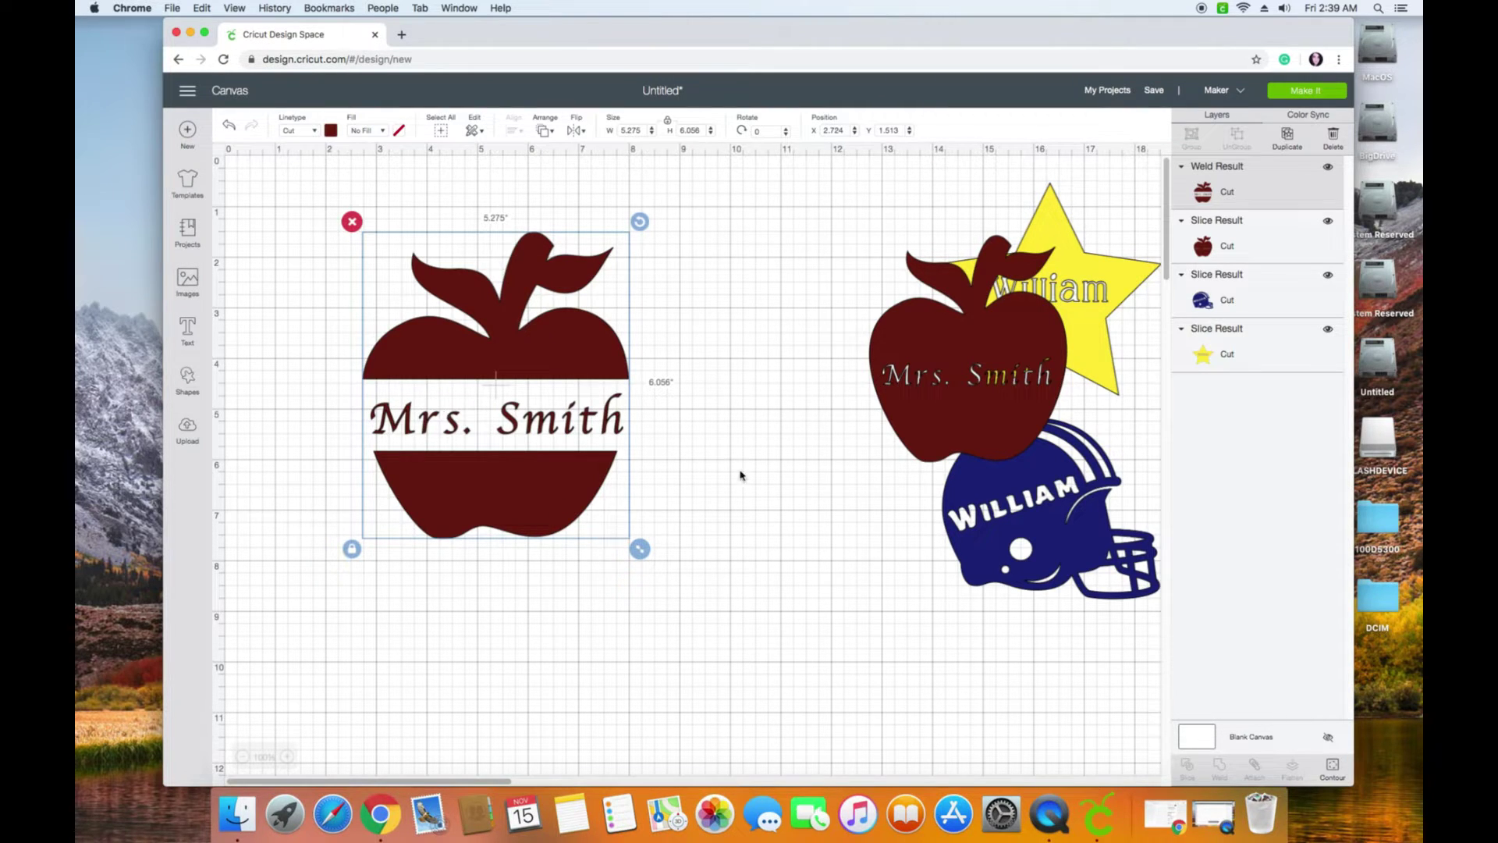
# Step: Rearrange the apples, ending with the welded Mrs. Smith apple over the star and helmet
pyautogui.moveTo(901, 390); pyautogui.dragTo(695, 428)
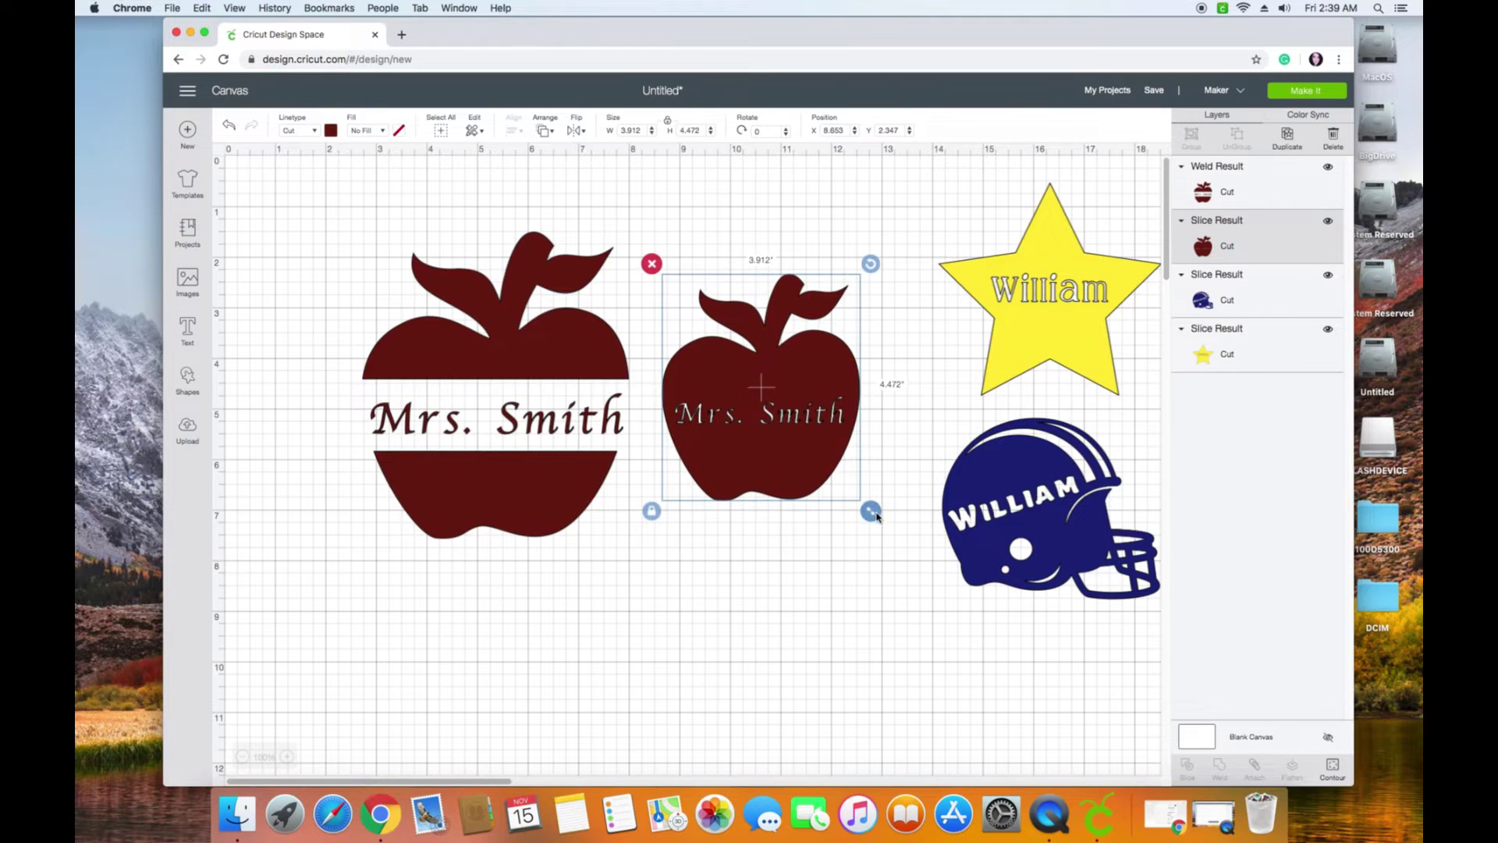
pyautogui.moveTo(875, 515); pyautogui.dragTo(937, 587)
pyautogui.moveTo(575, 490); pyautogui.dragTo(527, 481)
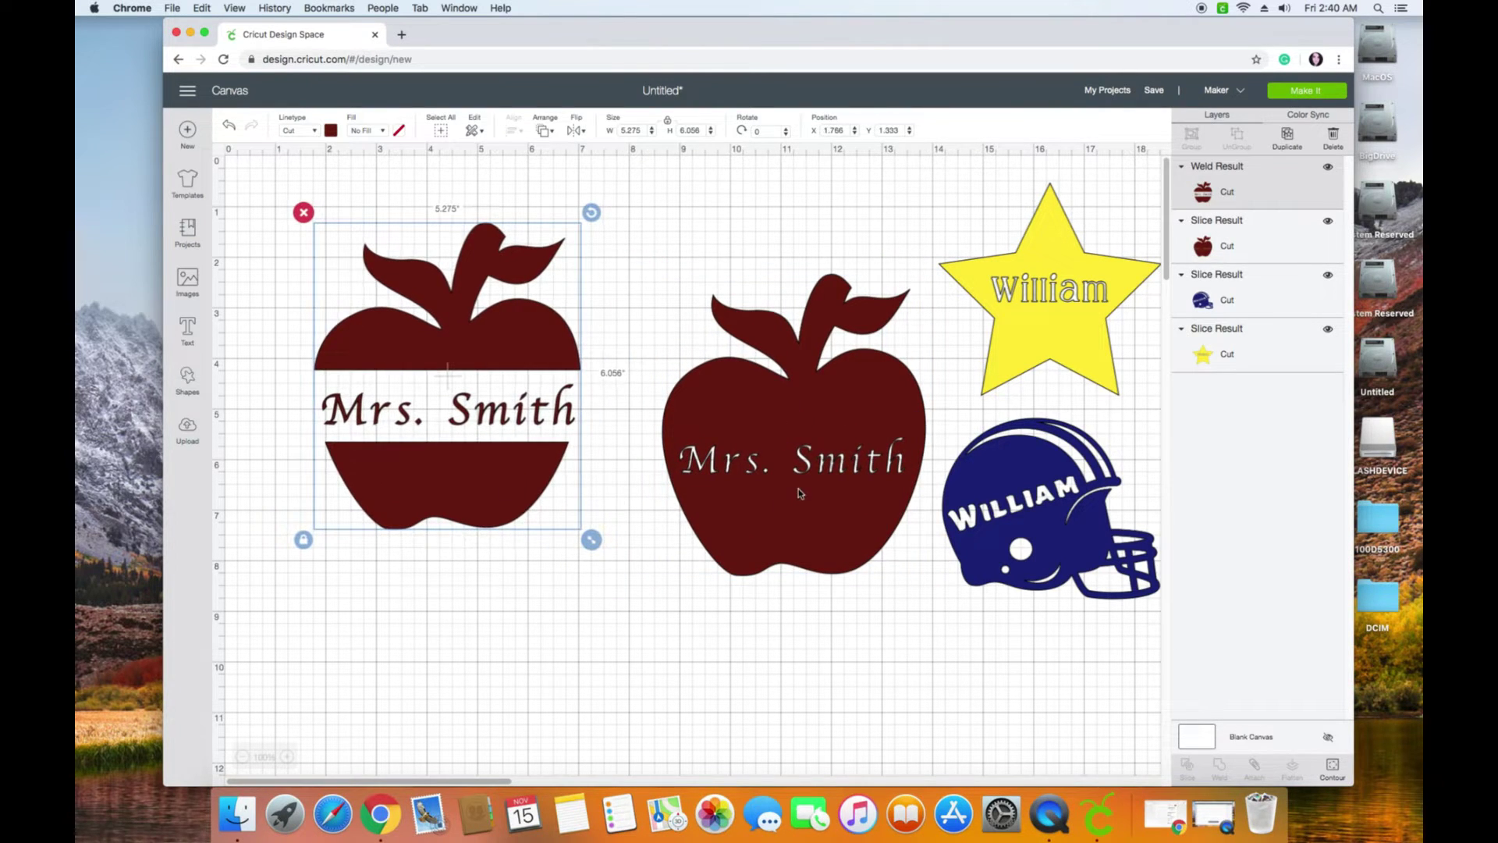
pyautogui.moveTo(800, 493); pyautogui.dragTo(739, 441)
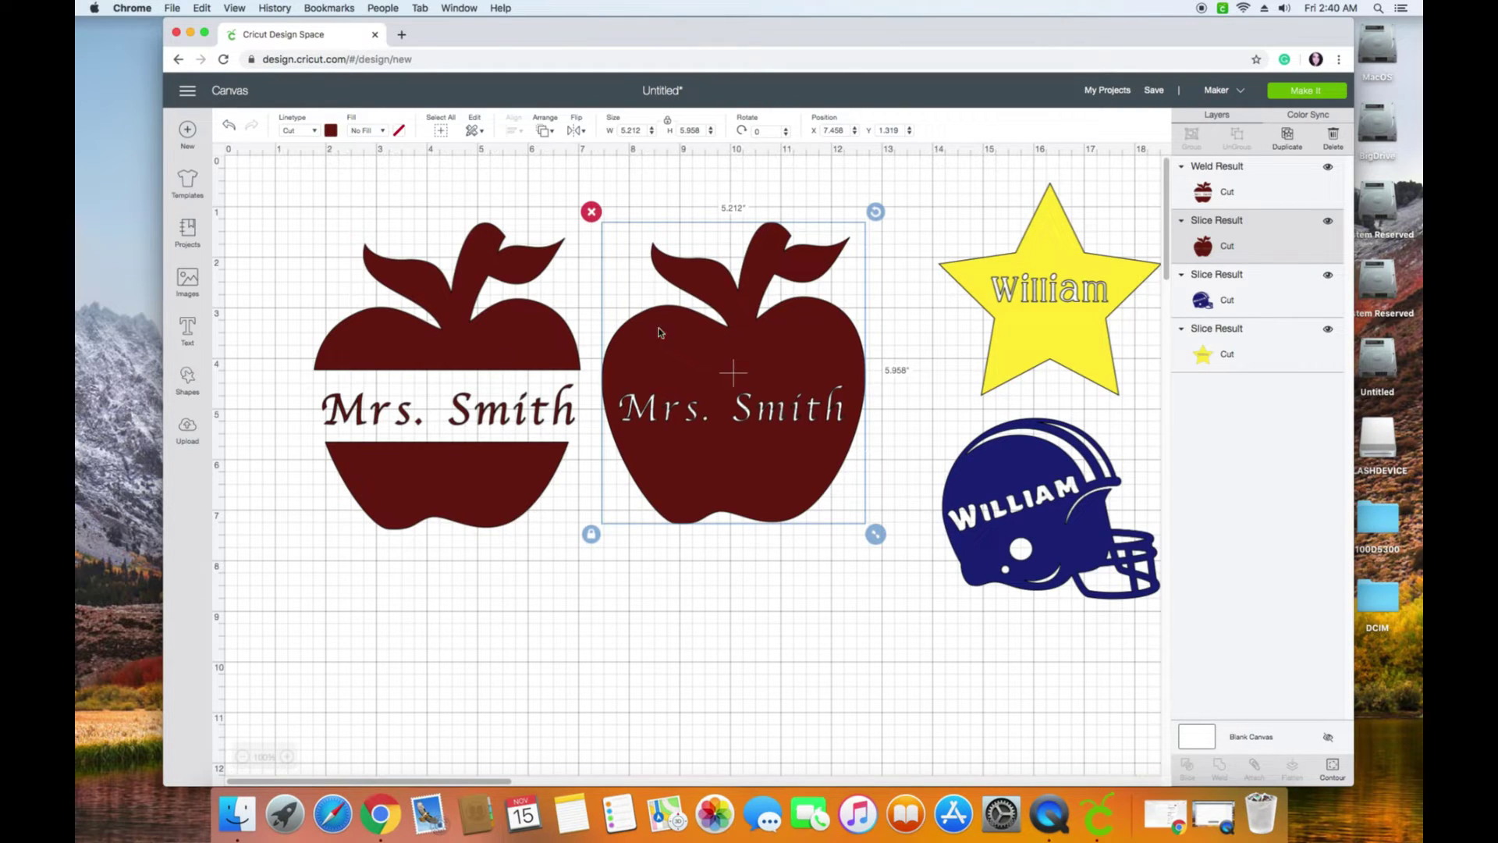
pyautogui.moveTo(746, 381); pyautogui.dragTo(1017, 397)
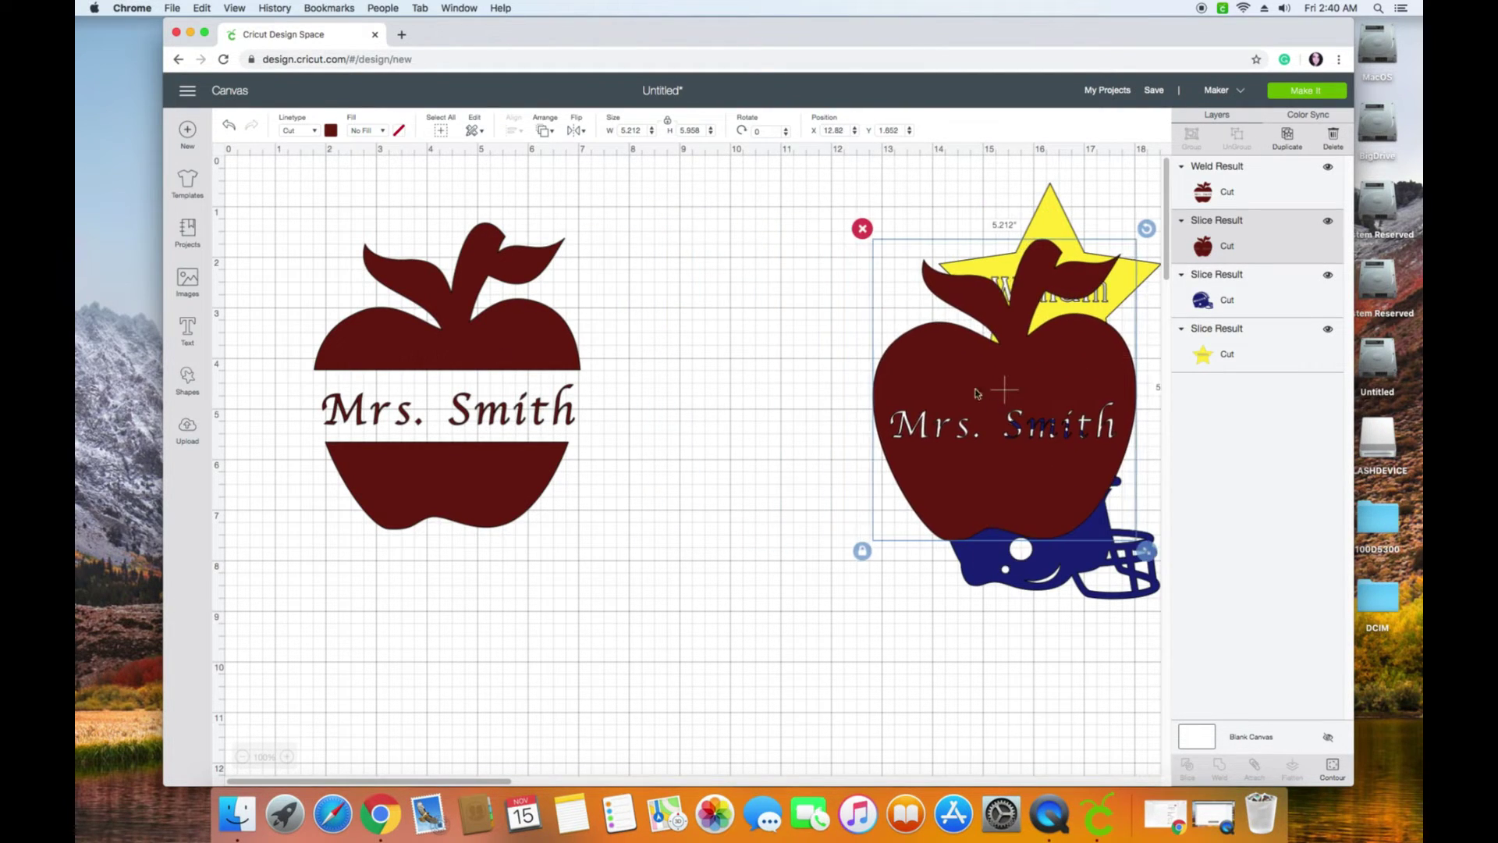
pyautogui.moveTo(468, 336); pyautogui.dragTo(806, 511)
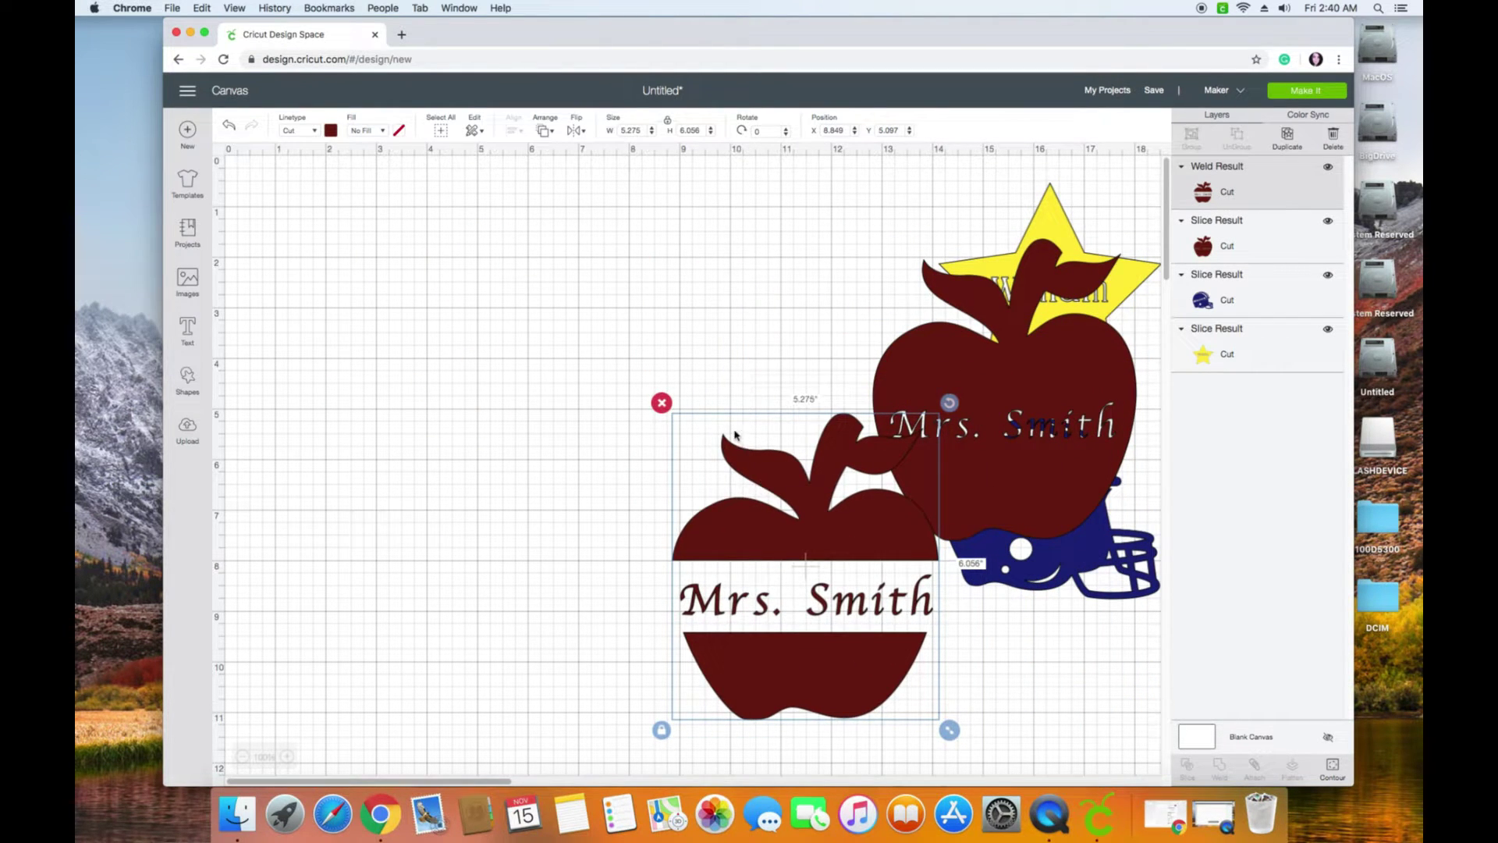
pyautogui.moveTo(734, 435); pyautogui.dragTo(962, 459)
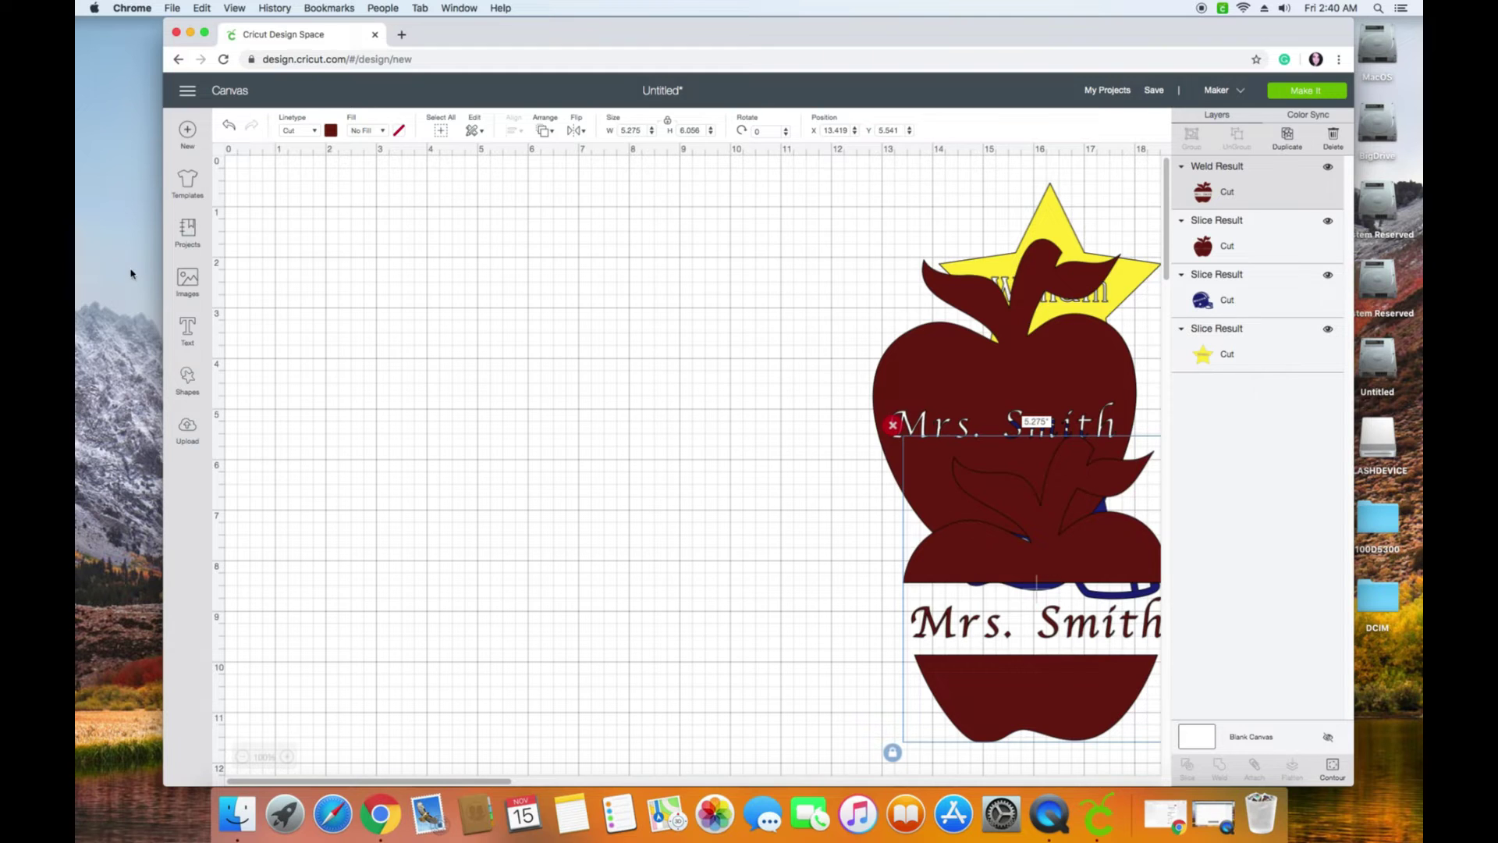
# Step: Search the image library for 'monogram' instead of 'apple'
pyautogui.click(187, 278)
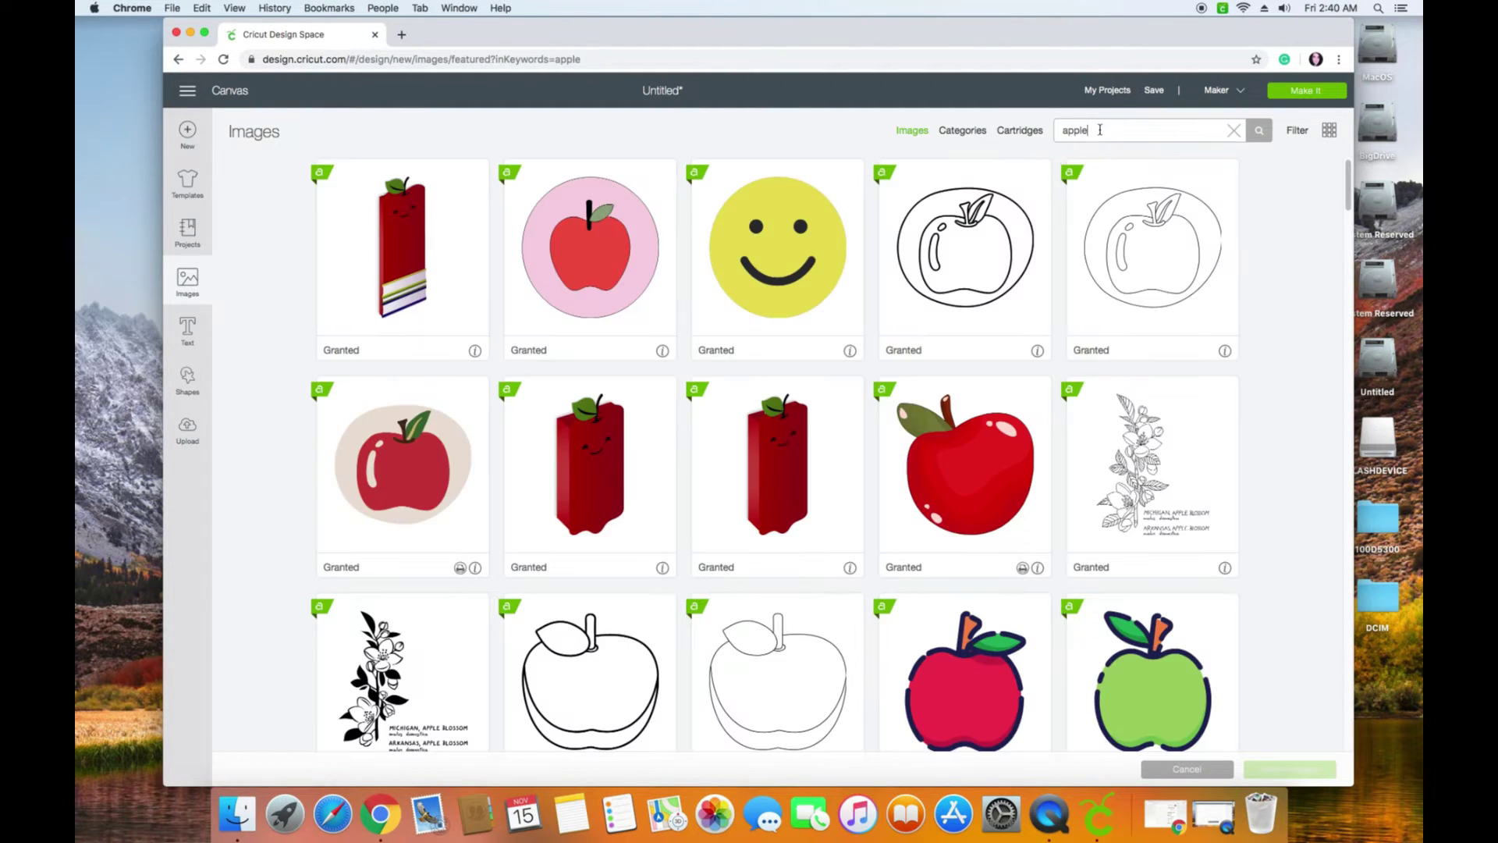
pyautogui.moveTo(1101, 130); pyautogui.dragTo(1057, 129)
pyautogui.press('BackSpace')
pyautogui.write('monogram')
pyautogui.press('Return')
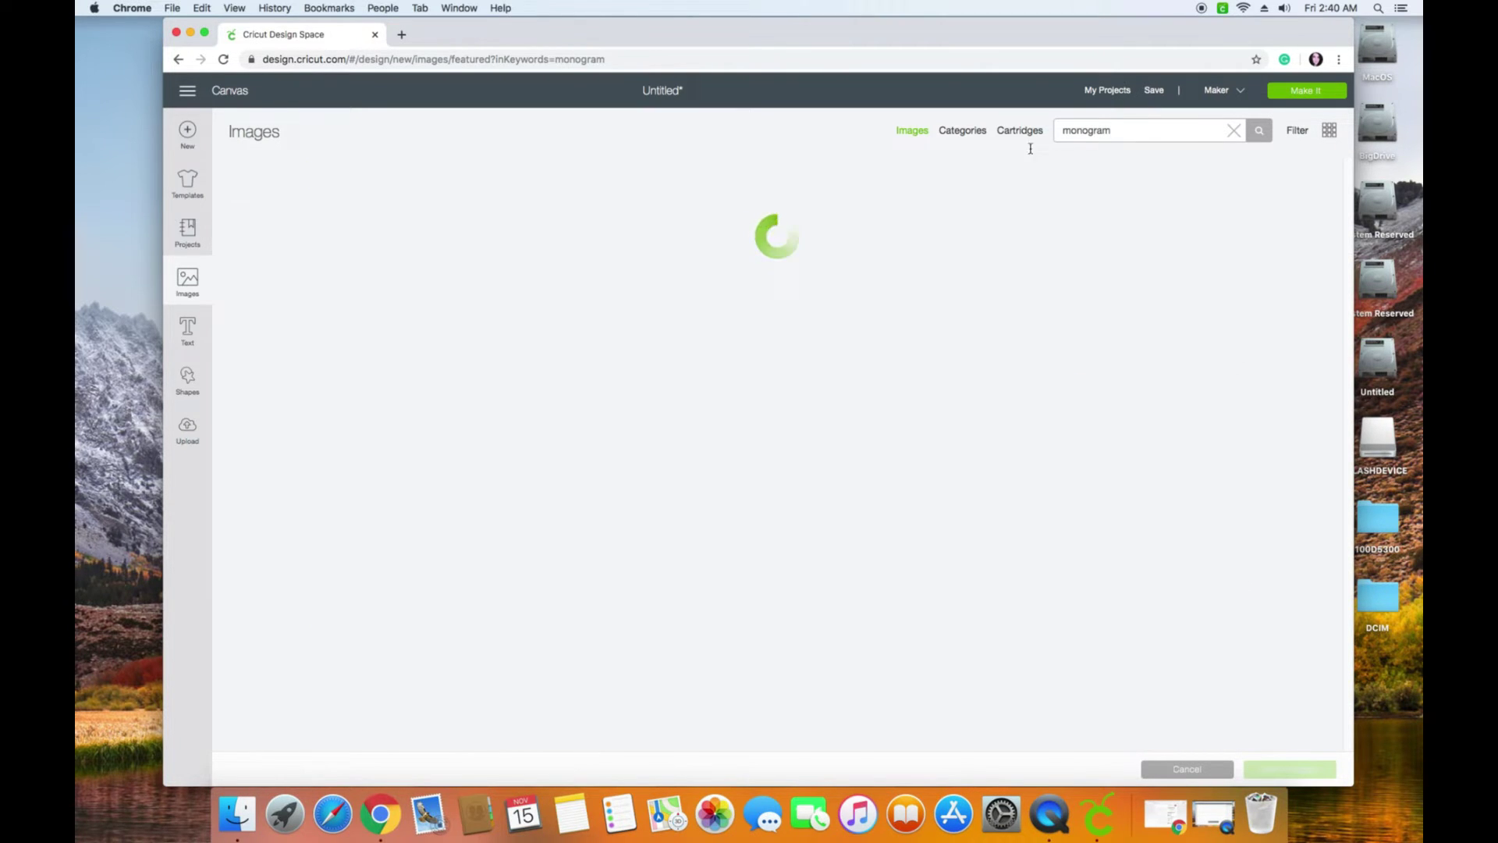
# Step: Scroll through the monogram results and choose the navy swirl serif M
pyautogui.scroll(-15, 651, 312)
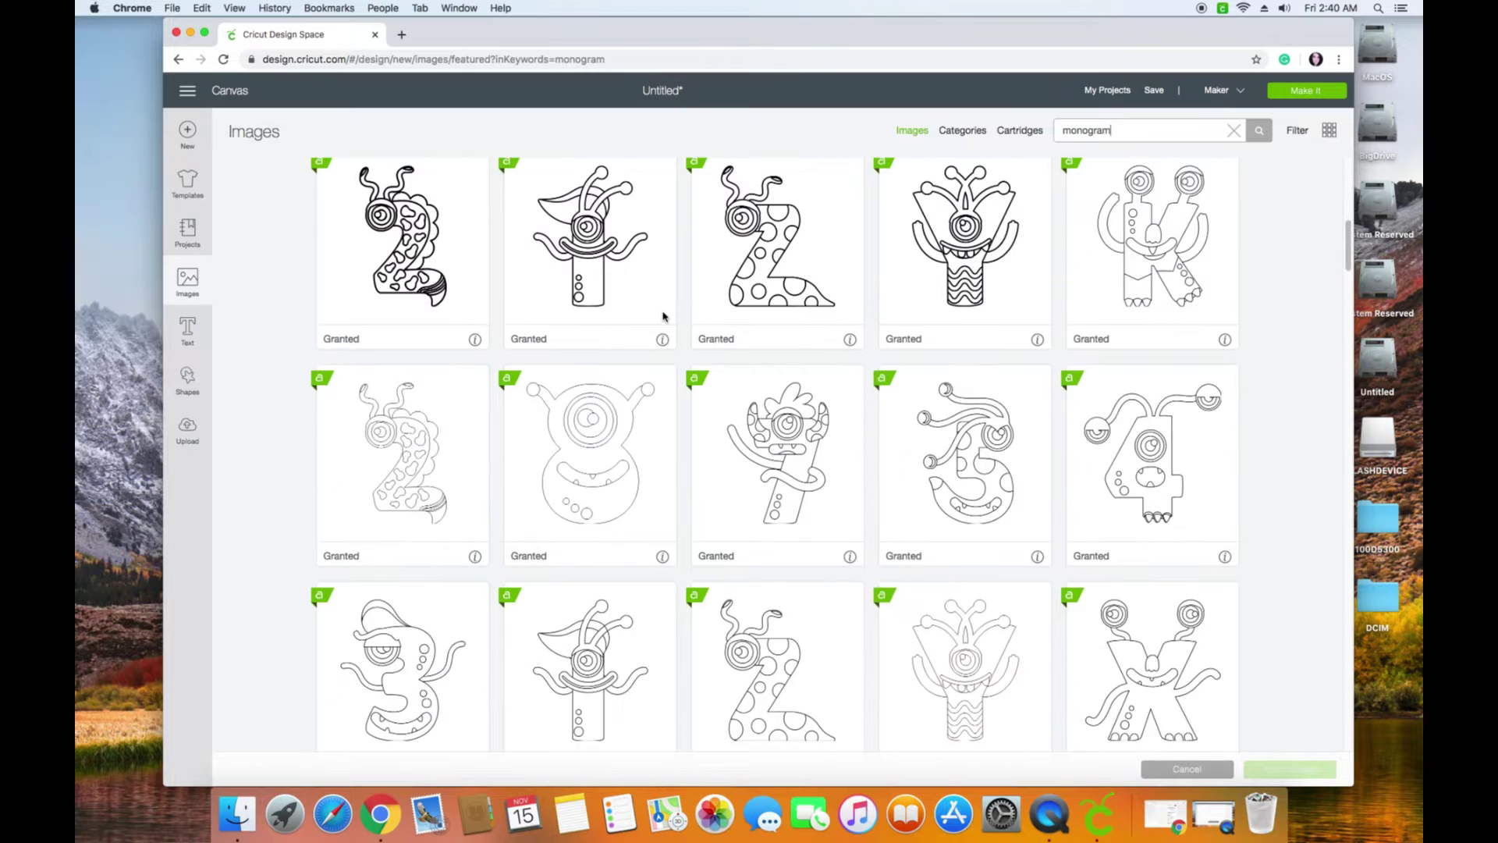
pyautogui.scroll(-15, 655, 319)
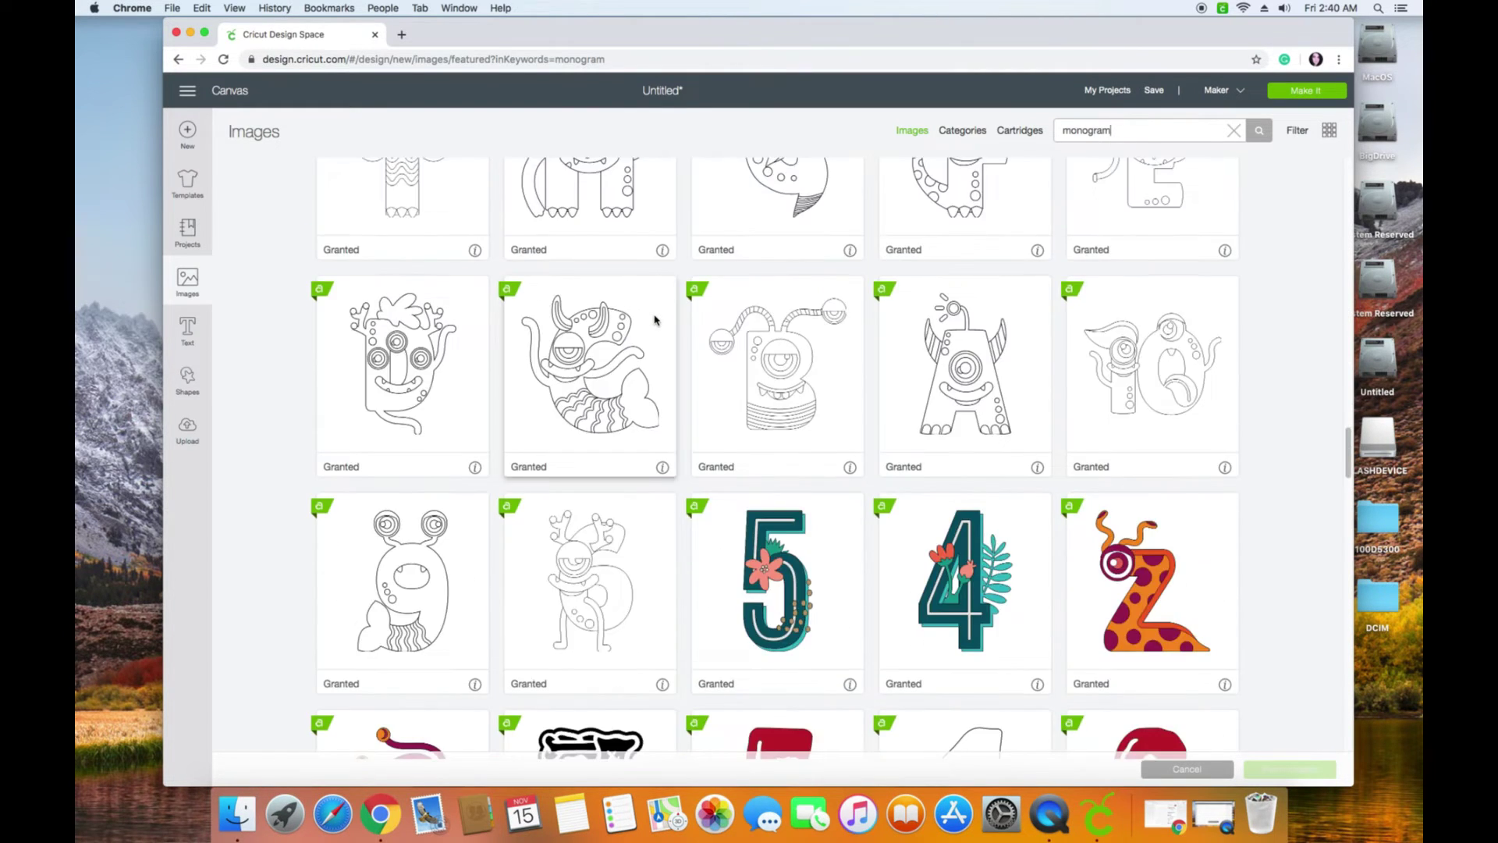
pyautogui.scroll(-15, 656, 320)
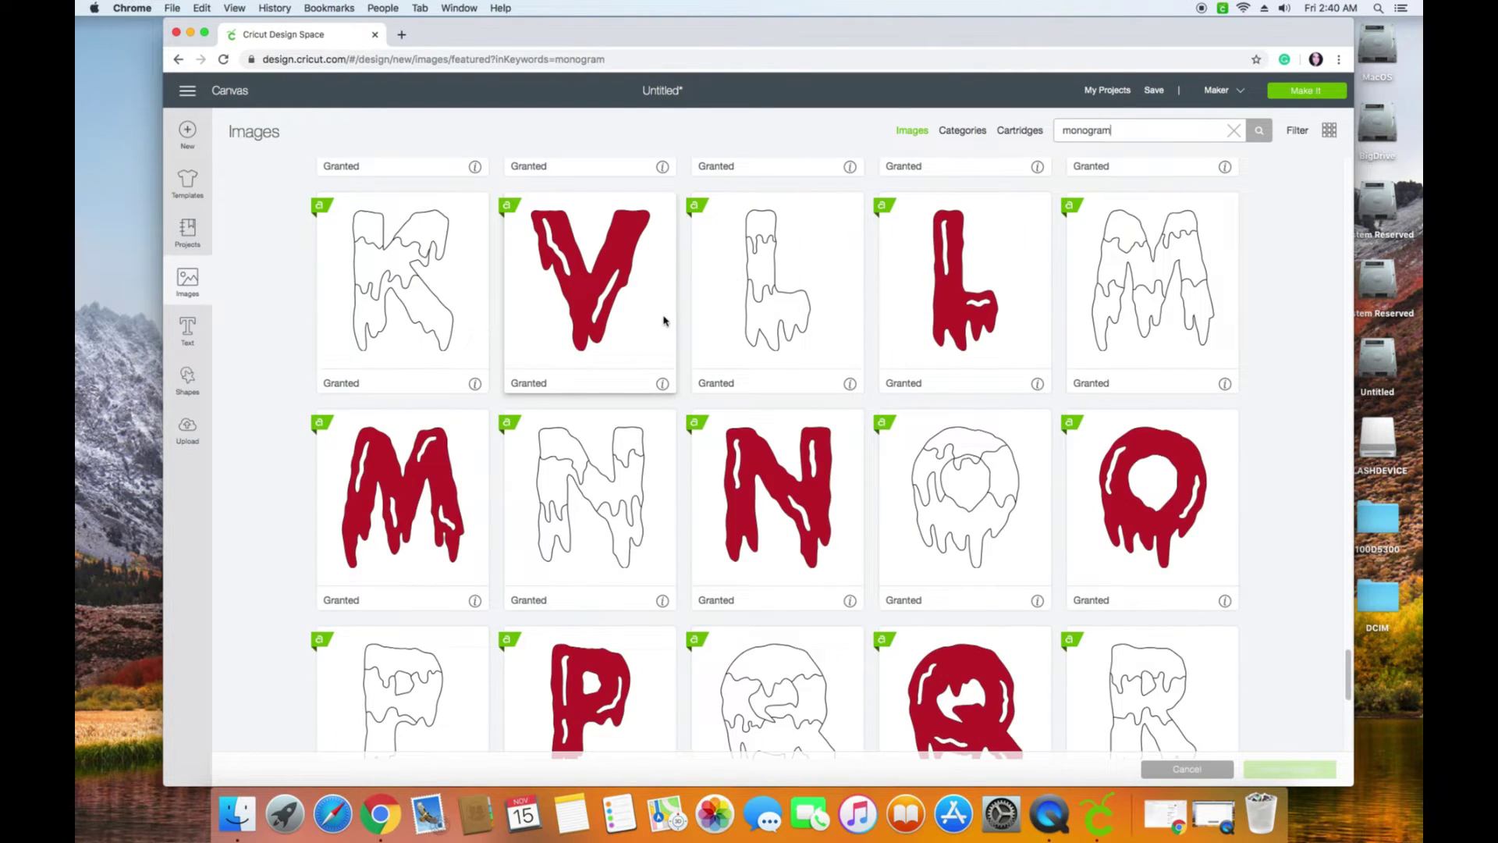
pyautogui.scroll(-15, 819, 363)
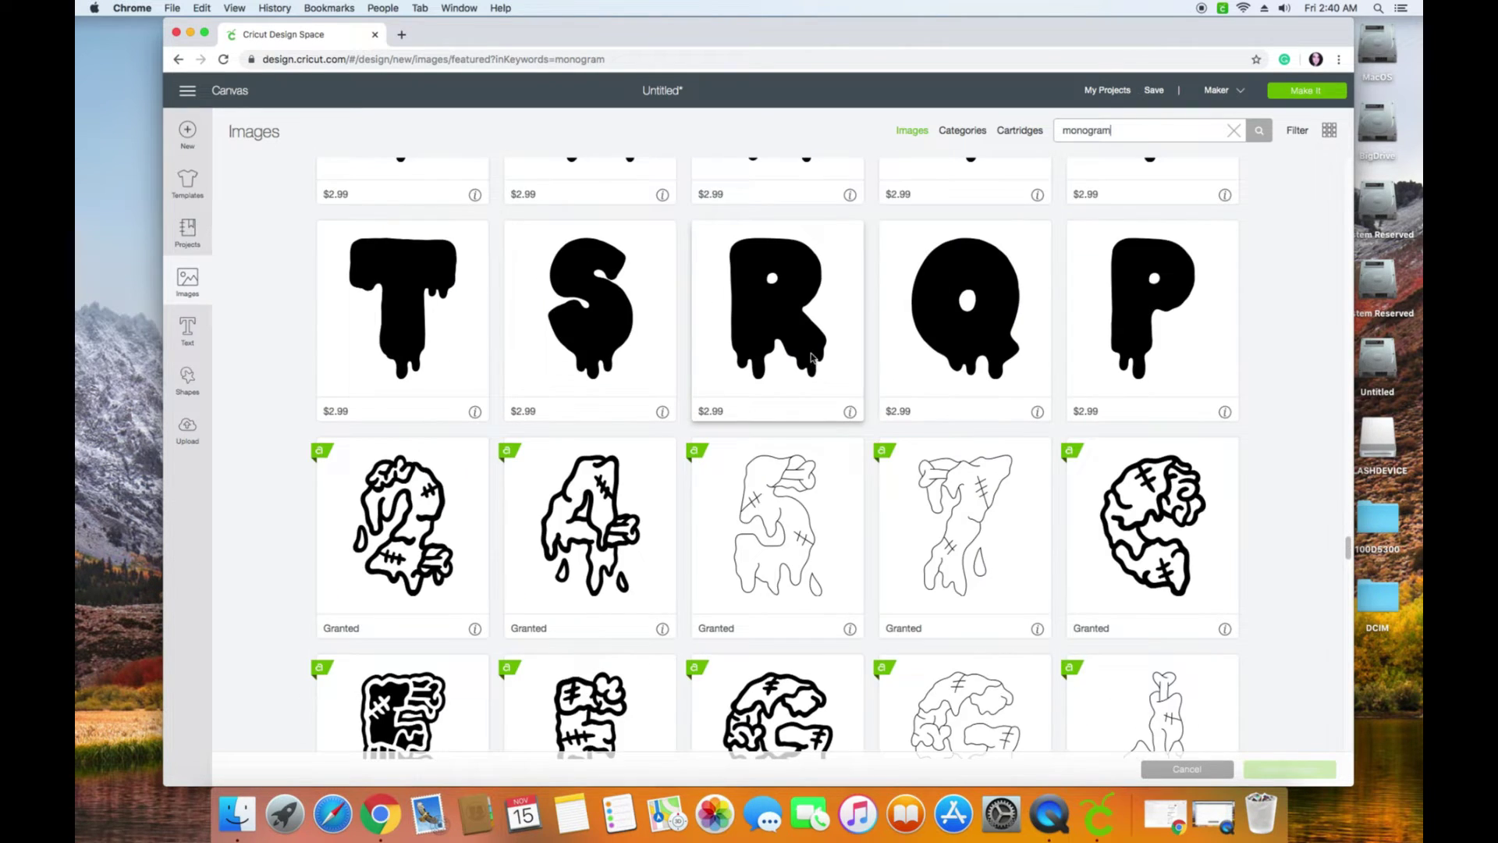
pyautogui.scroll(-12, 782, 360)
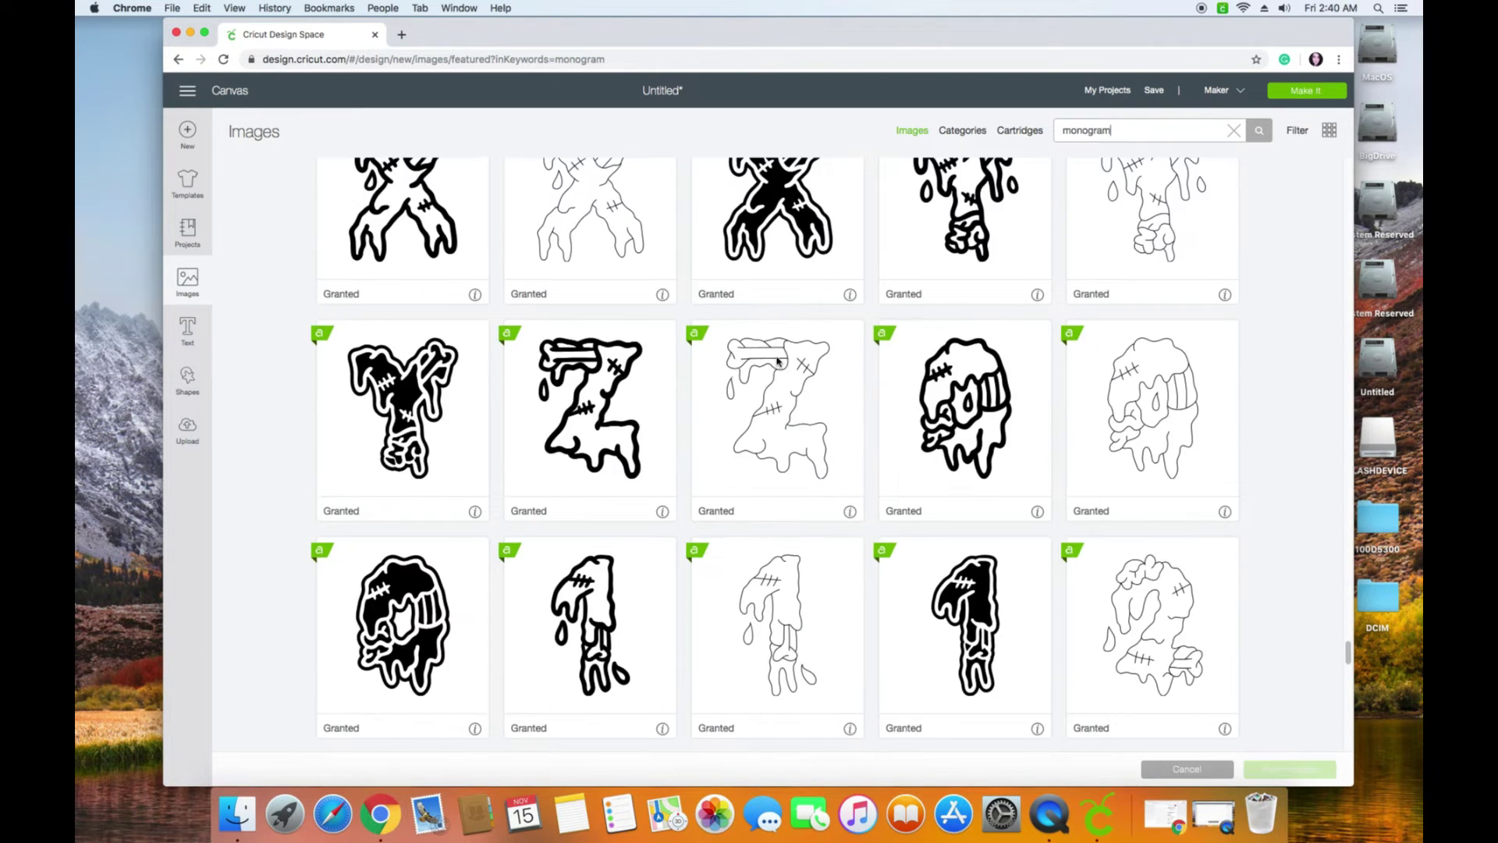
pyautogui.scroll(-5, 757, 355)
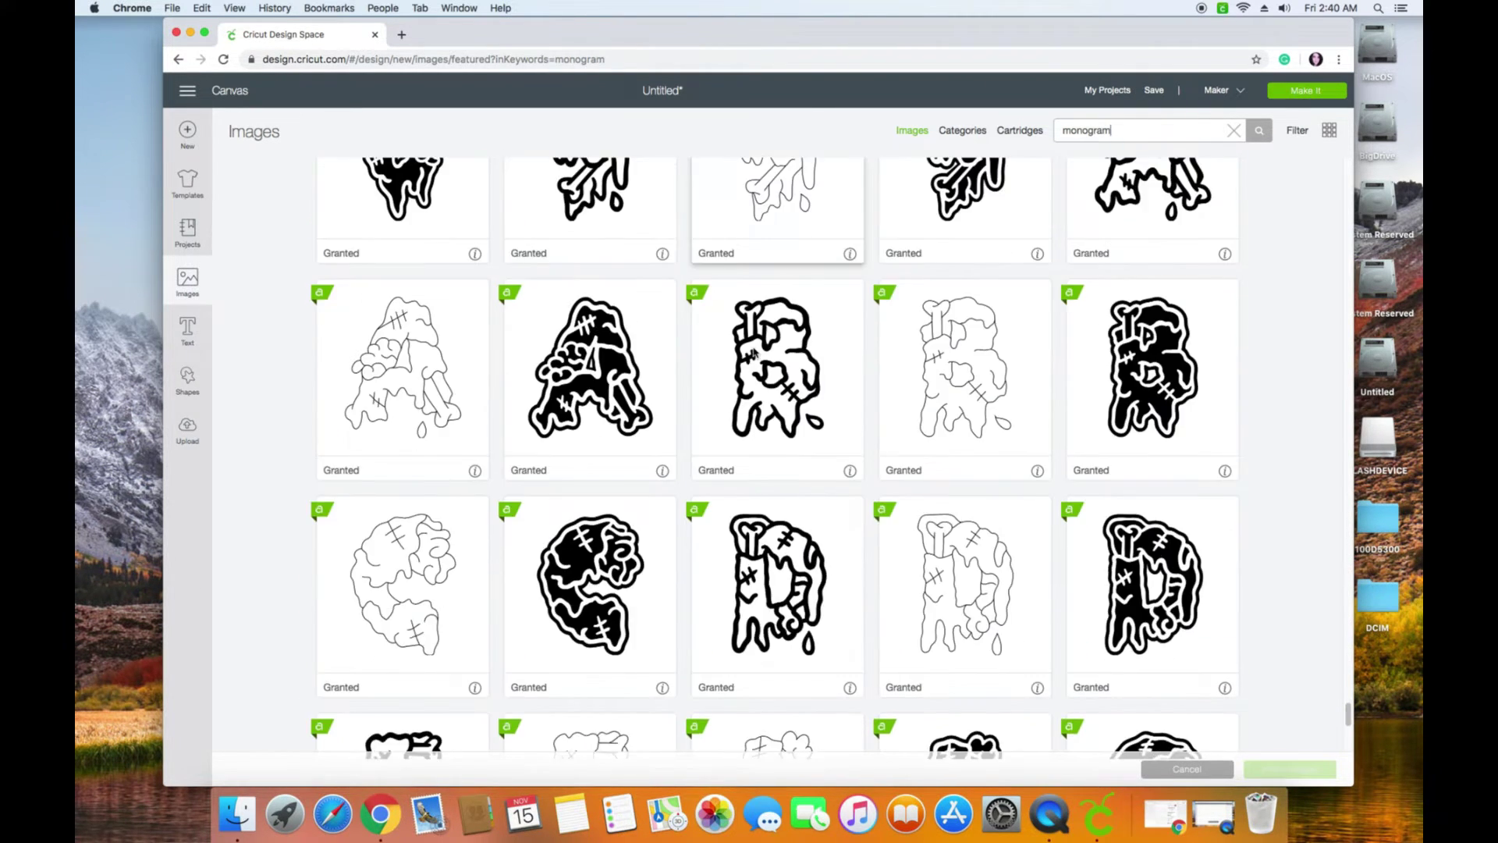
pyautogui.scroll(-8, 751, 354)
pyautogui.scroll(-5, 929, 433)
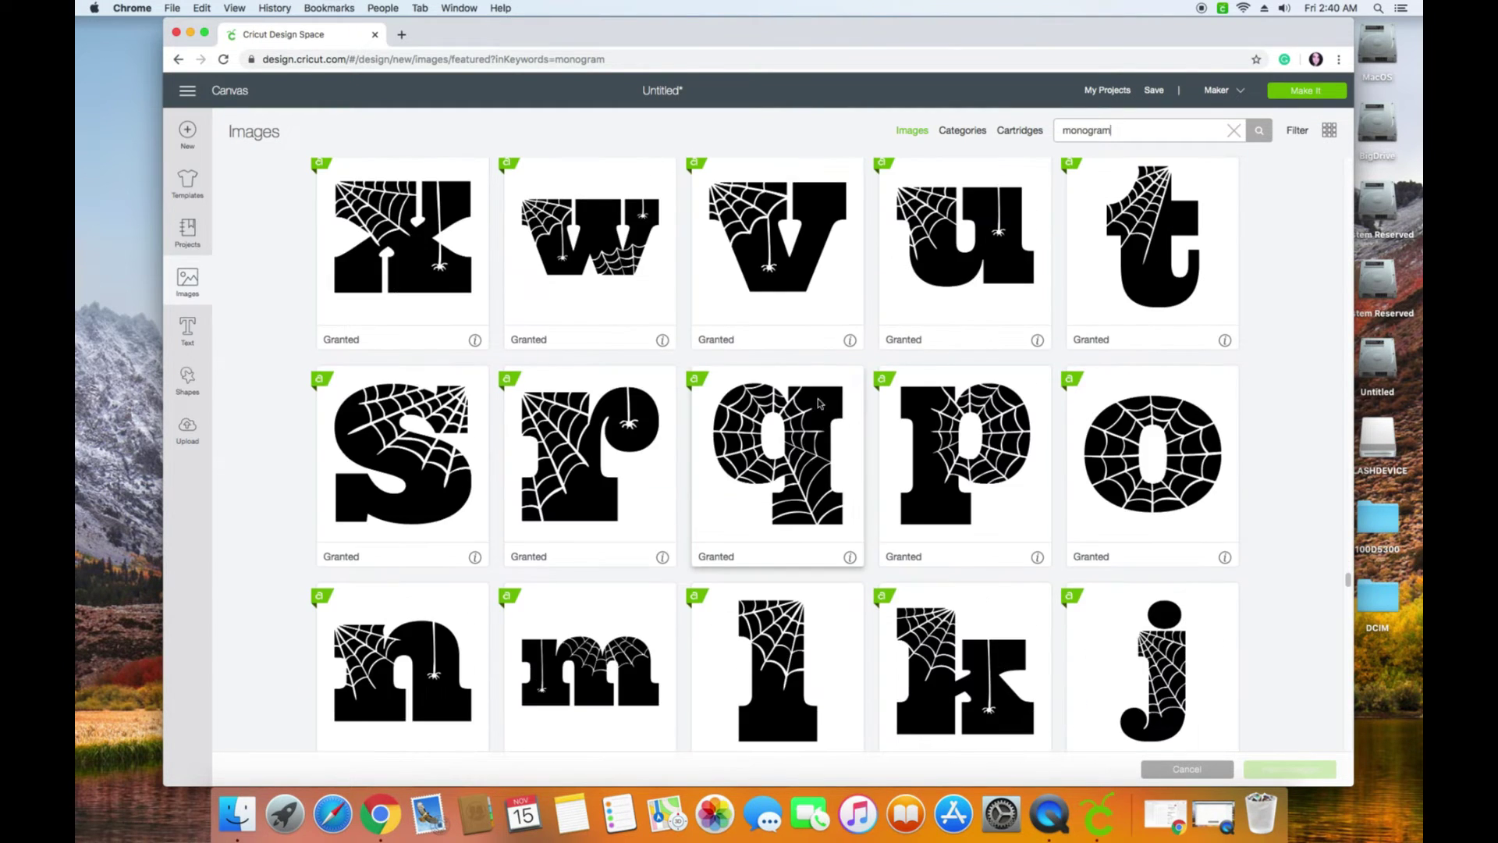
pyautogui.scroll(-20, 819, 404)
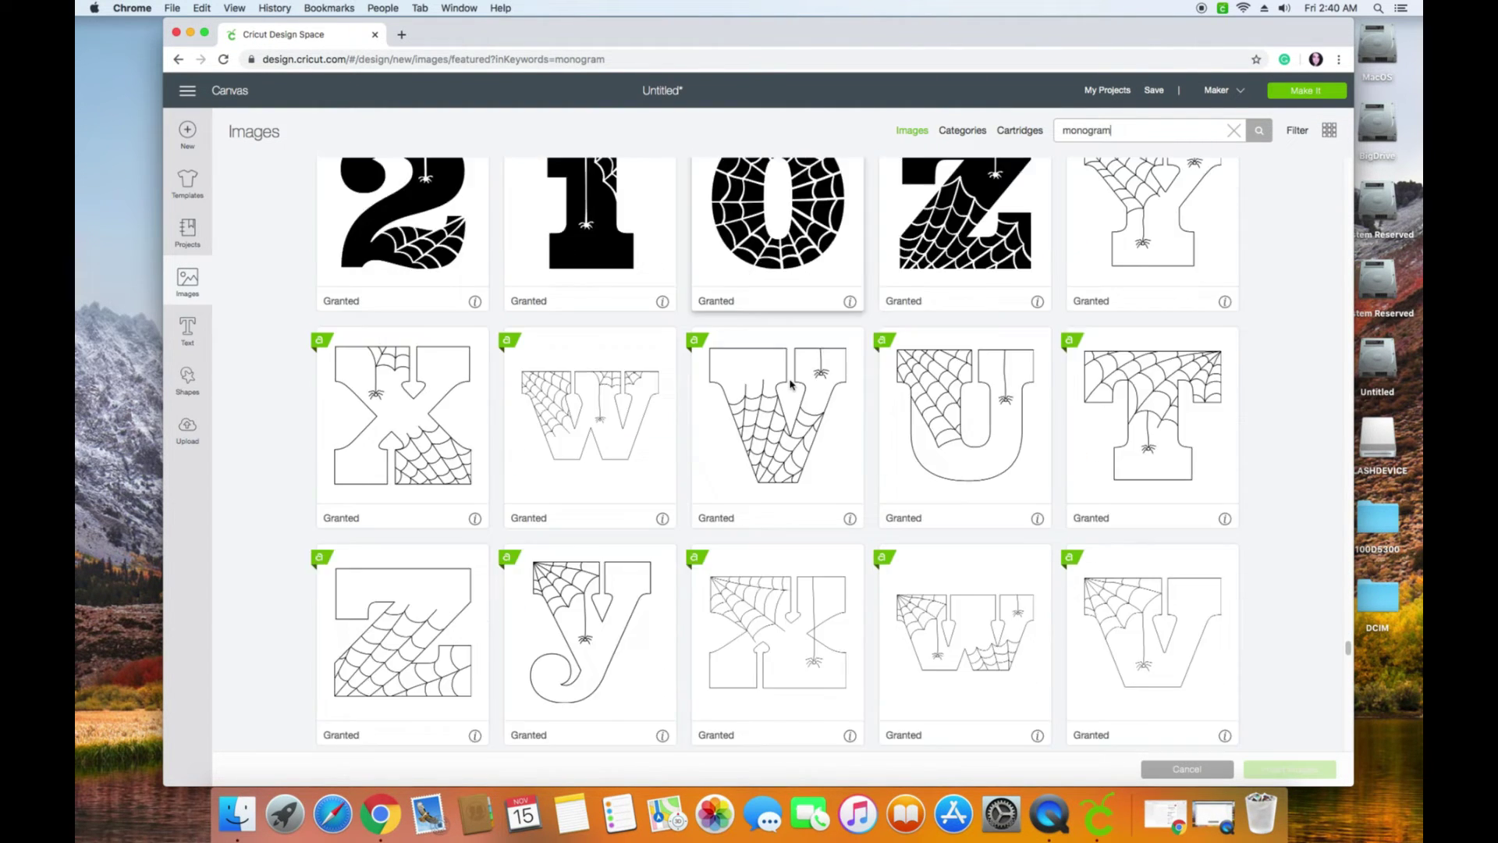
pyautogui.scroll(-20, 795, 378)
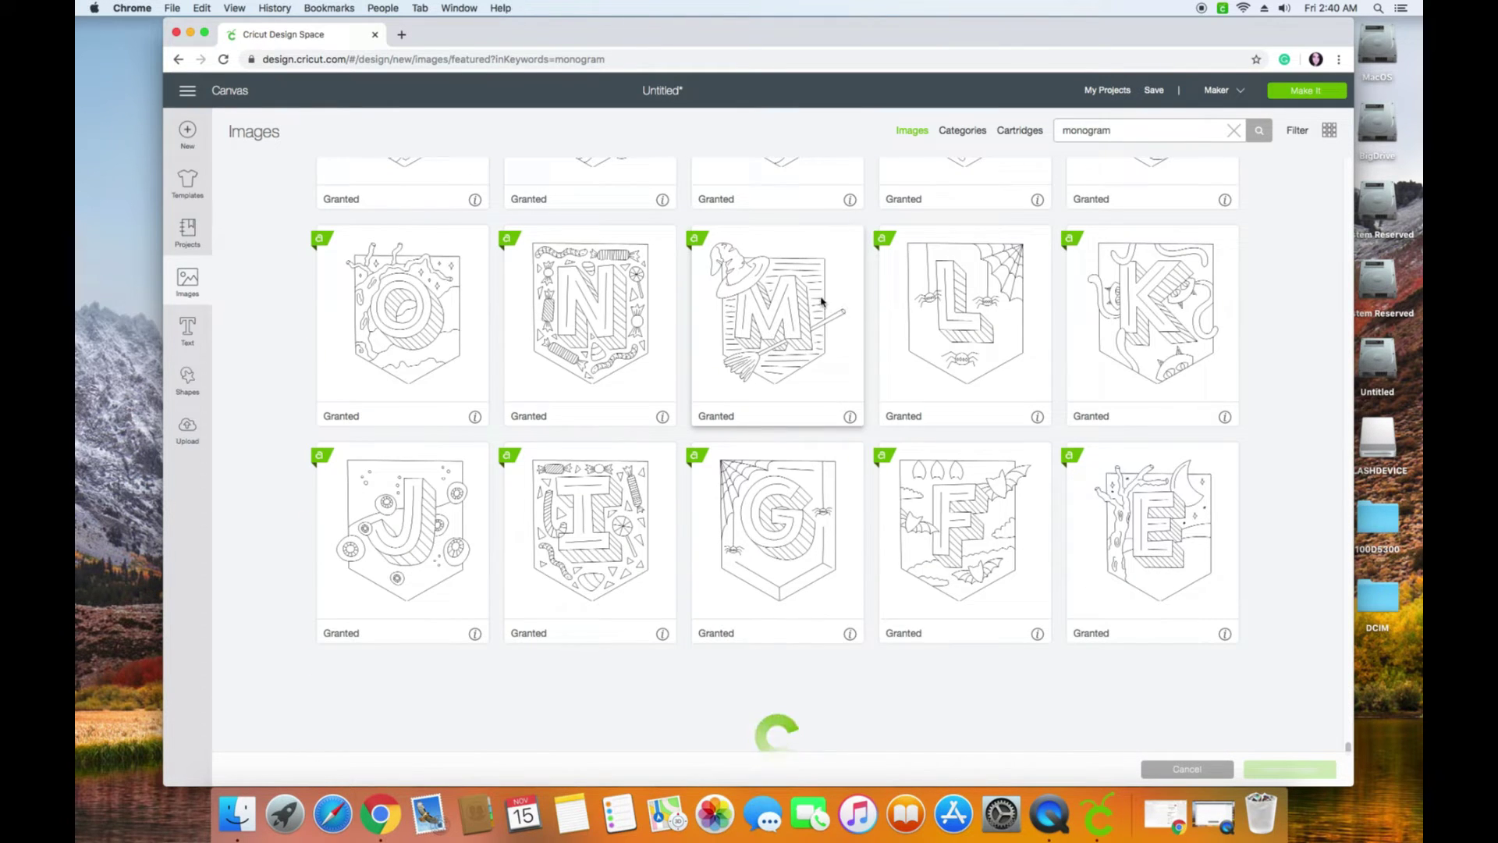
pyautogui.scroll(-15, 811, 328)
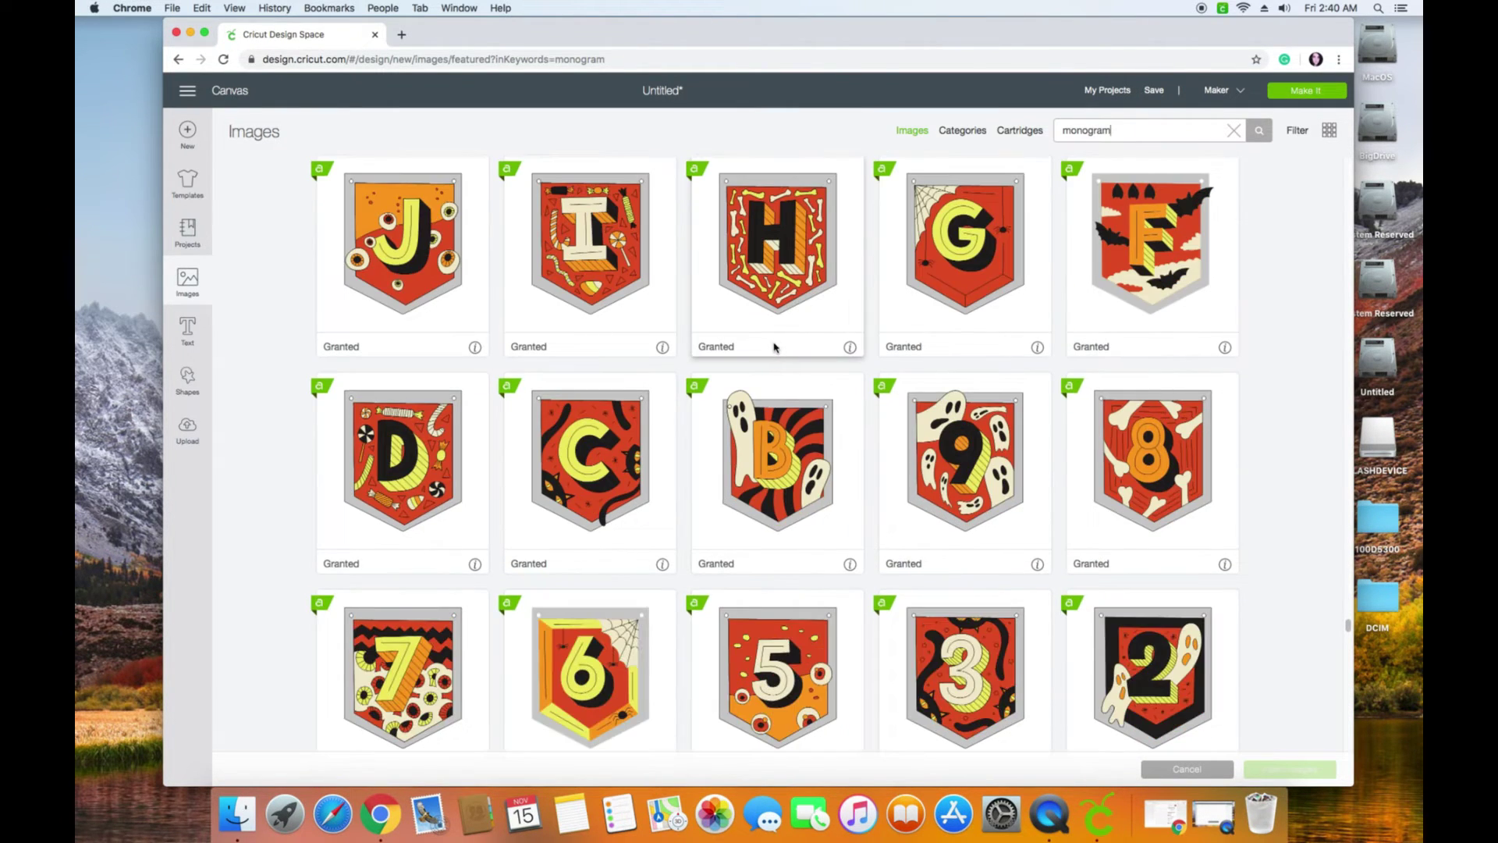
pyautogui.scroll(-15, 774, 346)
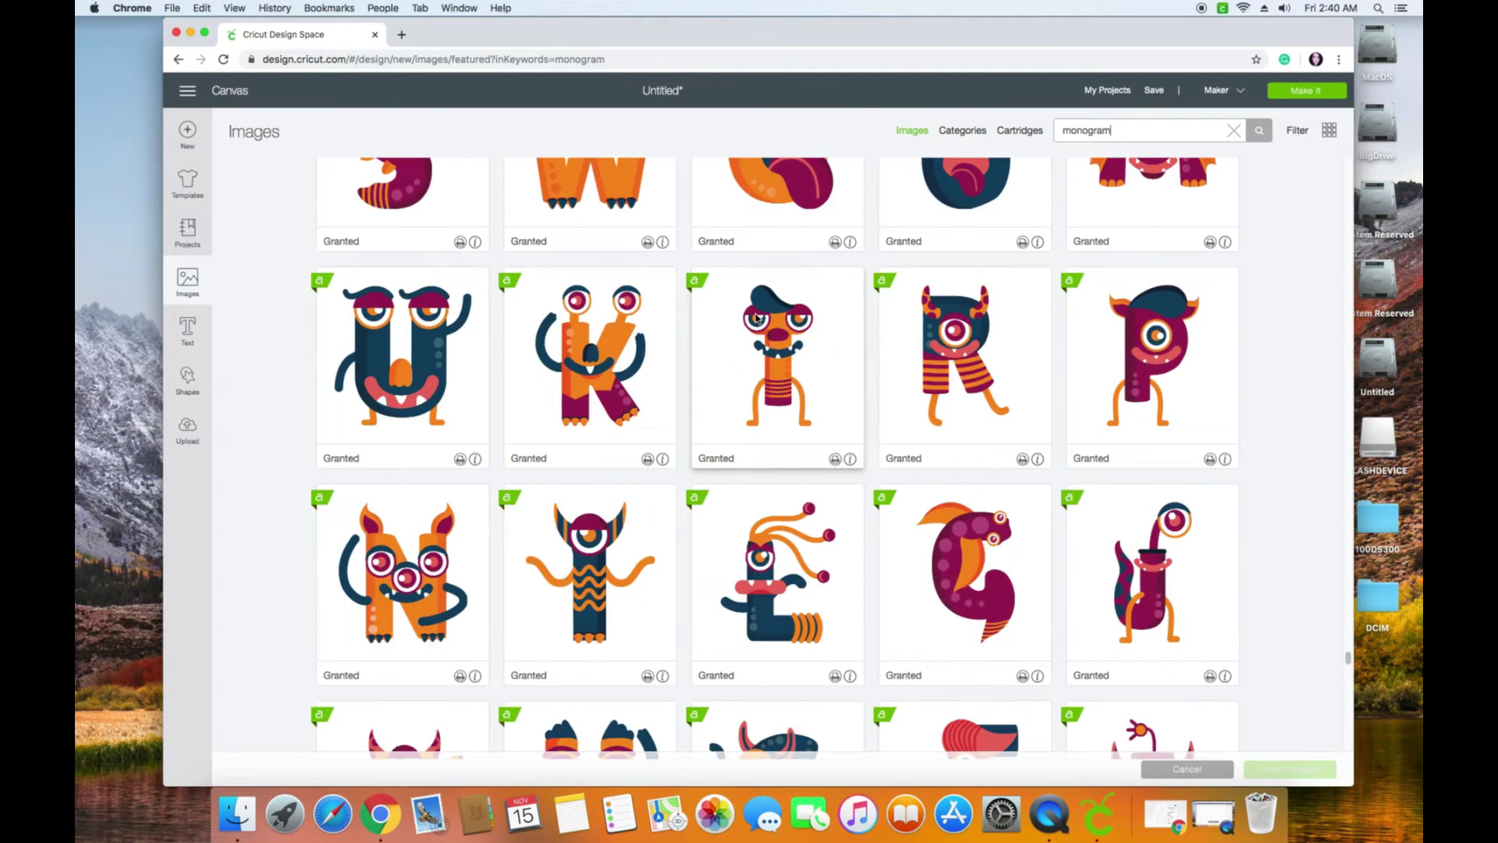
pyautogui.scroll(-20, 757, 316)
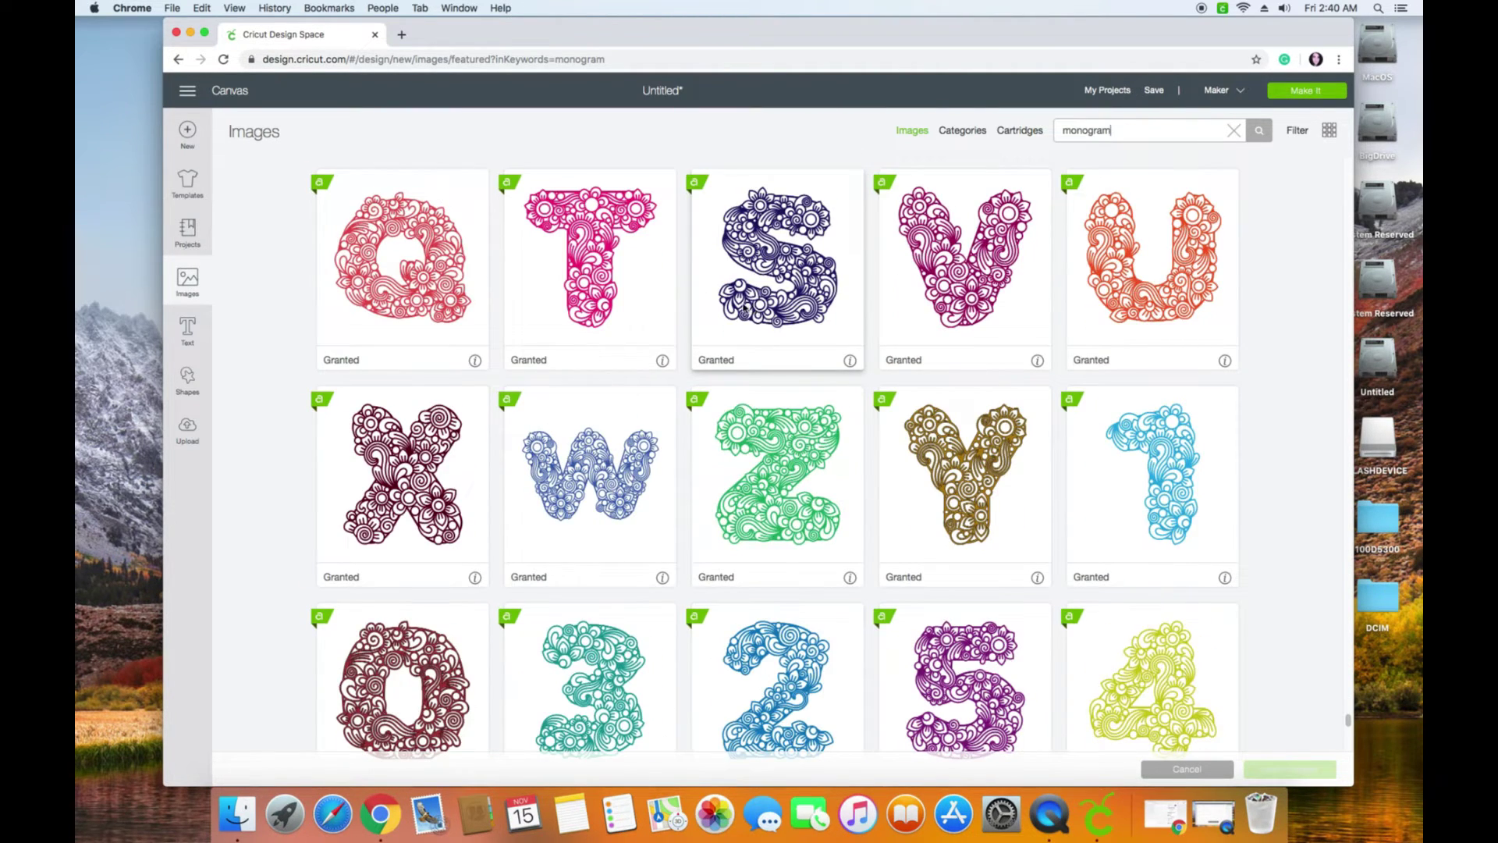
pyautogui.scroll(-15, 745, 309)
pyautogui.scroll(-6, 719, 325)
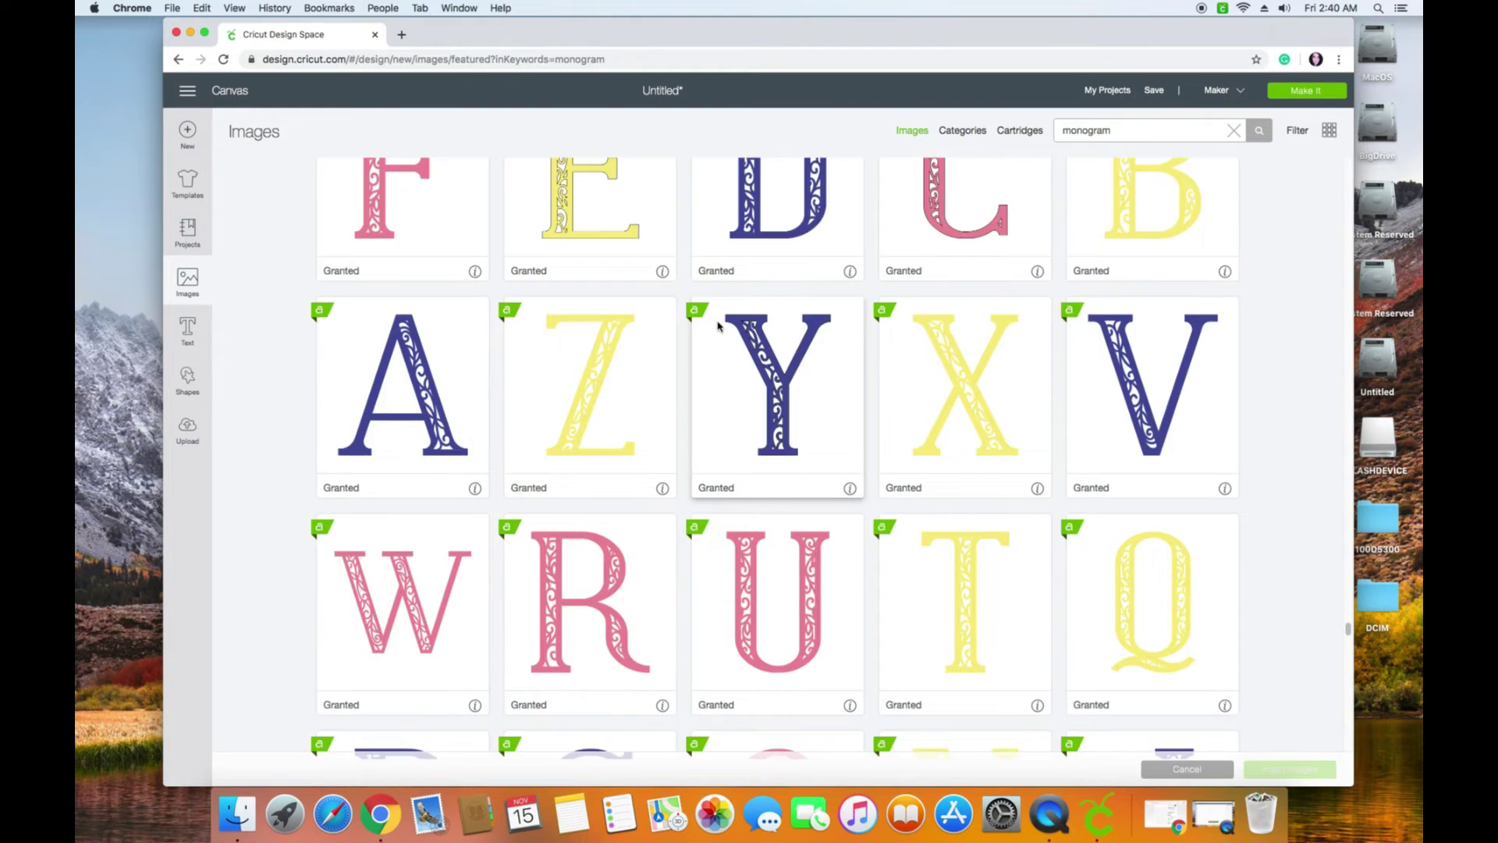
pyautogui.scroll(-3, 551, 507)
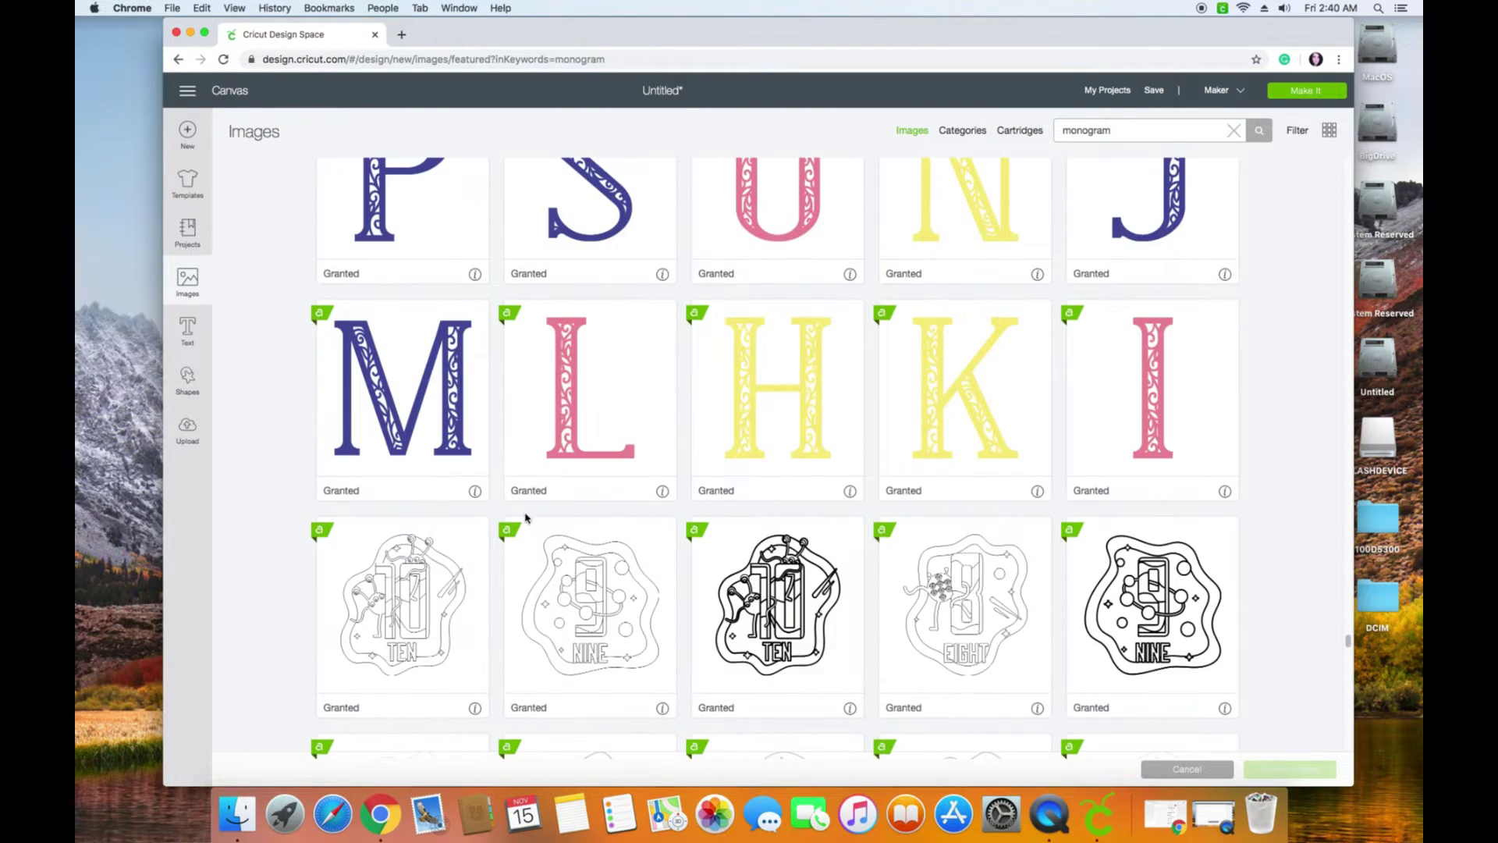
pyautogui.click(436, 386)
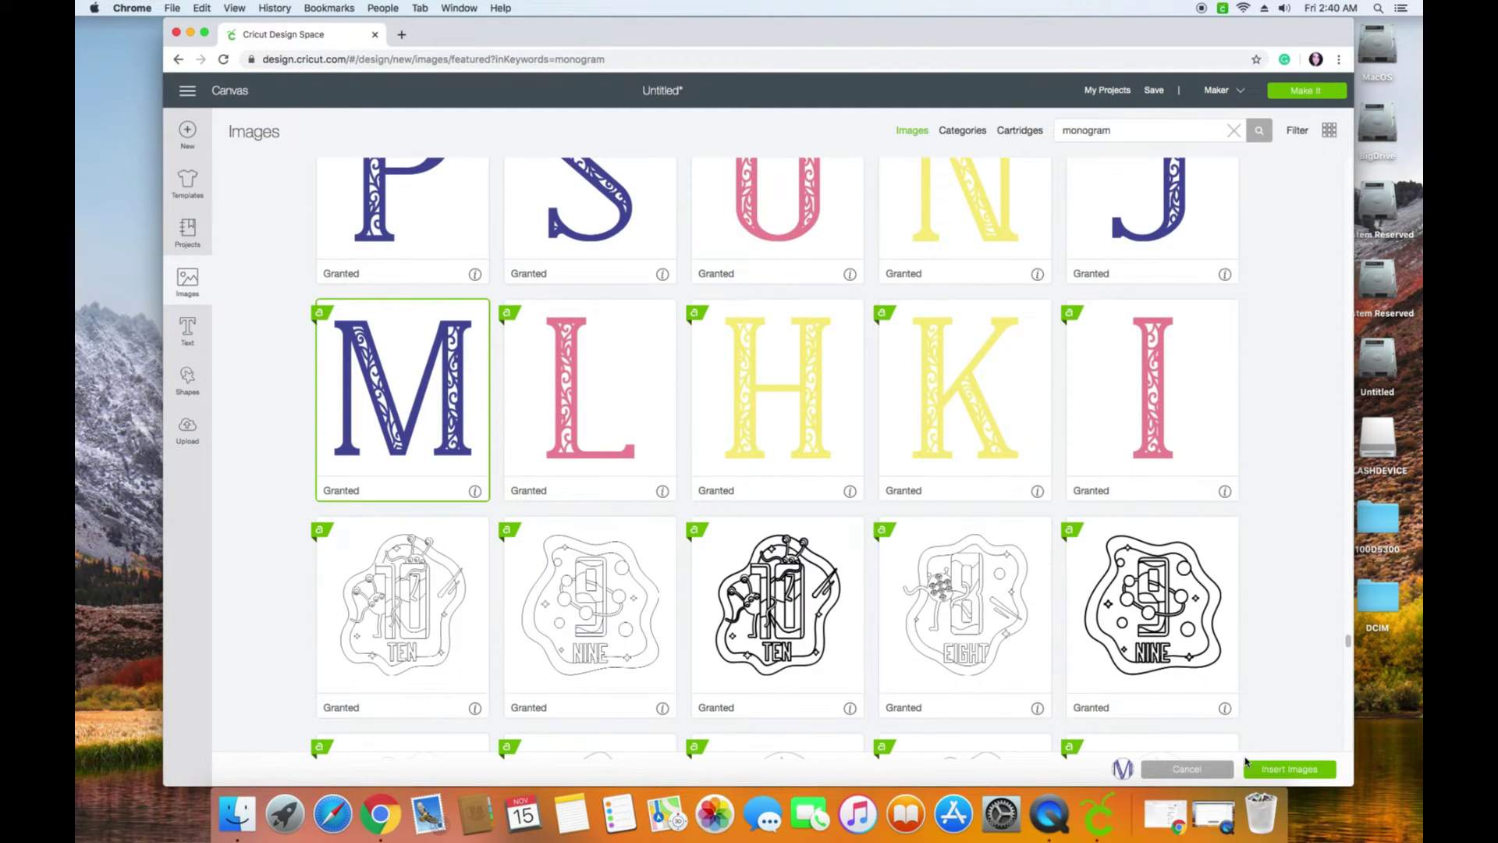
# Step: Insert the swirl M and size it to about 7.2 by 6.9 inches, left of the apples
pyautogui.click(1259, 771)
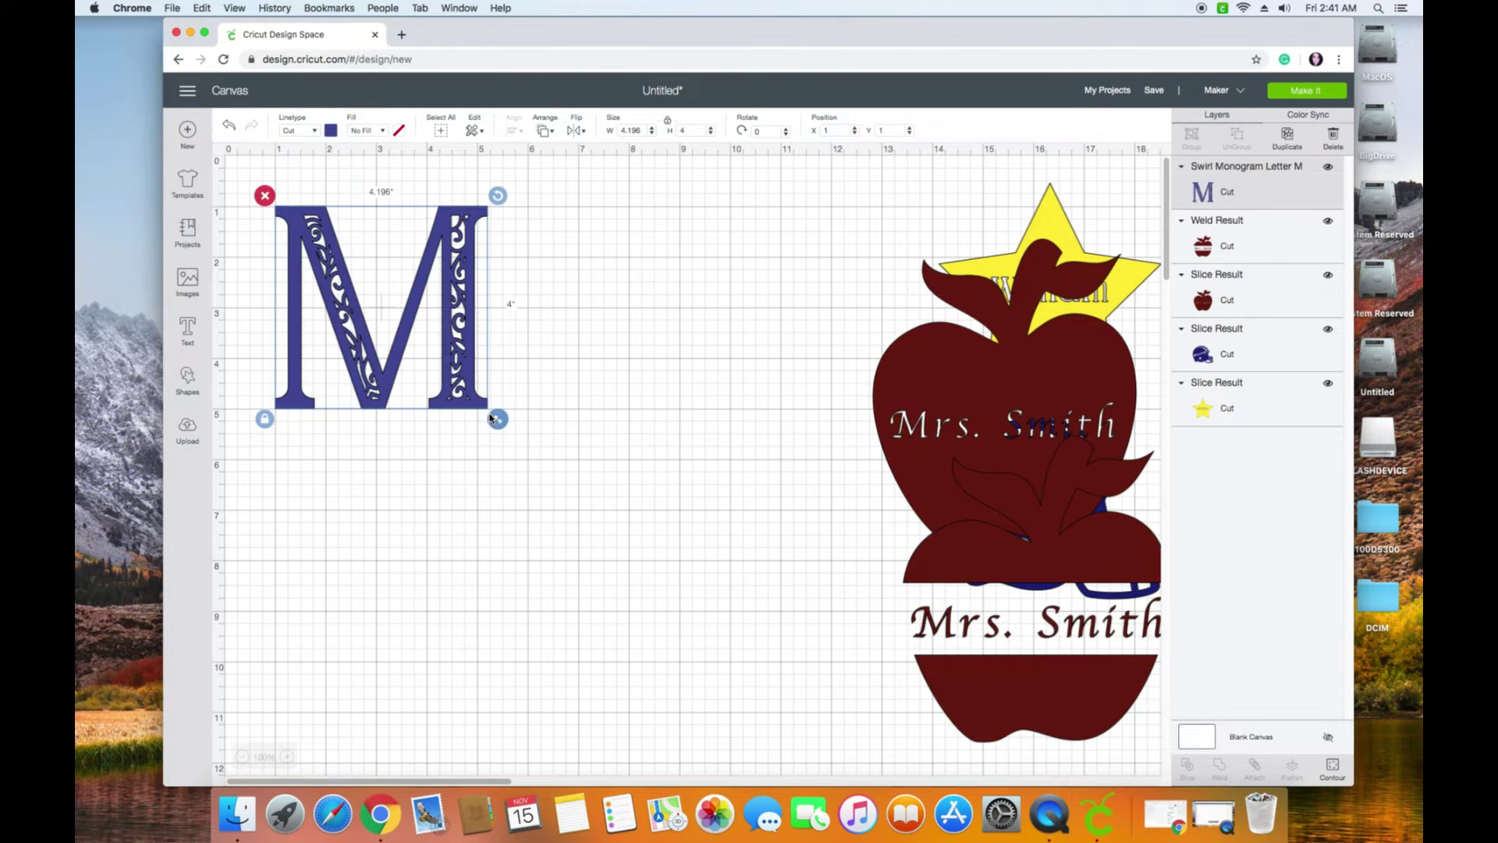
pyautogui.moveTo(497, 419); pyautogui.dragTo(709, 537)
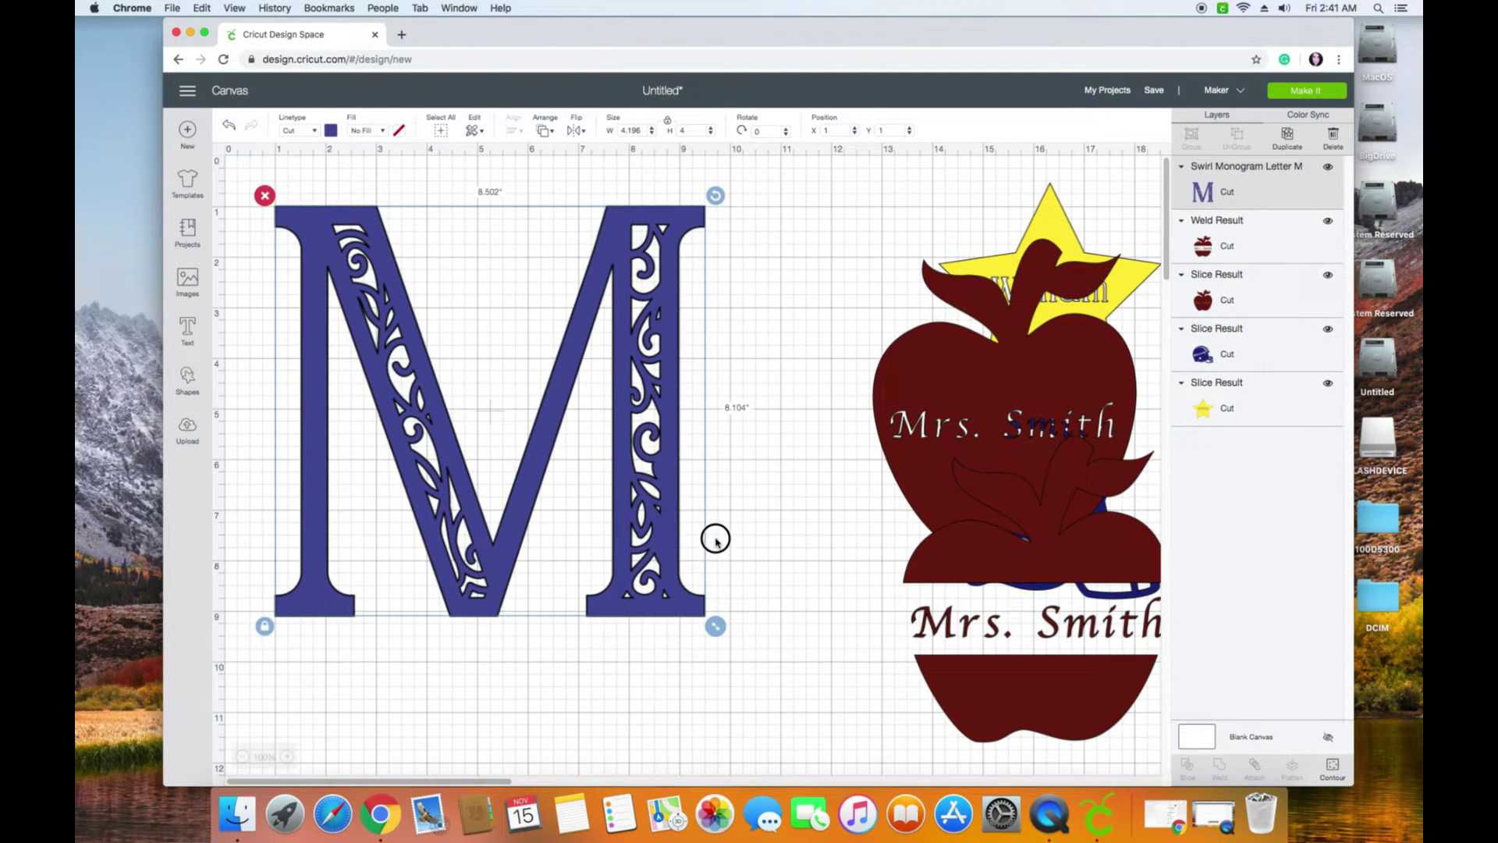
pyautogui.moveTo(546, 437); pyautogui.dragTo(596, 471)
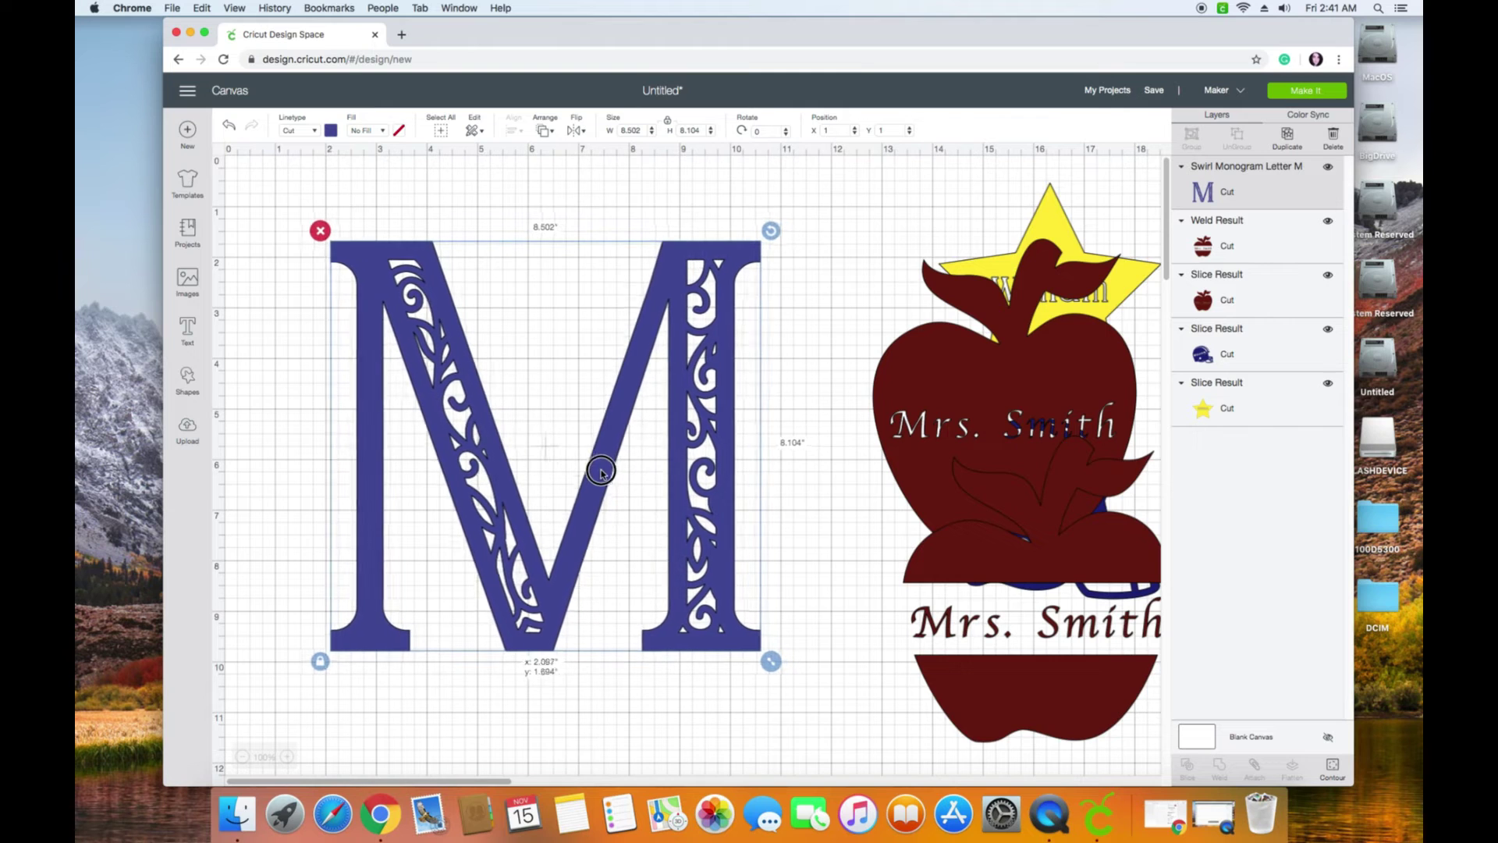
pyautogui.moveTo(768, 661); pyautogui.dragTo(694, 572)
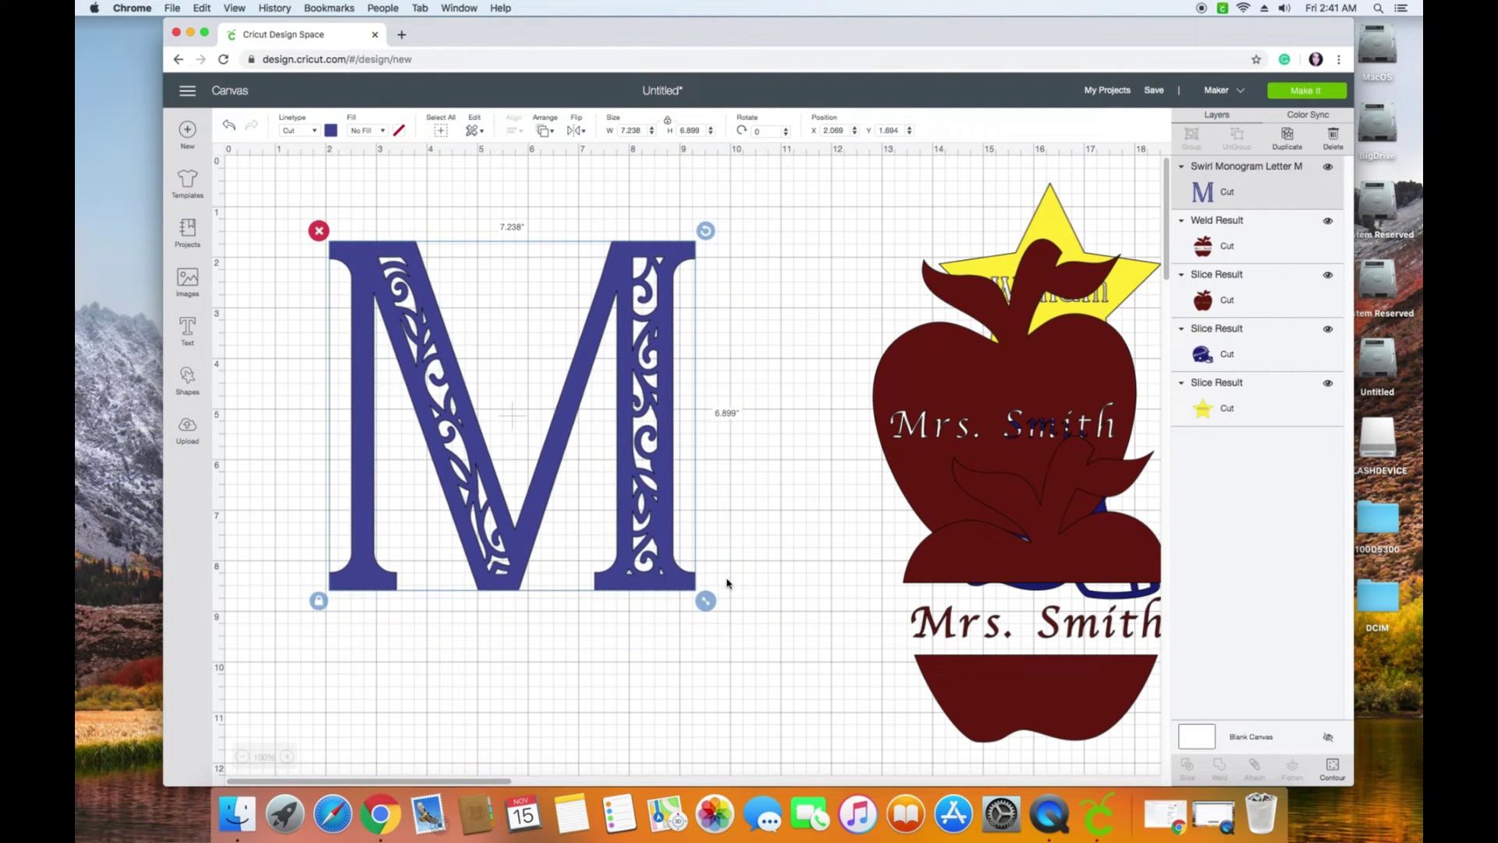
# Step: Delete the spare apple, star and helmet, and place the Mrs. Smith apple right of the M
pyautogui.click(555, 439)
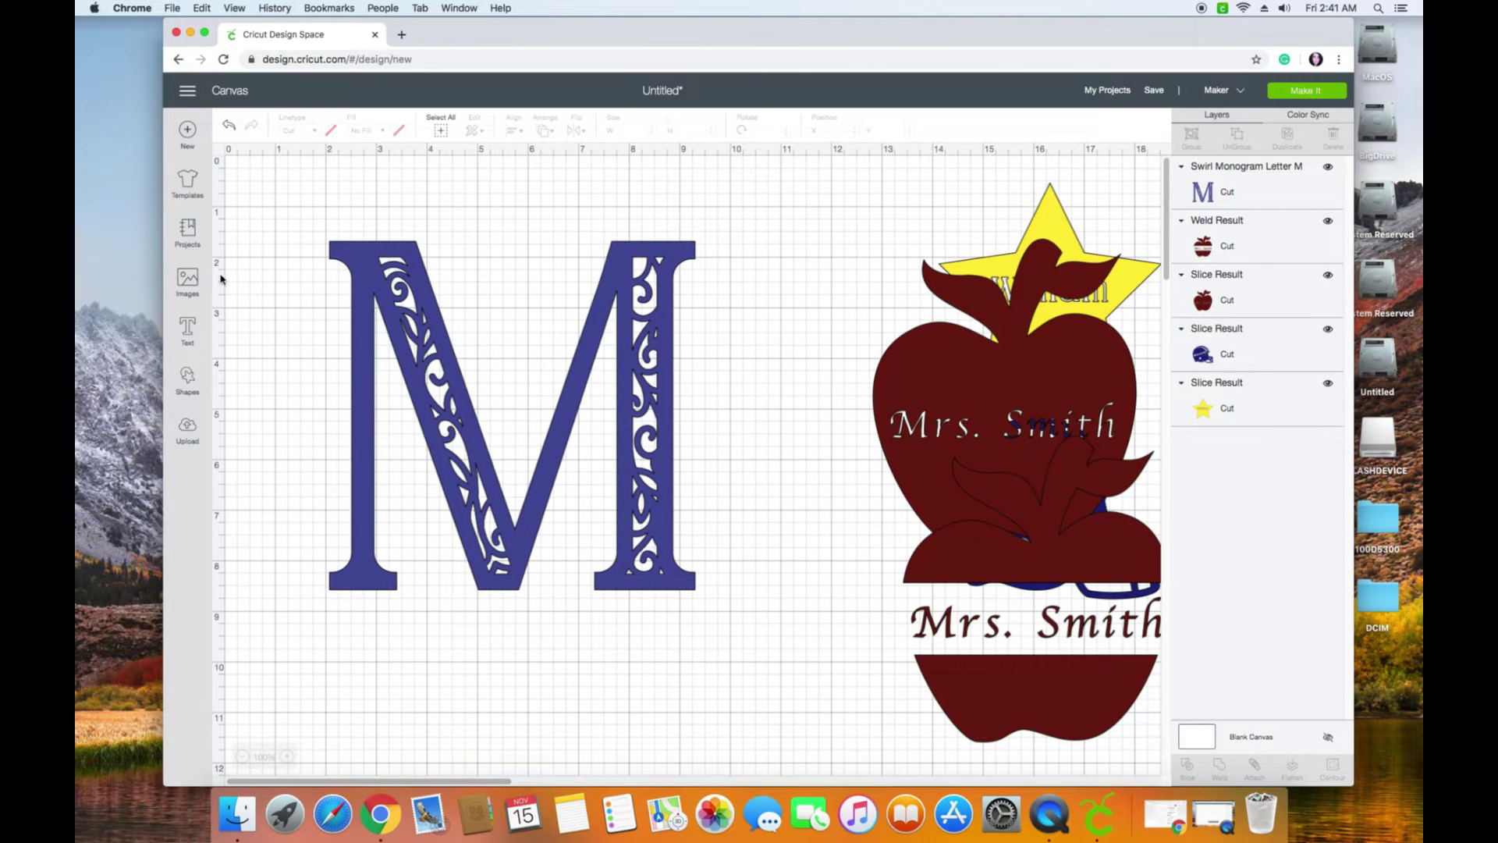
pyautogui.moveTo(940, 556); pyautogui.dragTo(613, 384)
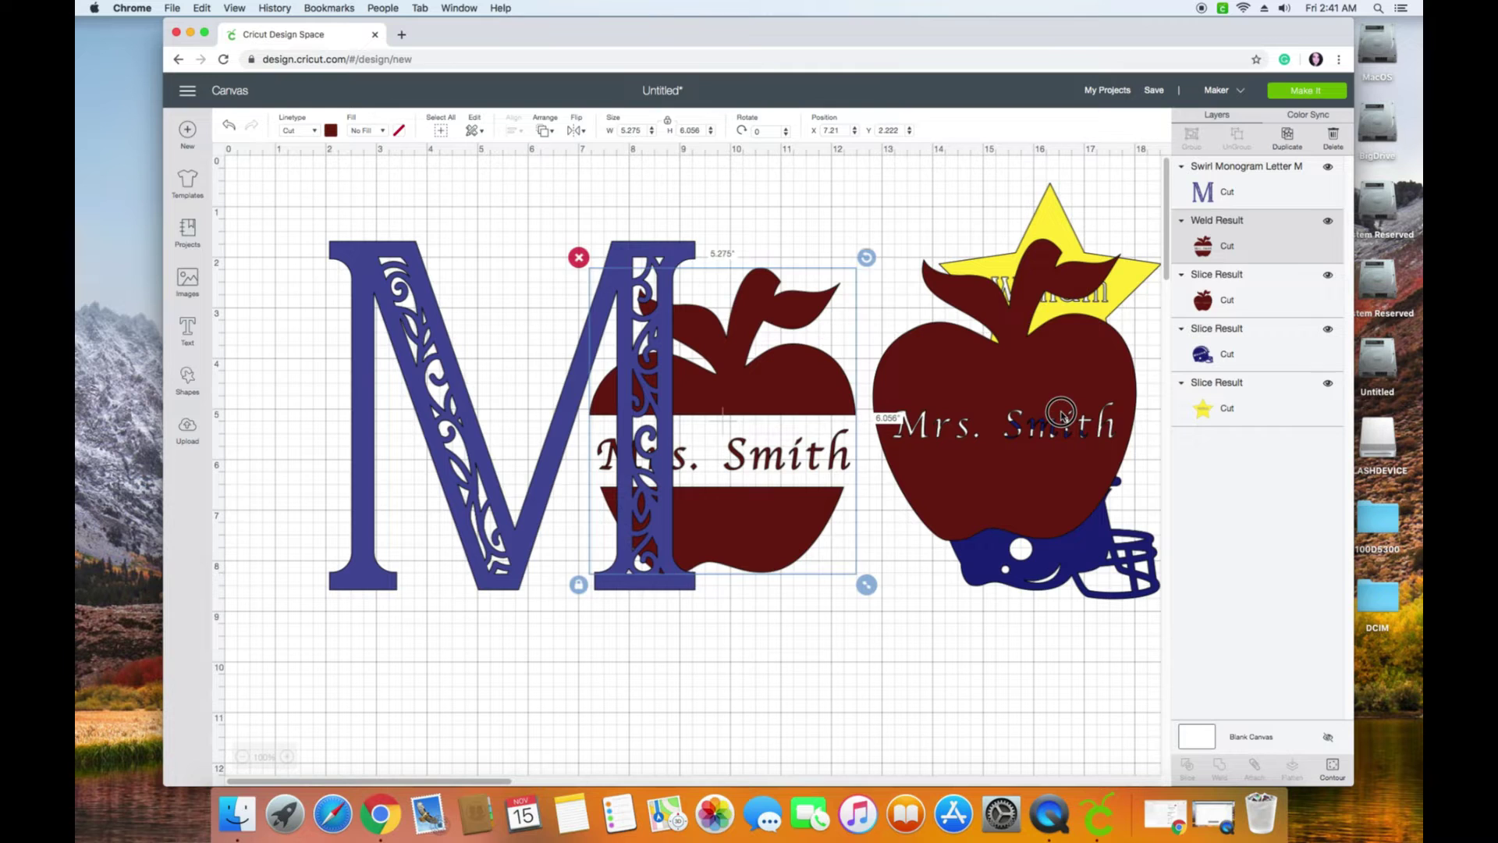
pyautogui.click(929, 269)
pyautogui.click(862, 228)
pyautogui.click(1090, 244)
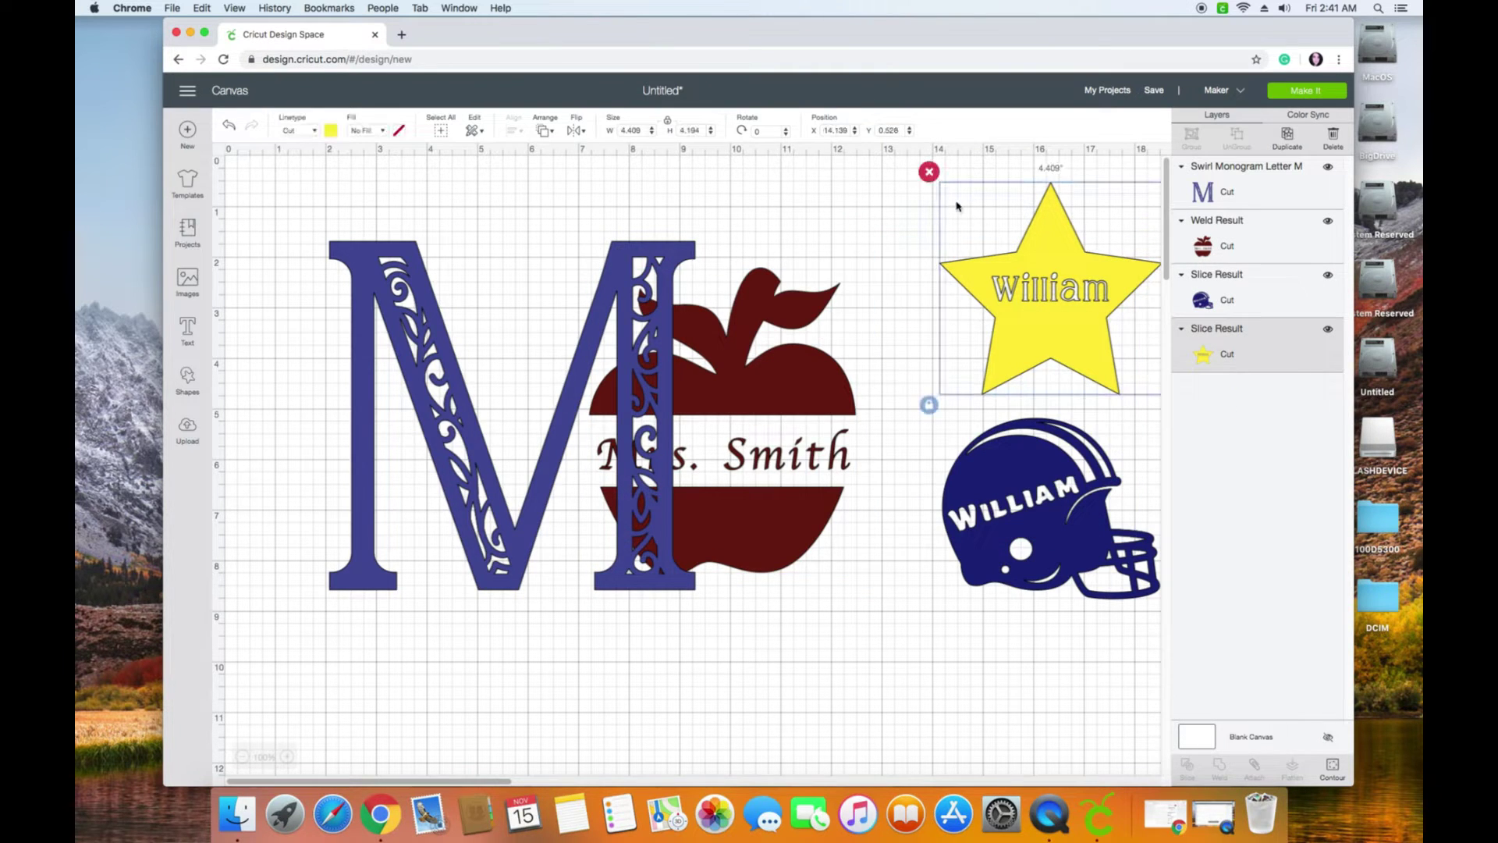
pyautogui.click(929, 169)
pyautogui.click(931, 407)
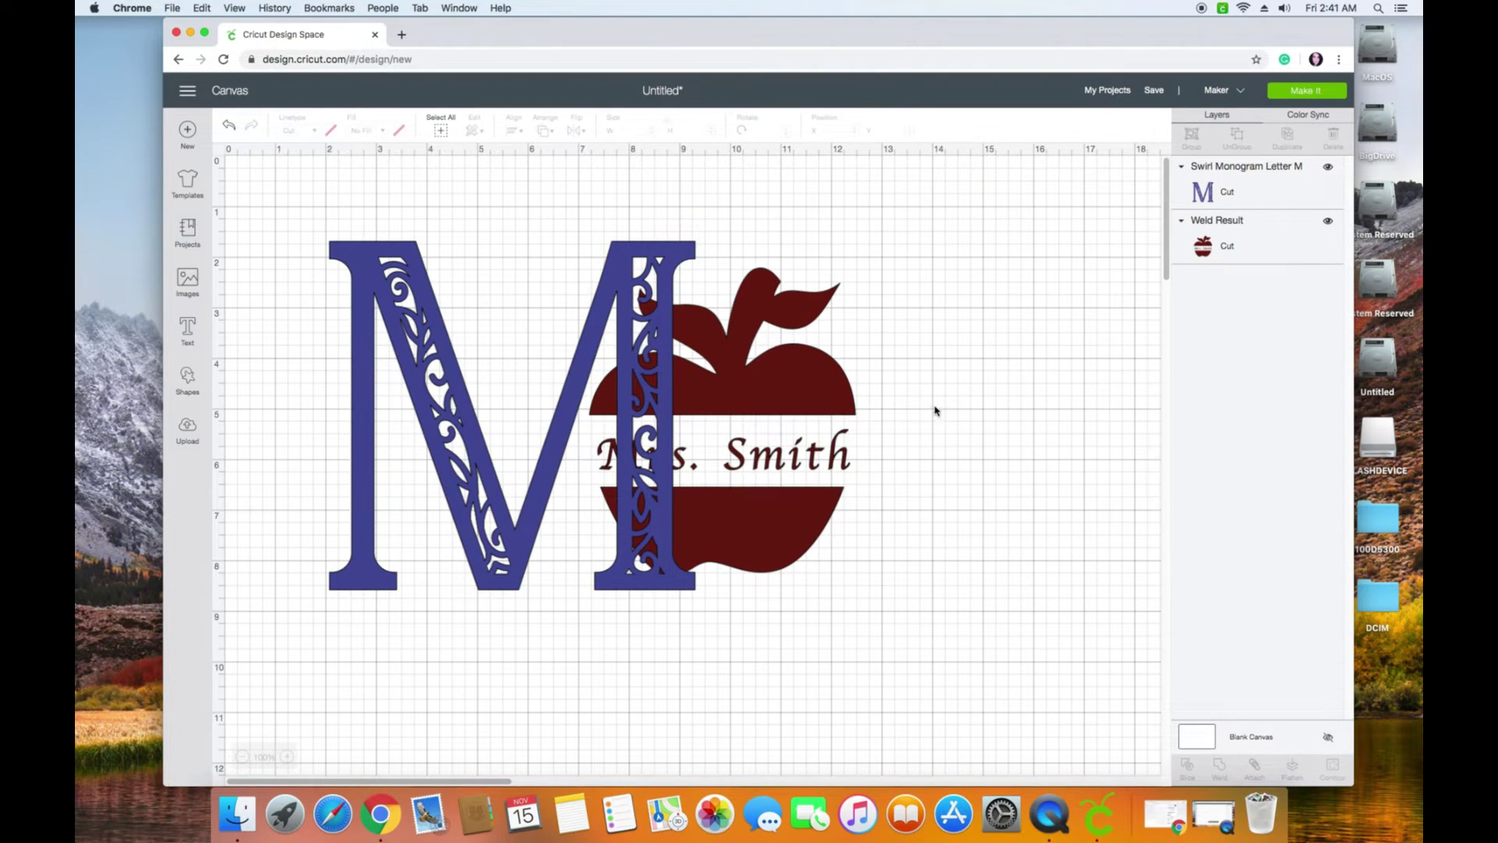
pyautogui.moveTo(826, 410); pyautogui.dragTo(1087, 391)
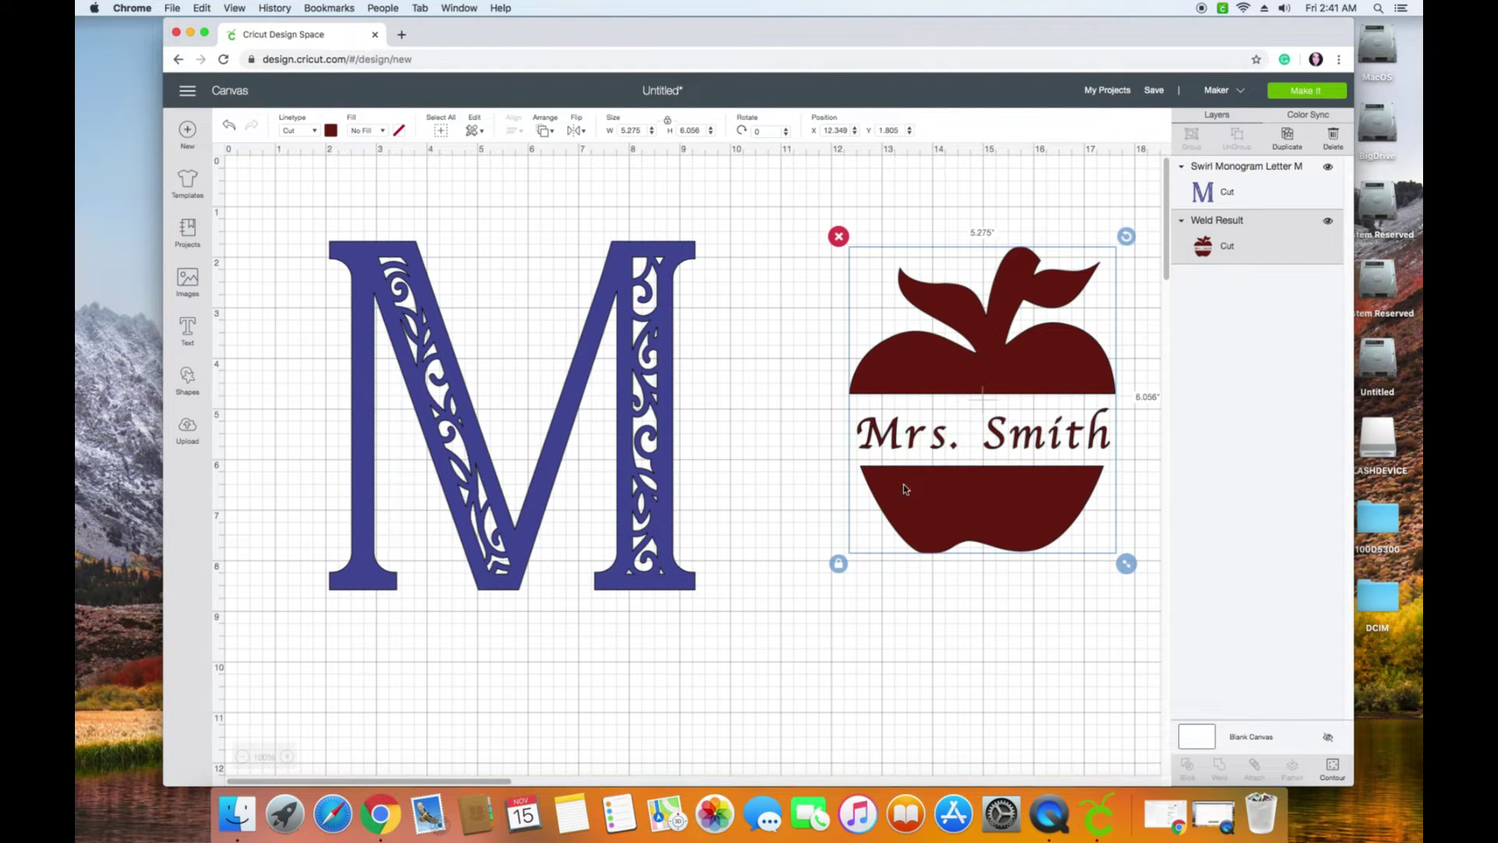
pyautogui.click(806, 619)
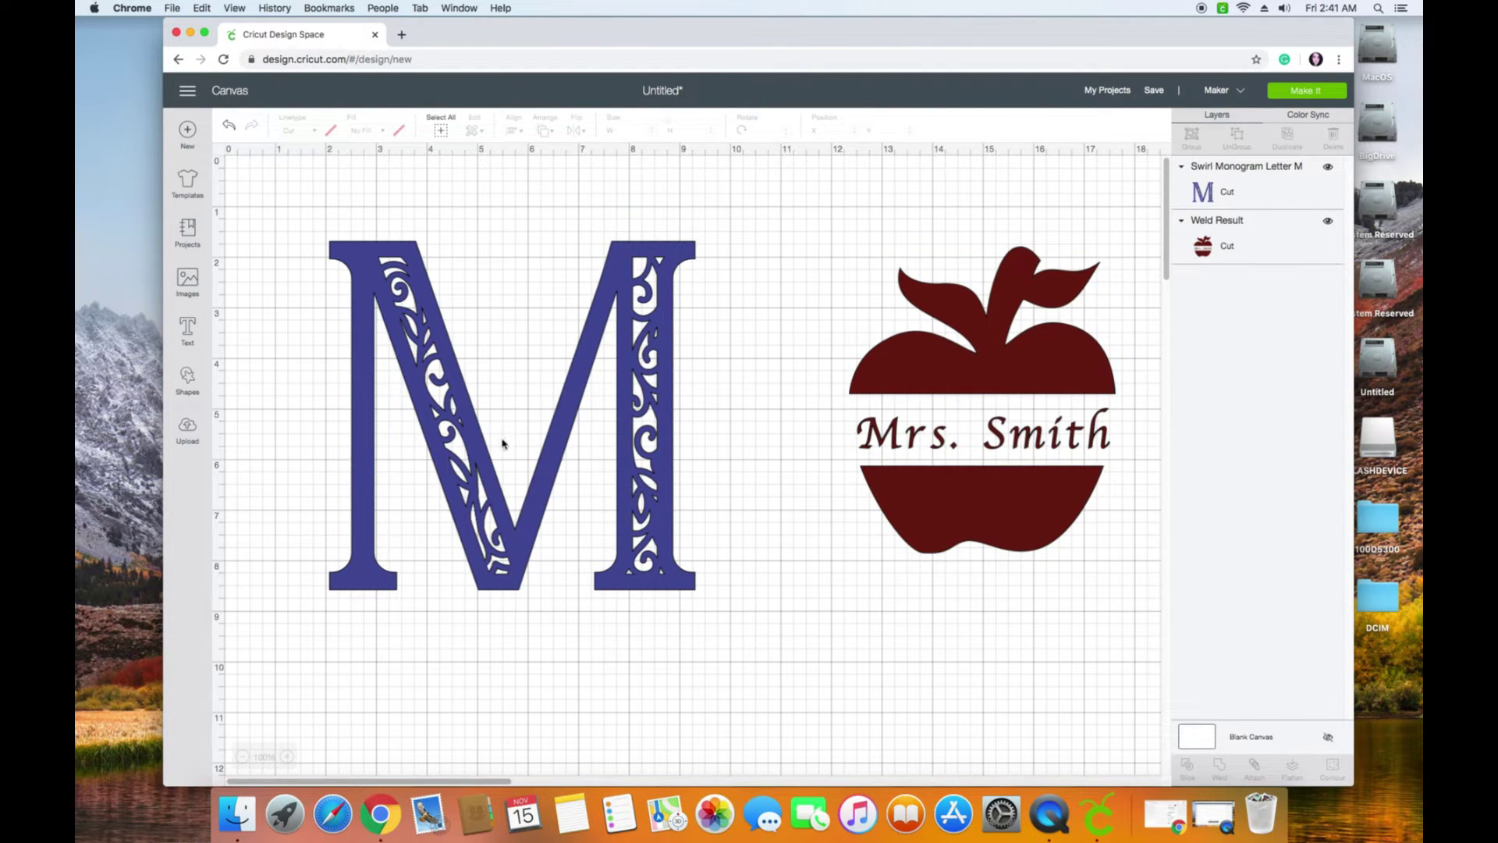
# Step: Add a square and stretch it into a flat bar across the M's middle
pyautogui.click(188, 382)
pyautogui.click(239, 290)
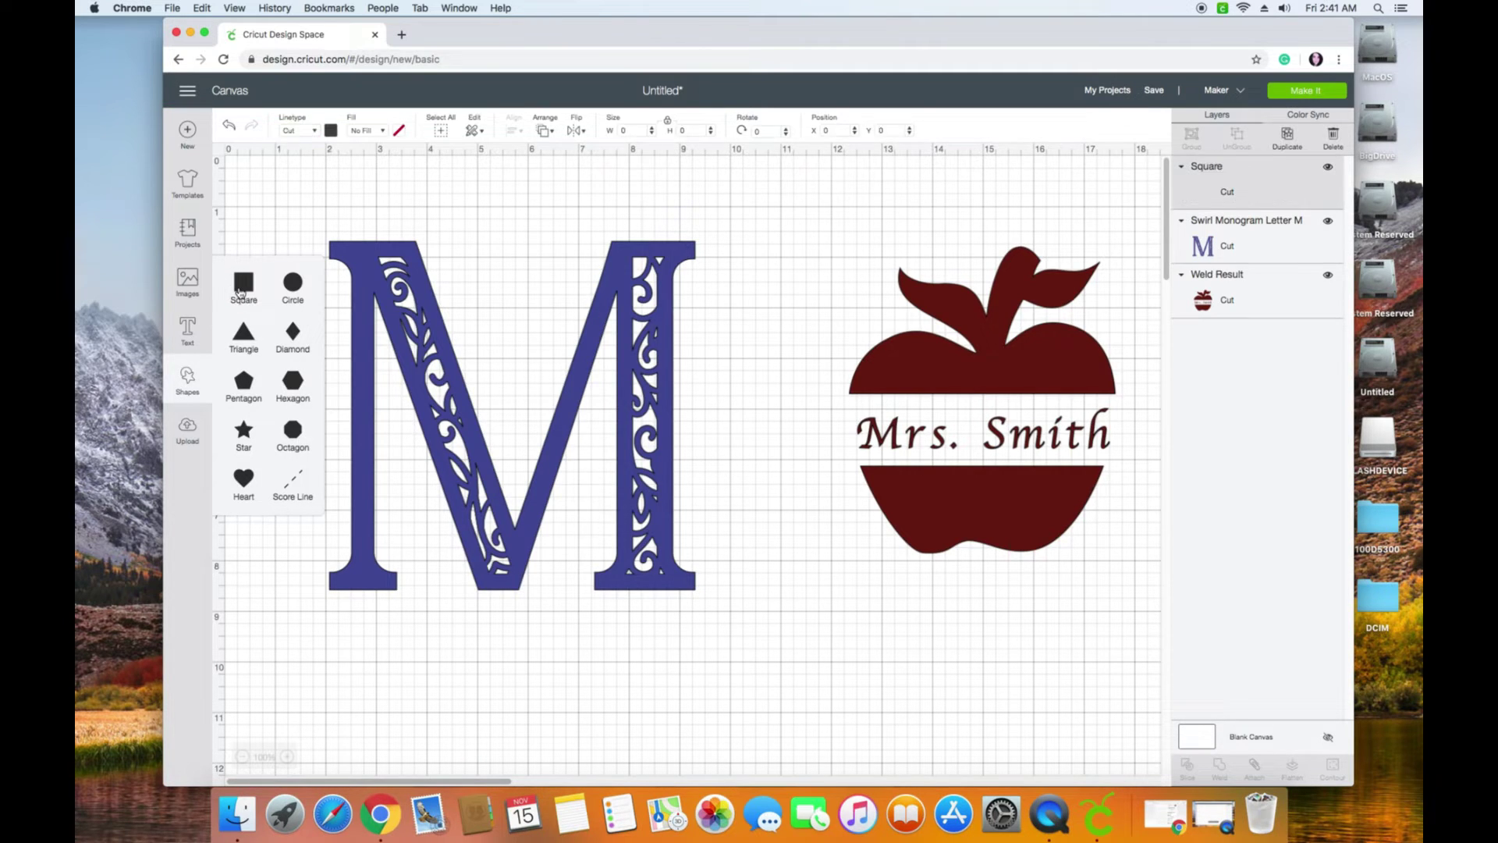
pyautogui.moveTo(433, 335); pyautogui.dragTo(558, 386)
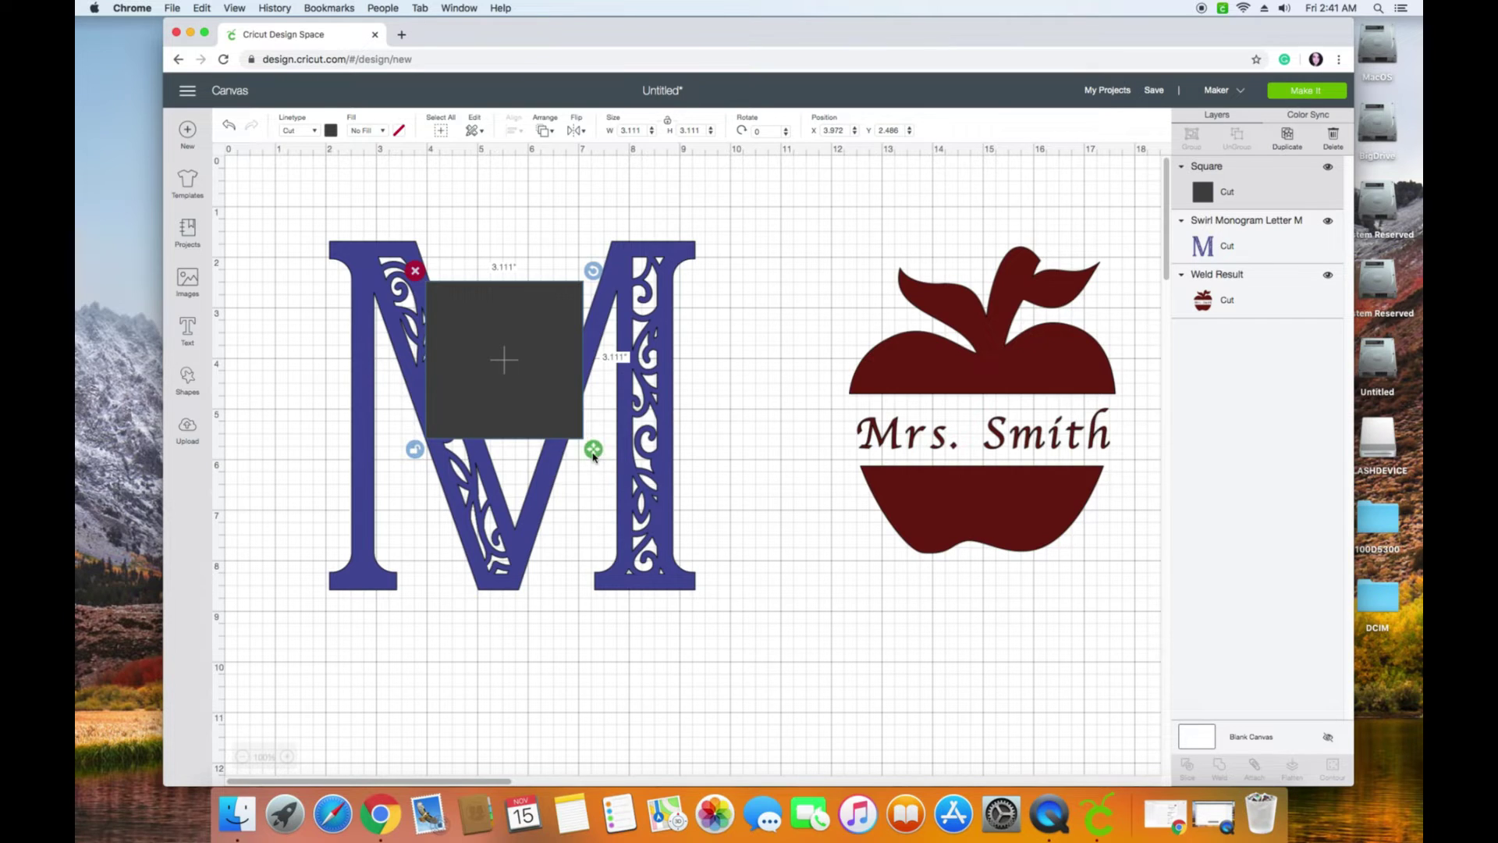
pyautogui.moveTo(593, 449); pyautogui.dragTo(773, 362)
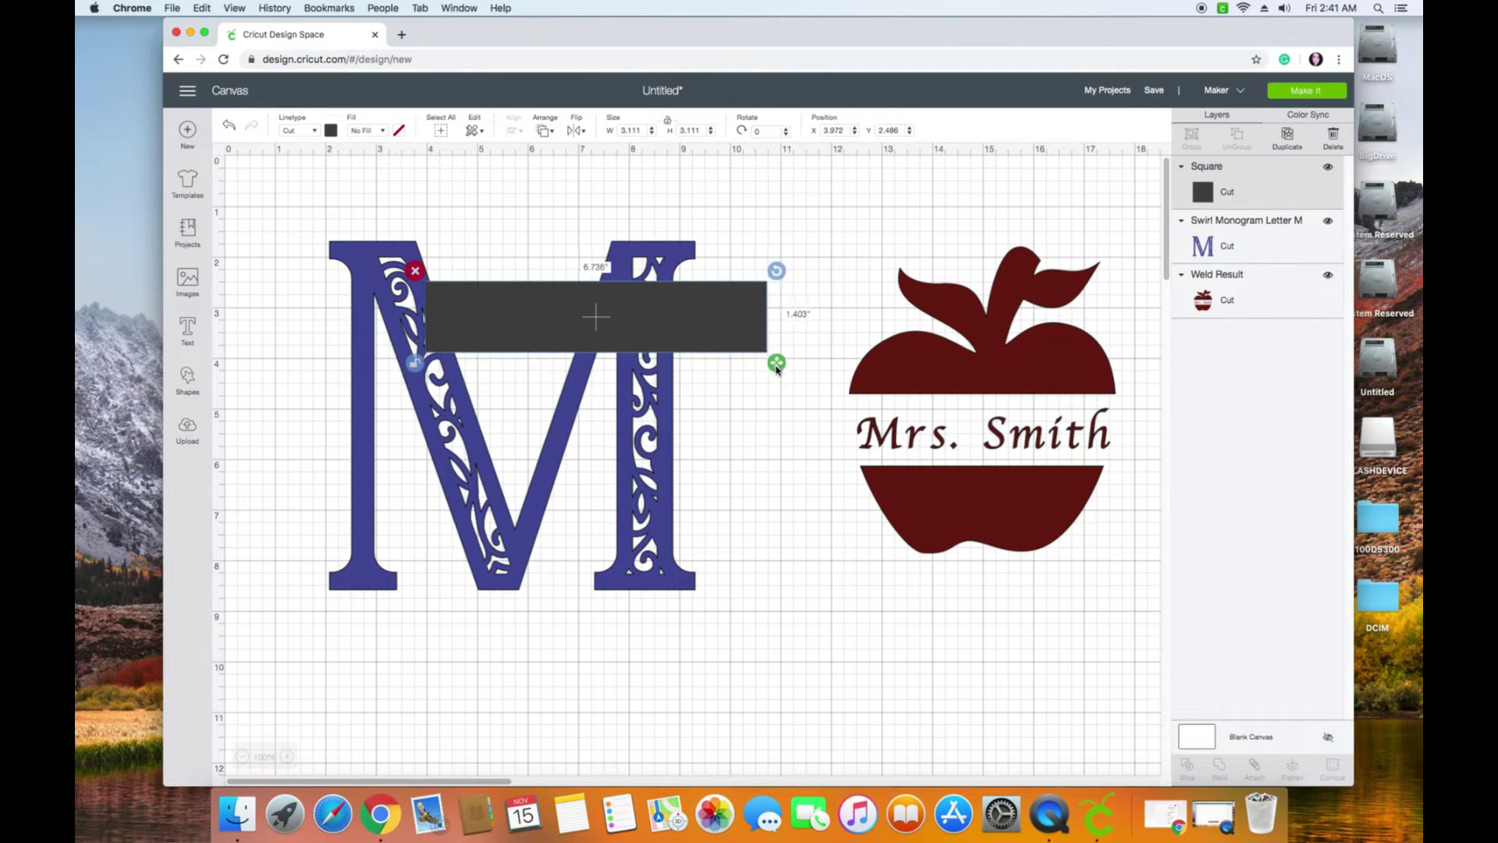
pyautogui.moveTo(686, 338); pyautogui.dragTo(621, 430)
pyautogui.click(550, 663)
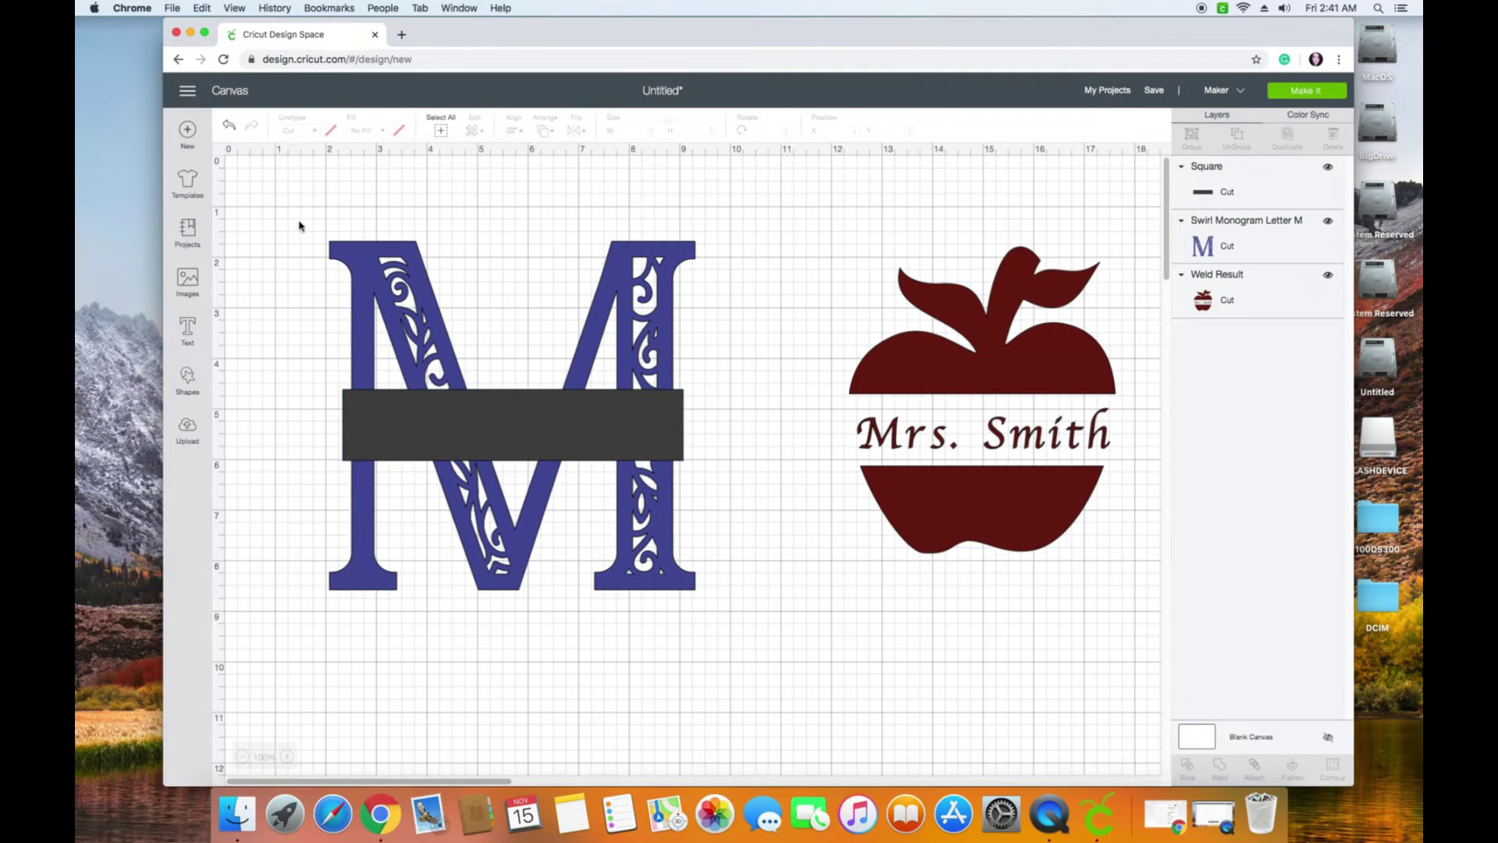
# Step: Slice the M with the bar and delete the middle strips and bar piece
pyautogui.moveTo(299, 225); pyautogui.dragTo(734, 634)
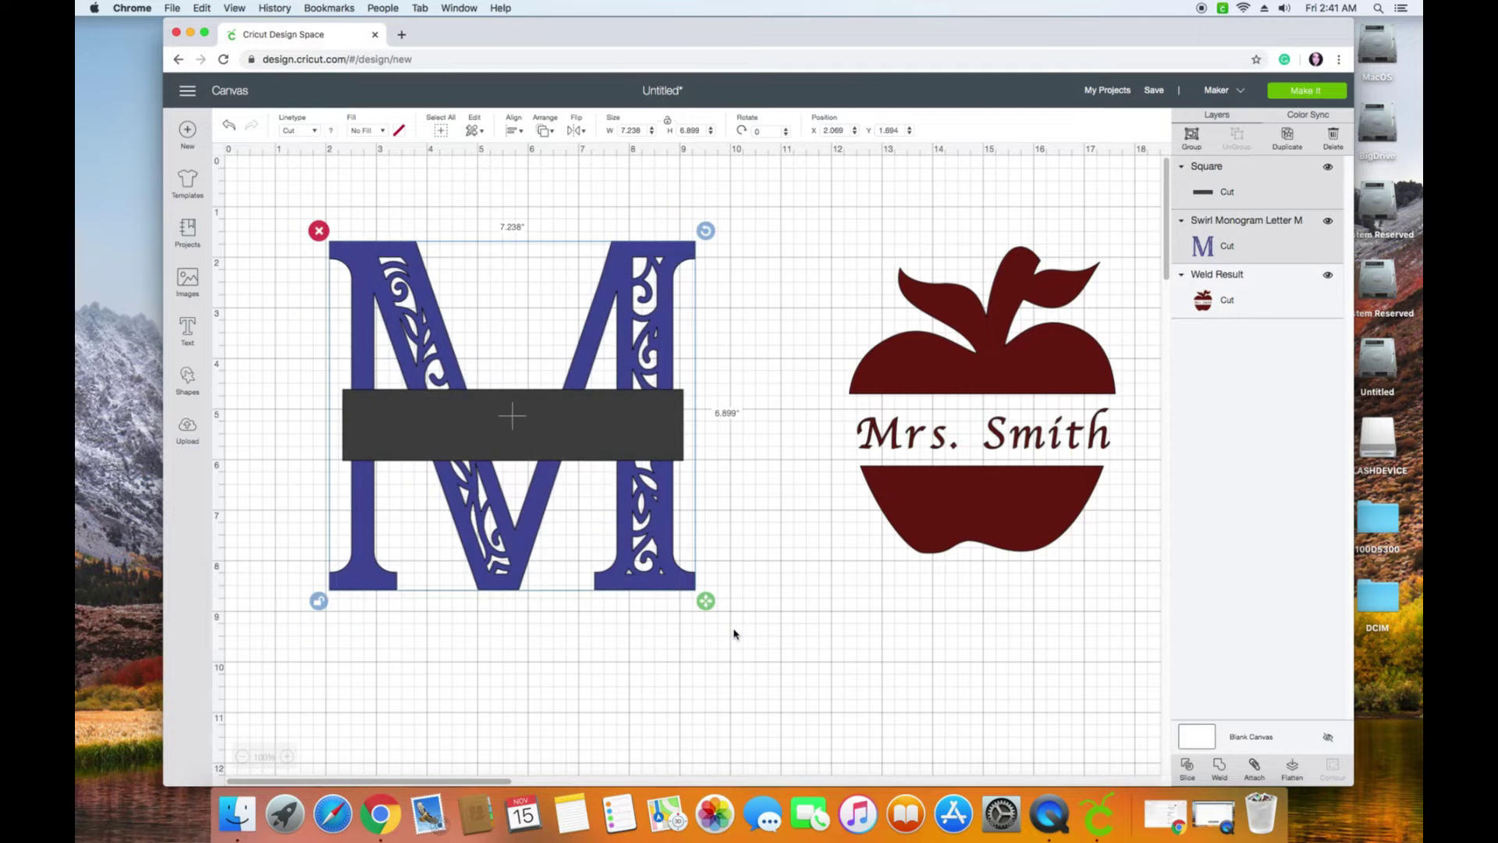
pyautogui.click(1186, 766)
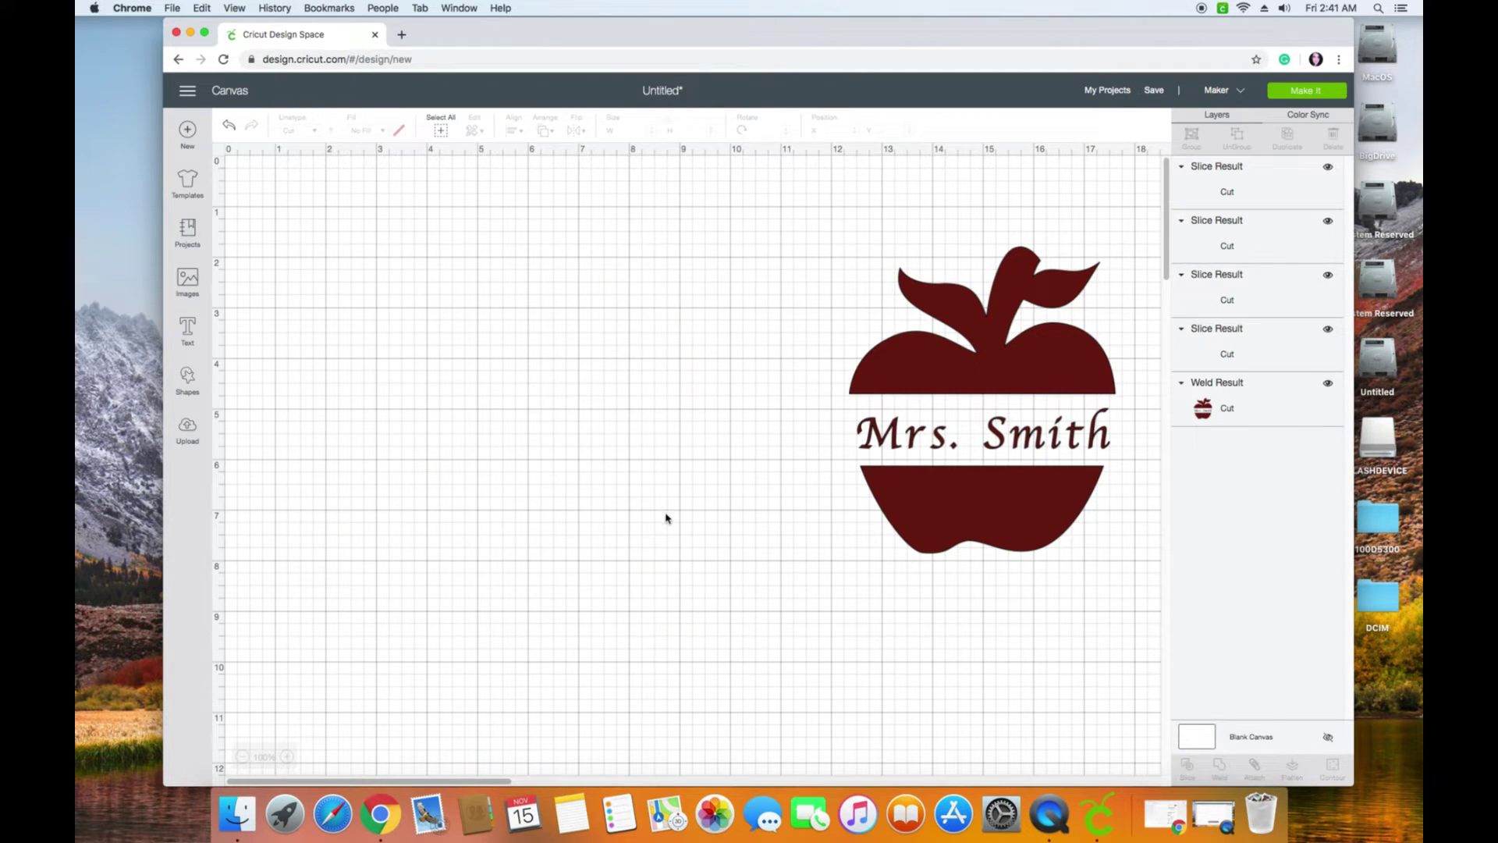
pyautogui.moveTo(578, 434); pyautogui.dragTo(669, 692)
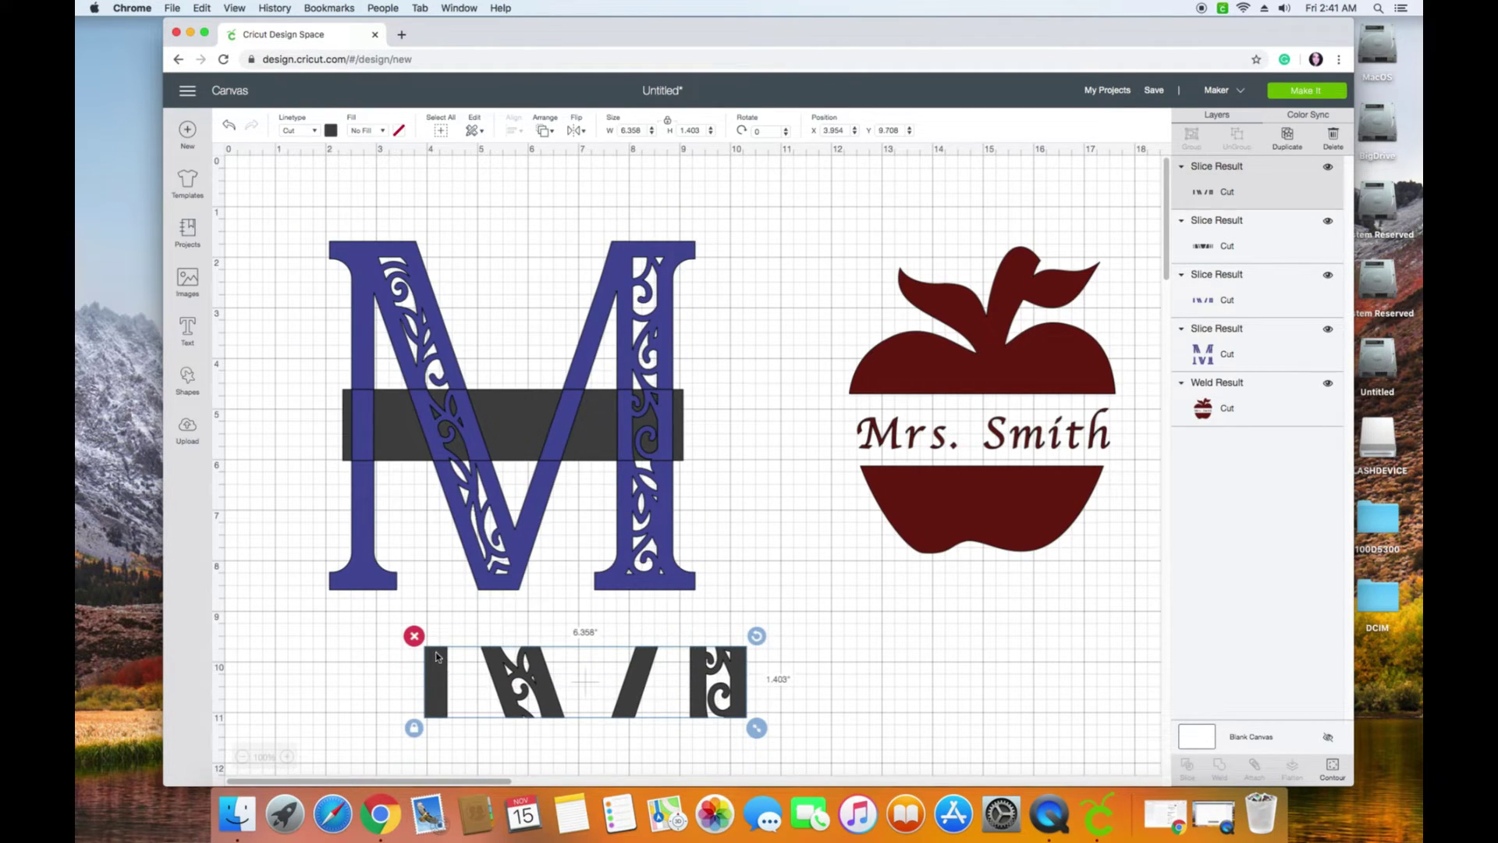
pyautogui.press('Delete')
pyautogui.moveTo(507, 428); pyautogui.dragTo(612, 704)
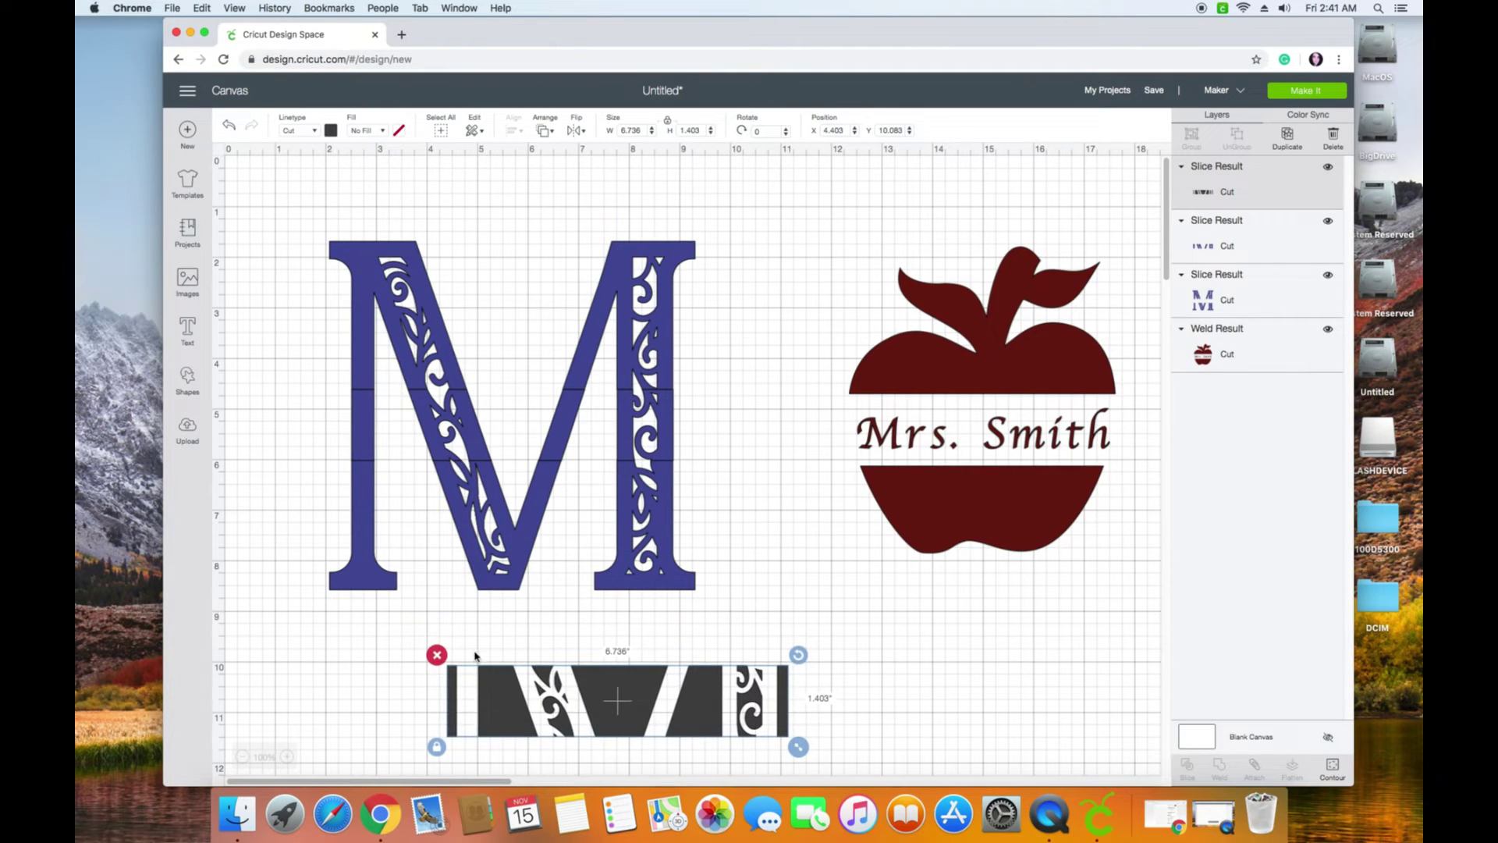
pyautogui.click(437, 655)
pyautogui.moveTo(453, 446); pyautogui.dragTo(507, 700)
pyautogui.click(422, 654)
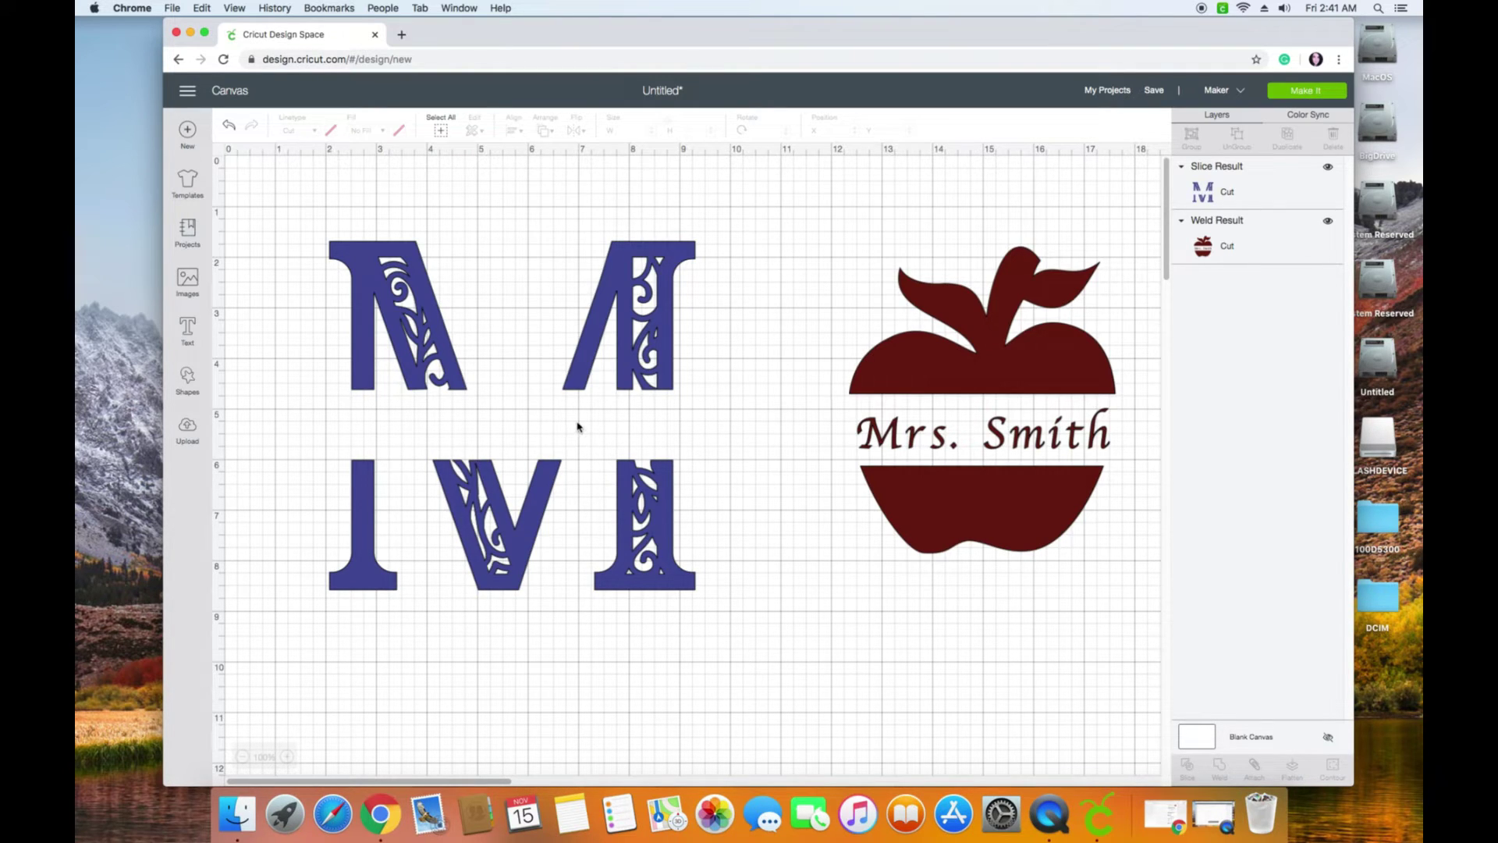
# Step: Add a new square bar 6.944 inches wide across the M's split and lock its proportions
pyautogui.click(187, 375)
pyautogui.click(243, 283)
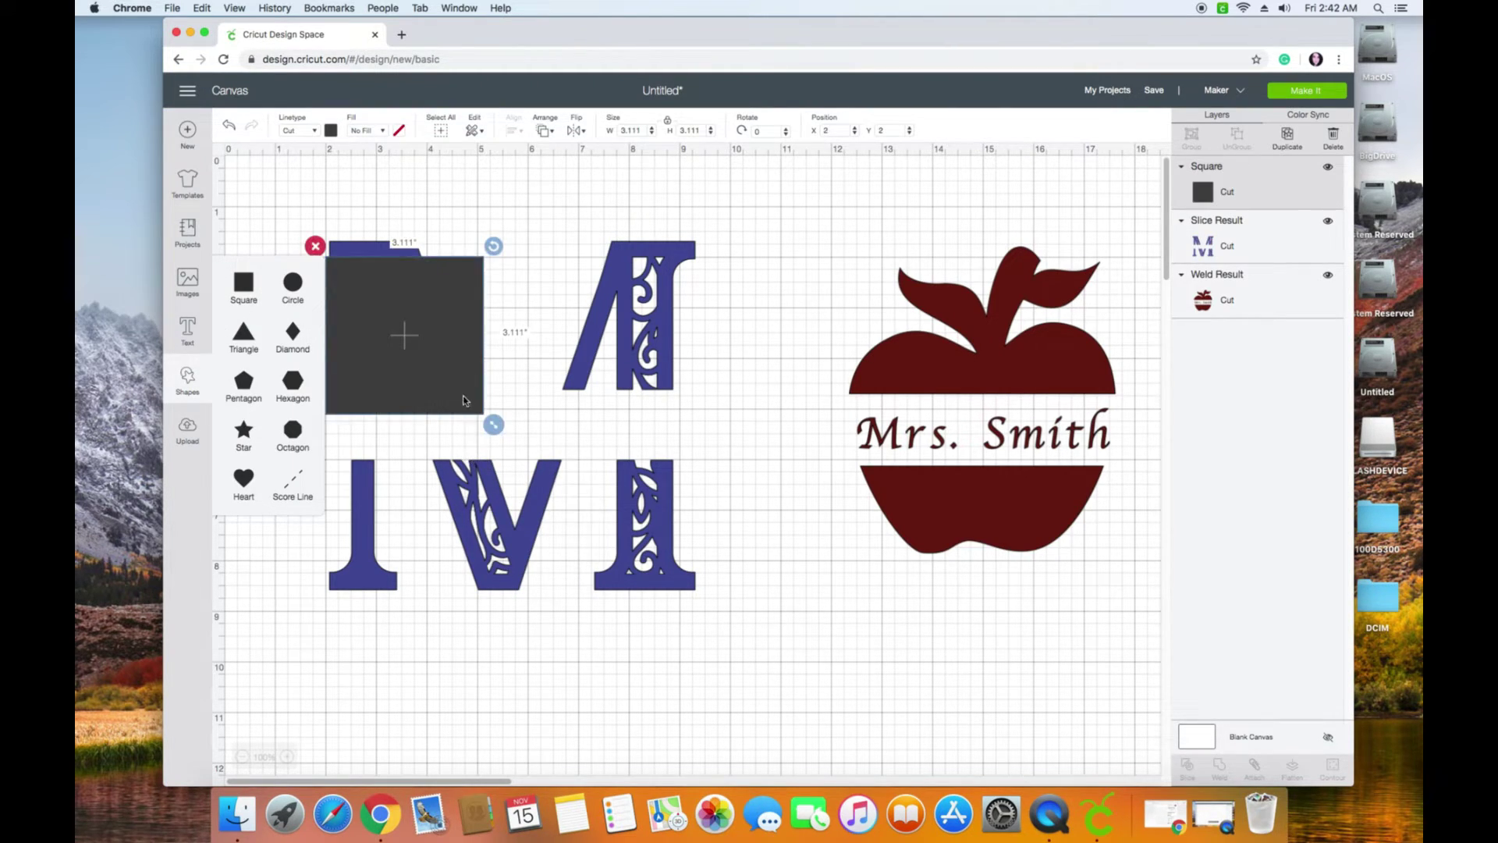
pyautogui.moveTo(471, 390); pyautogui.dragTo(744, 344)
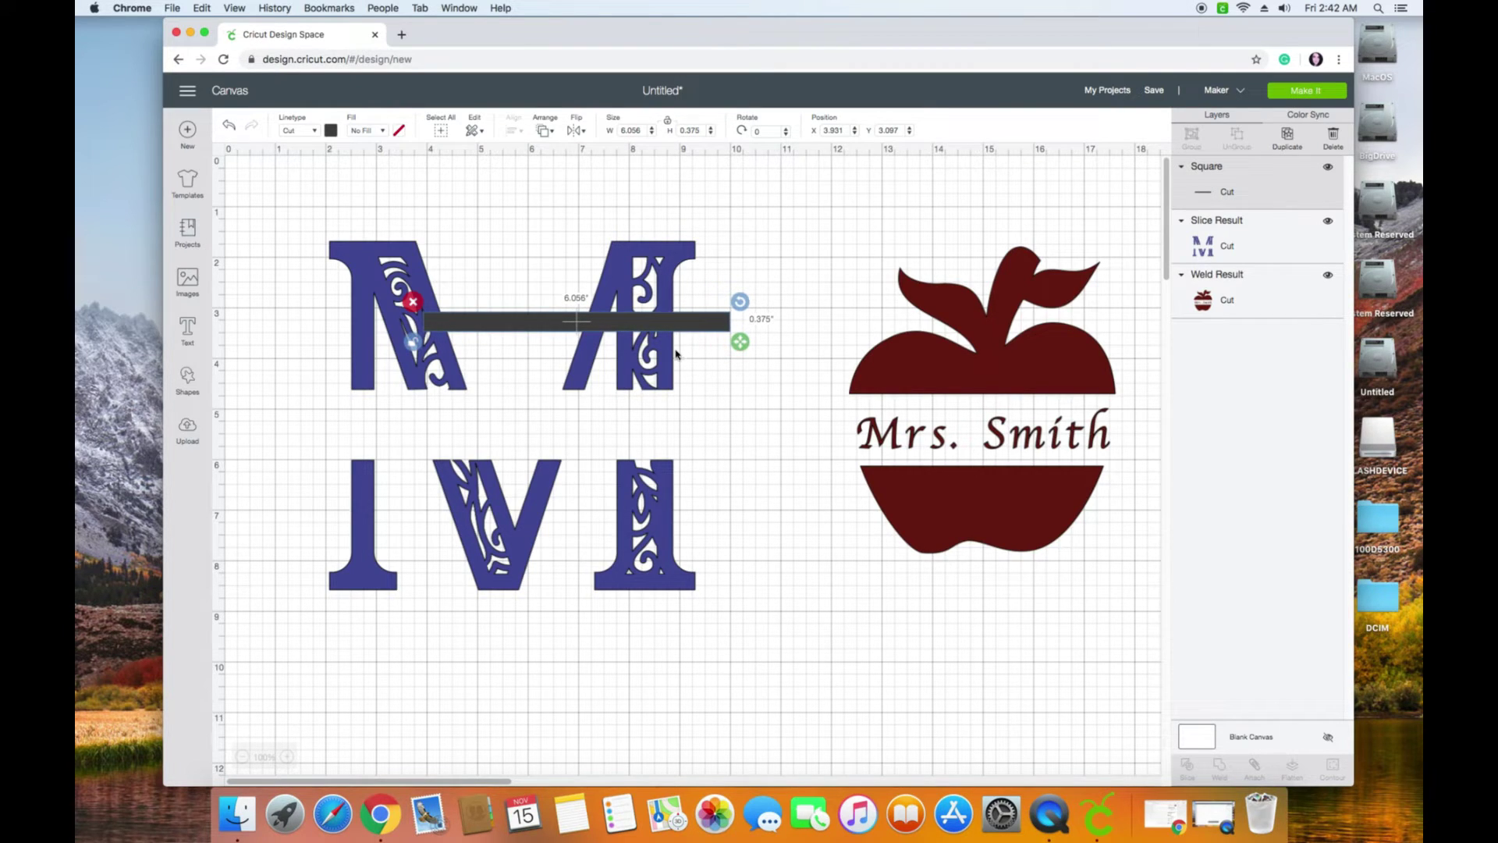
pyautogui.moveTo(627, 320); pyautogui.dragTo(547, 398)
pyautogui.moveTo(661, 419); pyautogui.dragTo(705, 420)
pyautogui.moveTo(650, 401); pyautogui.dragTo(639, 401)
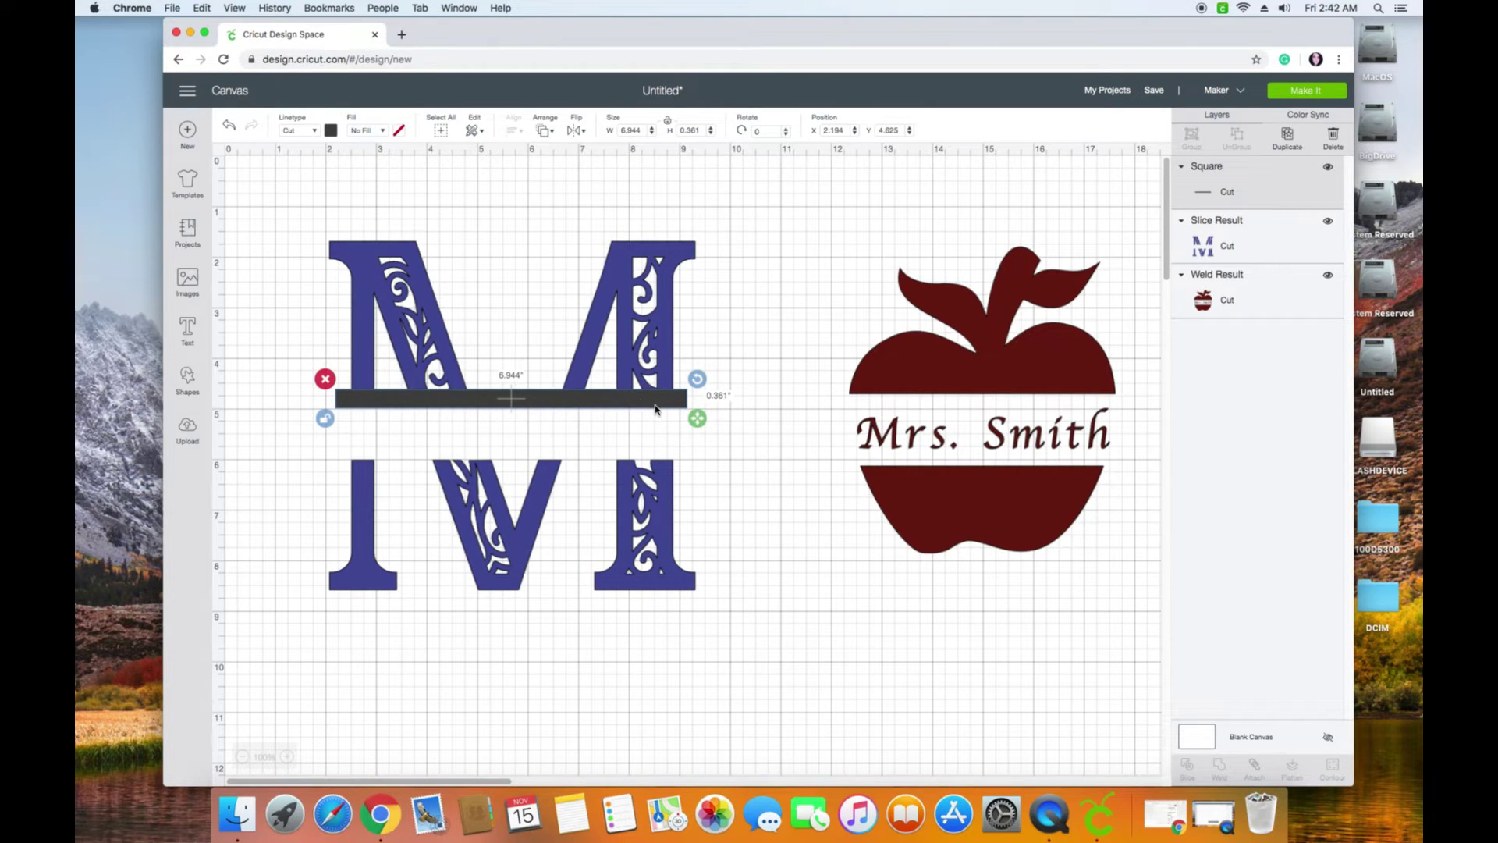
pyautogui.click(325, 419)
# Step: Colour the bar blue, duplicate it, and place the copy below the split
pyautogui.click(331, 130)
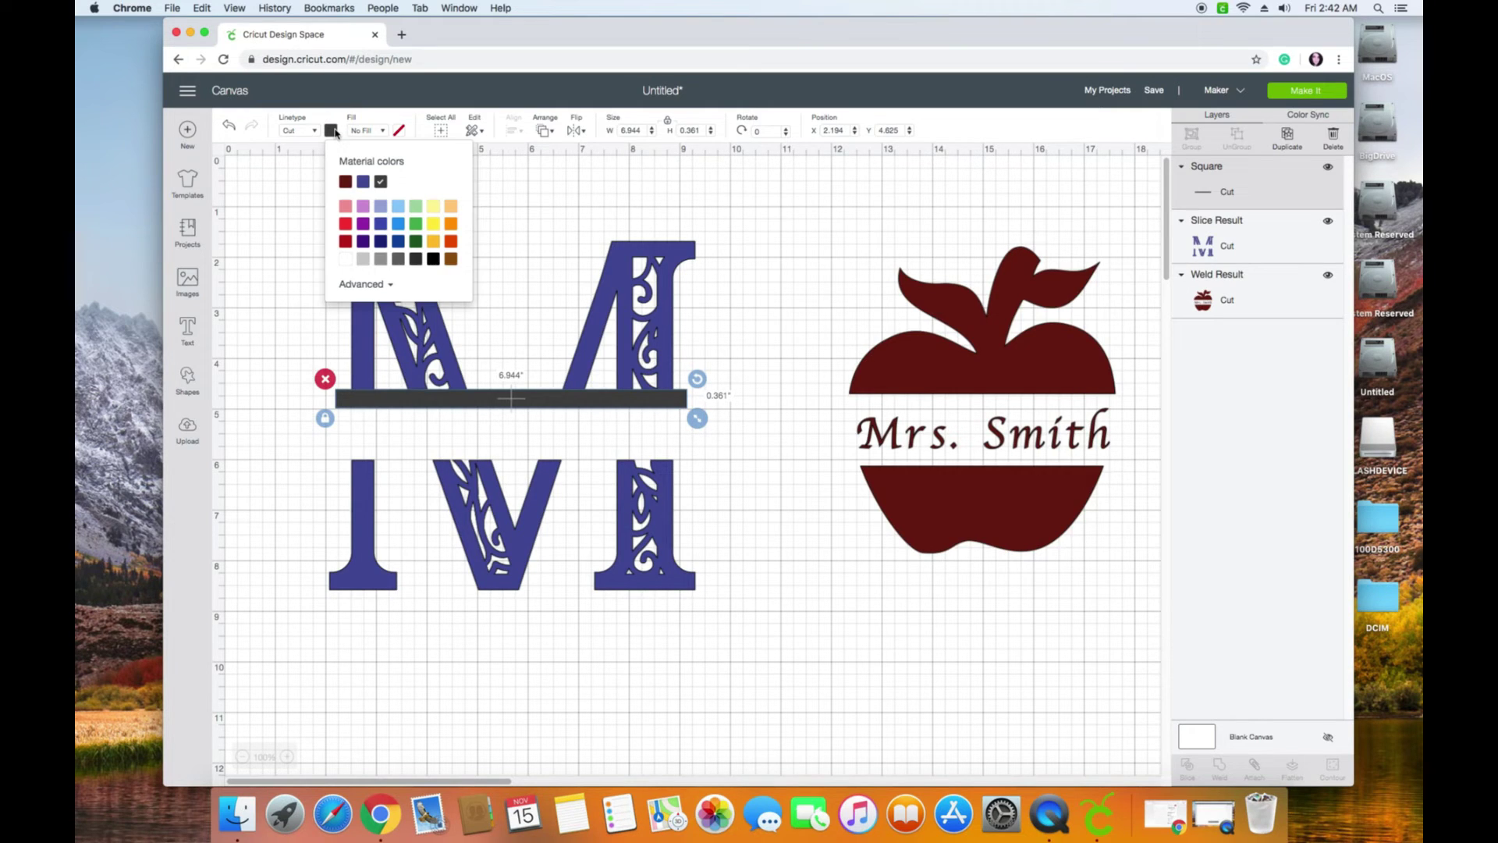
pyautogui.click(362, 182)
pyautogui.click(424, 429)
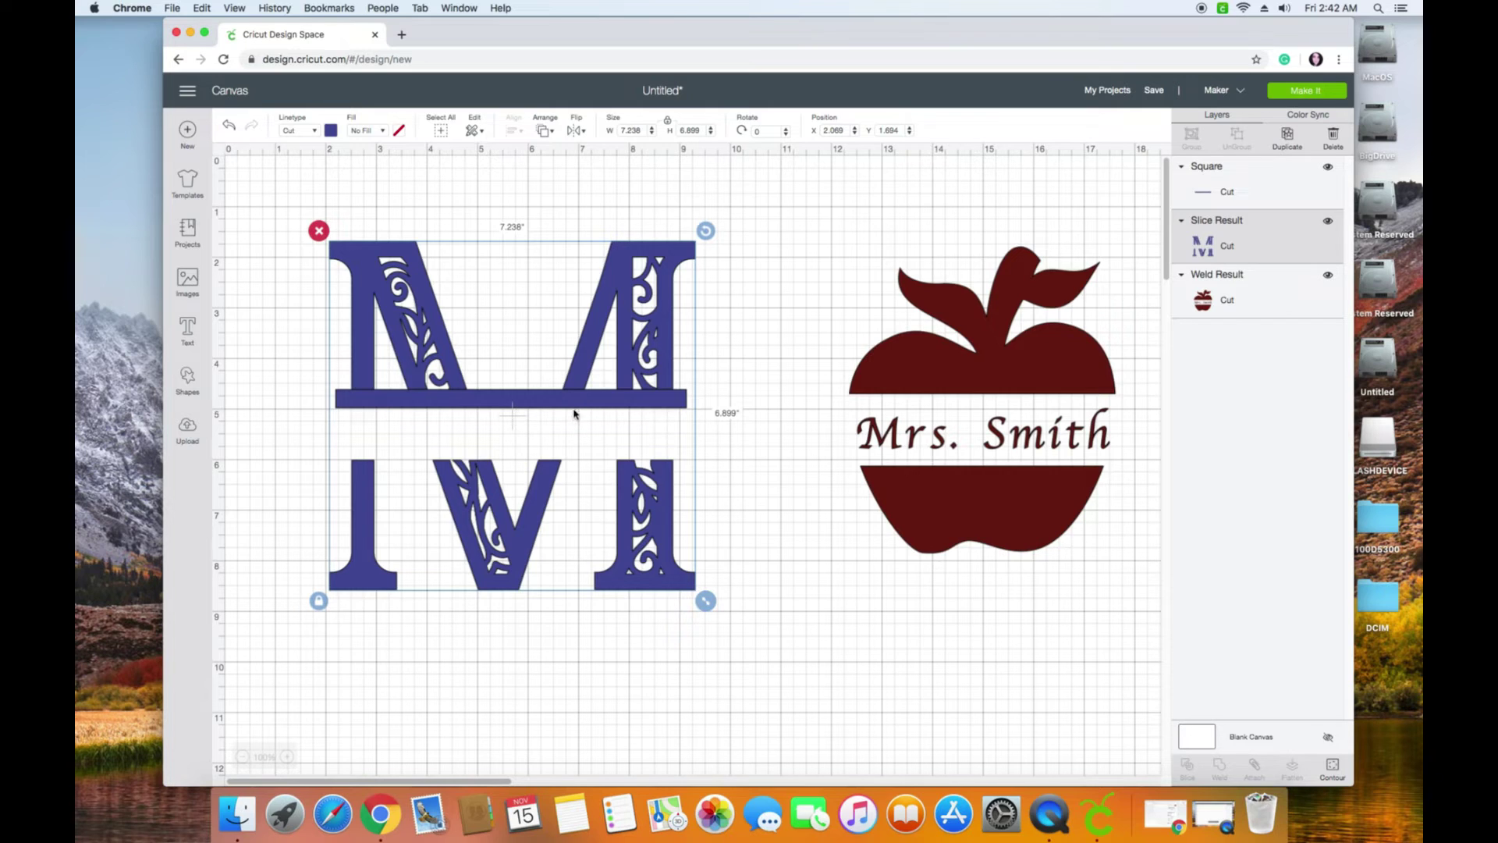
pyautogui.click(574, 400)
pyautogui.rightClick(617, 404)
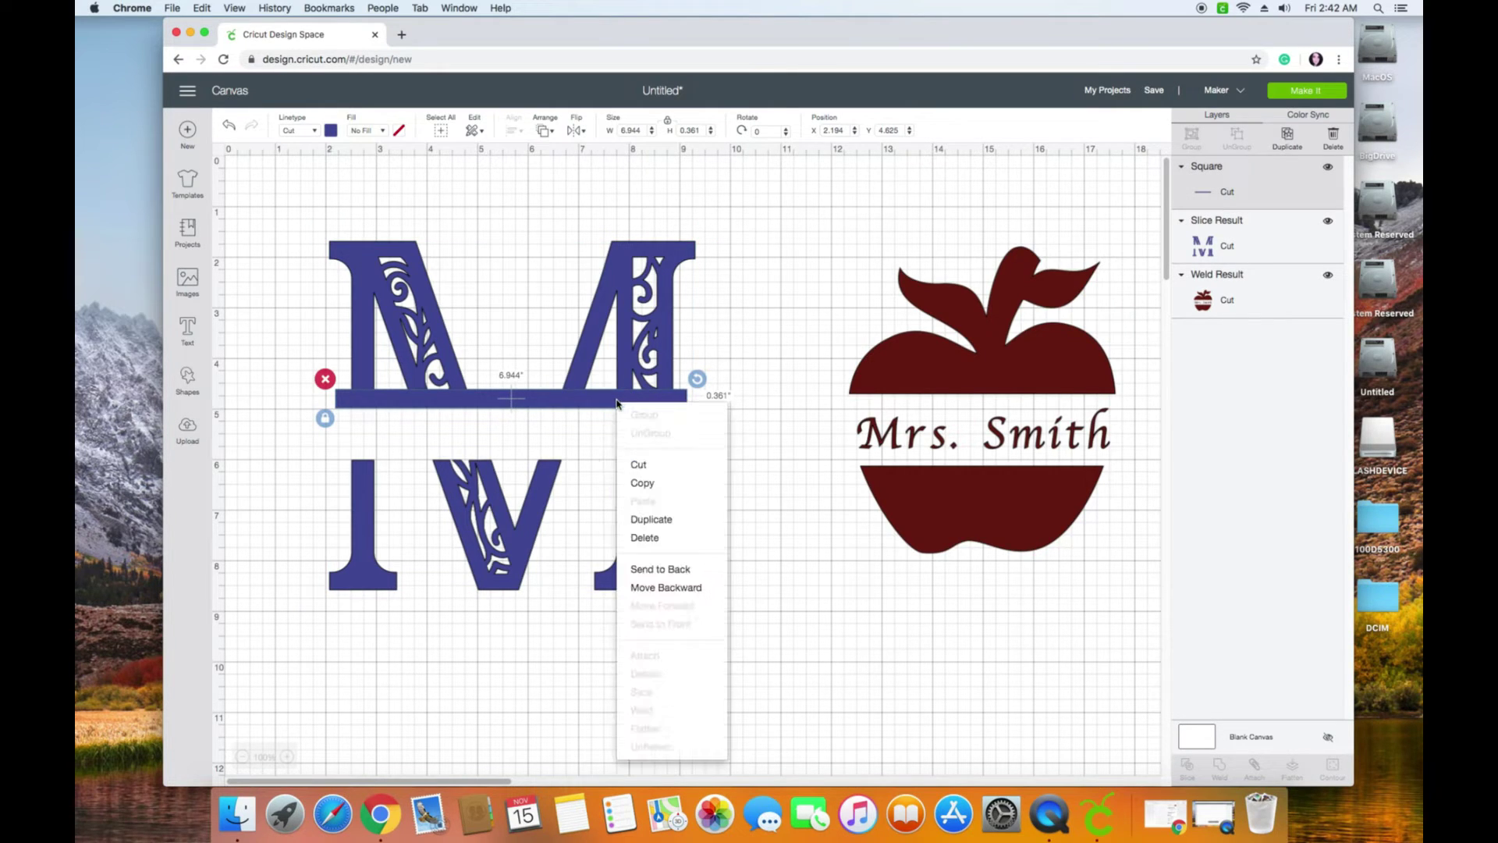
pyautogui.click(649, 519)
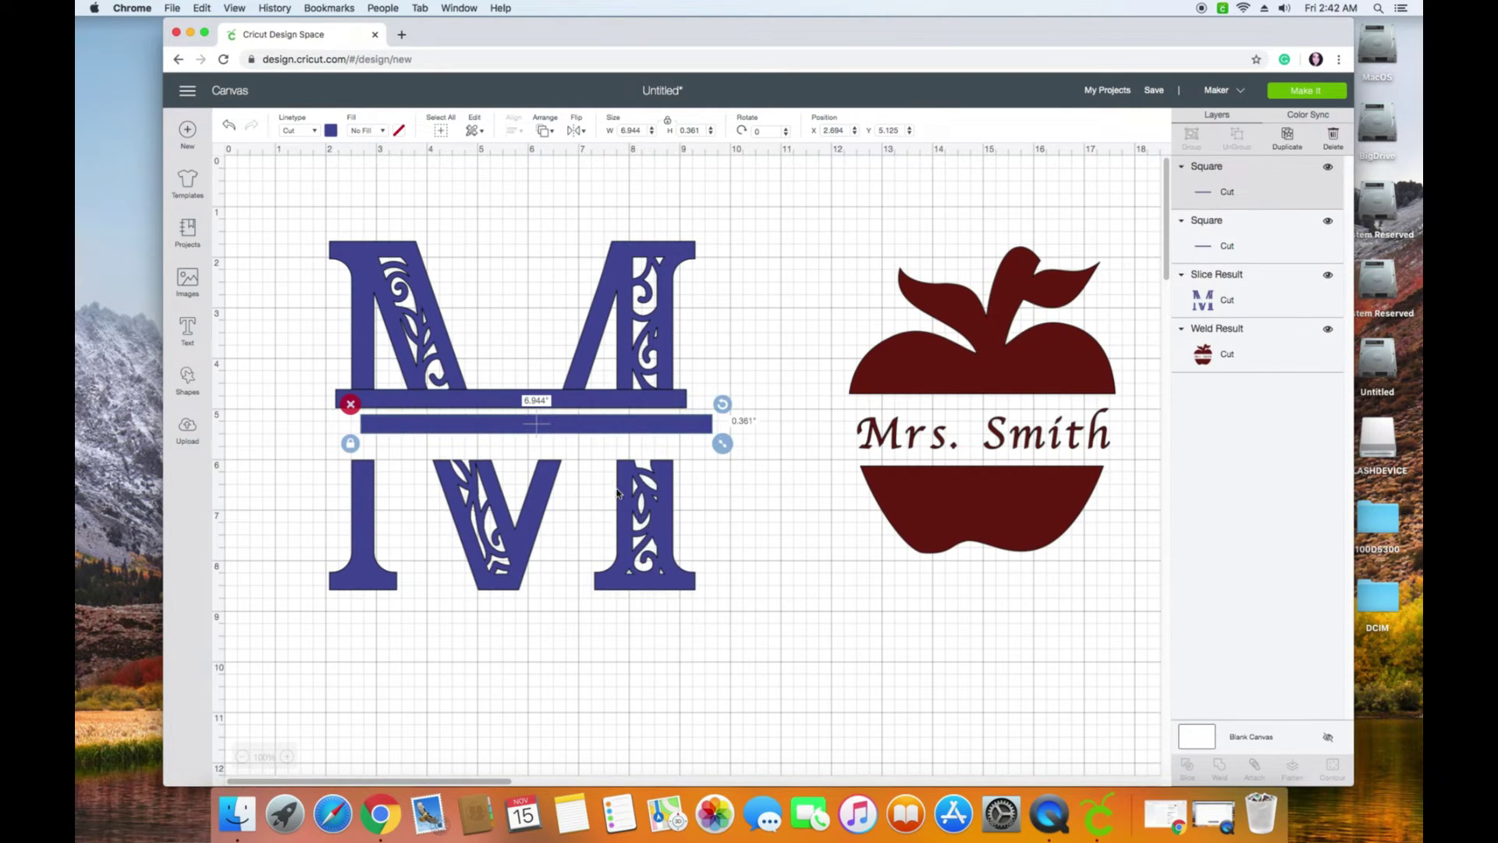
pyautogui.moveTo(597, 423); pyautogui.dragTo(578, 449)
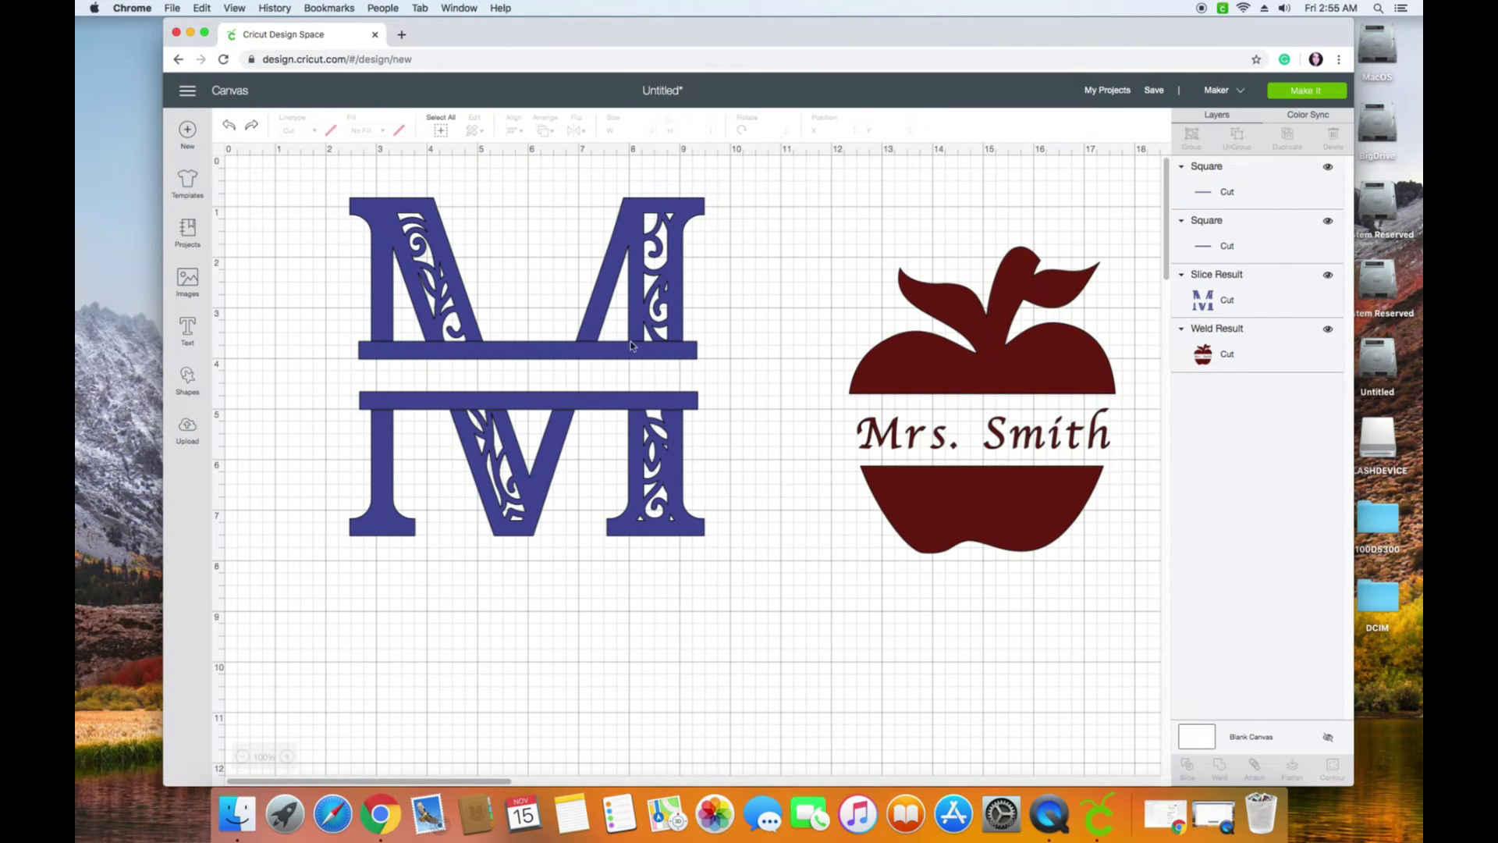
# Step: Weld the split M and both navy bars into one piece about 7.0 by 6.7 inches
pyautogui.moveTo(549, 352); pyautogui.dragTo(565, 712)
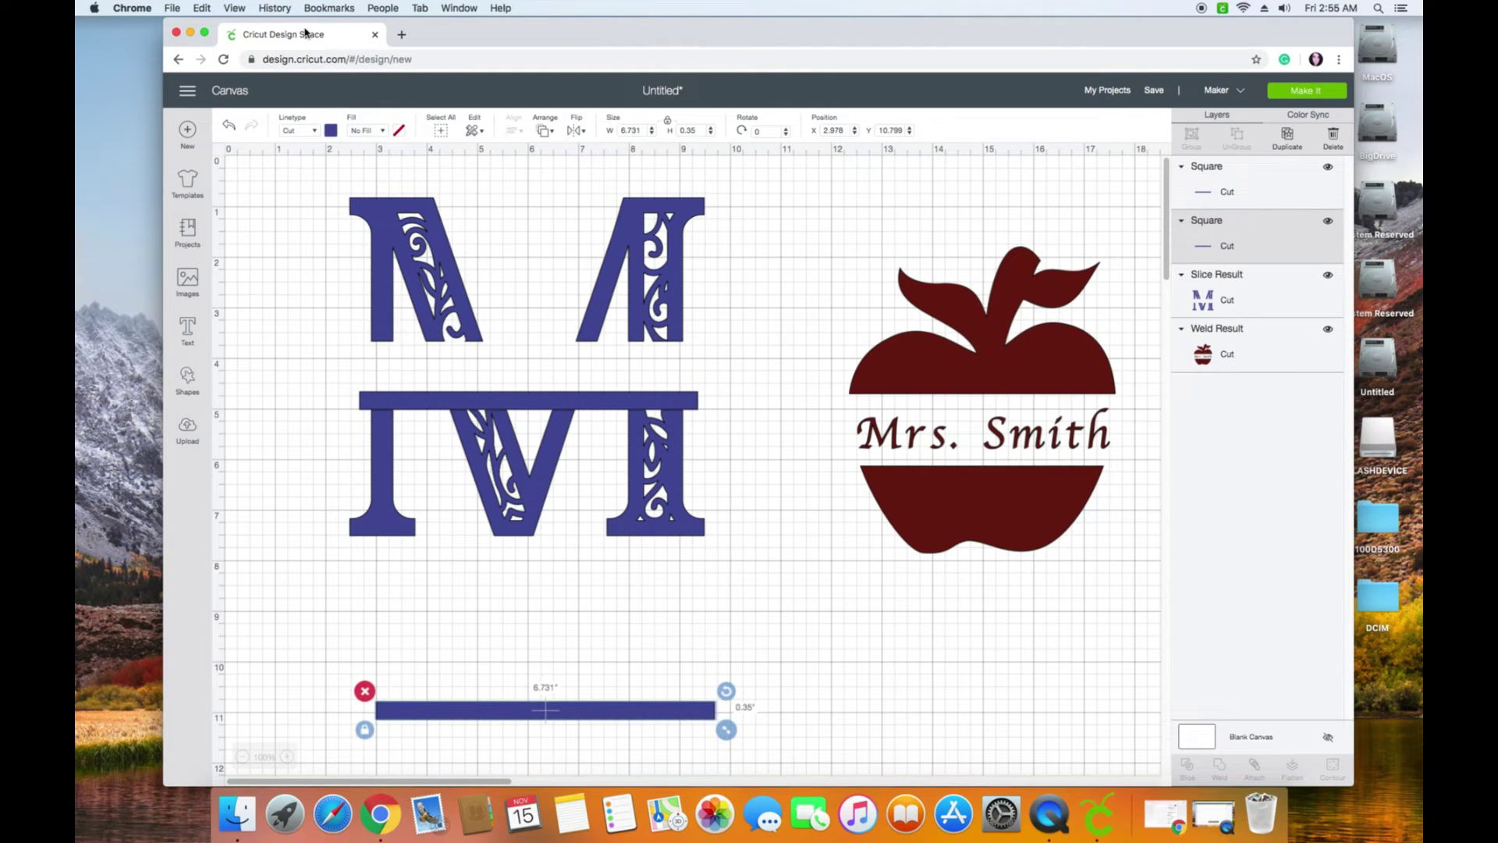
pyautogui.moveTo(327, 174); pyautogui.dragTo(739, 555)
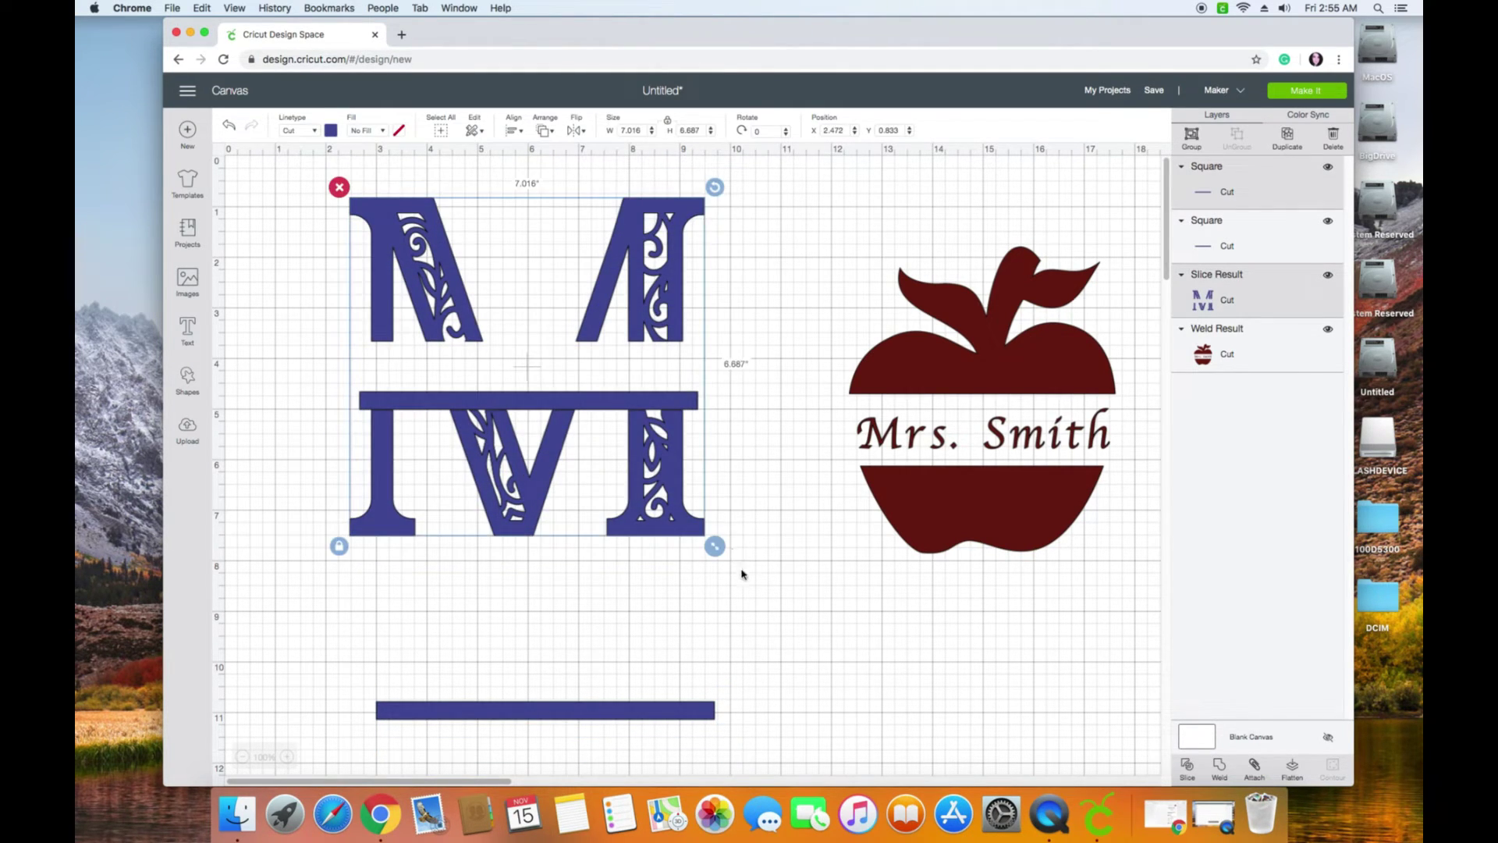
pyautogui.click(1219, 769)
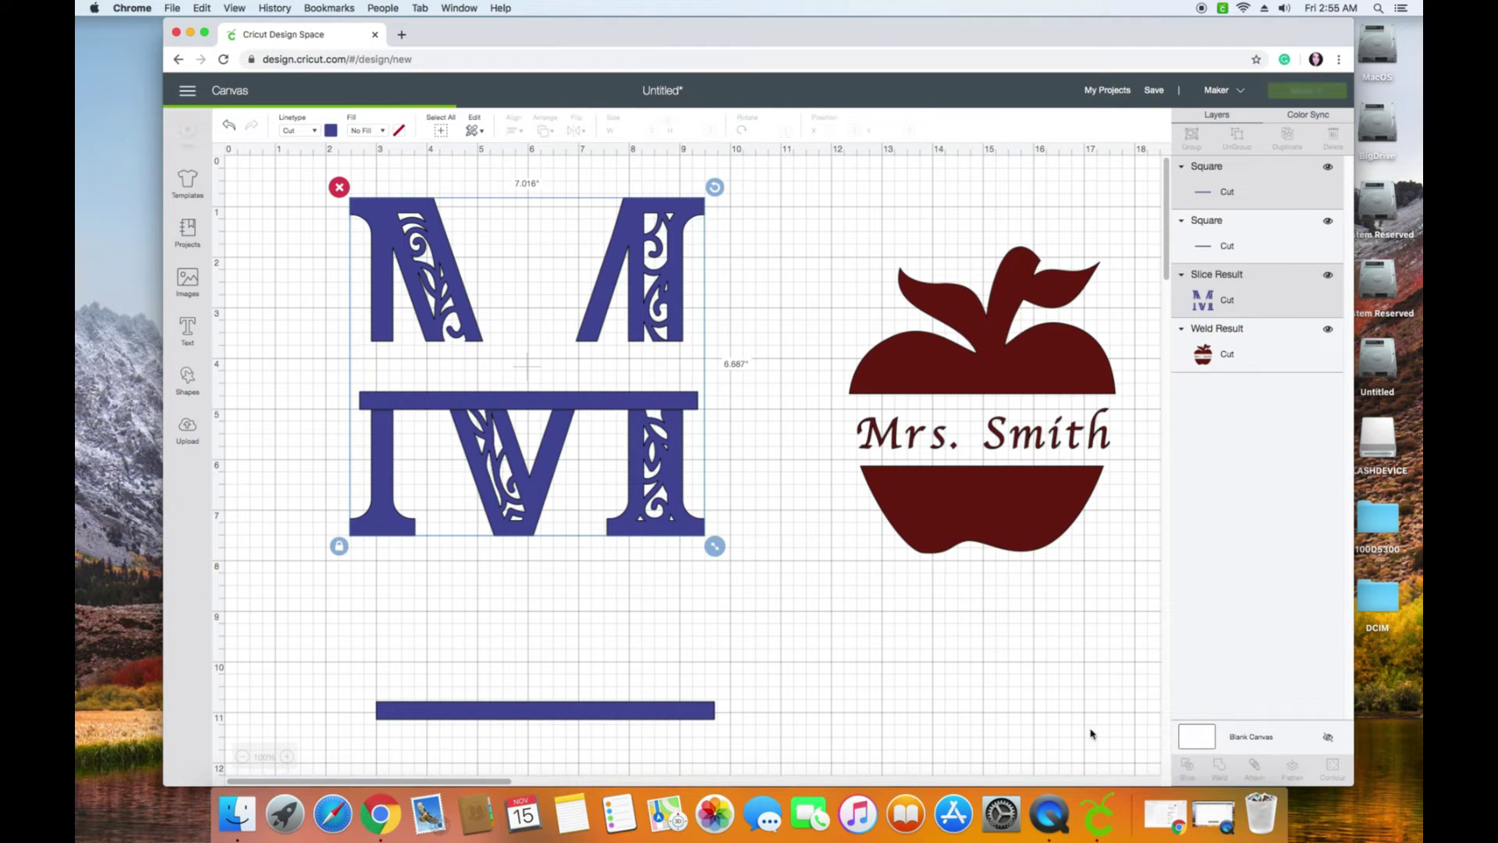
pyautogui.moveTo(644, 461); pyautogui.dragTo(648, 510)
pyautogui.moveTo(587, 717); pyautogui.dragTo(574, 404)
pyautogui.moveTo(307, 195); pyautogui.dragTo(749, 620)
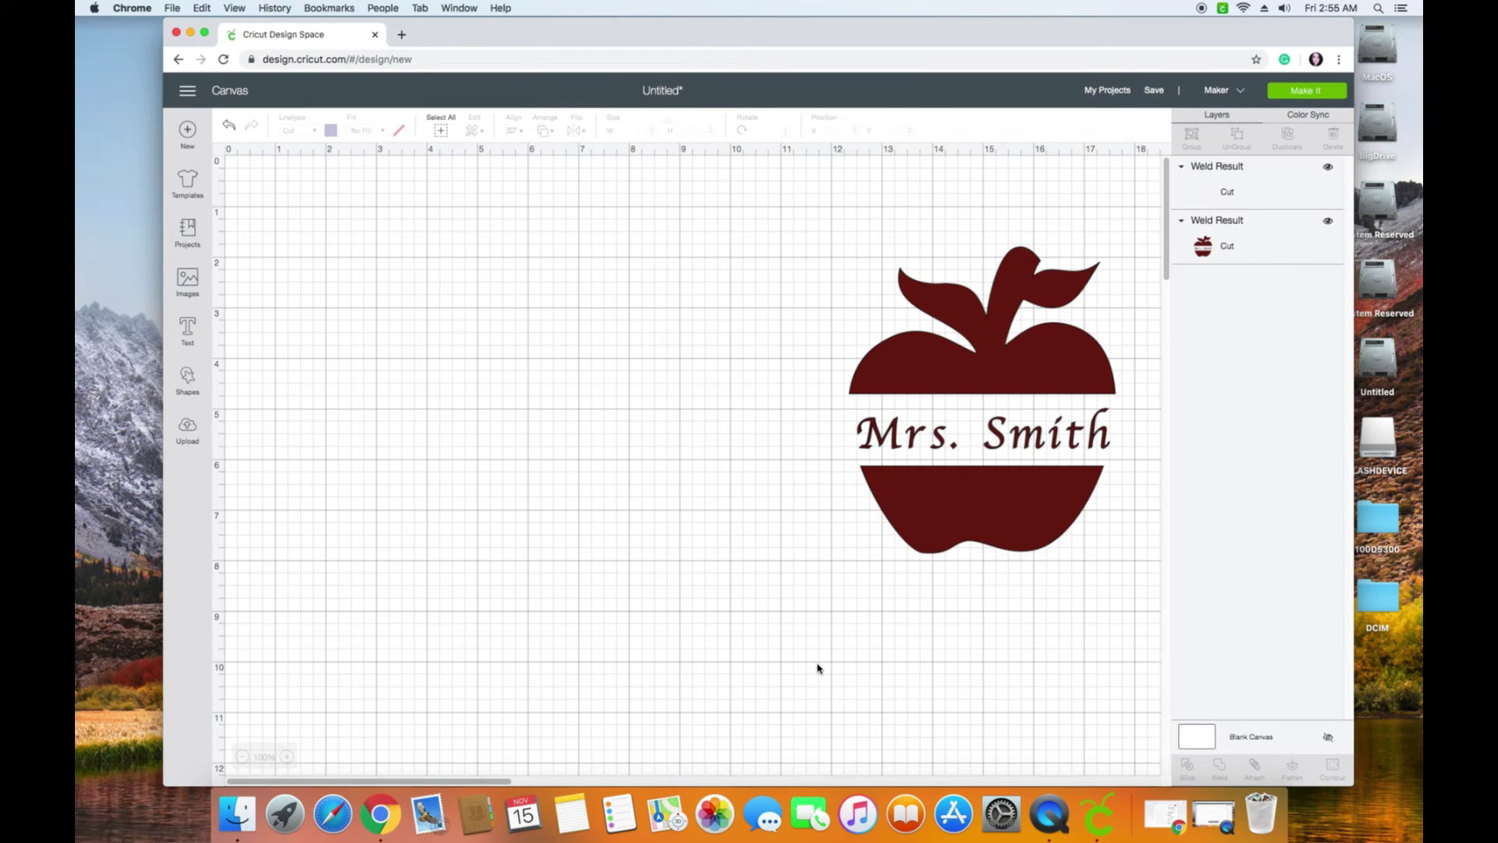
pyautogui.moveTo(658, 472); pyautogui.dragTo(673, 498)
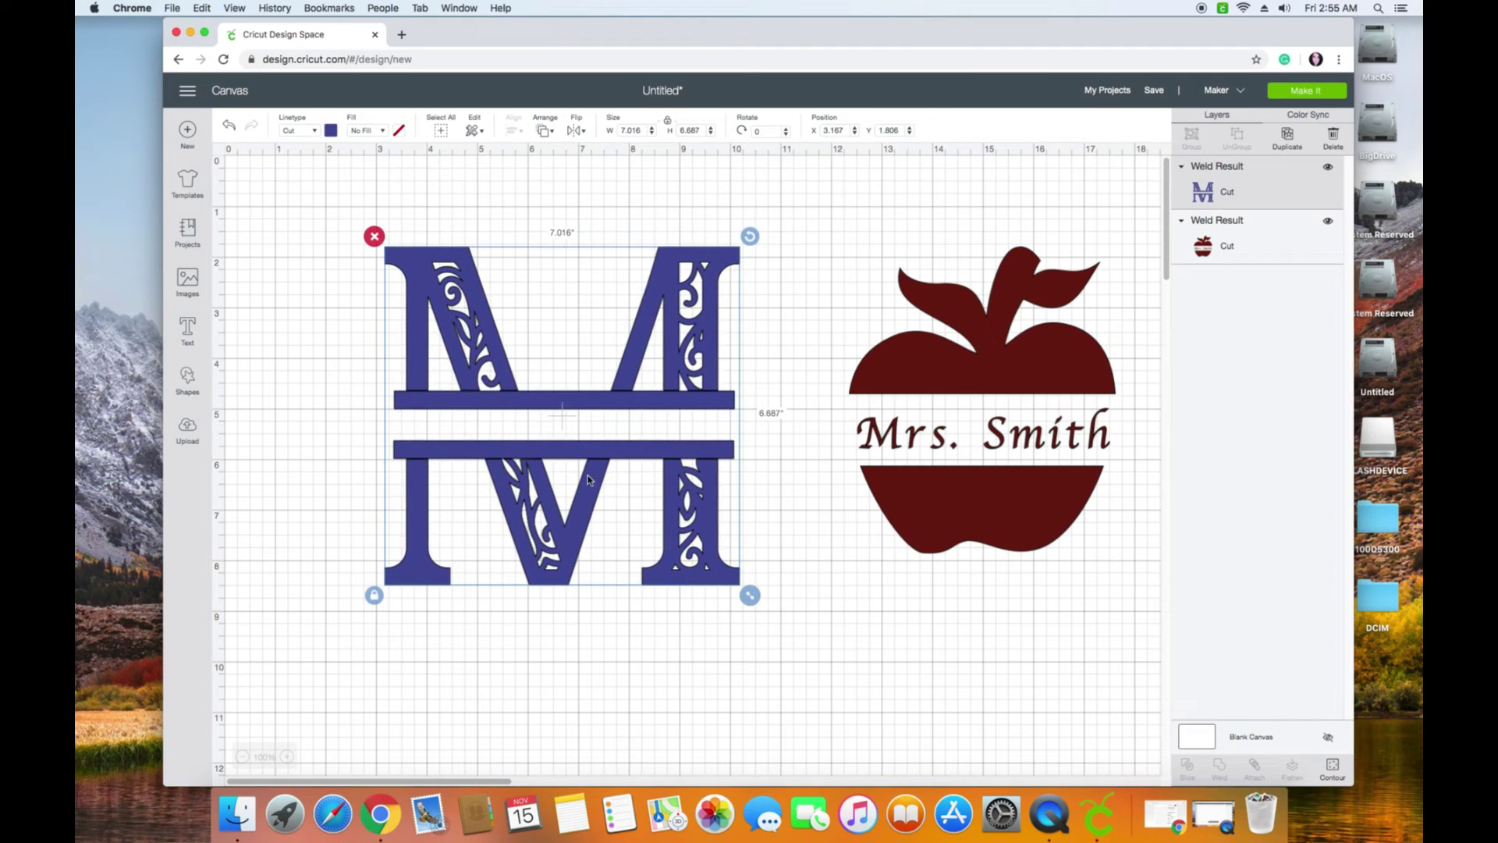
# Step: Add the text 'March' in Apple Chancery, sized to fit between the M's bars
pyautogui.click(188, 329)
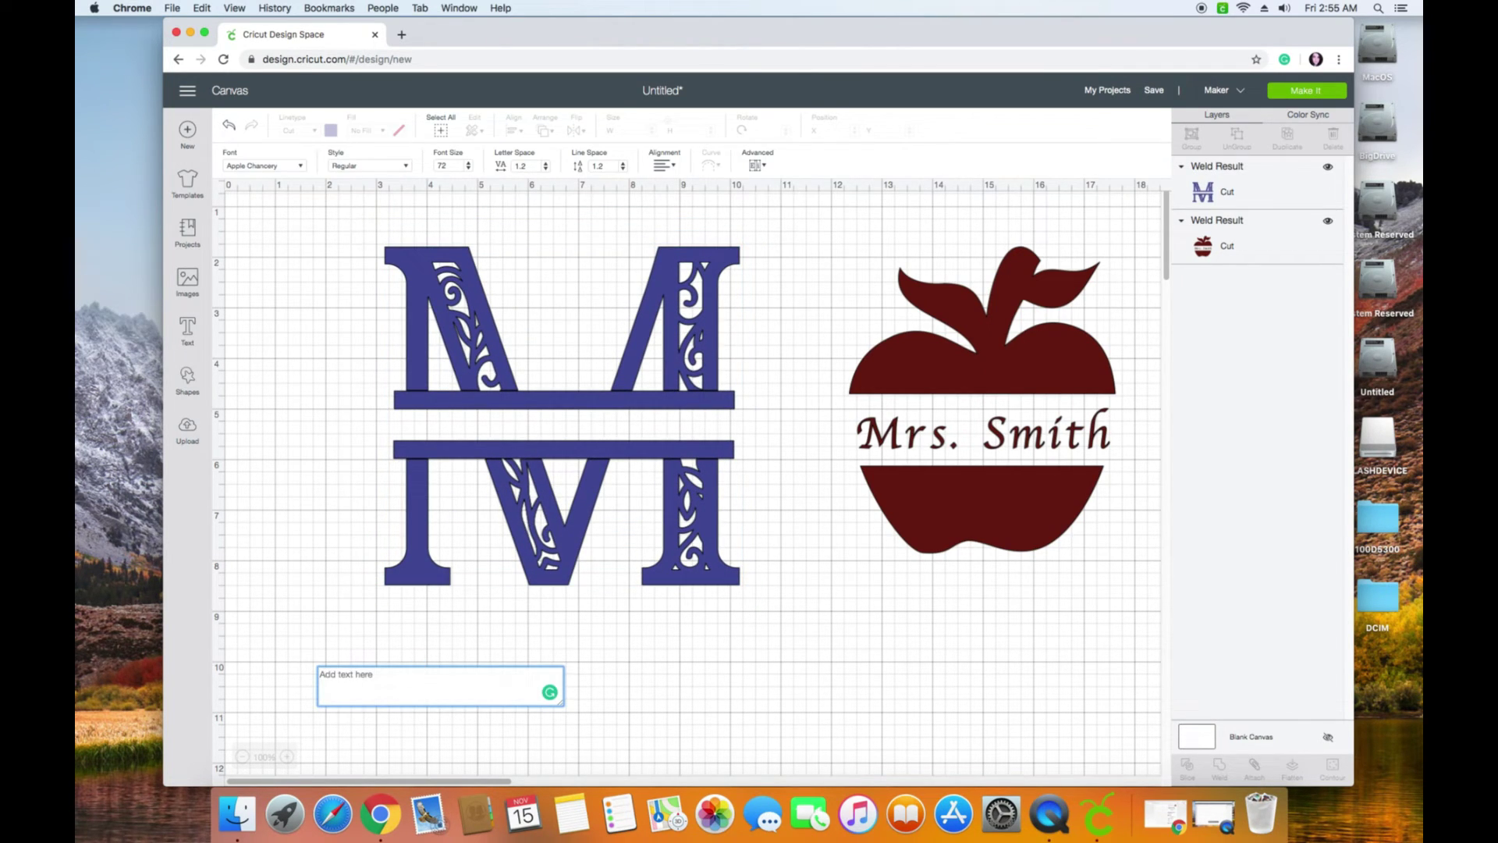
pyautogui.write('March')
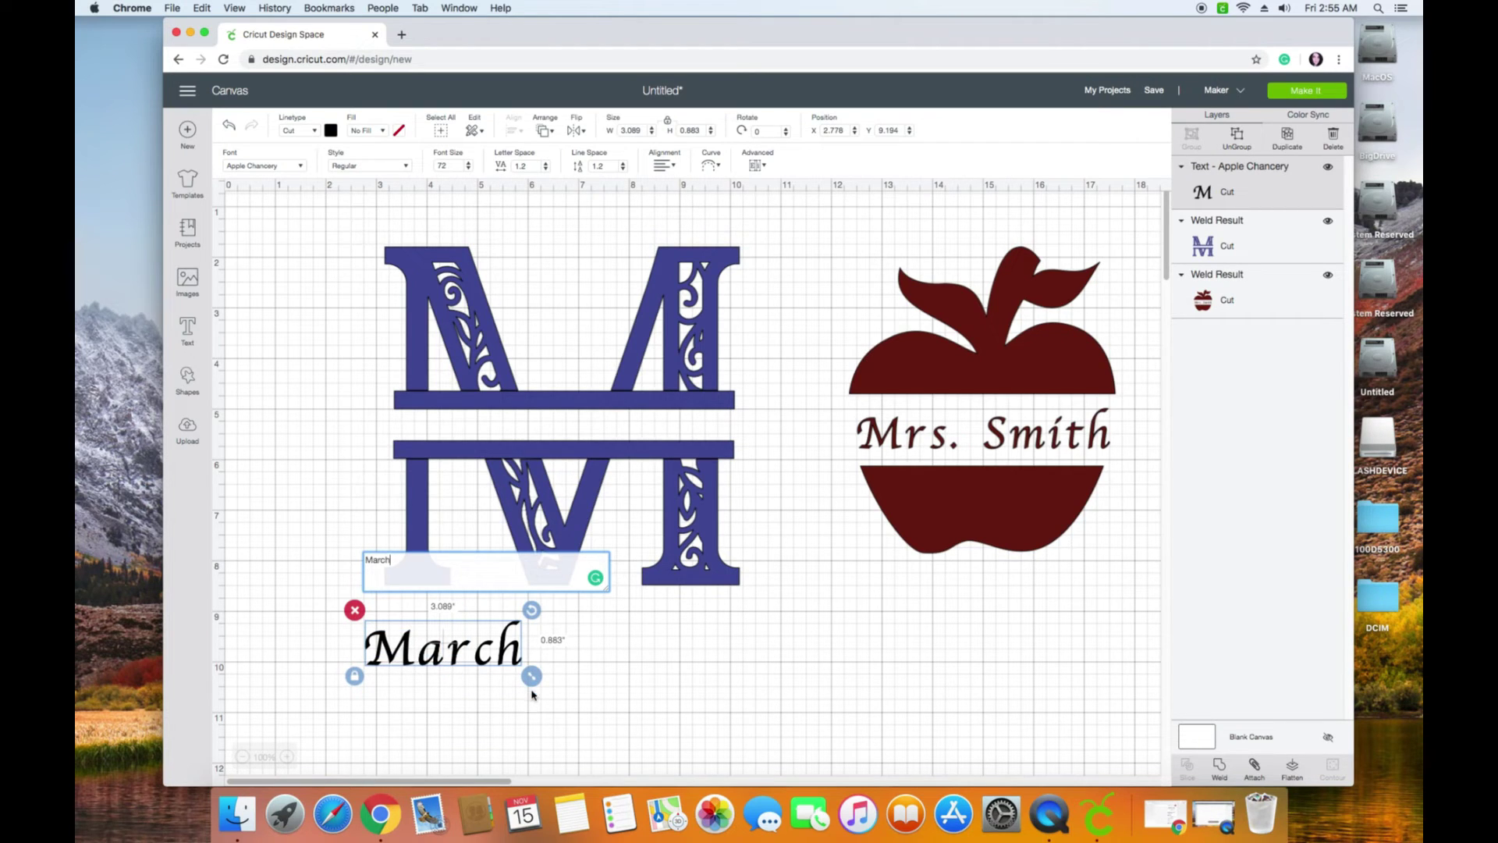
pyautogui.moveTo(532, 675); pyautogui.dragTo(553, 430)
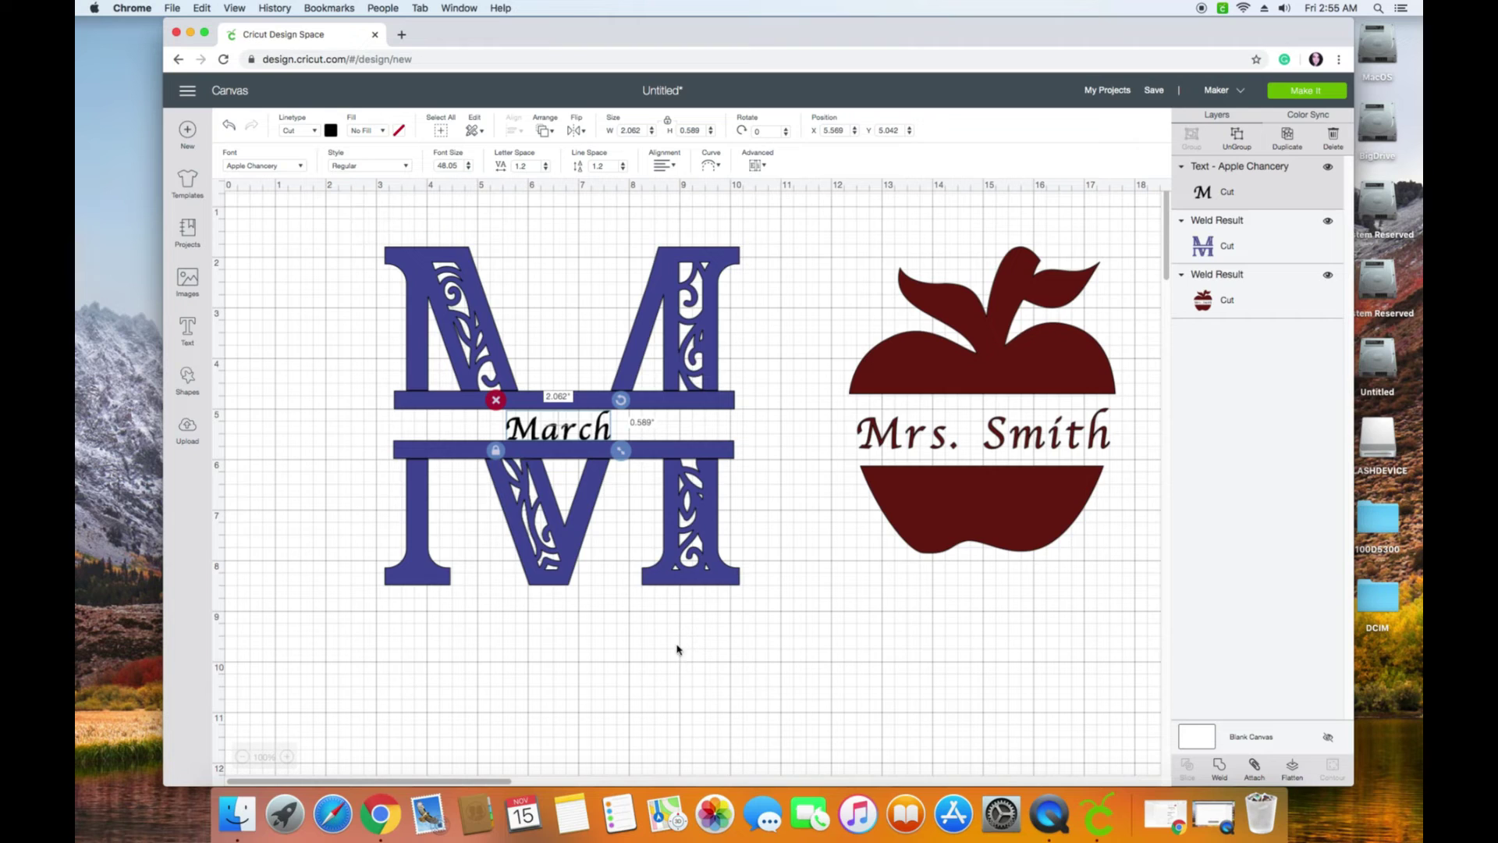
pyautogui.click(265, 466)
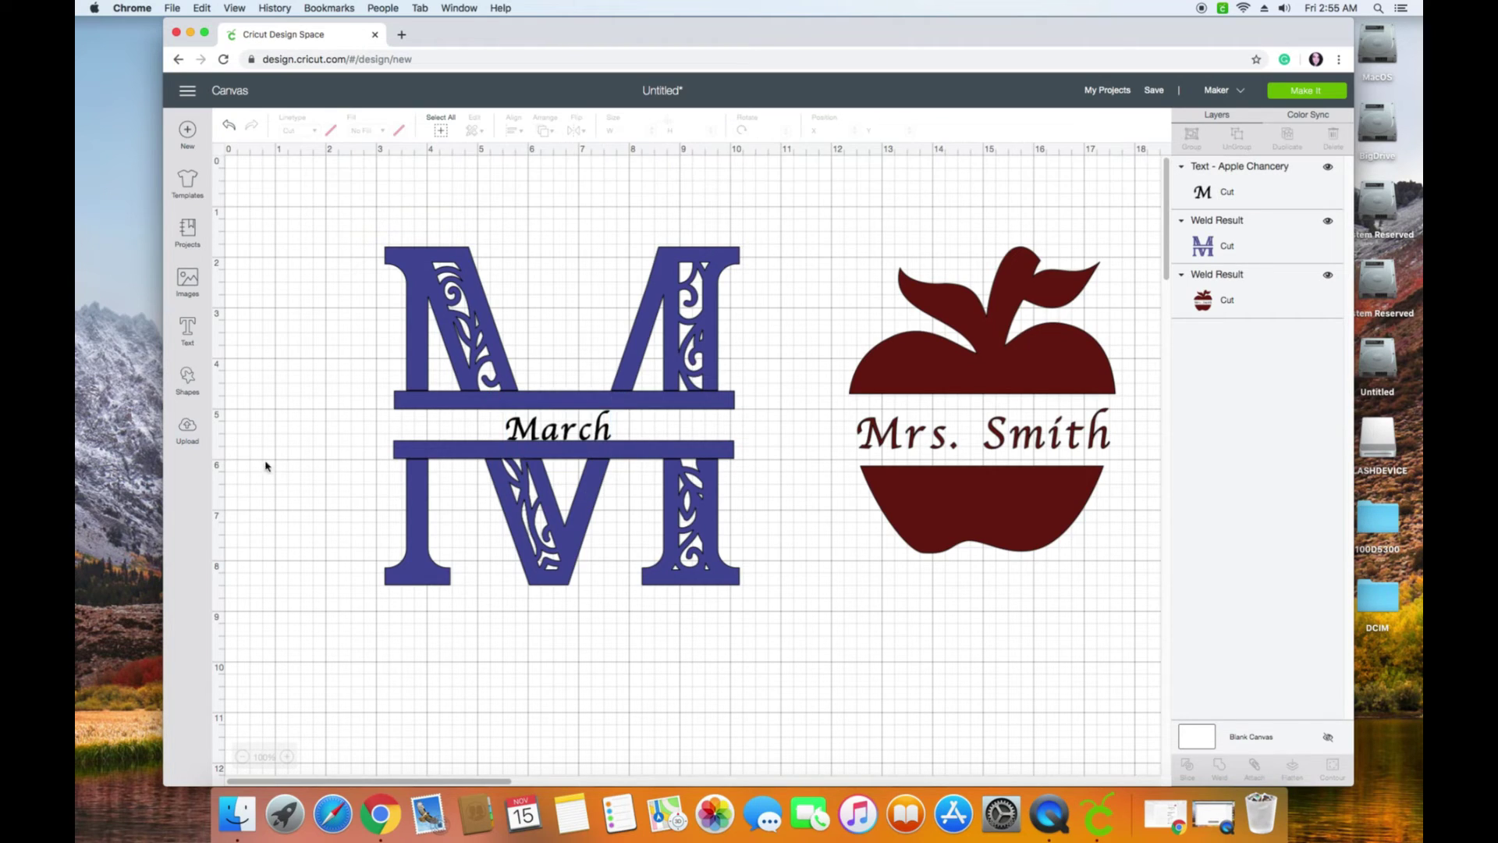
# Step: Select the M together with March and weld them into one monogram
pyautogui.click(553, 438)
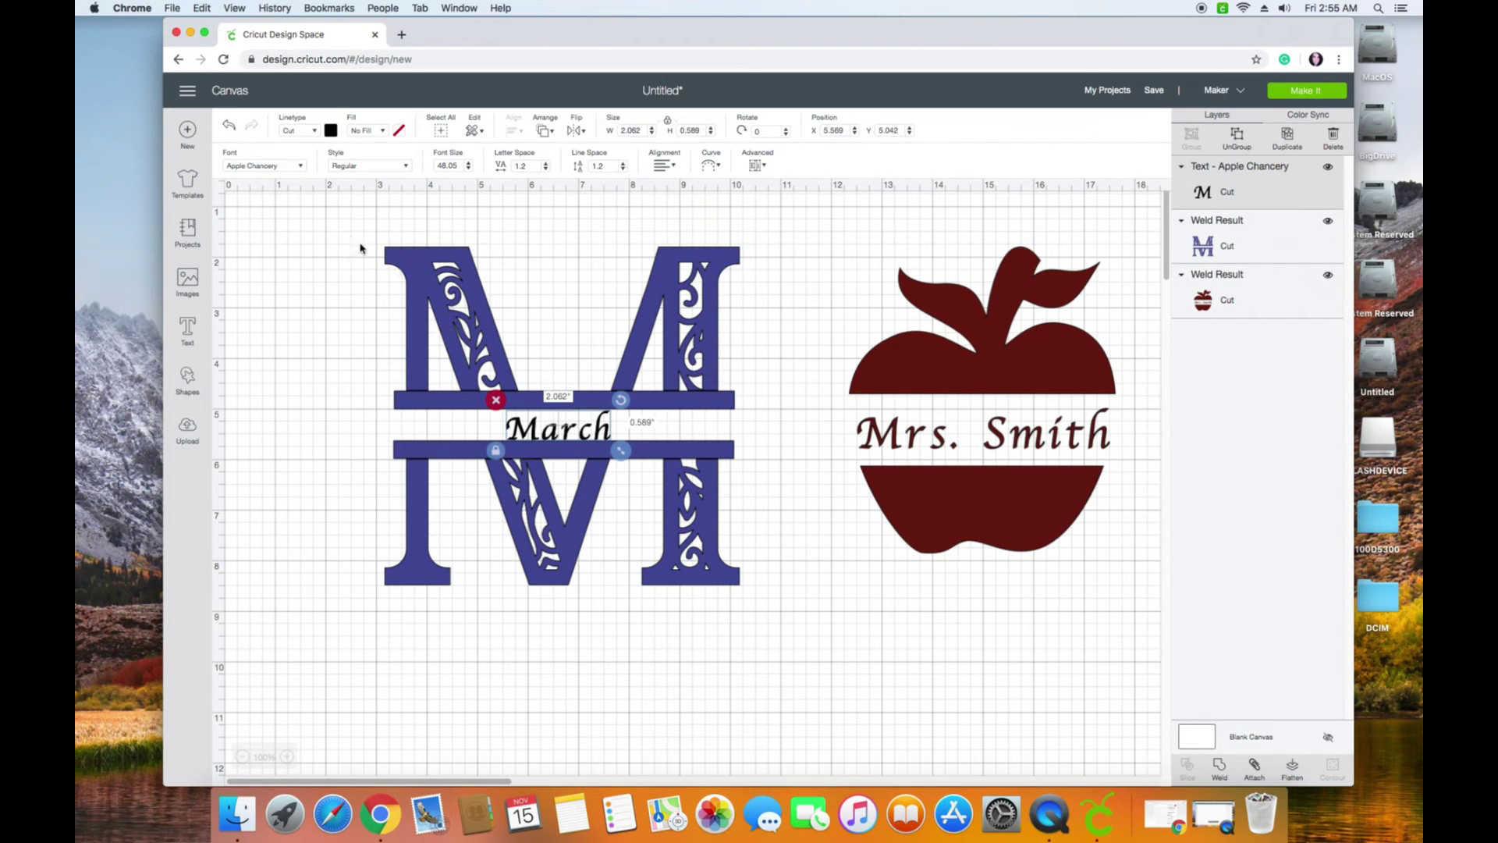
pyautogui.click(334, 220)
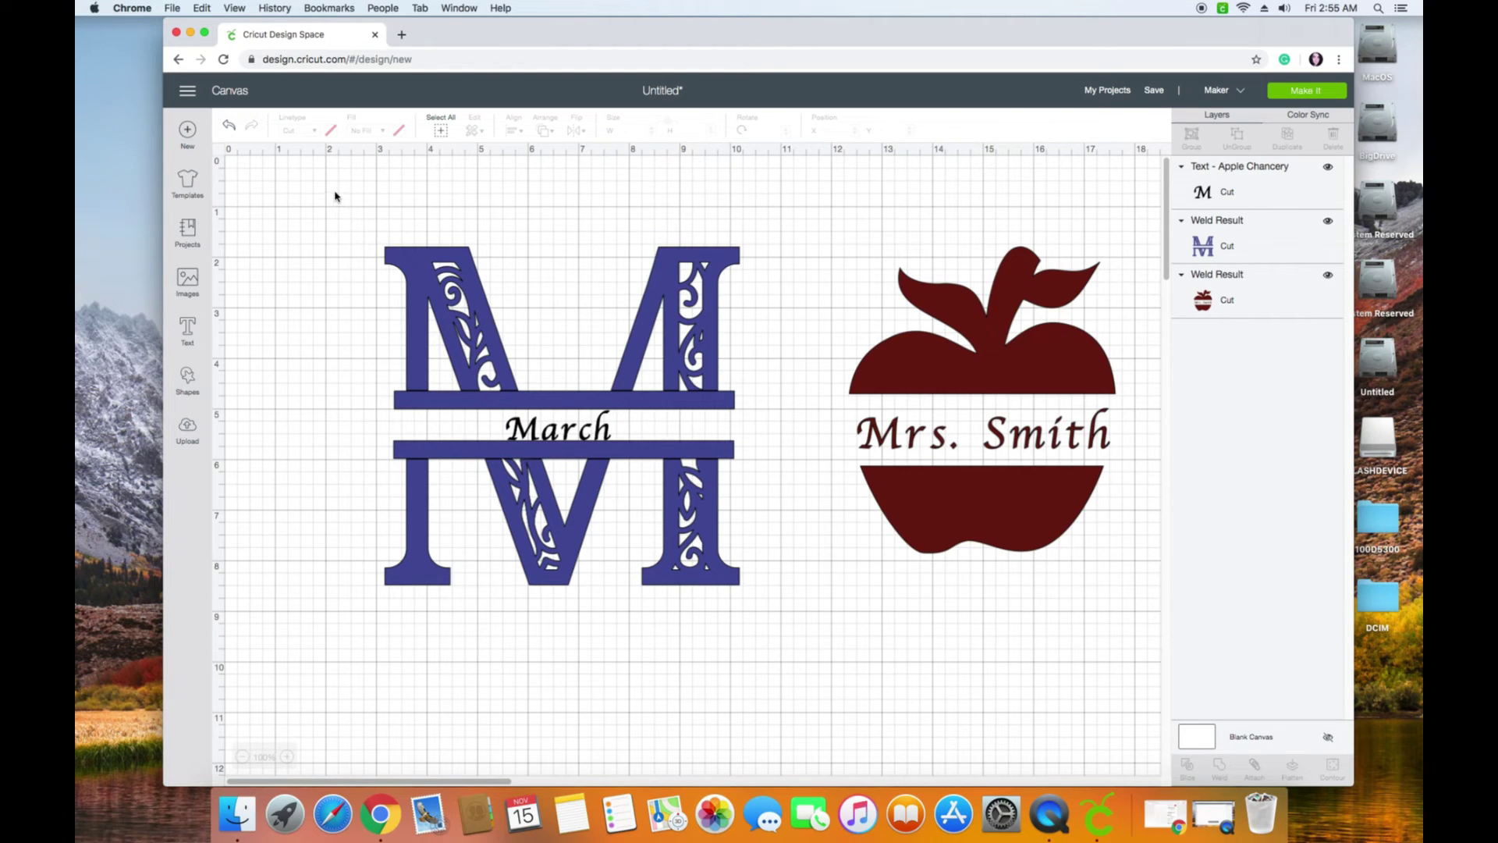
pyautogui.click(336, 193)
pyautogui.moveTo(336, 194); pyautogui.dragTo(776, 618)
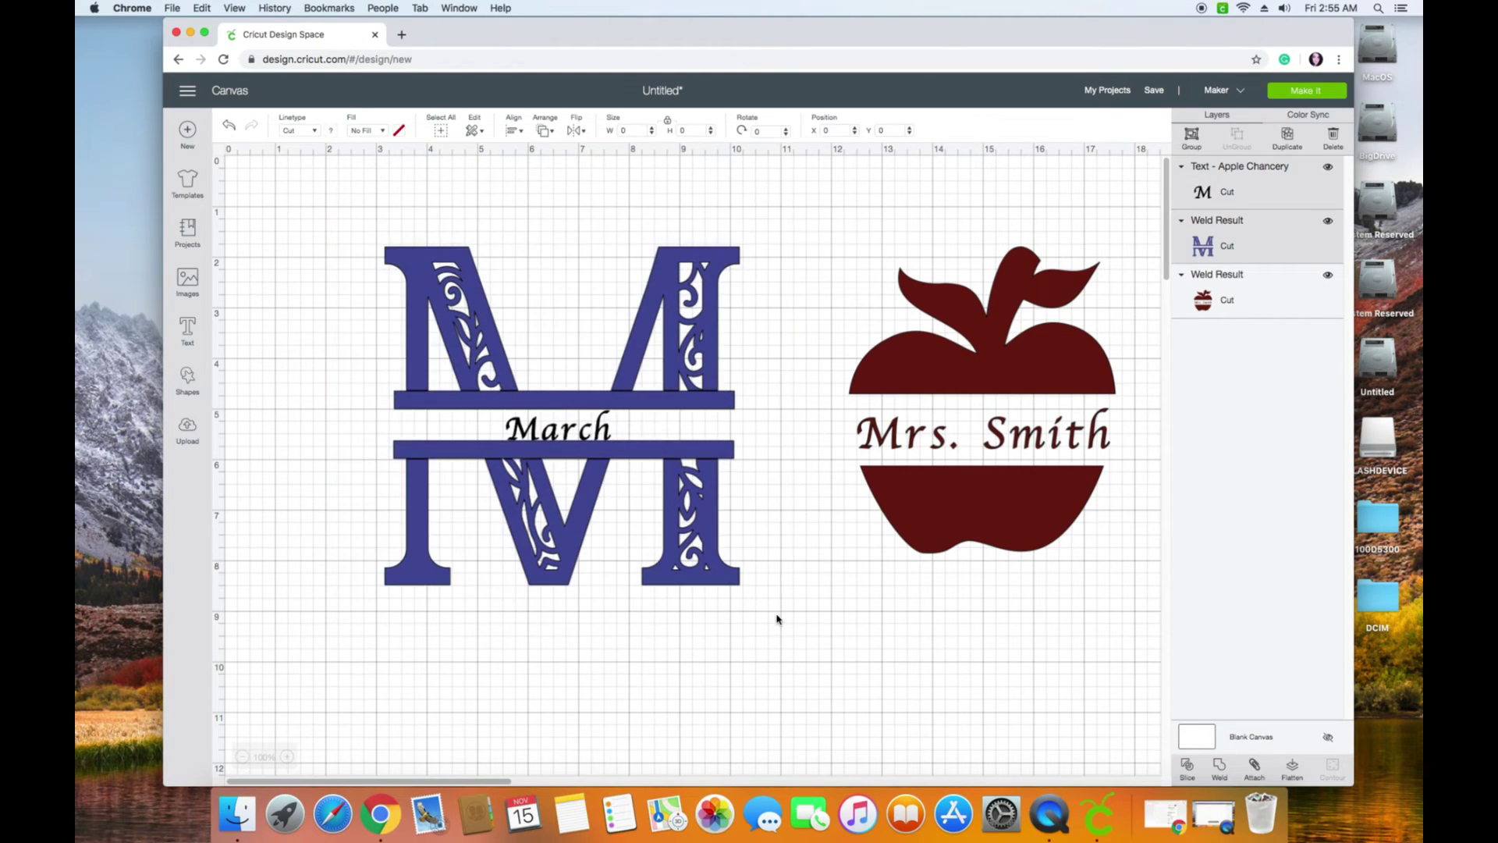
pyautogui.click(1223, 777)
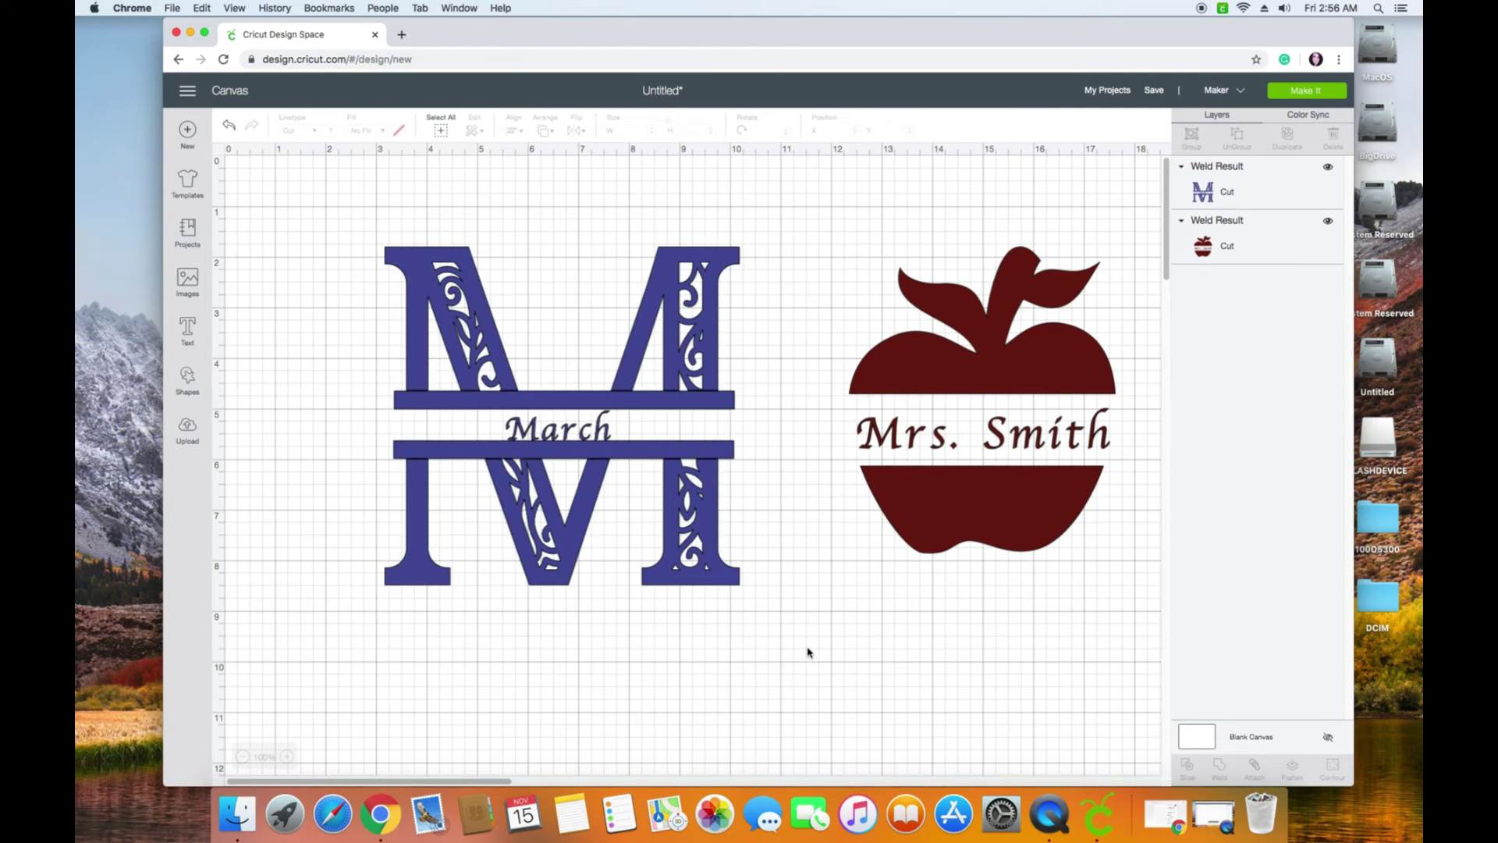
pyautogui.click(548, 484)
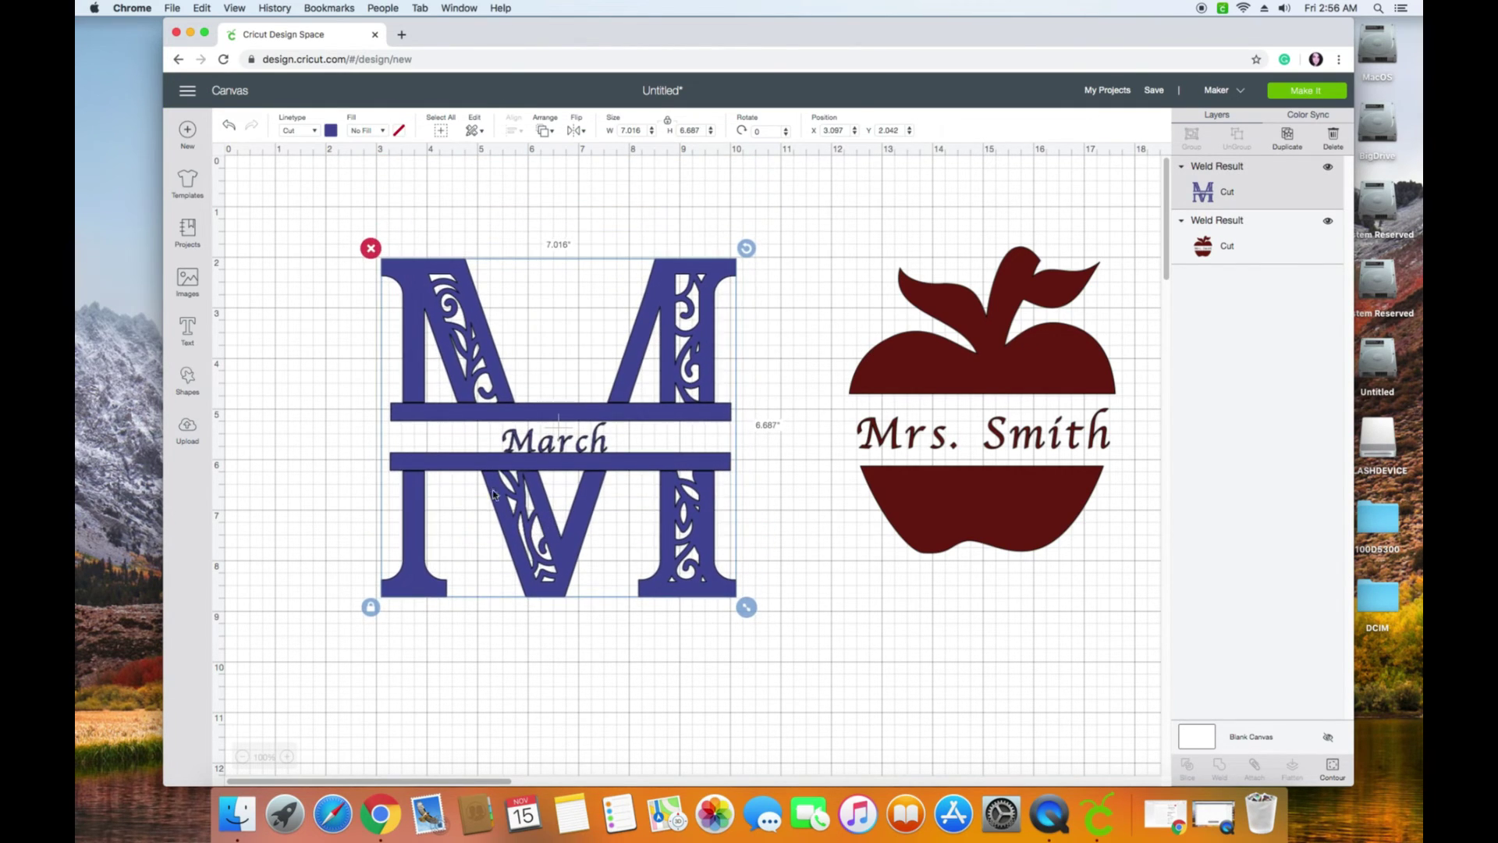
pyautogui.click(1309, 93)
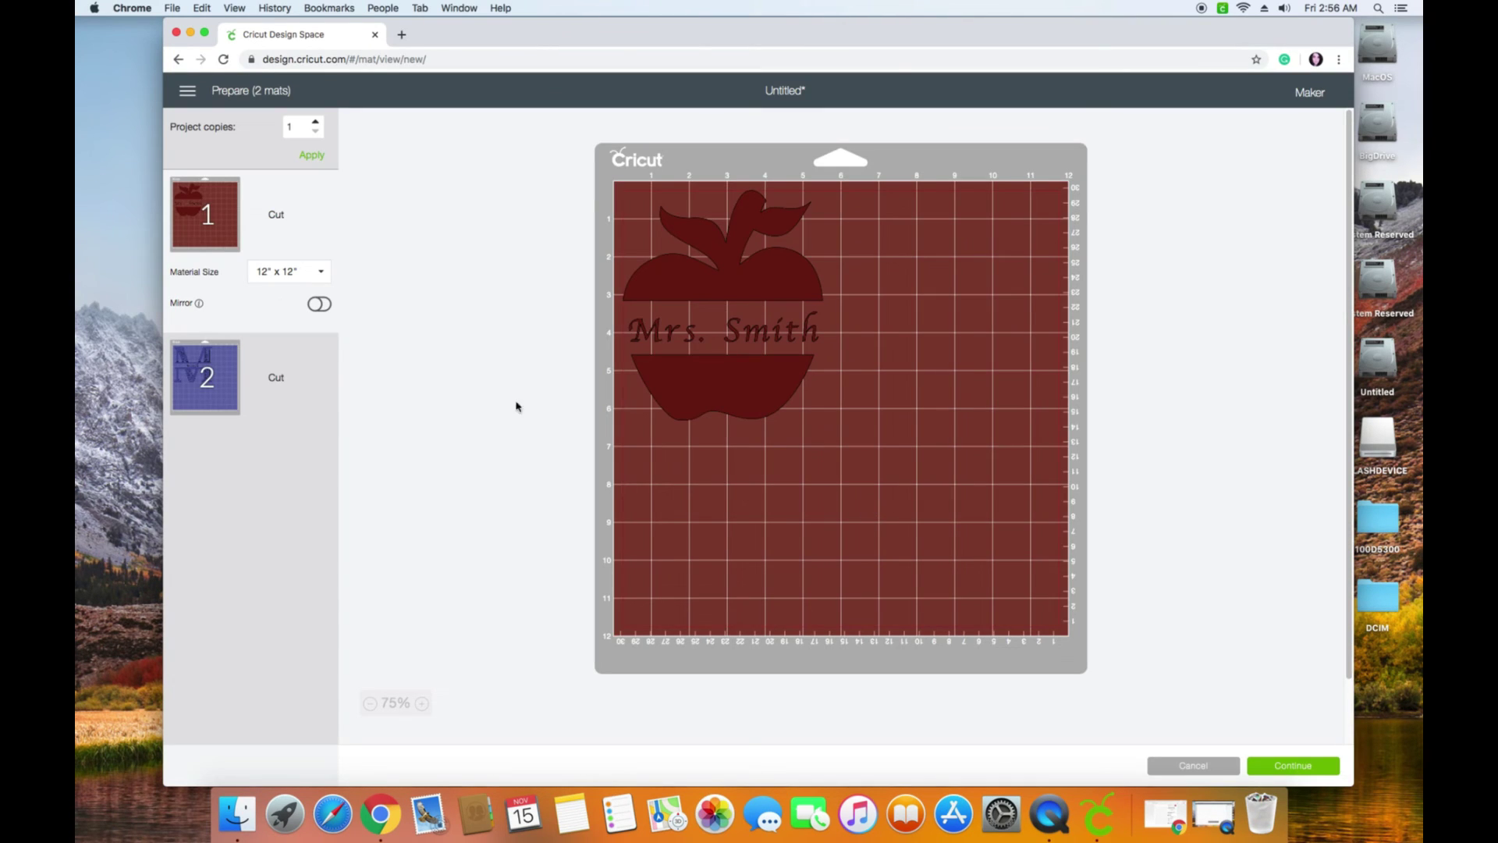
pyautogui.click(222, 404)
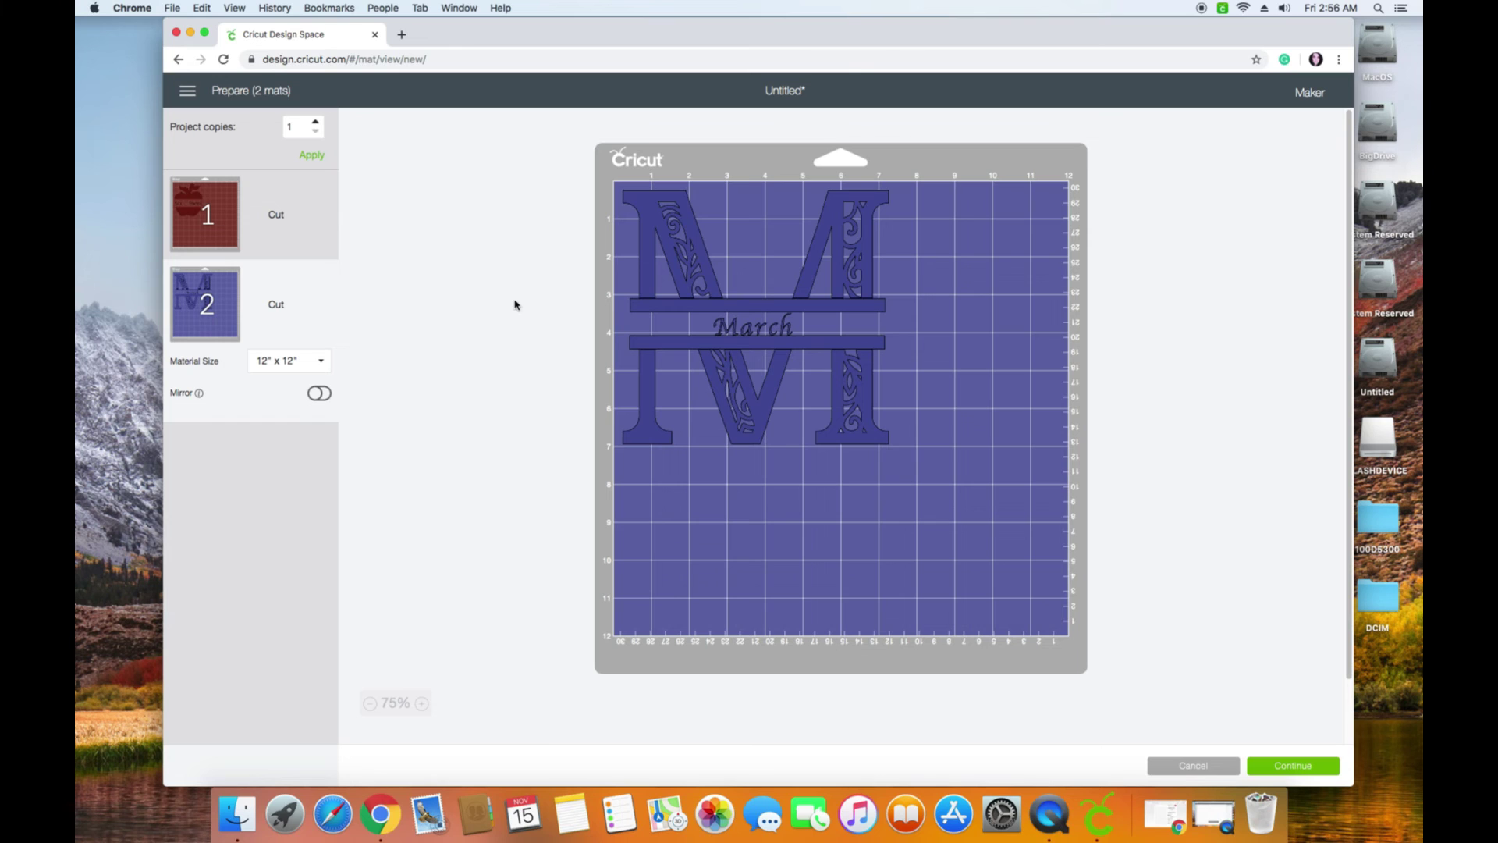
pyautogui.click(1176, 766)
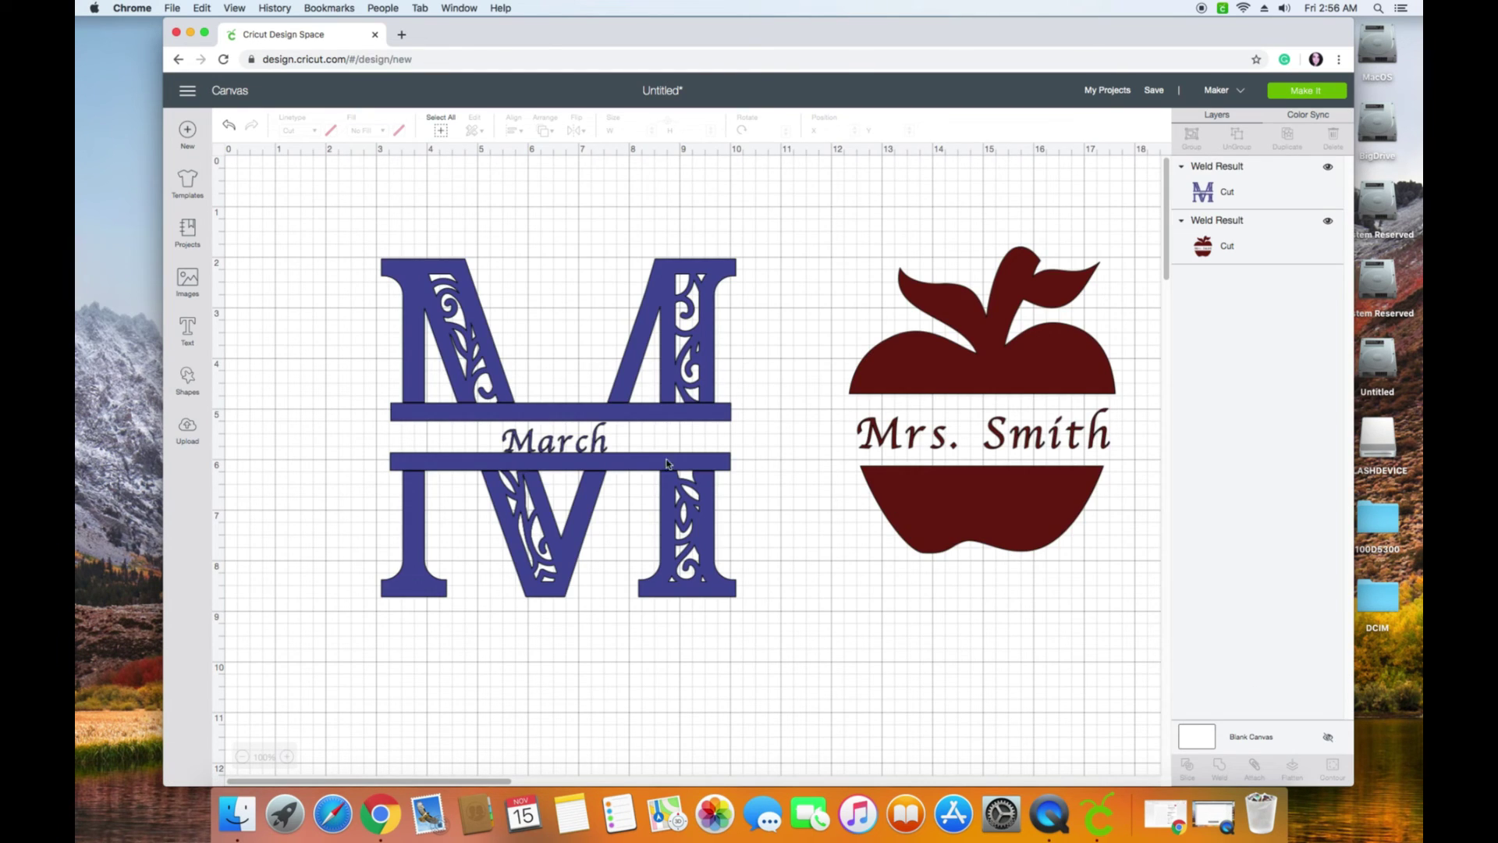
# Step: Reposition the welded March monogram next to the Mrs. Smith apple at X 4.083, Y 1.486
pyautogui.moveTo(566, 504); pyautogui.dragTo(573, 447)
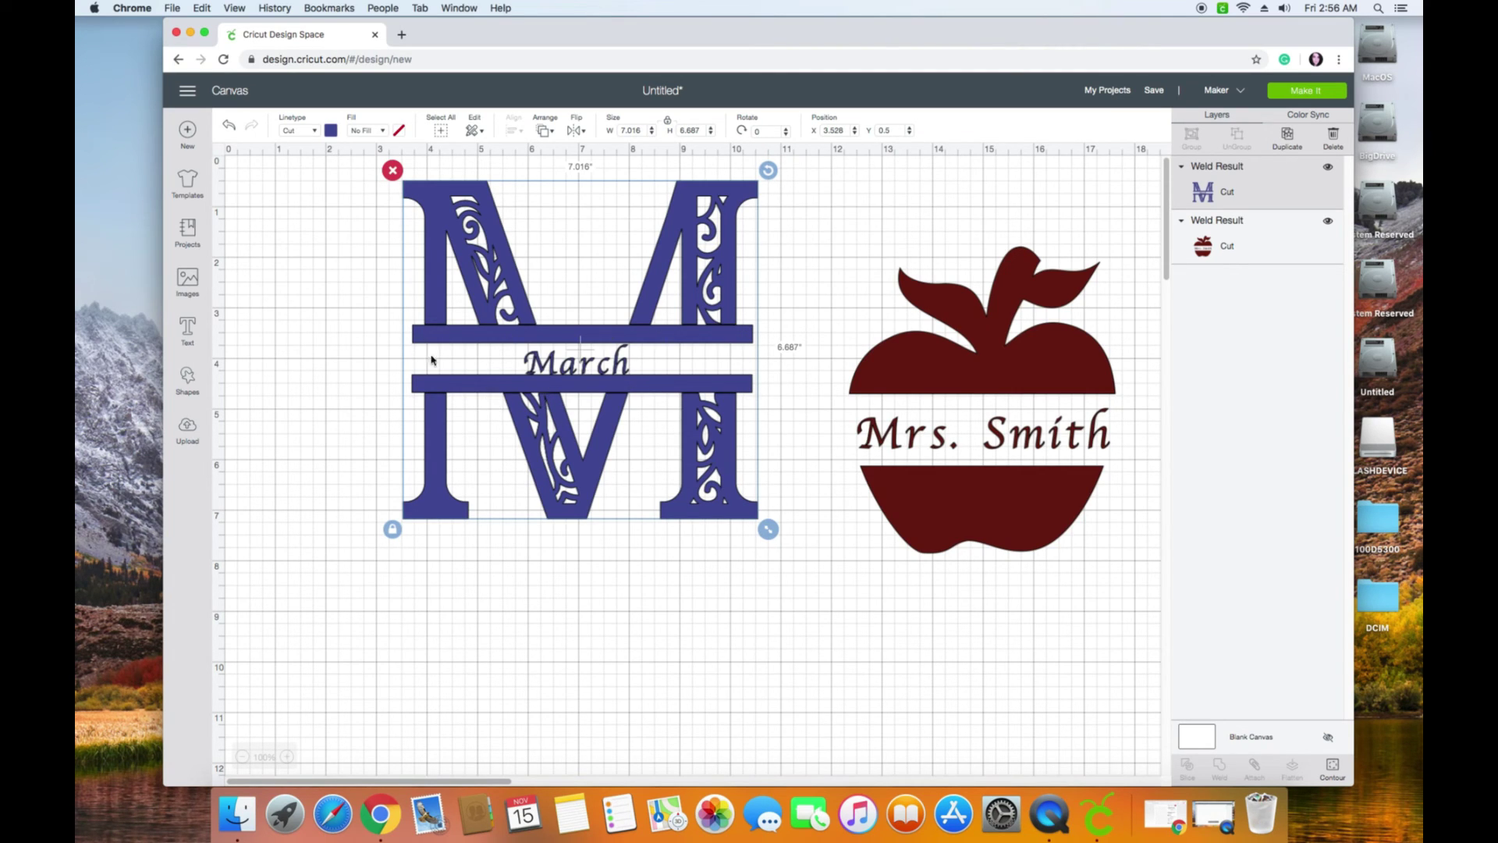
pyautogui.moveTo(623, 421); pyautogui.dragTo(1036, 619)
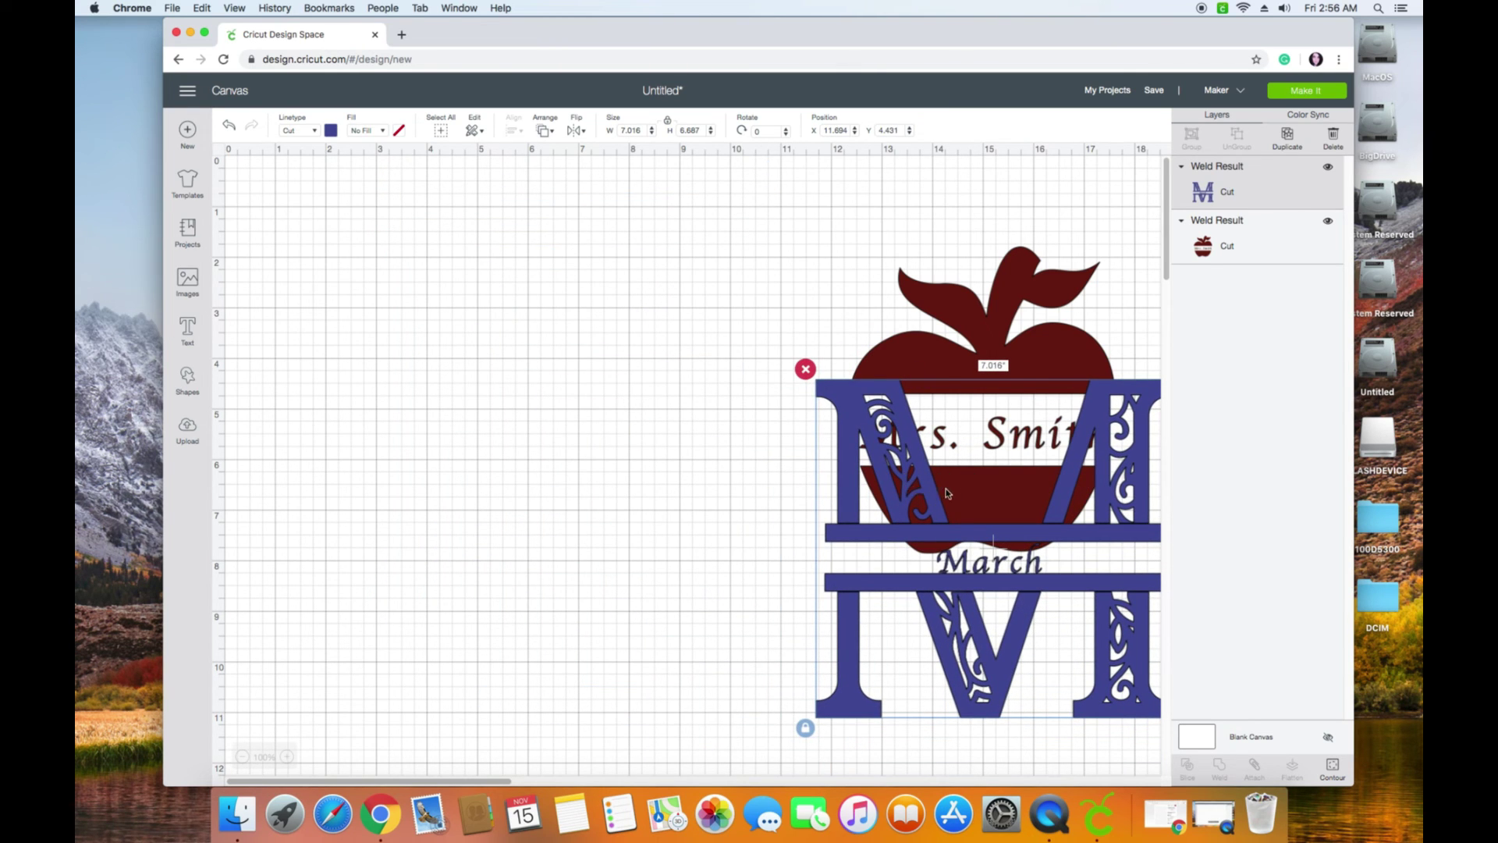
pyautogui.moveTo(946, 494); pyautogui.dragTo(638, 405)
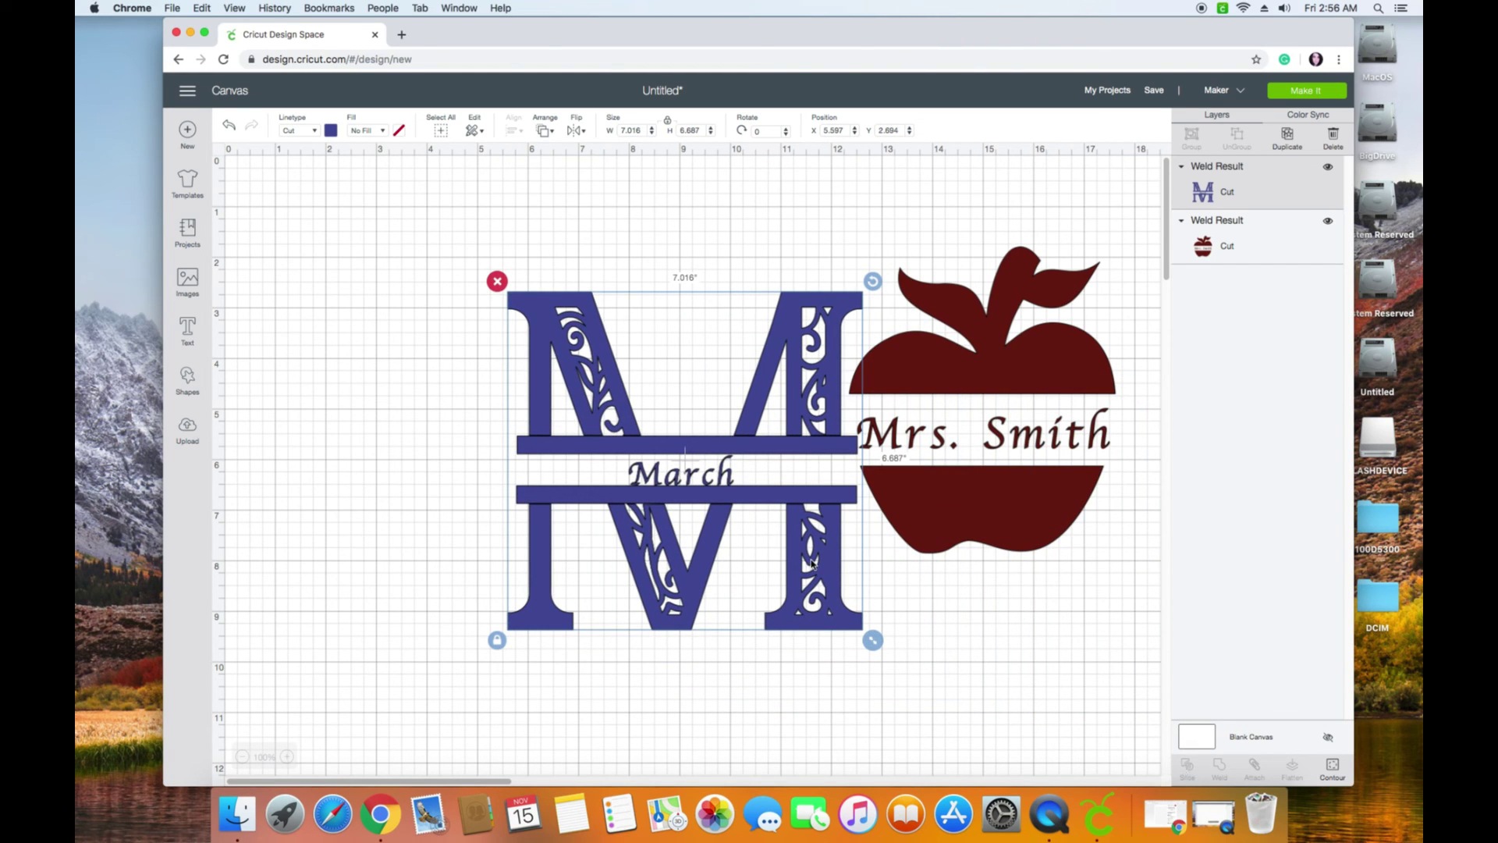
pyautogui.moveTo(811, 562); pyautogui.dragTo(735, 500)
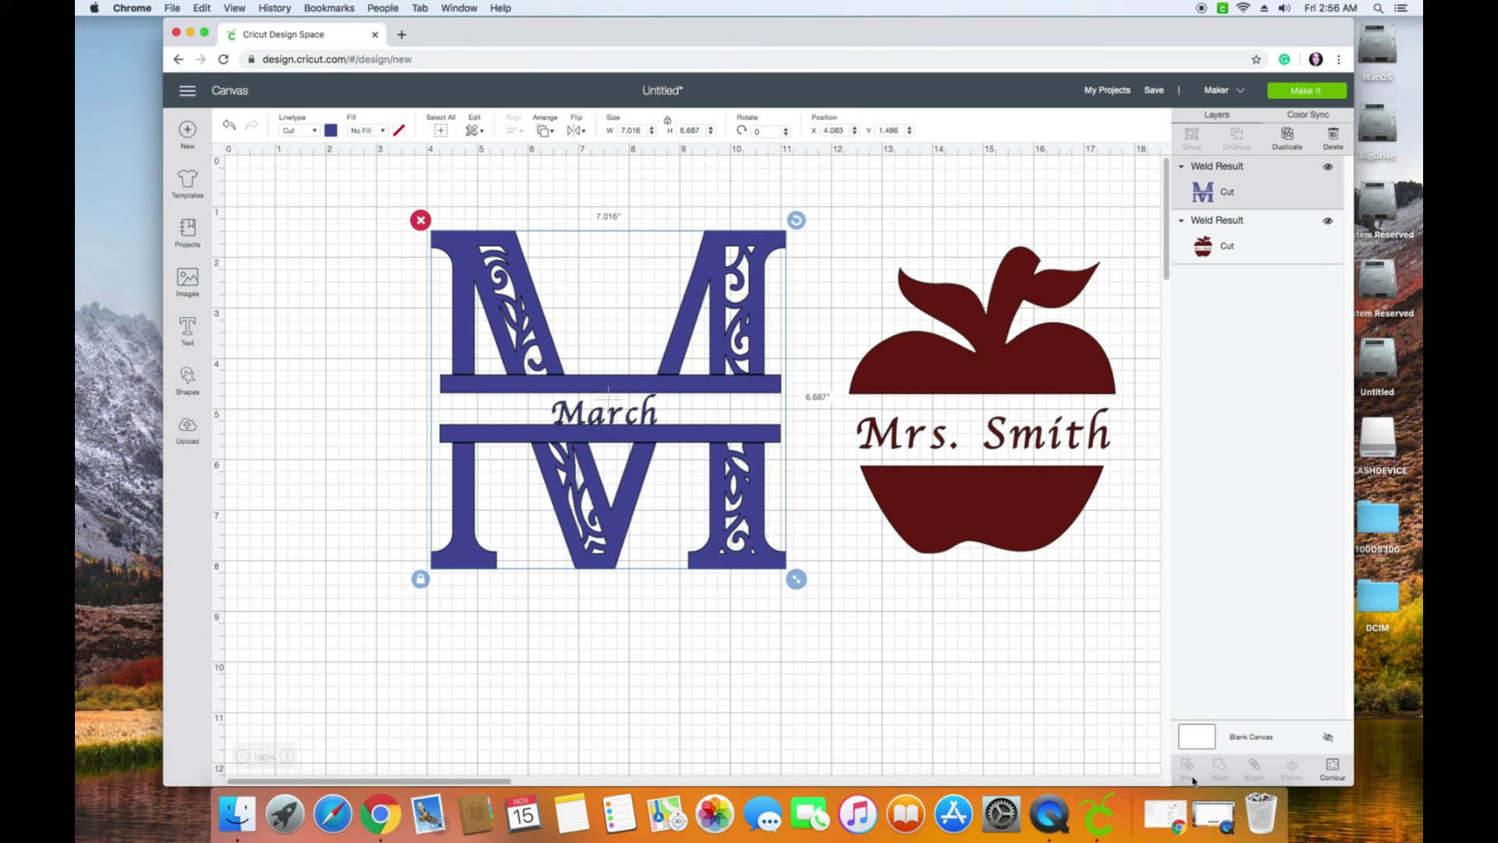